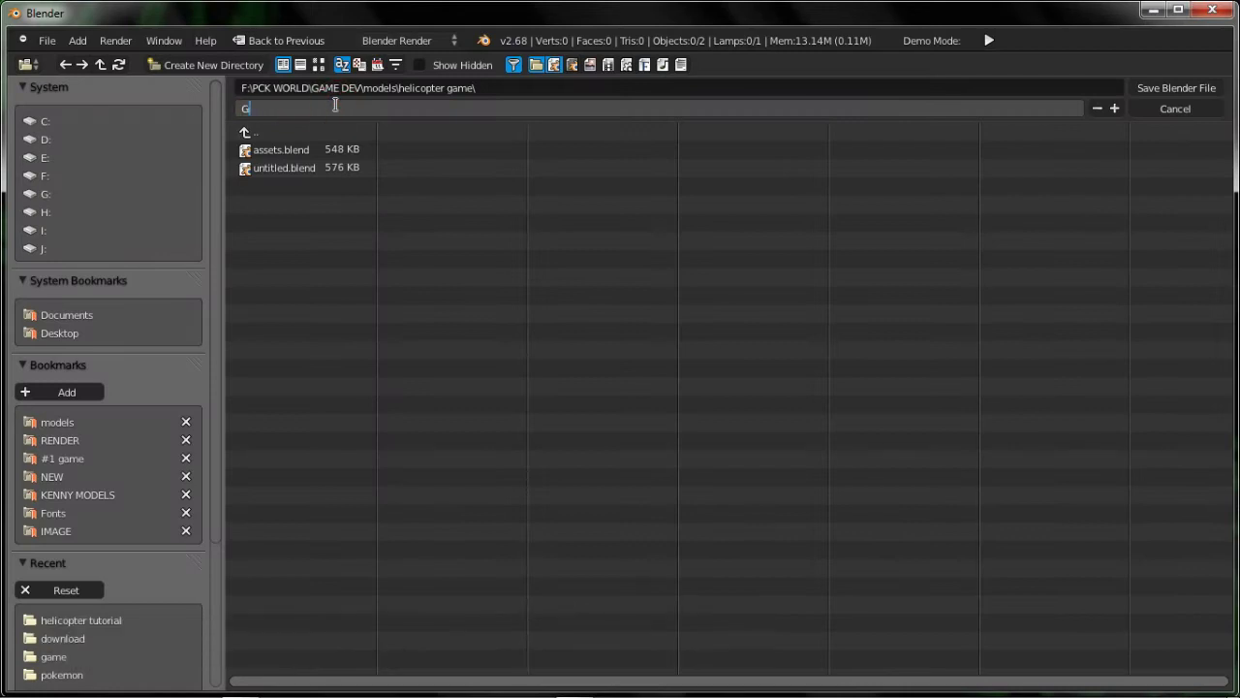
Save the project as Game.blend in the helicopter game folder.
type("ame")
left_click(1132, 88)
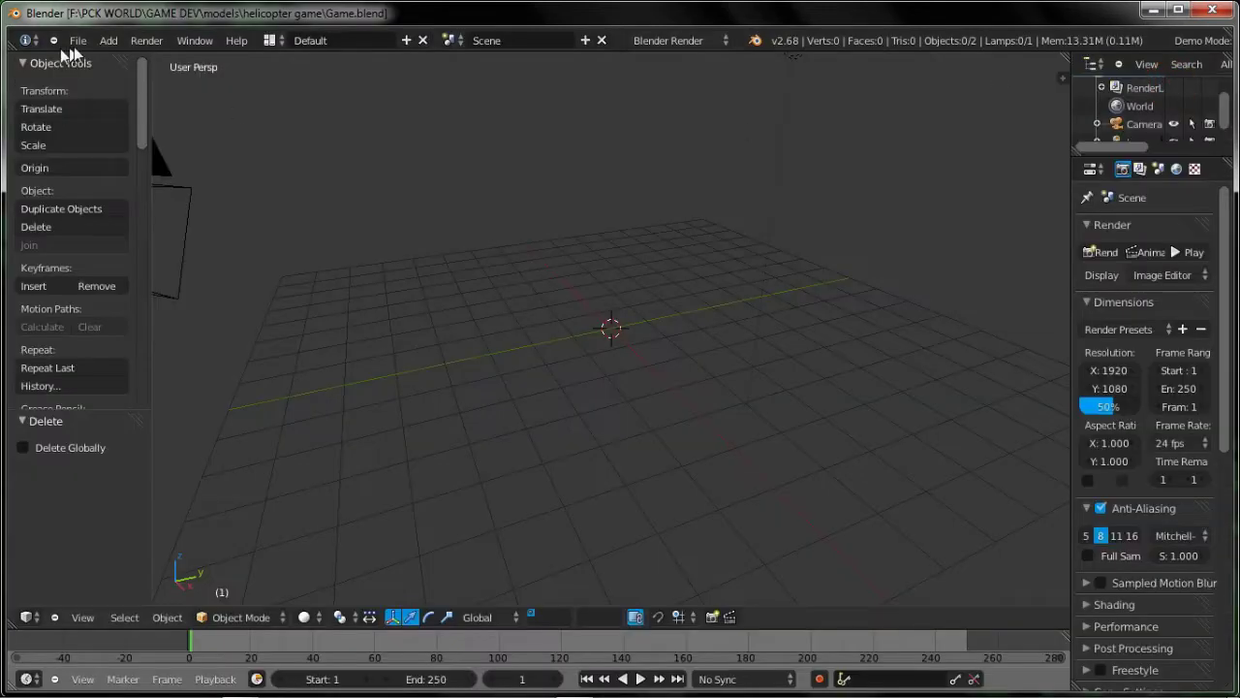
Append all objects stored in assets.blend to the scene.
left_click(76, 40)
left_click(113, 338)
left_click(276, 146)
left_click(264, 257)
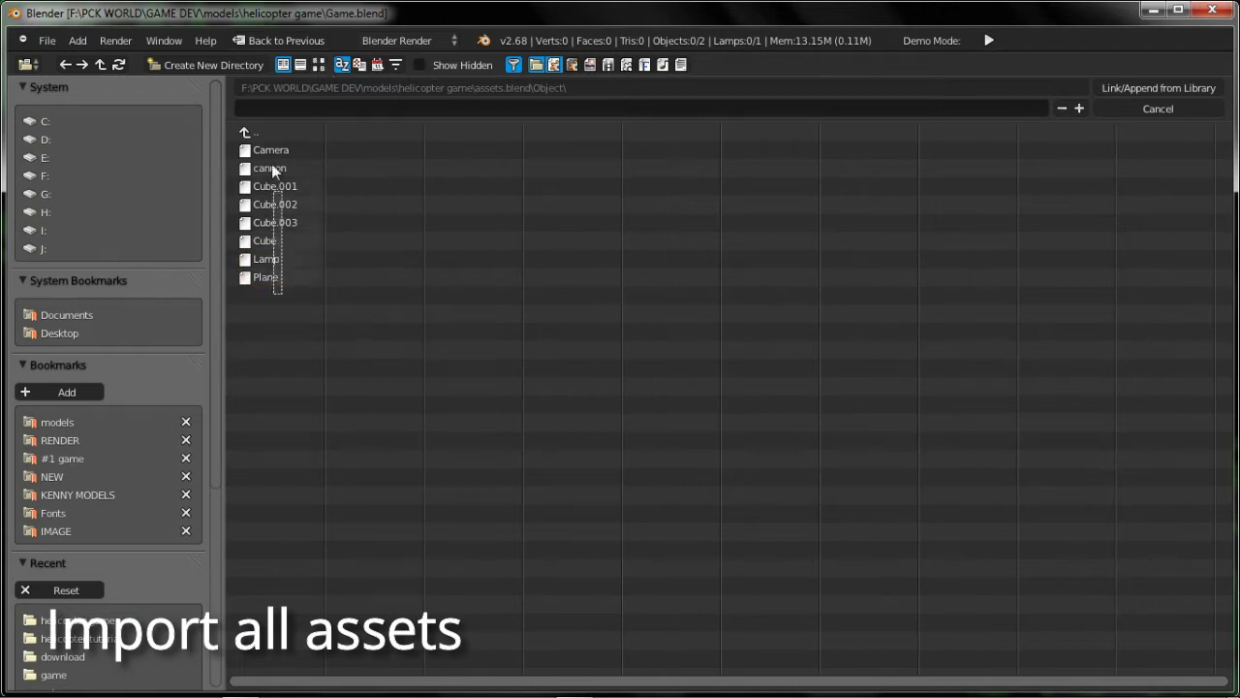
left_click_drag(274, 171, 274, 146)
left_click(1152, 87)
Delete the surplus camera and lamp from the scene.
scroll(709, 251, "up", 4)
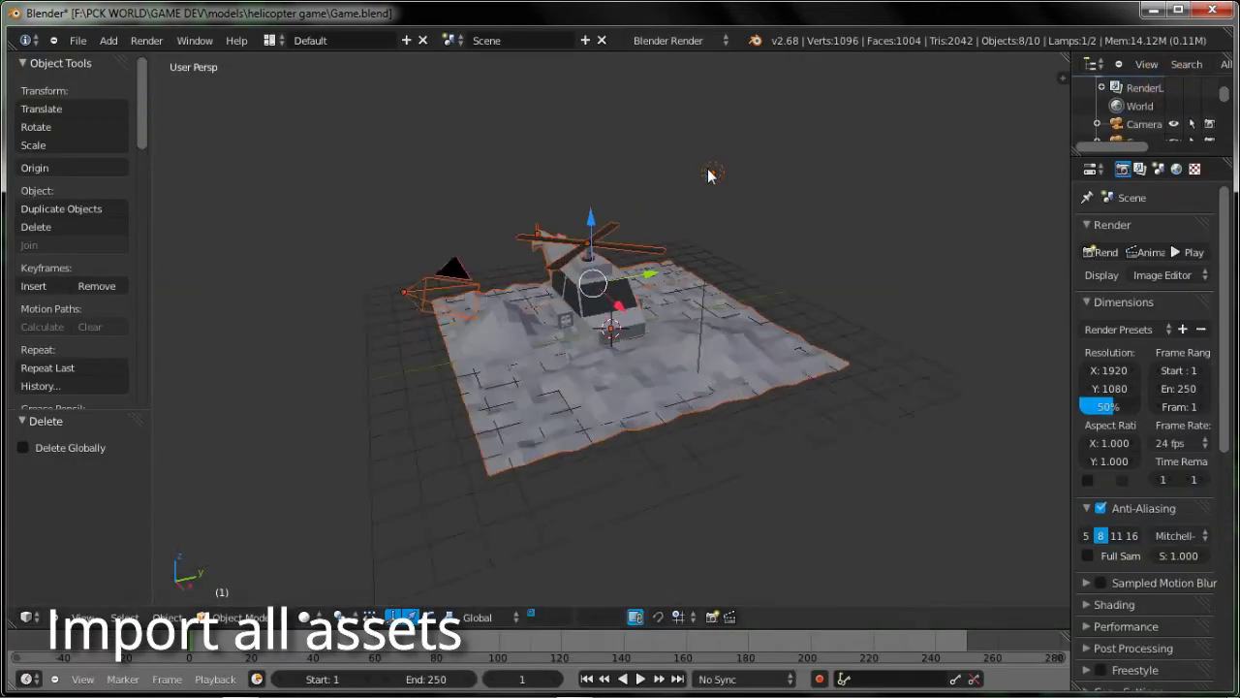
key("x")
left_click(377, 242)
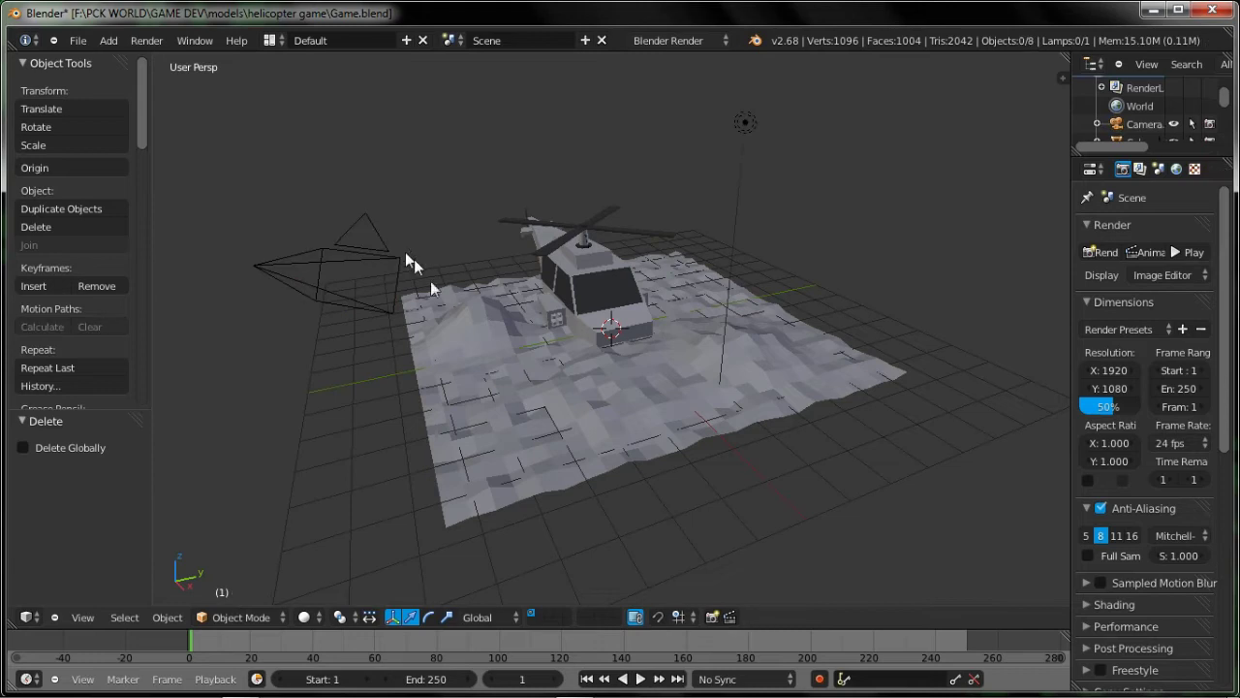
Move the terrain plane to layer 2, leaving the helicopter on the first layer.
right_click(583, 341)
scroll(586, 347, "down", 2)
scroll(717, 374, "up", 4)
right_click(733, 376)
scroll(717, 371, "down", 4)
scroll(715, 369, "up", 2)
key("m")
key("2")
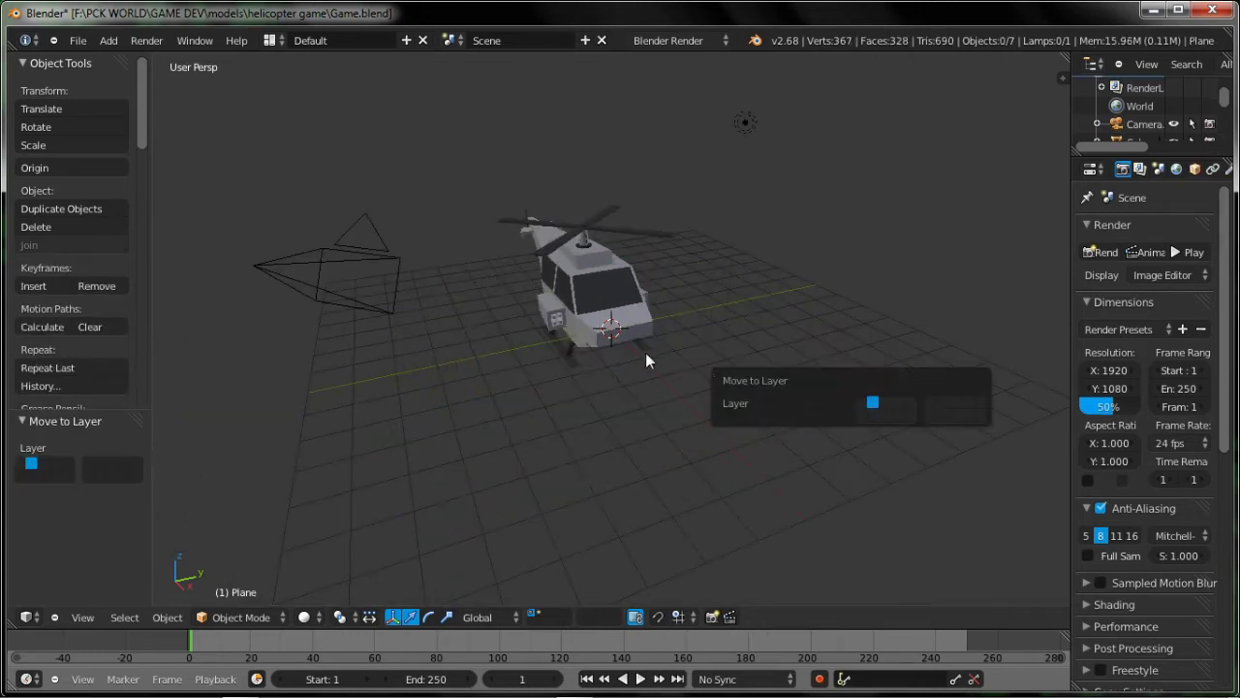
Check which helicopter parts are separate objects by test-moving the body and cancelling each move.
scroll(737, 388, "down", 2)
middle_click_drag(737, 388, 853, 330)
right_click(595, 310)
scroll(595, 310, "up", 3)
middle_click_drag(595, 310, 432, 347)
right_click(651, 339)
middle_click_drag(651, 339, 845, 316)
scroll(590, 310, "down", 2)
right_click(591, 310)
key("g")
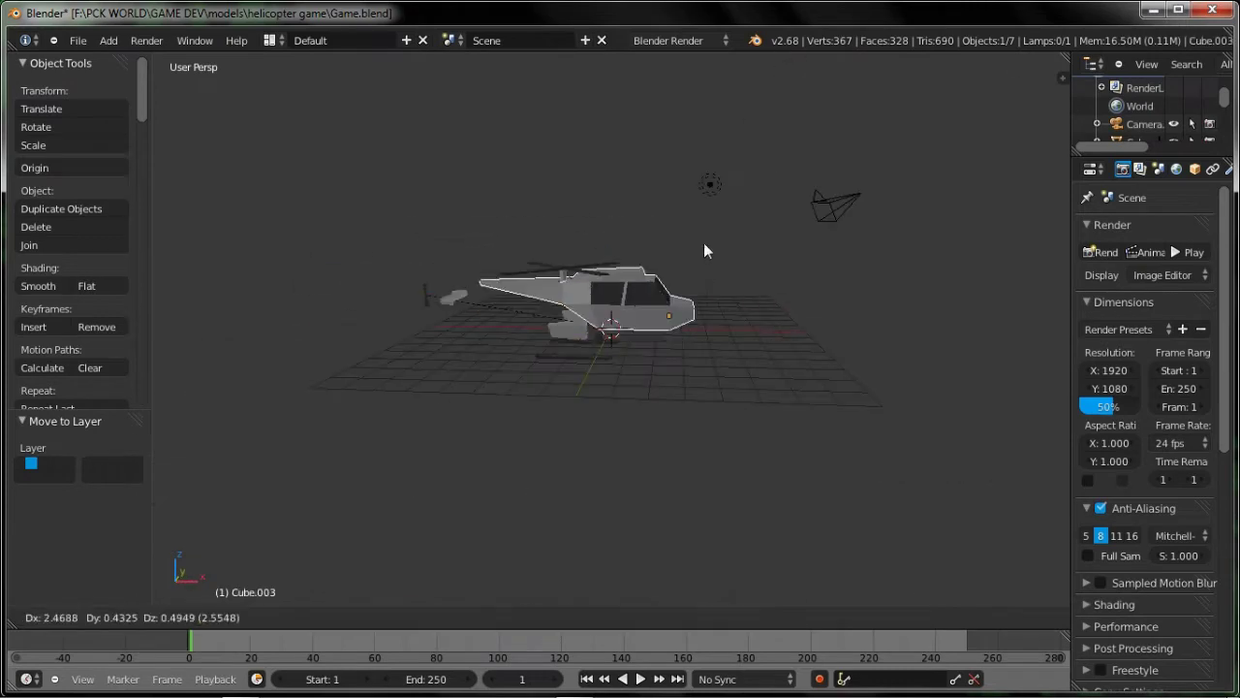
right_click(496, 254)
scroll(441, 303, "up", 3)
middle_click_drag(440, 304, 647, 319)
key("g")
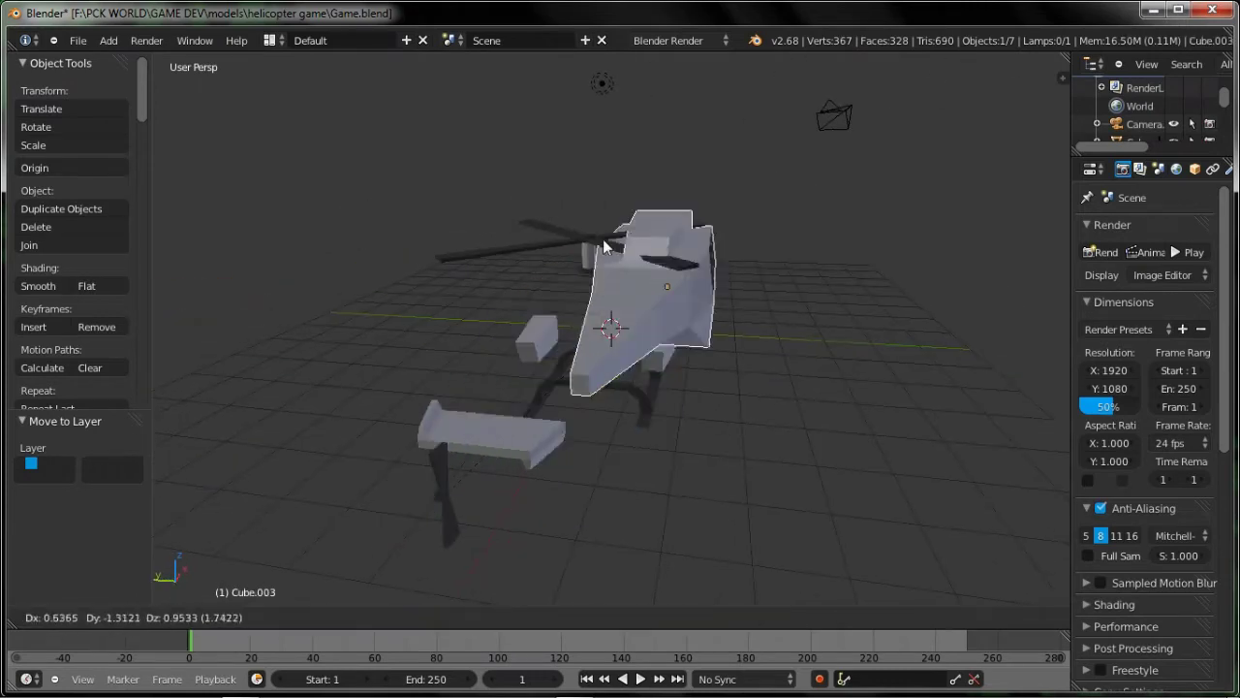
right_click(643, 317)
Join the landing skids and tail fins object with the helicopter body.
right_click(547, 434)
scroll(568, 311, "down", 2)
middle_click_drag(616, 373, 546, 330)
scroll(546, 330, "up", 2)
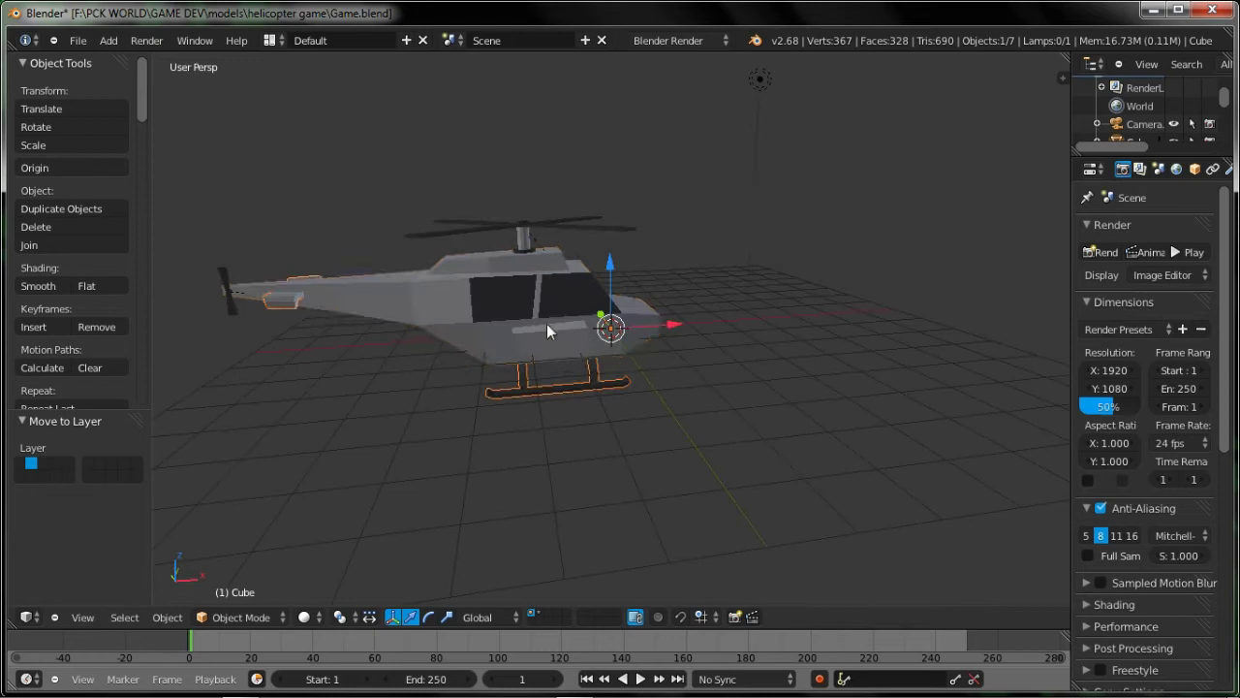
key("ctrl+j")
Enable Backface Culling in the 3D view's display settings.
scroll(625, 309, "up", 5)
key("n")
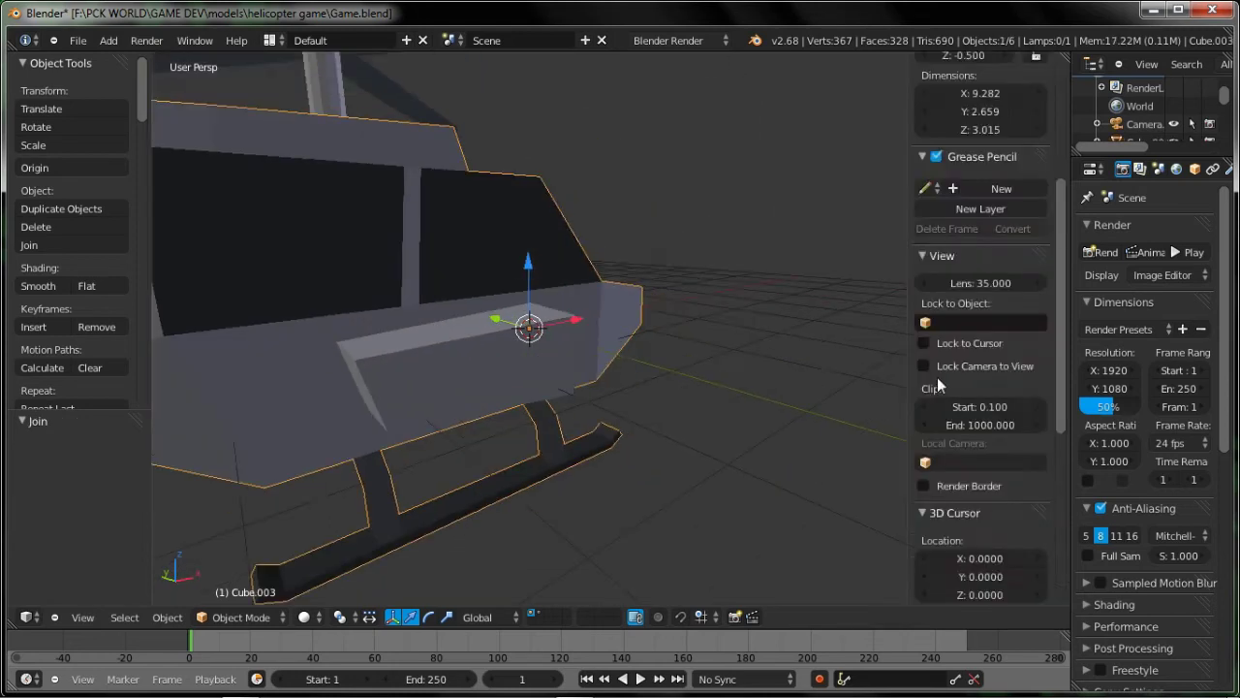
left_click(948, 461)
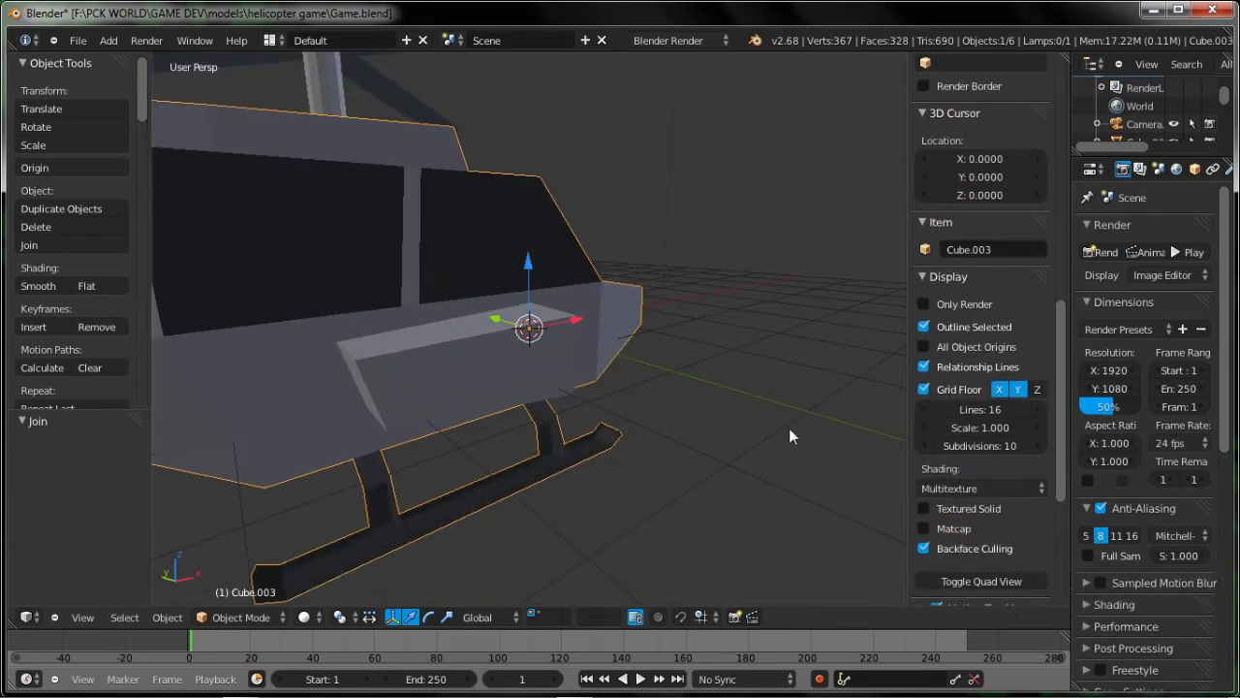
key("n")
Switch the render engine to Blender Game.
scroll(762, 403, "down", 2)
scroll(761, 403, "down", 4)
middle_click_drag(701, 381, 772, 384)
left_click(679, 42)
left_click(679, 78)
Recalculate the face normals of the landing skids and the other joined parts in the helicopter body's mesh.
middle_click_drag(853, 350, 826, 320)
scroll(825, 320, "up", 4)
key("Tab")
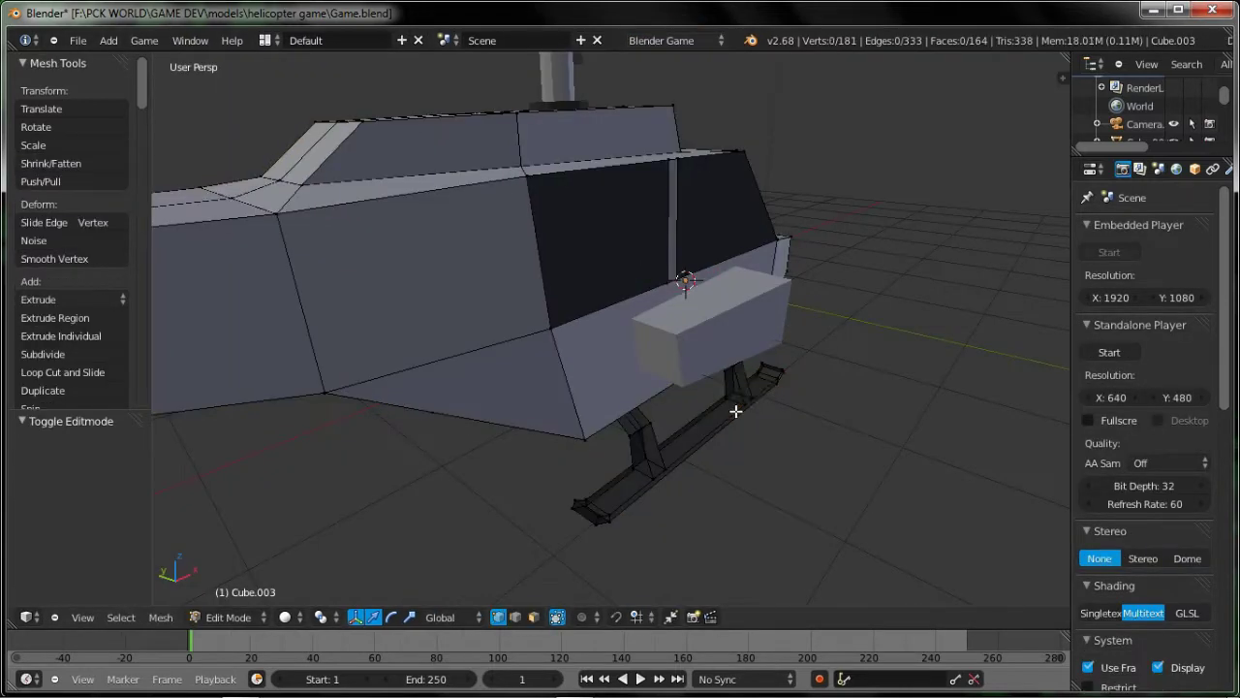
key("l")
key("l")
scroll(605, 515, "down", 4)
middle_click_drag(604, 465, 668, 407)
key("l")
middle_click_drag(532, 346, 635, 444)
key("l")
key("ctrl+n")
middle_click_drag(560, 441, 687, 410)
key("Tab")
Preview the helicopter in the game engine, and save over the existing Game.blend.
key("p")
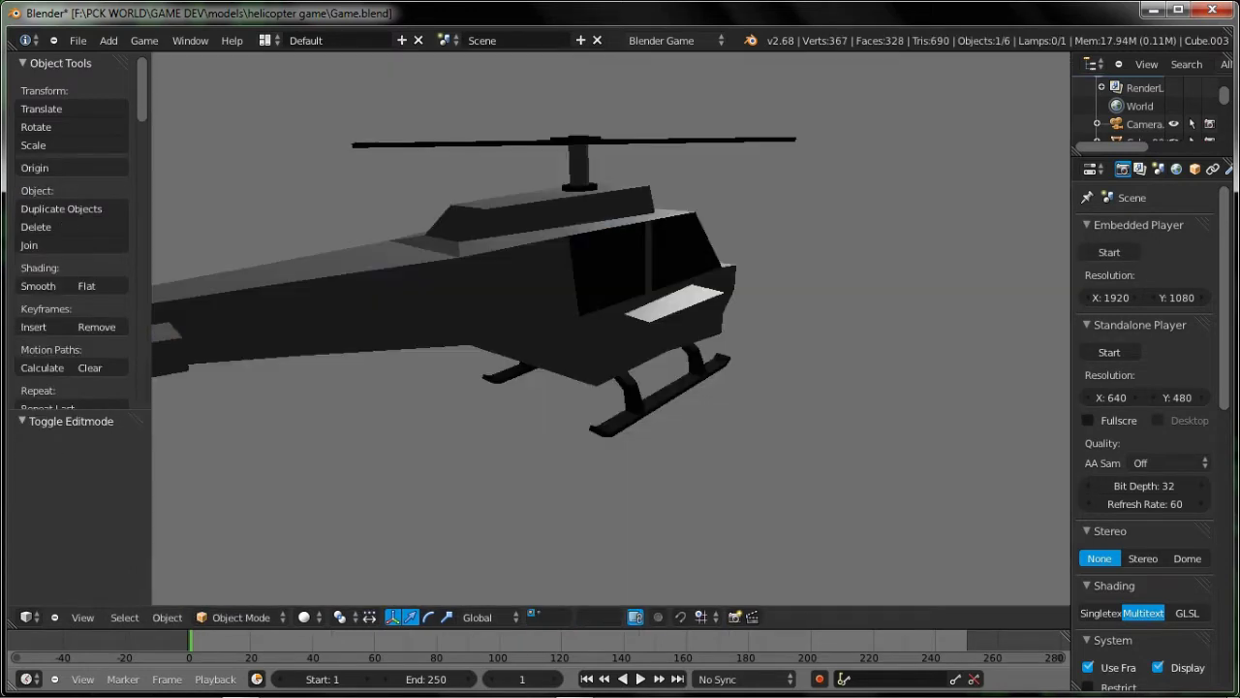
key("Escape")
key("ctrl+s")
left_click(642, 409)
Parent the main rotor to the helicopter body with Object (Keep Transform), and test the link by moving the body.
scroll(696, 354, "down", 5)
middle_click_drag(678, 351, 615, 391)
scroll(613, 378, "up", 5)
right_click(602, 280)
right_click(584, 330, "shift")
key("ctrl+p")
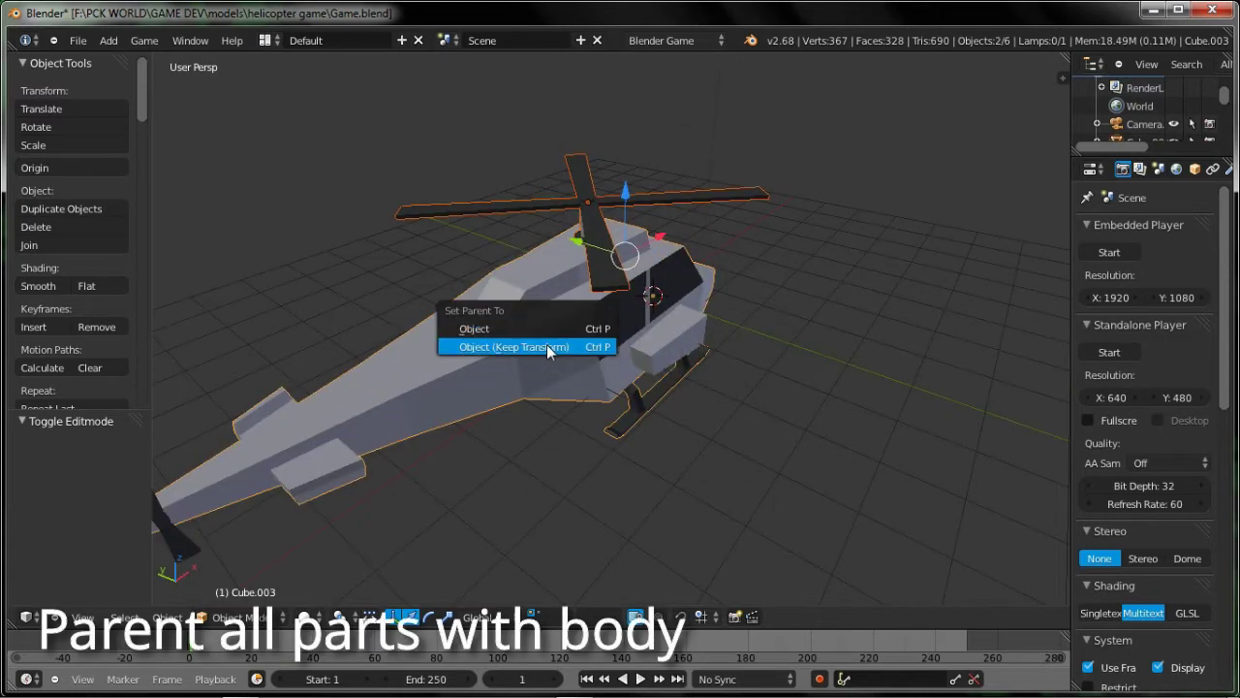
left_click(549, 350)
right_click(558, 349)
key("g")
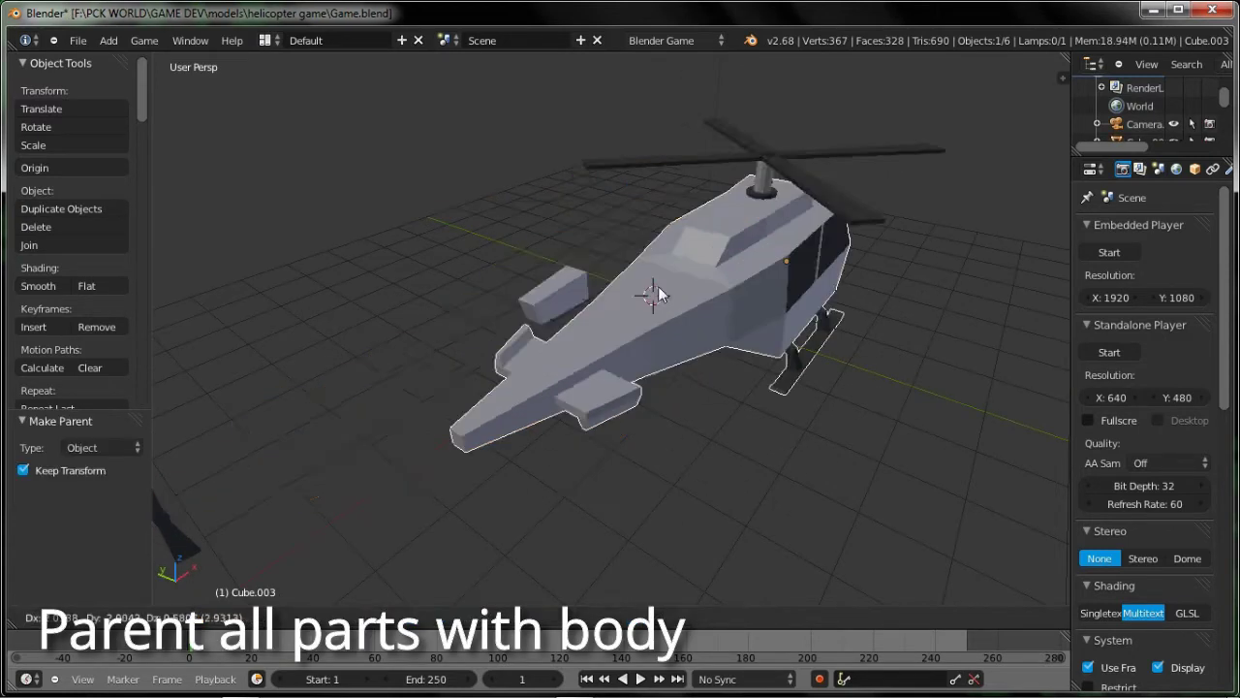
right_click(586, 331)
Parent the tail rotor to the helicopter body with Object (Keep Transform), and test-move the body.
right_click(175, 528)
right_click(575, 344, "shift")
key("ctrl+p")
left_click(575, 346)
scroll(575, 346, "down", 1)
right_click(346, 425, "shift")
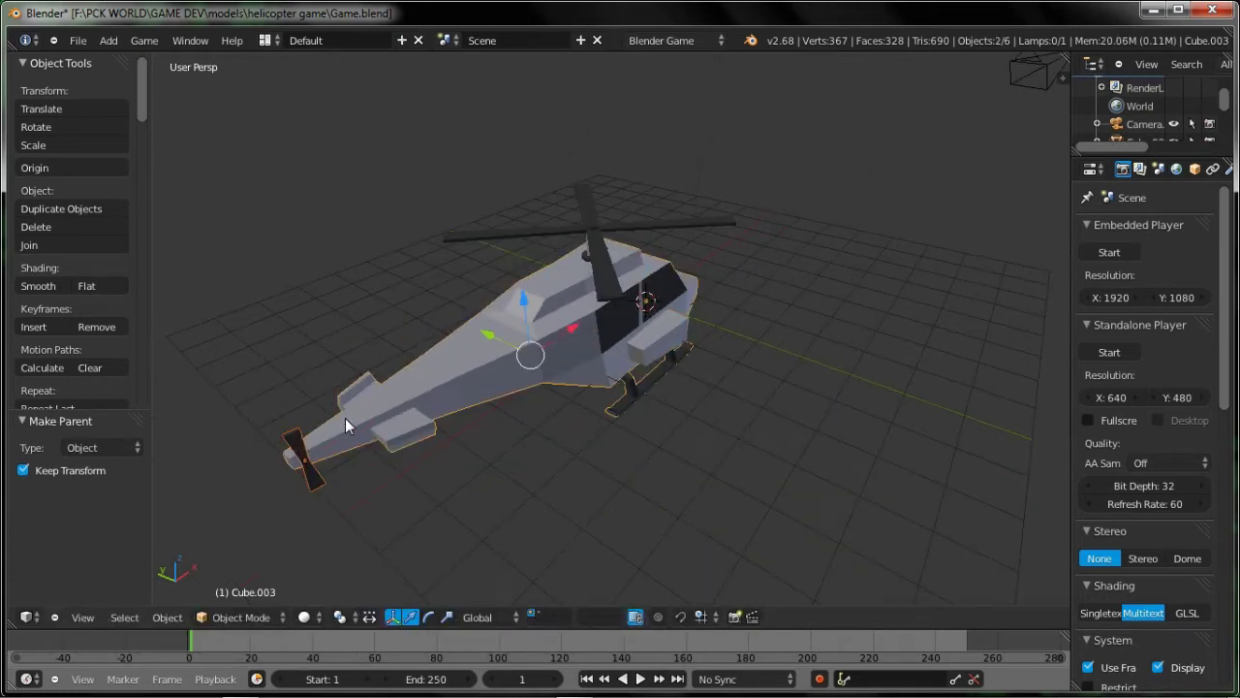
key("g")
right_click(536, 363)
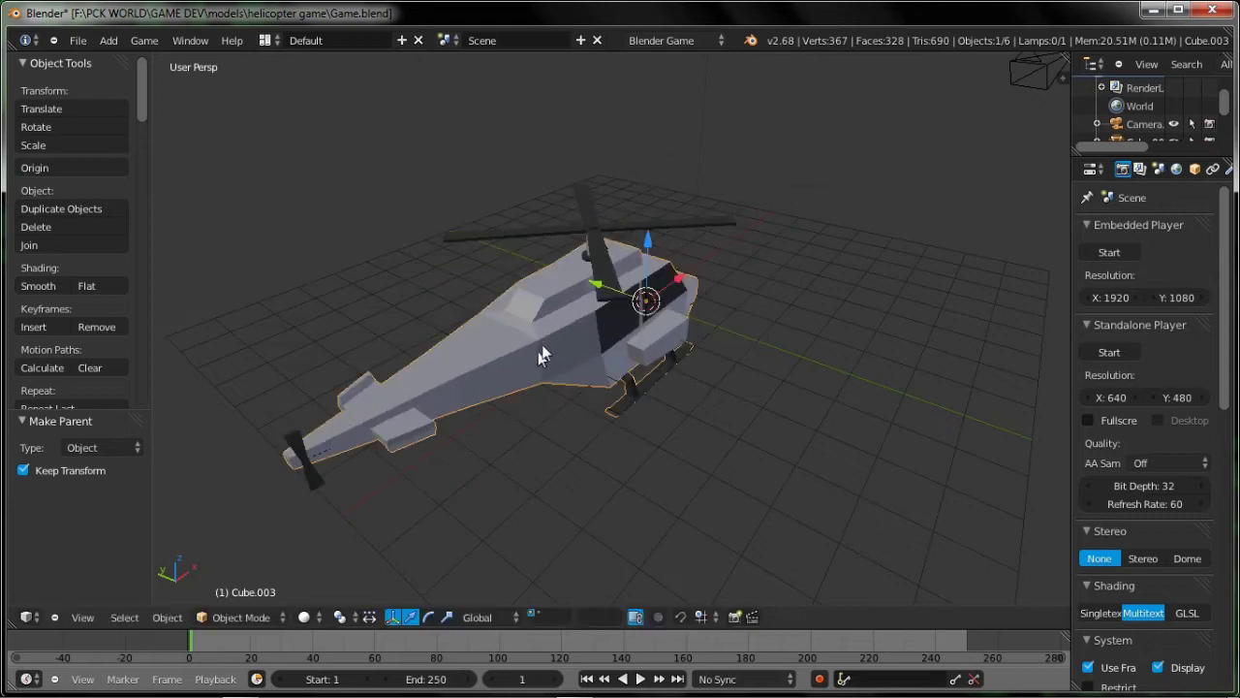
Preview the helicopter in the game engine from several views to check its body and side pod faces.
key("p")
key("Escape")
scroll(790, 339, "up", 5)
key("p")
key("Escape")
scroll(534, 391, "down", 3)
key("p")
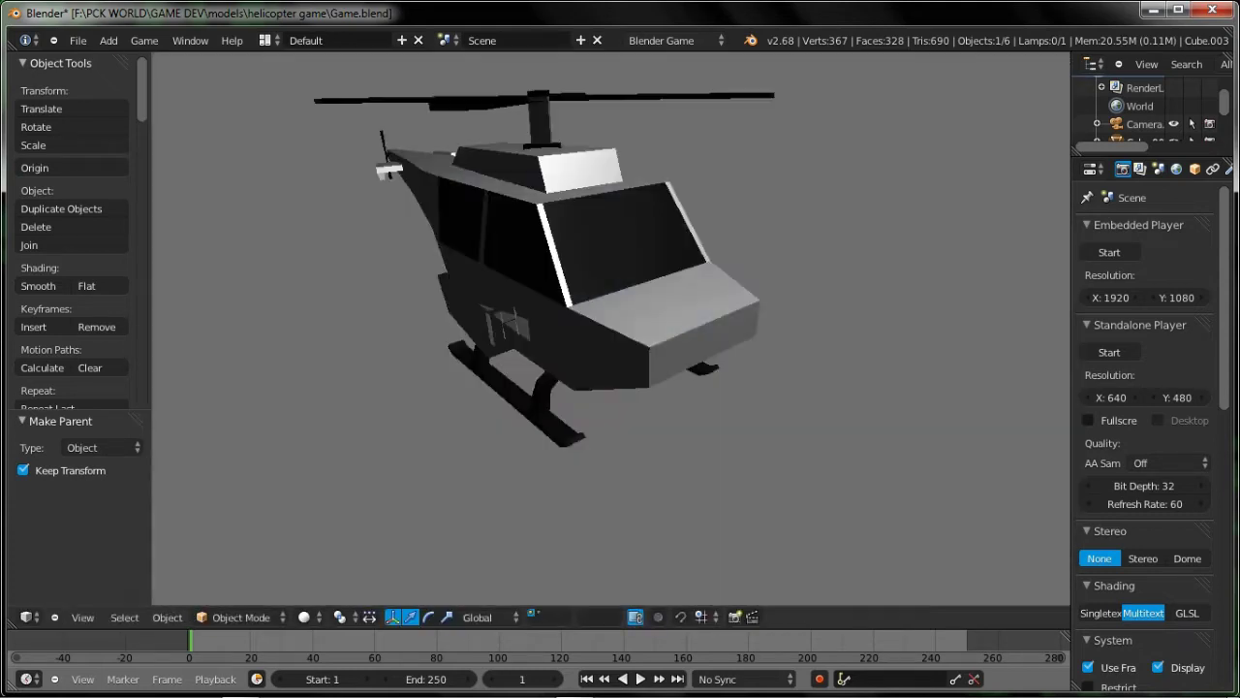
key("Escape")
scroll(598, 345, "up", 5)
key("p")
key("Escape")
key("p")
key("Escape")
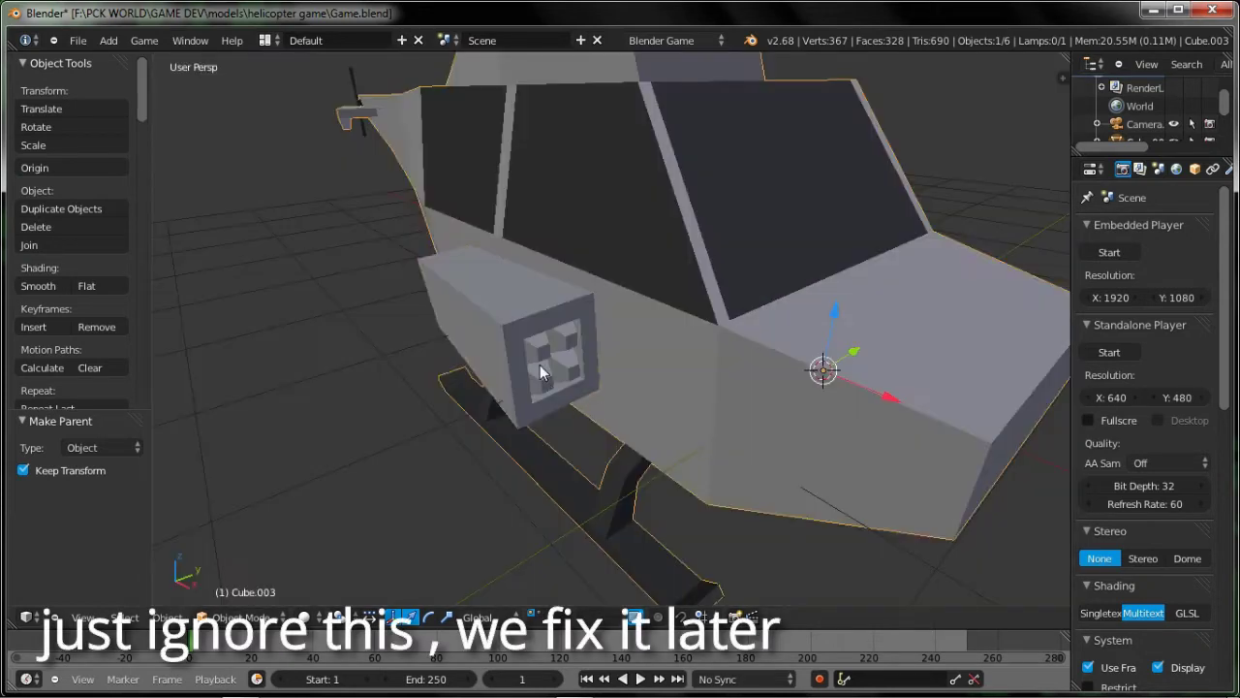
Inspect the side rocket pod's mesh in edit mode, and test-move the helicopter body without keeping the move.
right_click(541, 373)
key("Tab")
key("Tab")
scroll(554, 368, "down", 3)
key("Tab")
middle_click_drag(998, 366, 712, 374)
key("Tab")
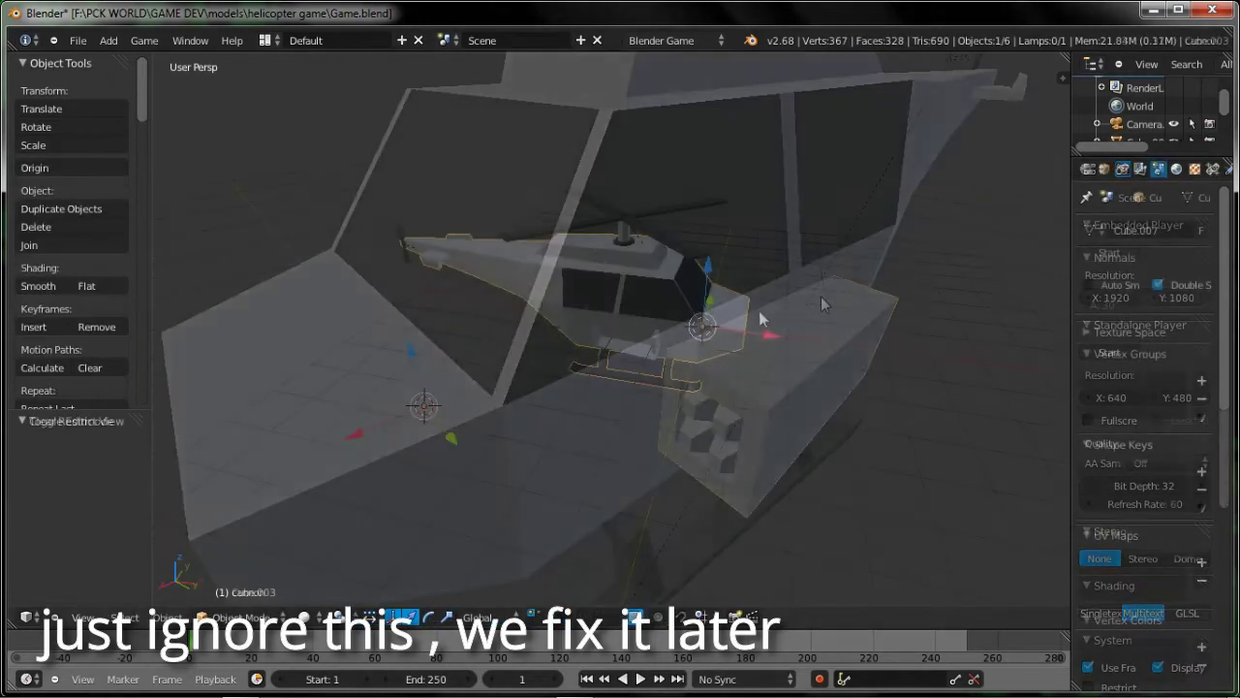
key("g")
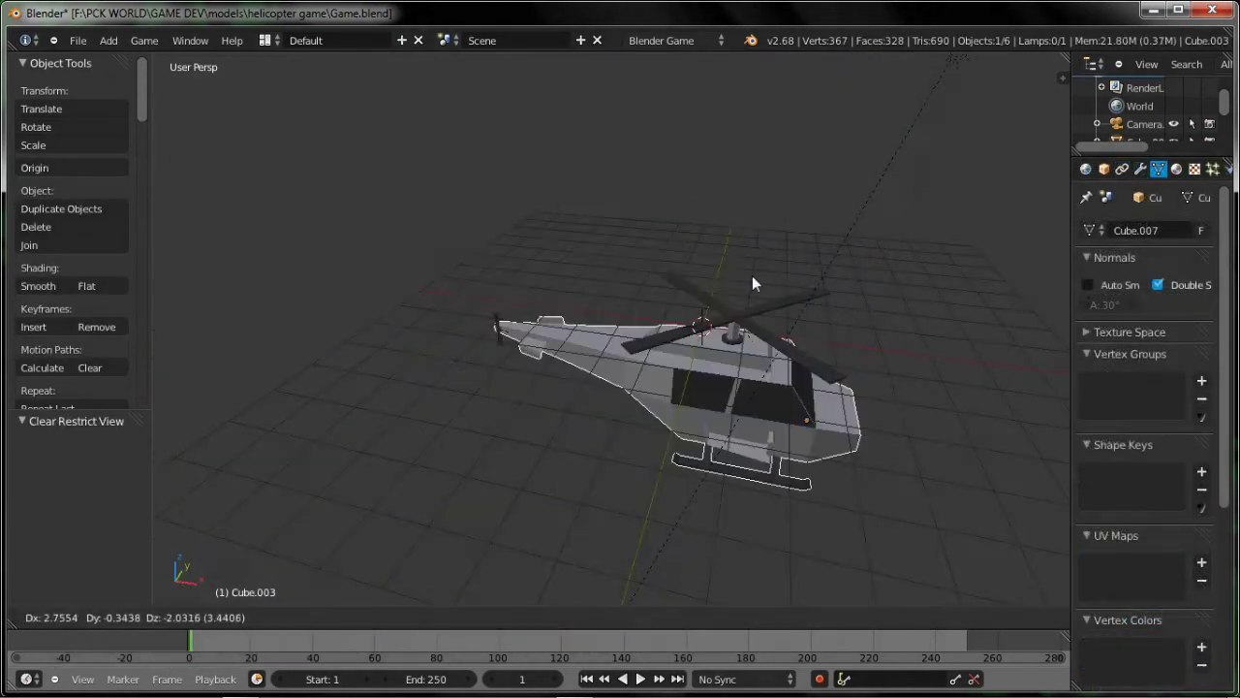
right_click(804, 287)
Move the camera about -12.14 units along the X axis, placing it behind the helicopter.
scroll(684, 272, "down", 5)
middle_click_drag(682, 270, 759, 267)
right_click(762, 266)
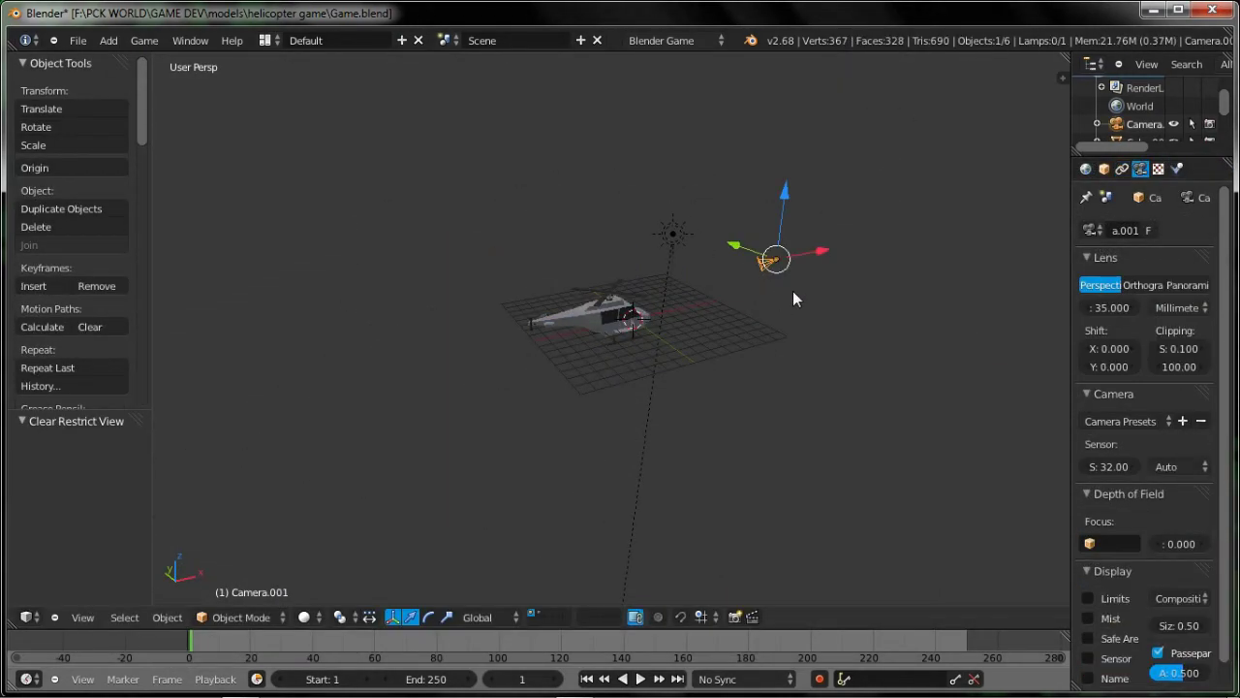
scroll(699, 329, "up", 2)
key("g")
key("x")
left_click(547, 324)
right_click(551, 320)
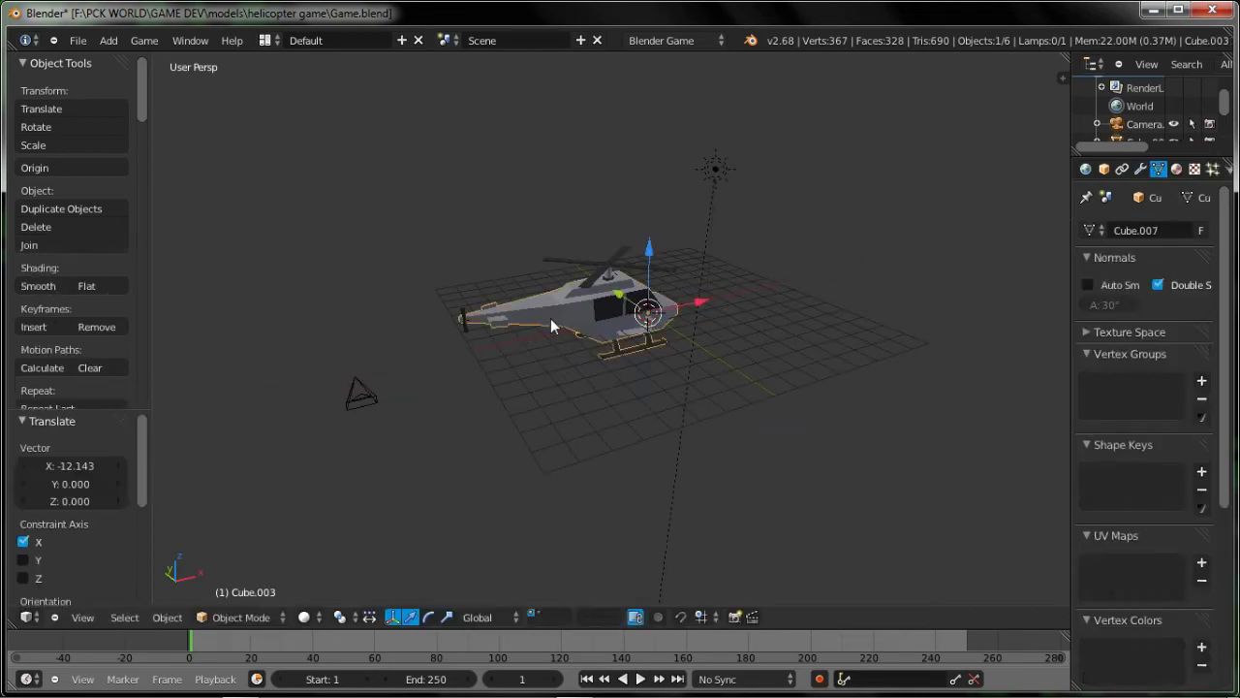
key("s")
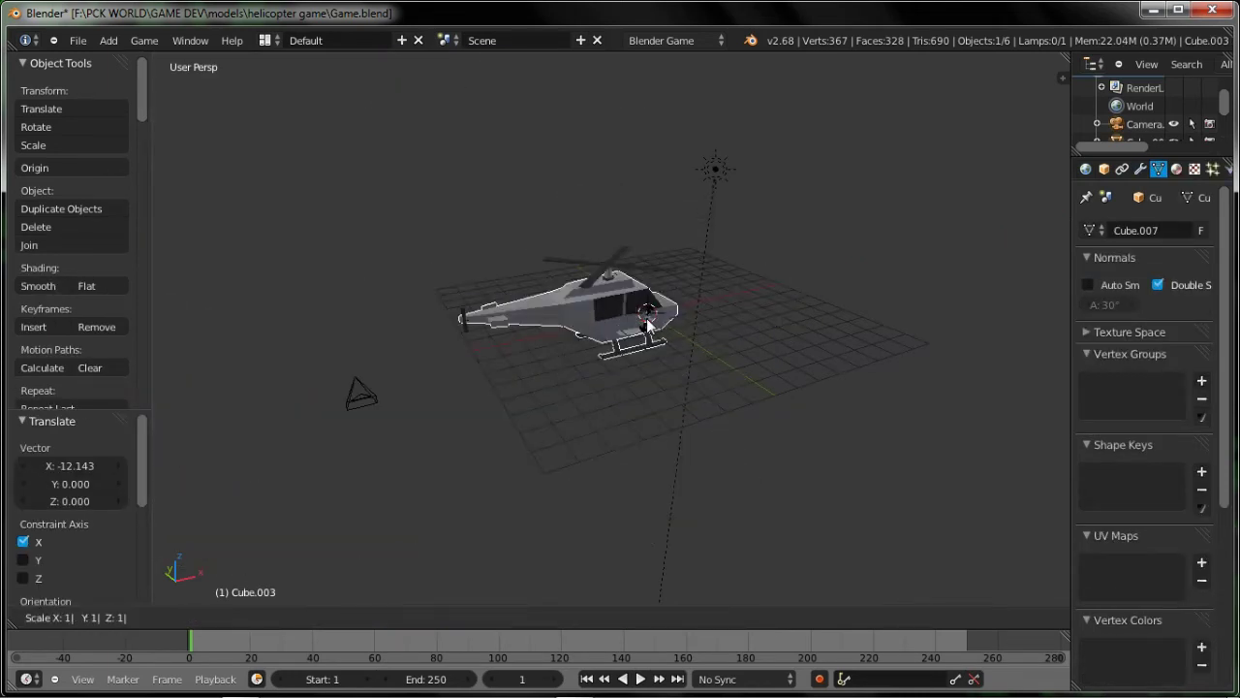
right_click(648, 325)
Rotate the camera by 90° and by another 180° about the Z axis.
right_click(359, 393)
middle_click_drag(359, 392, 567, 475)
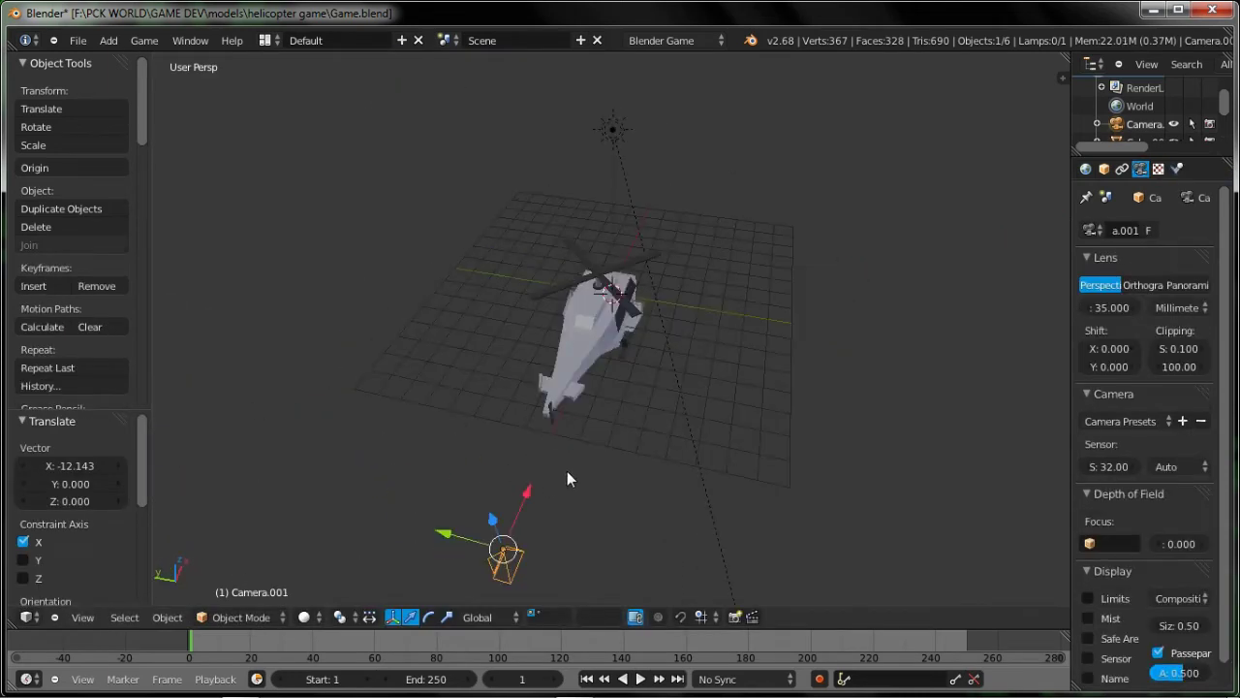
type("rz90")
key("Return")
type("rz180")
key("Return")
In front view, rotate the camera towards the helicopter and move it about -9.98 units in X and 6.35 in Z.
key("KP_3")
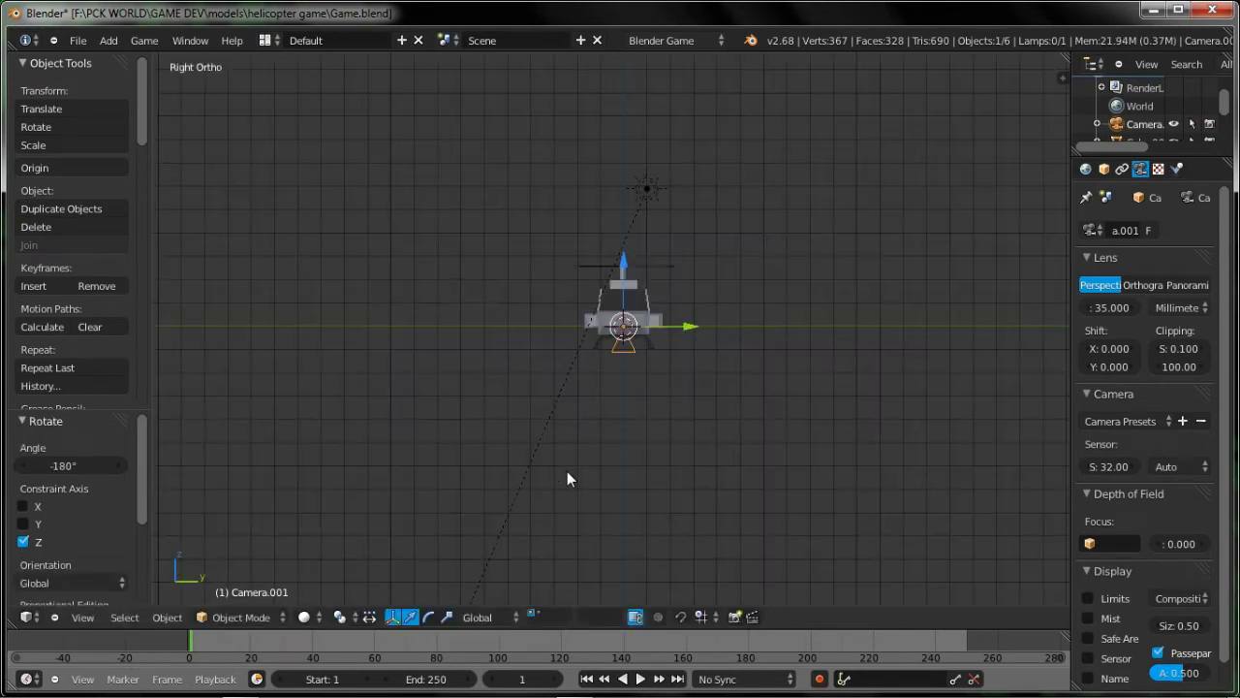
key("KP_1")
type("r9")
key("Return")
key("g")
left_click(346, 311)
Look through the camera and pull it back about 6.8 units along its local Z axis.
key("KP_0")
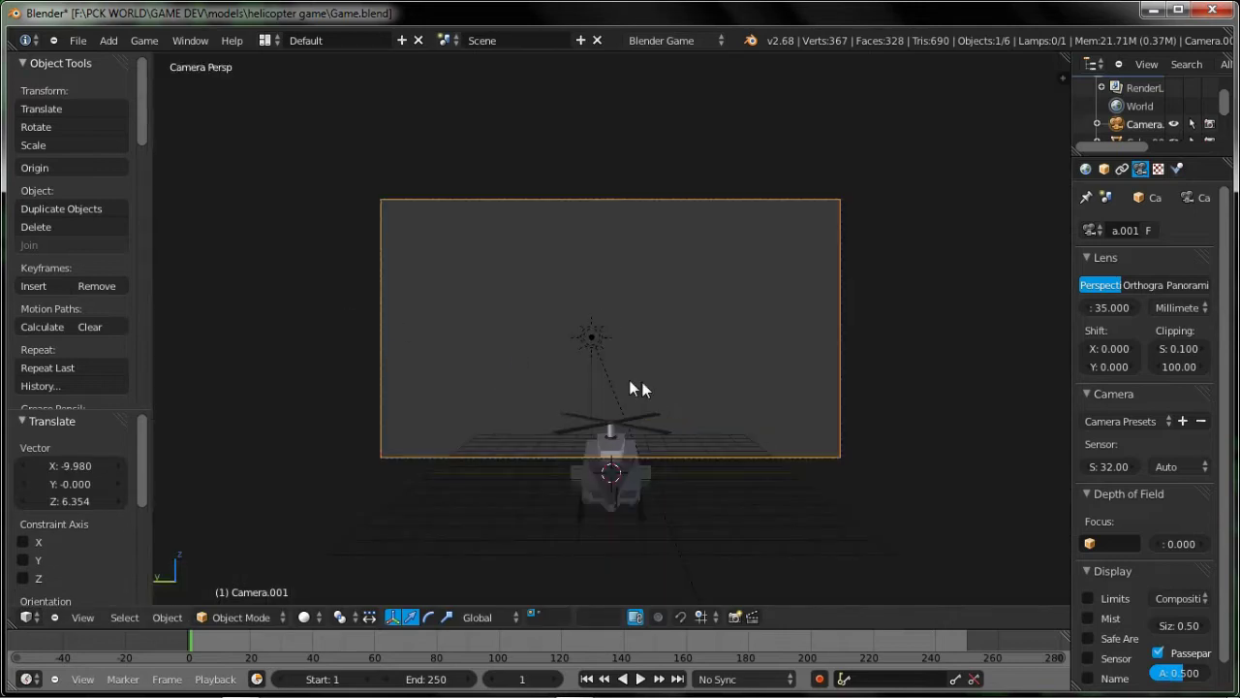
scroll(639, 389, "up", 2)
scroll(661, 409, "down", 1)
key("g")
key("z")
key("z")
left_click(765, 559)
Tilt the camera down towards the helicopter by about 13.74° around the Y axis.
key("r")
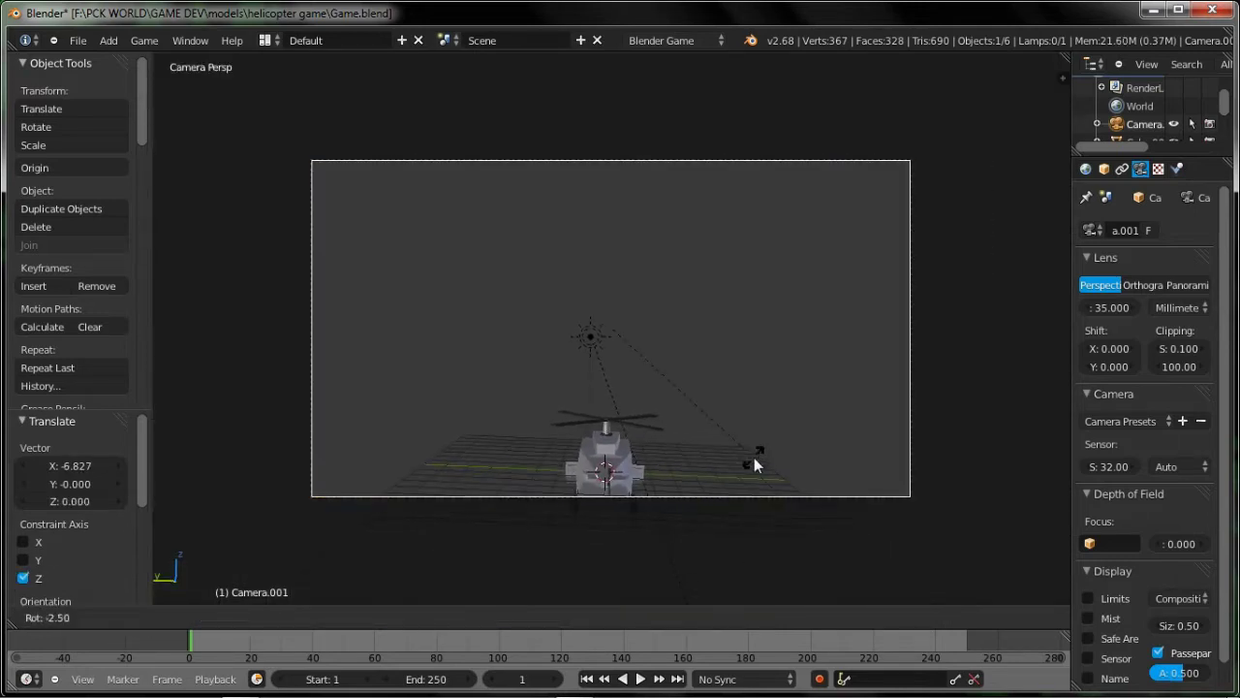
key("y")
left_click(746, 448)
Reposition the camera along the global Z axis and its local Z axis so the helicopter sits below the frame's centre.
key("g")
key("z")
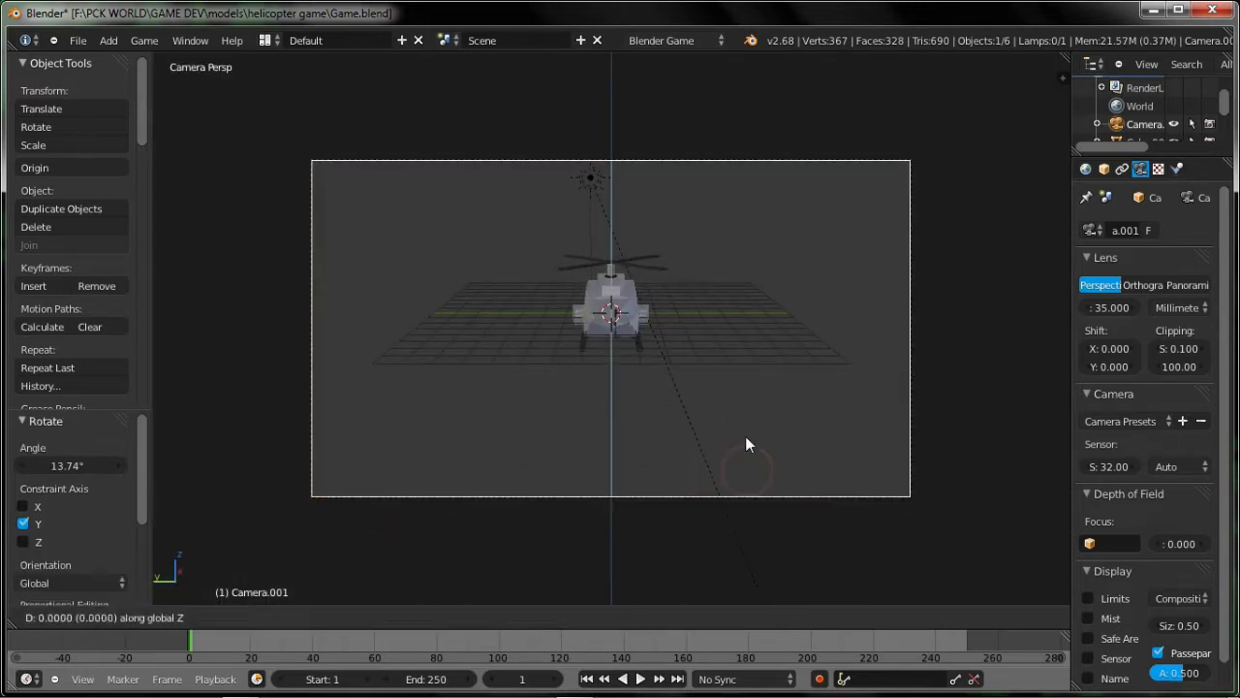
left_click(690, 171)
key("g")
key("z")
left_click(702, 244)
key("g")
key("z")
key("z")
left_click(766, 381)
key("g")
key("z")
left_click(772, 419)
Save the file with the render settings displayed, and test-run the game through the camera.
key("ctrl+s")
left_click(713, 423)
left_click(1111, 170)
key("ctrl+s")
left_click(709, 322)
key("p")
key("Escape")
Move the lamp to the helicopter's right side and rotate it by -65.72° about the global Z axis.
right_click(588, 250)
key("g")
left_click(905, 332)
key("r")
key("z")
left_click(640, 127)
Rotate the lamp further about the global Z axis, finishing with a -33.267° turn outside the camera view.
key("r")
key("z")
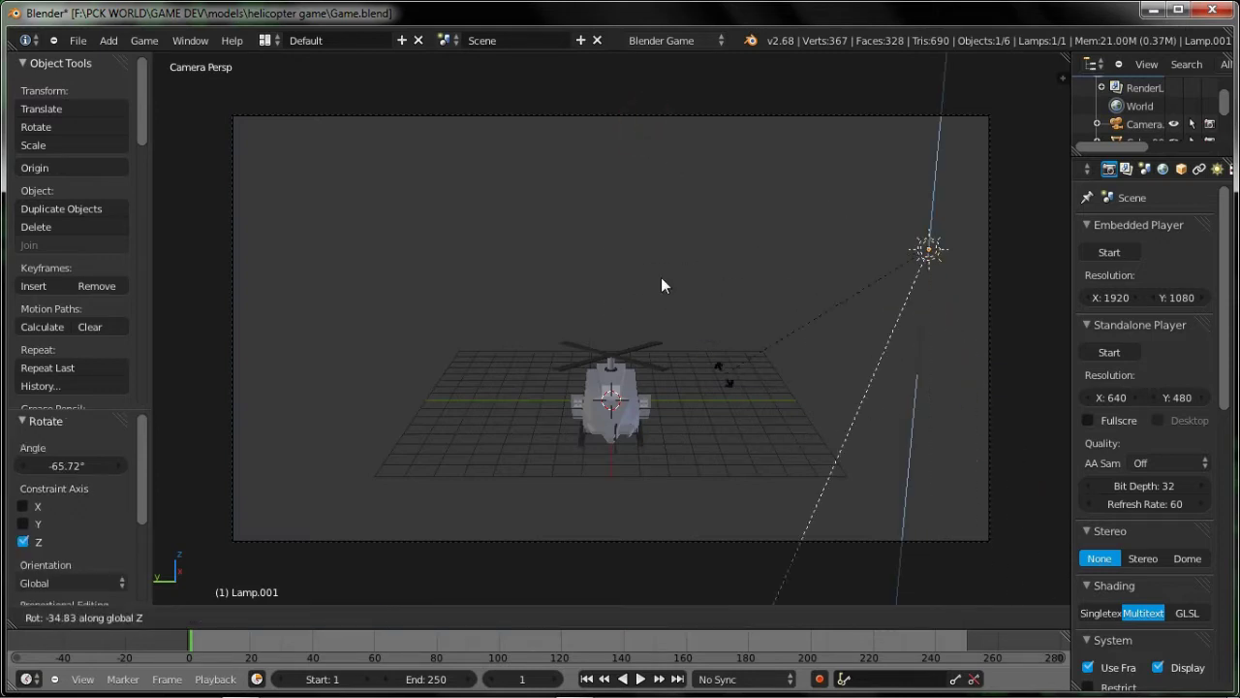
left_click(831, 421)
key("KP_0")
key("r")
key("z")
left_click(816, 388)
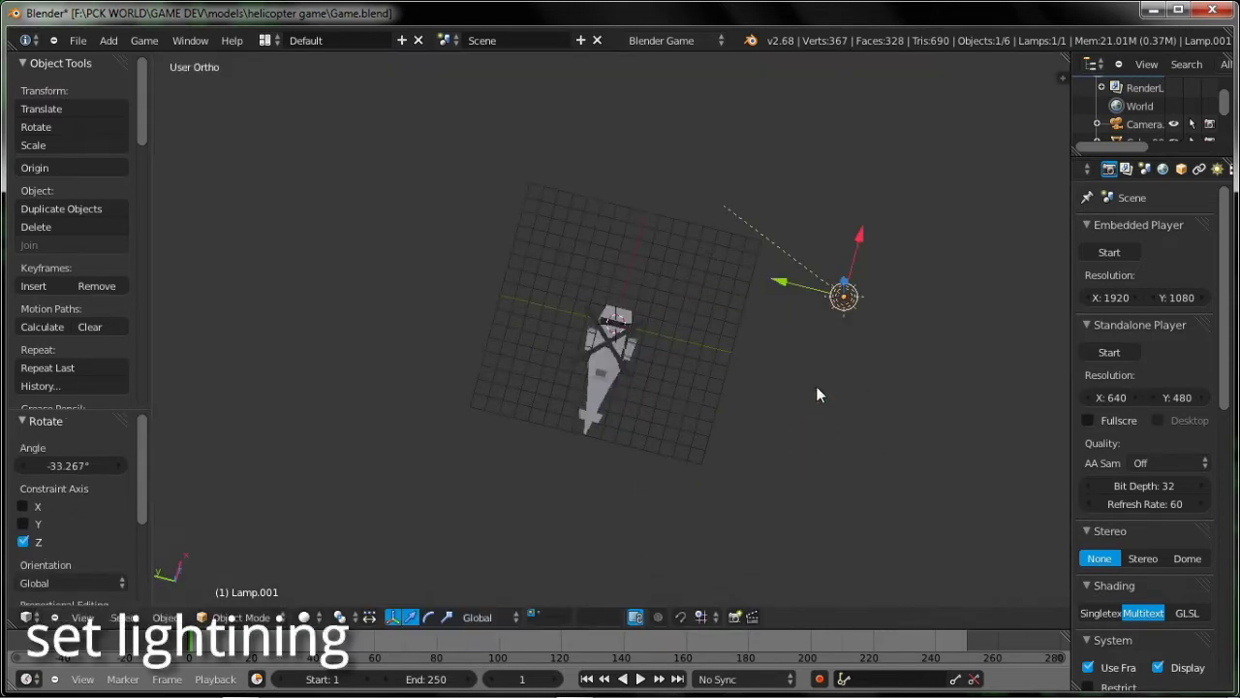
In camera view, rotate the lamp about the global Z axis by 8.379° and by another 41.185°.
key("KP_0")
key("r")
key("z")
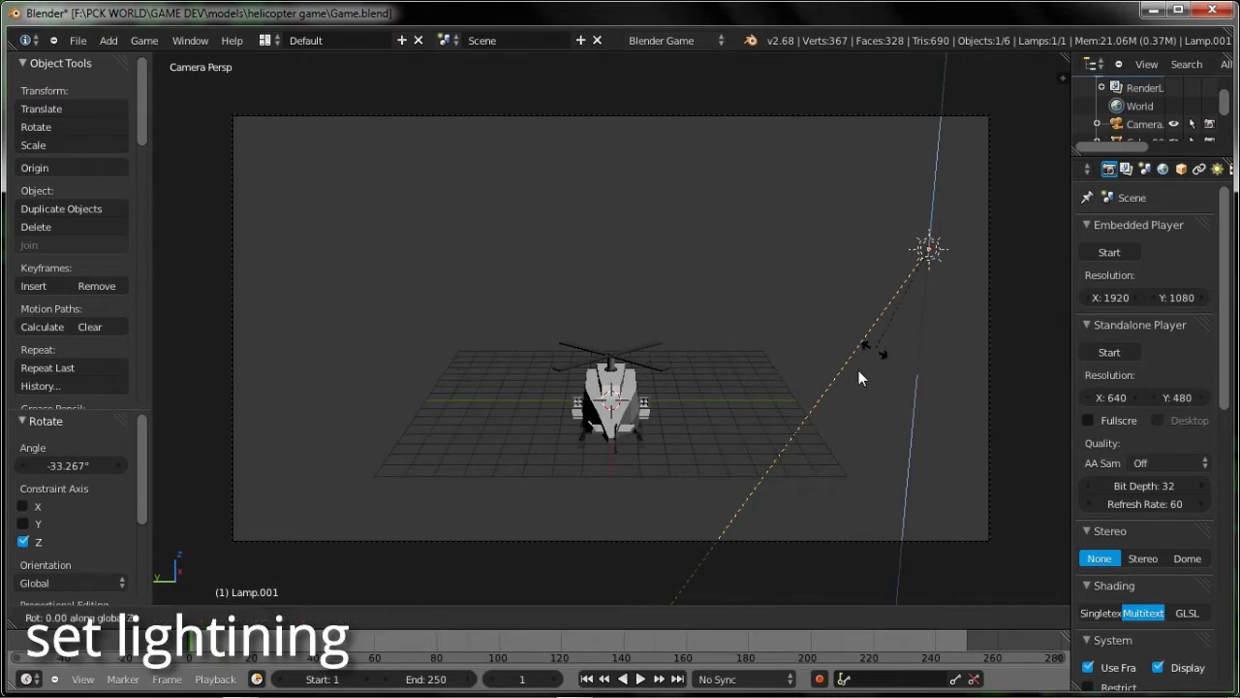
left_click(816, 553)
key("r")
key("z")
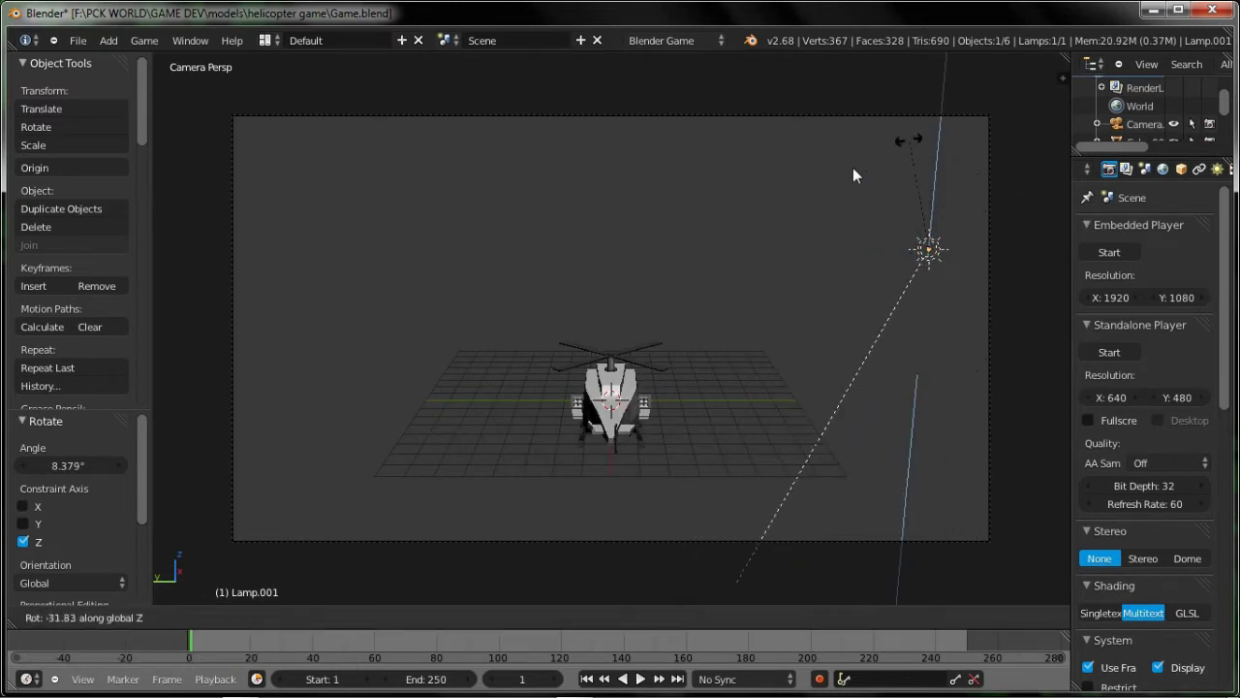
left_click(764, 289)
Trackball-rotate the lamp by 50.42° and -1.146°, and turn it 340.466° about the global Z axis.
key("r")
key("r")
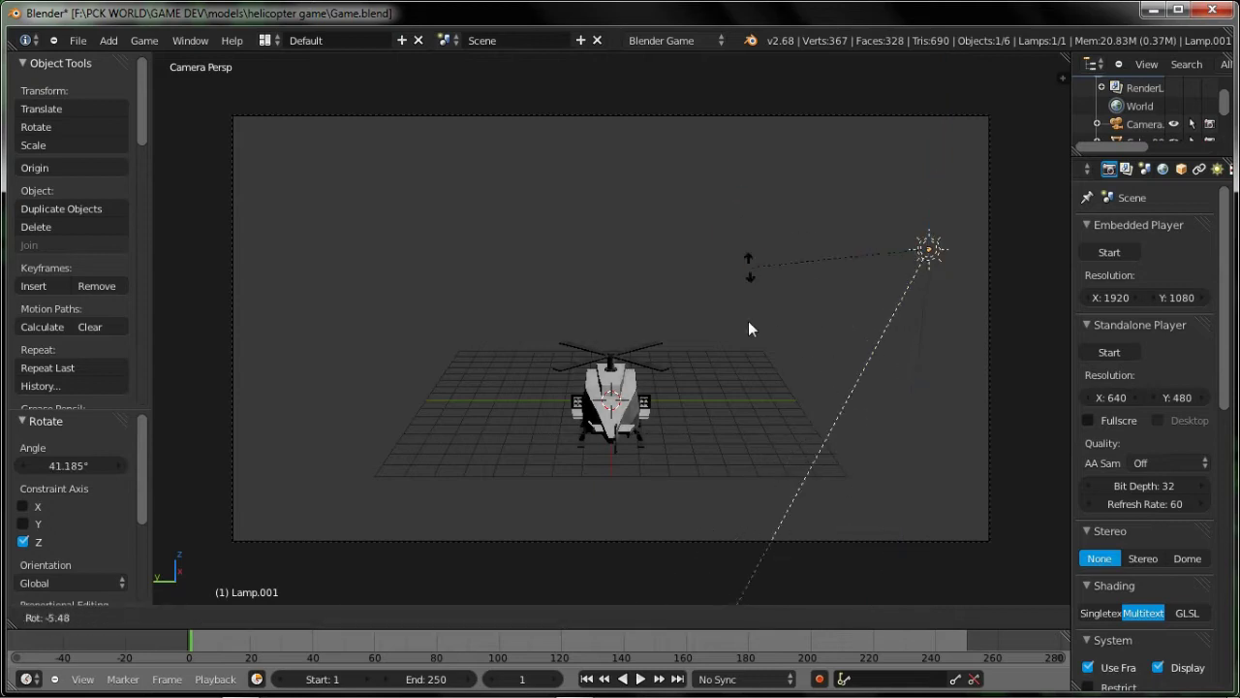
left_click(761, 407)
key("r")
key("z")
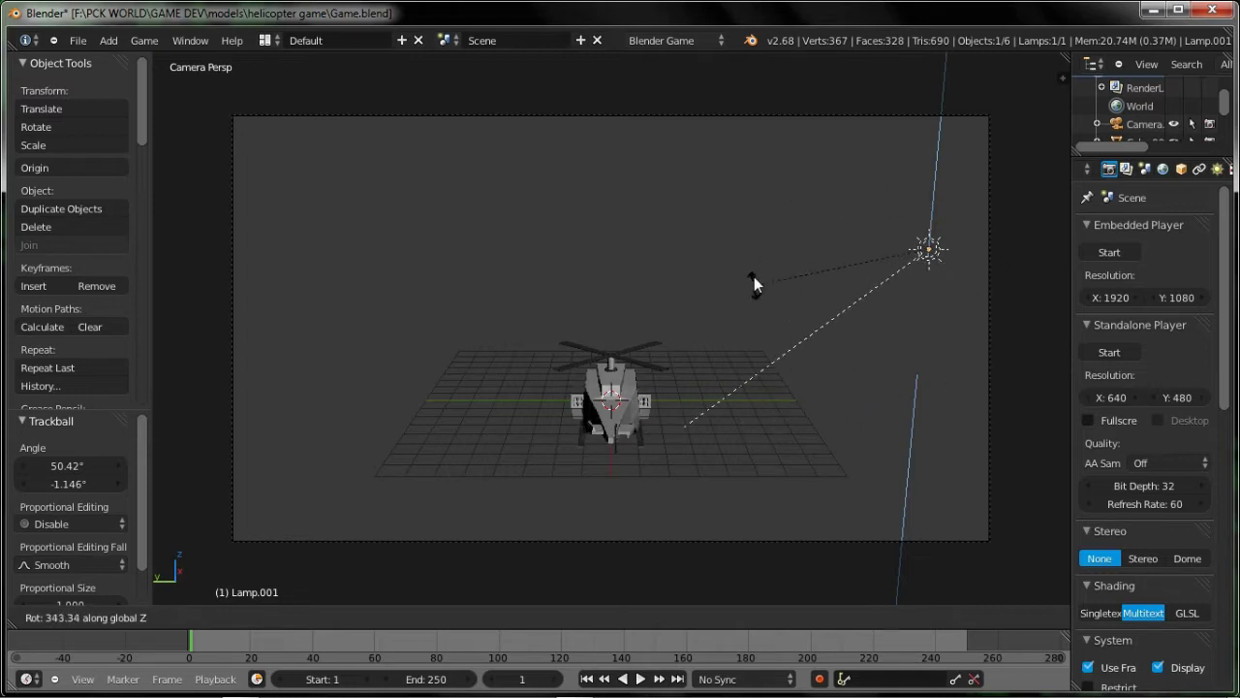
left_click(754, 276)
Select the helicopter body and save the file over the existing Game.blend.
key("ctrl+s")
left_click(753, 277)
scroll(721, 317, "up", 1)
scroll(721, 318, "down", 1)
key("ctrl+s")
left_click(710, 328)
right_click(648, 391)
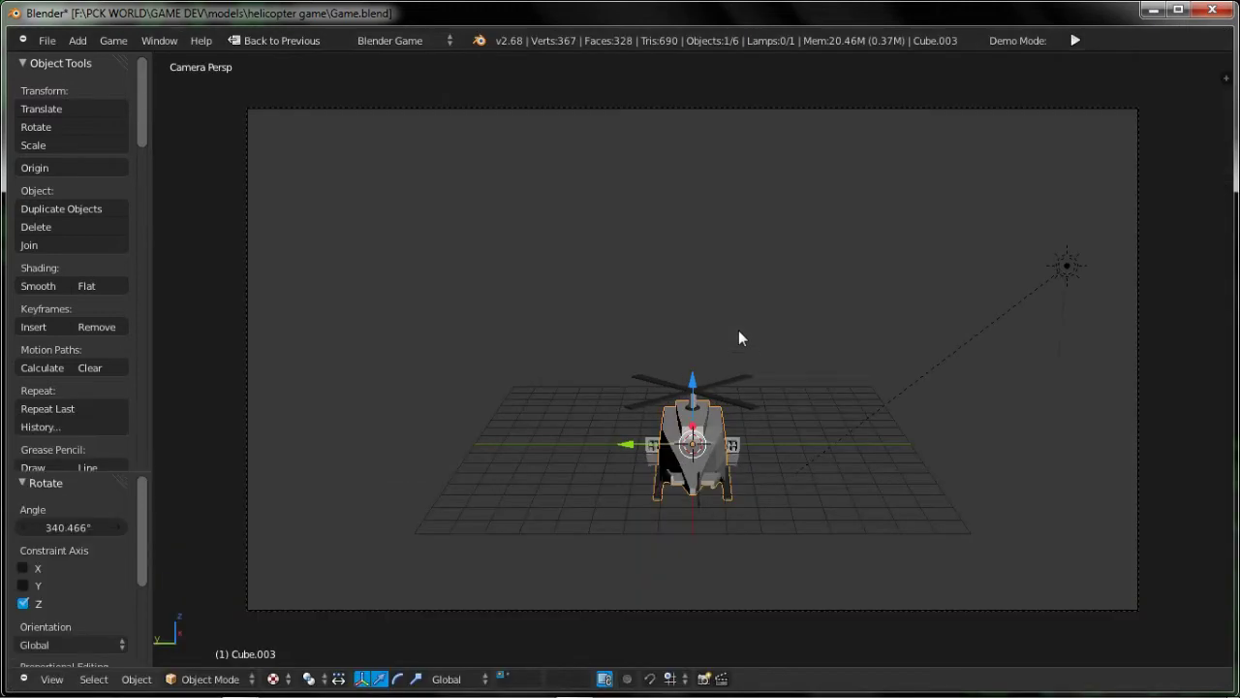
key("ctrl+s")
left_click(731, 332)
Set the world's horizon colour to a light cyan for the sky.
left_click(1145, 169)
left_click(1162, 169)
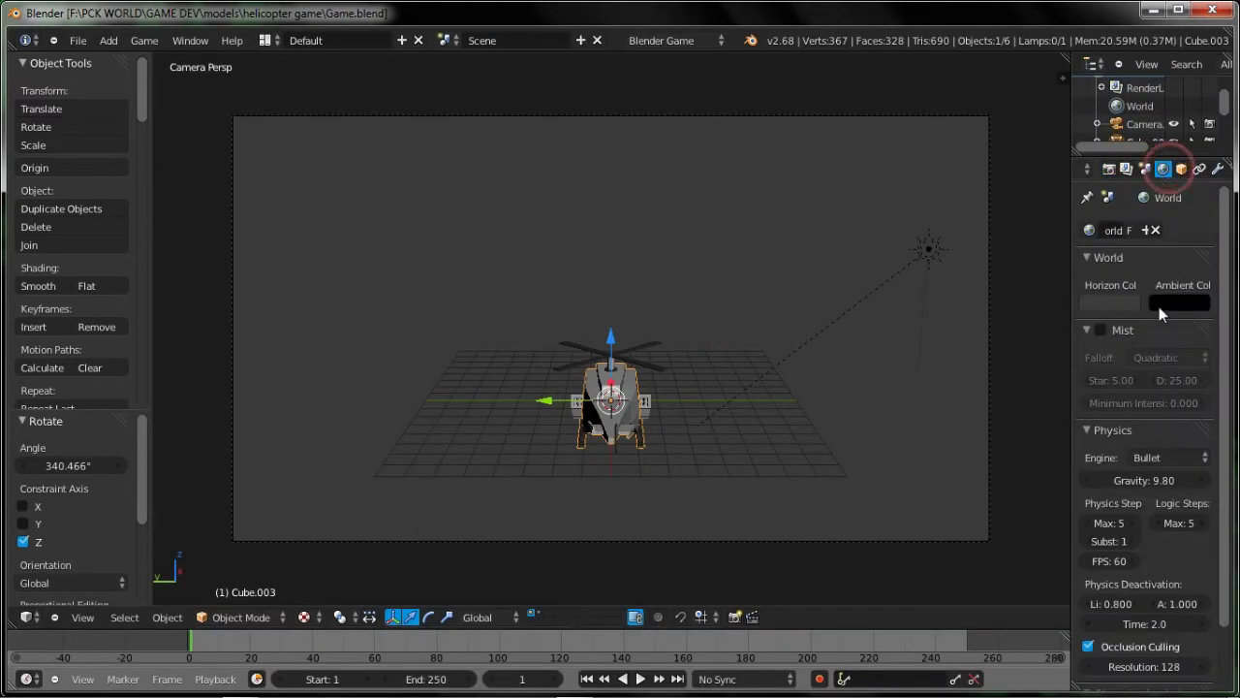
left_click(1127, 301)
left_click_drag(1121, 165, 1121, 64)
left_click_drag(1058, 71, 1010, 97)
key("alt+z")
key("alt+z")
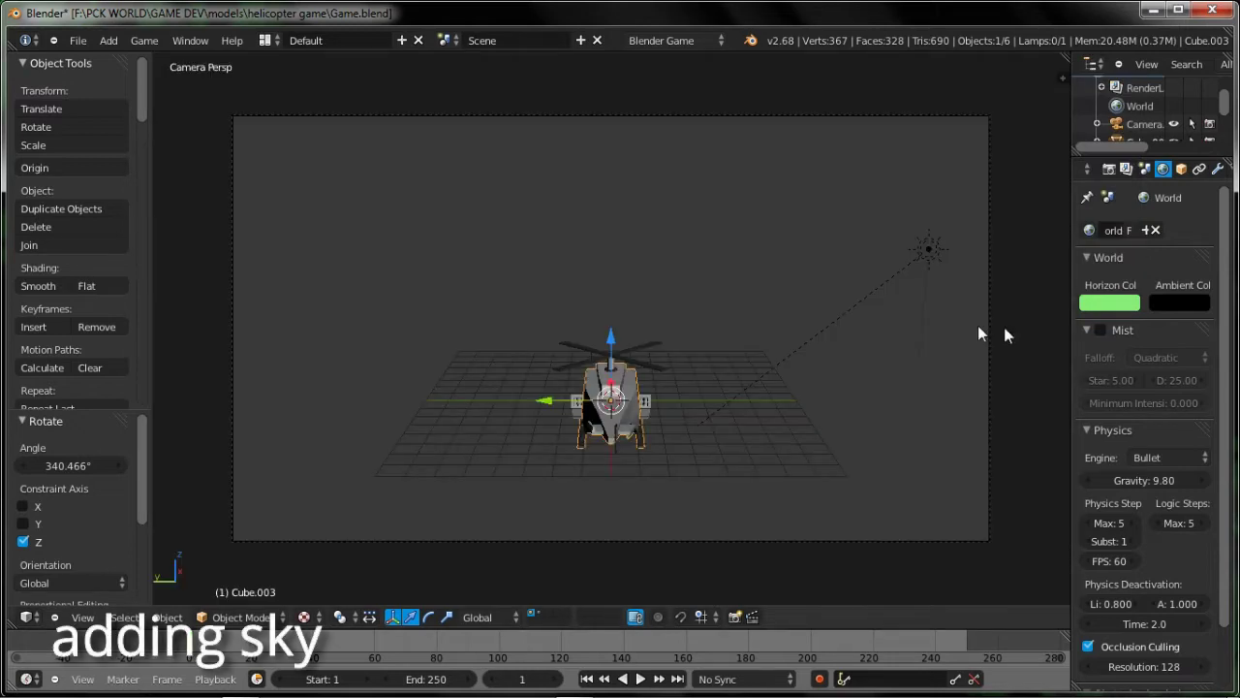
left_click(1086, 302)
Test-run the game with the sky colour and save the file.
key("p")
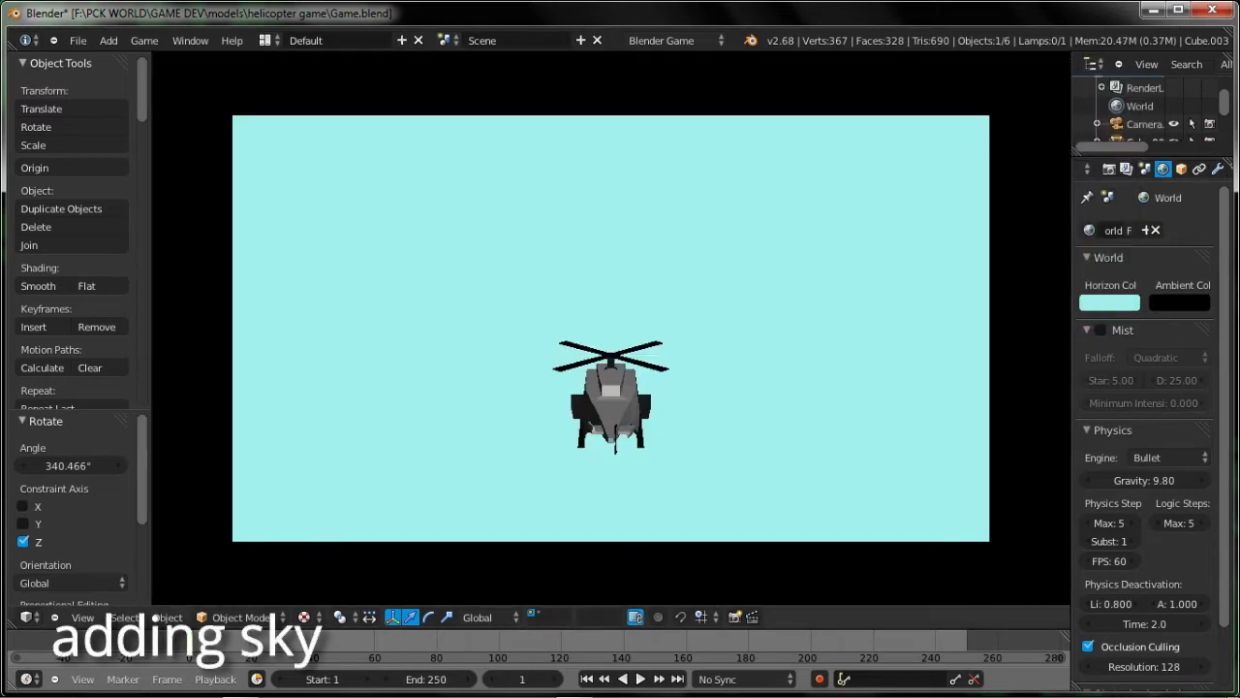
key("Escape")
key("ctrl+s")
left_click(728, 326)
Split the 3D view vertically and turn the new area into a Text Editor.
left_click_drag(1064, 58, 665, 87)
left_click(687, 617)
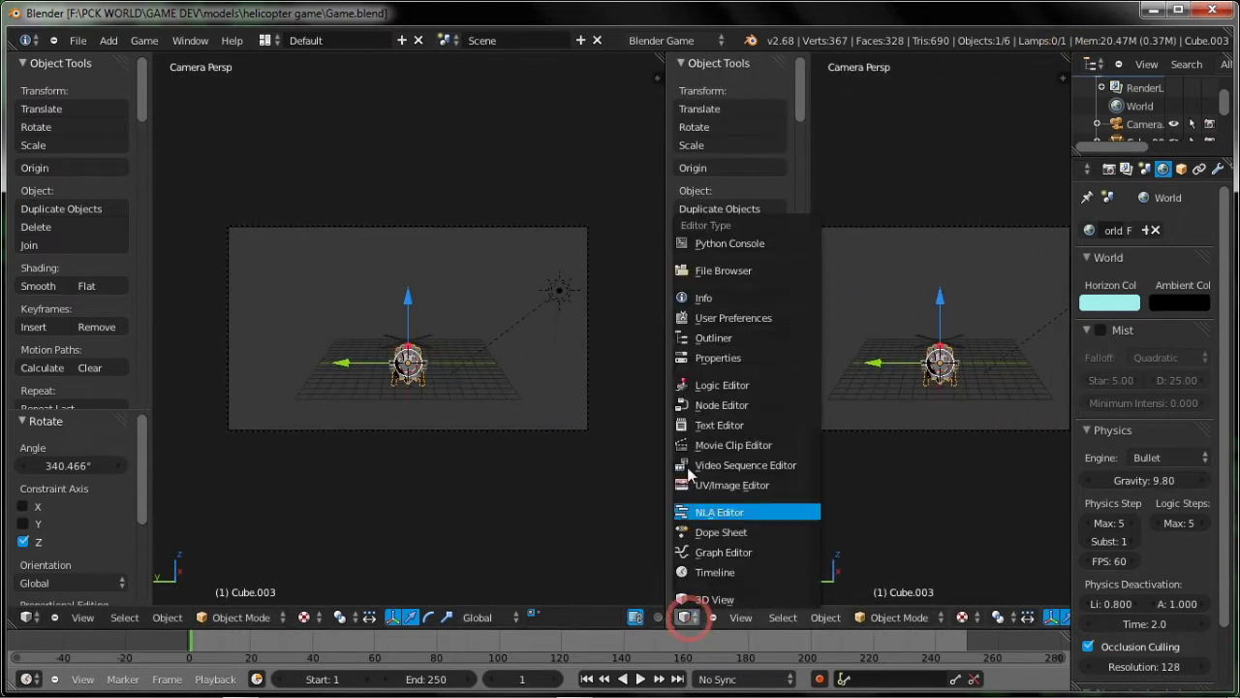
left_click(717, 424)
Enlarge the timeline area and change it to a Logic Editor with its properties sidebar hidden.
left_click_drag(437, 629, 436, 489)
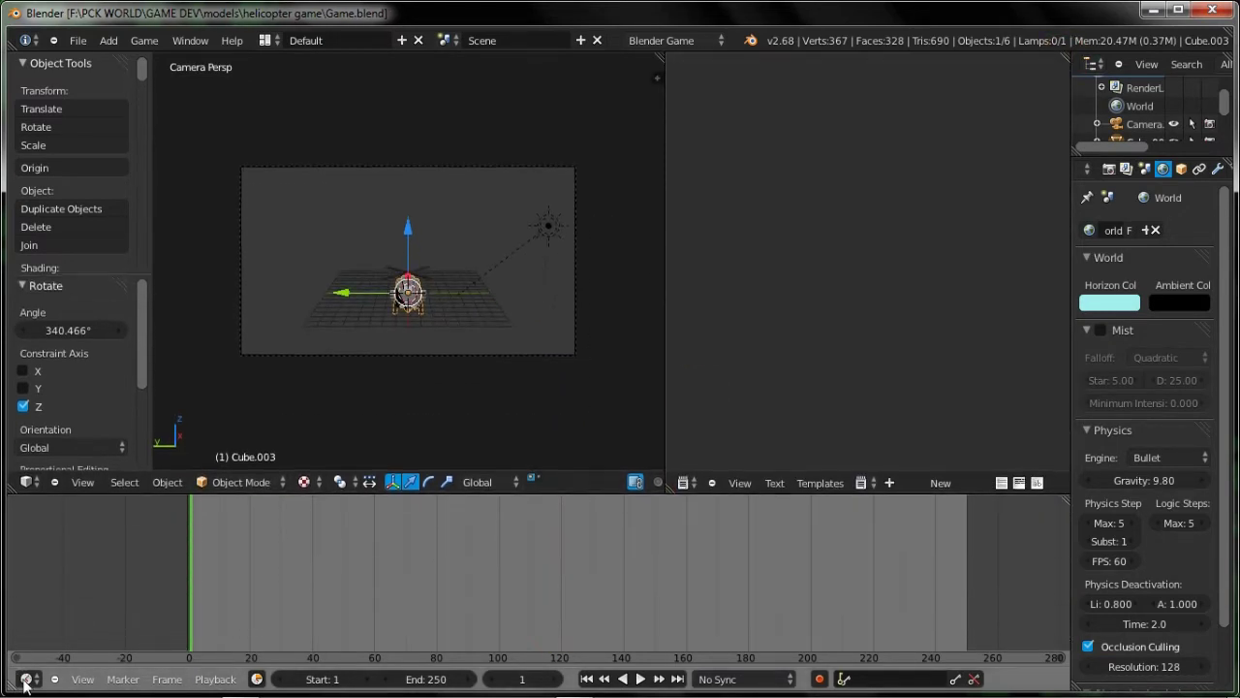
left_click(26, 679)
left_click(58, 449)
key("n")
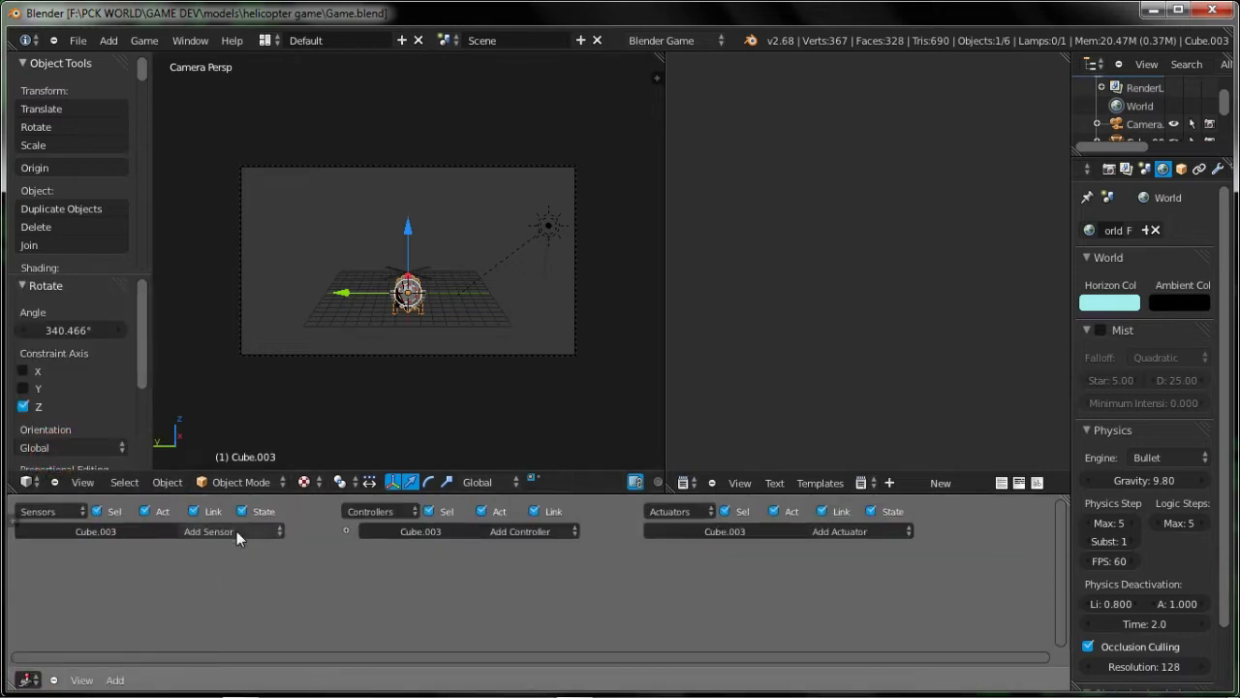
Add a Mouse sensor to the helicopter body with its mouse event set to Movement.
left_click(233, 531)
left_click(231, 392)
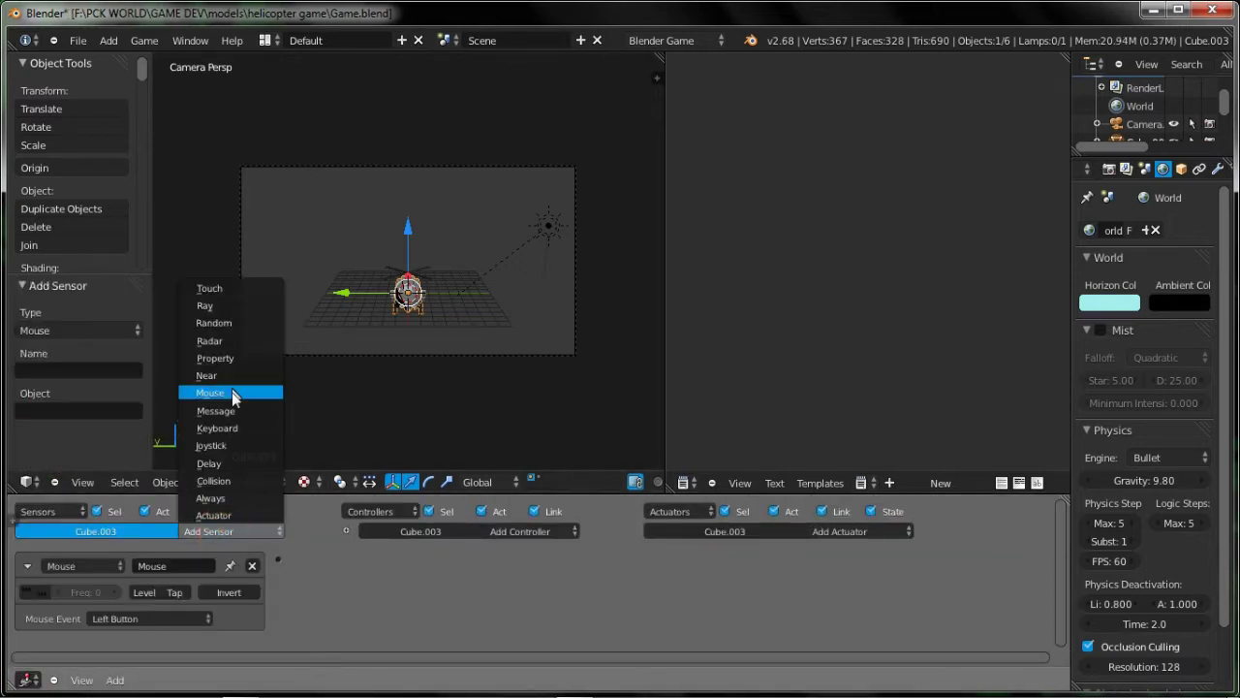
left_click(145, 618)
left_click(126, 519)
Add a Python controller linking the Mouse sensor to two Motion actuators, and collapse both actuators.
left_click(868, 532)
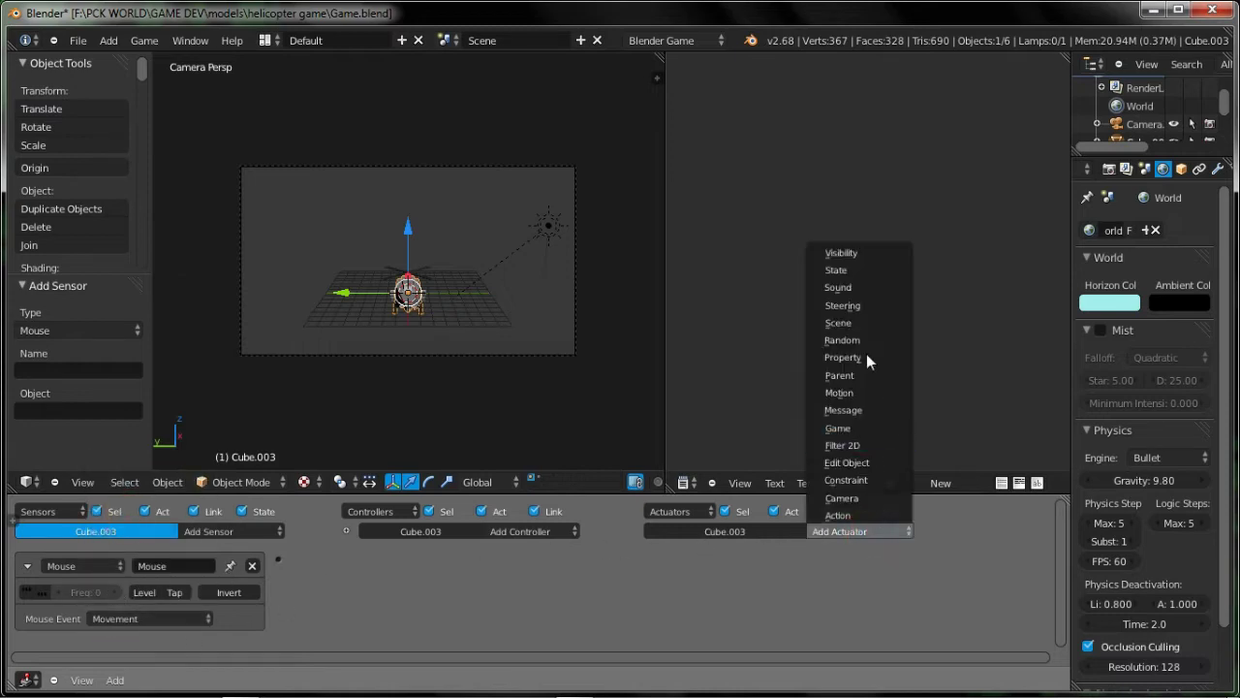
left_click(840, 393)
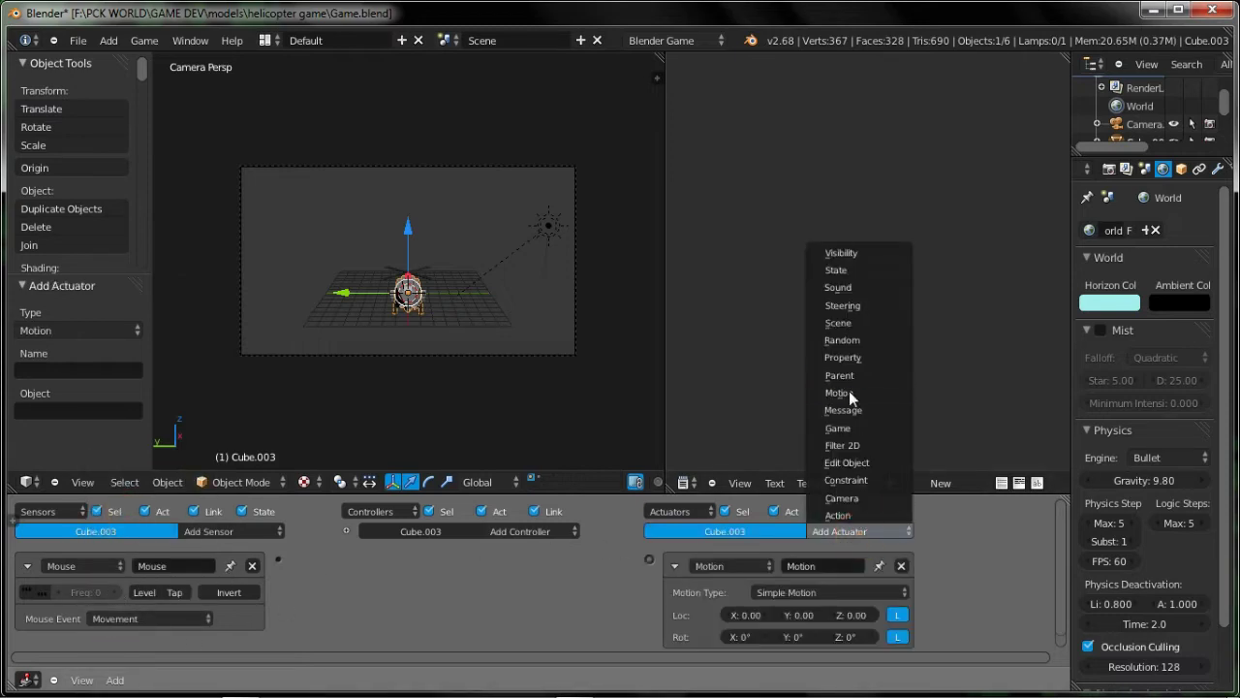
left_click(523, 531)
left_click(518, 670)
left_click_drag(344, 564, 346, 560)
left_click_drag(651, 564, 649, 561)
left_click(675, 565)
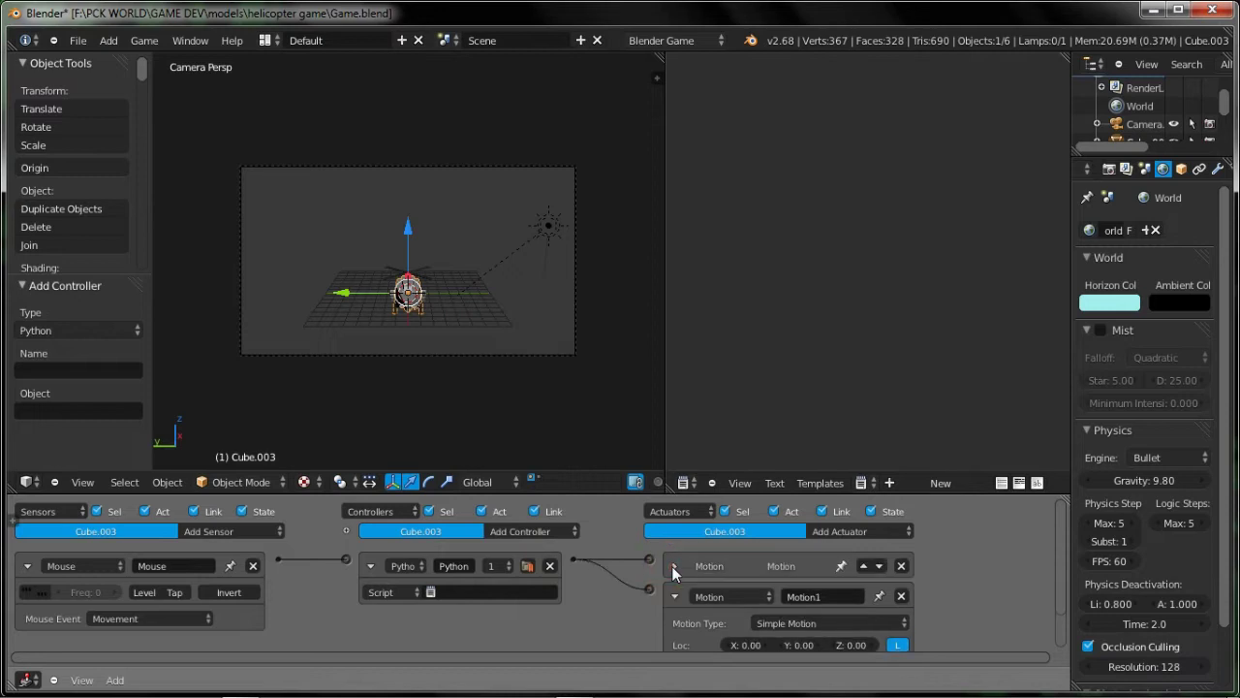
left_click(675, 595)
Create a new text block in the Text Editor.
left_click(739, 483)
mouse_move(775, 483)
left_click(805, 444)
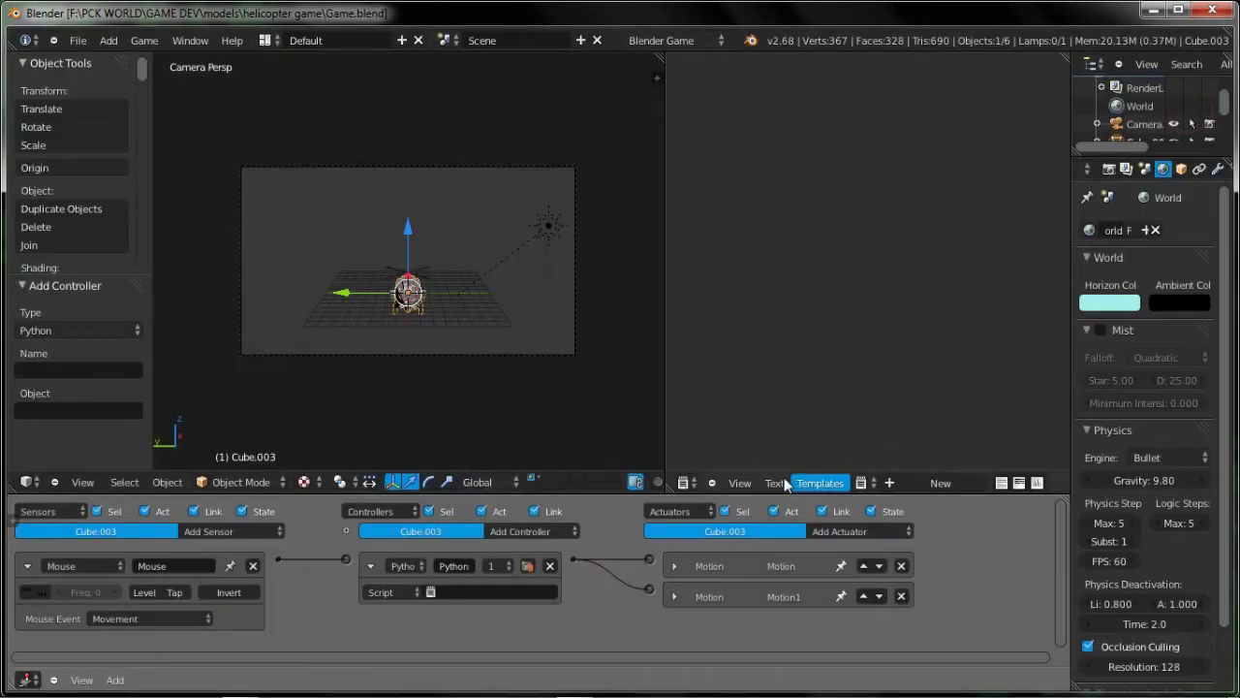
left_click(776, 482)
mouse_move(739, 483)
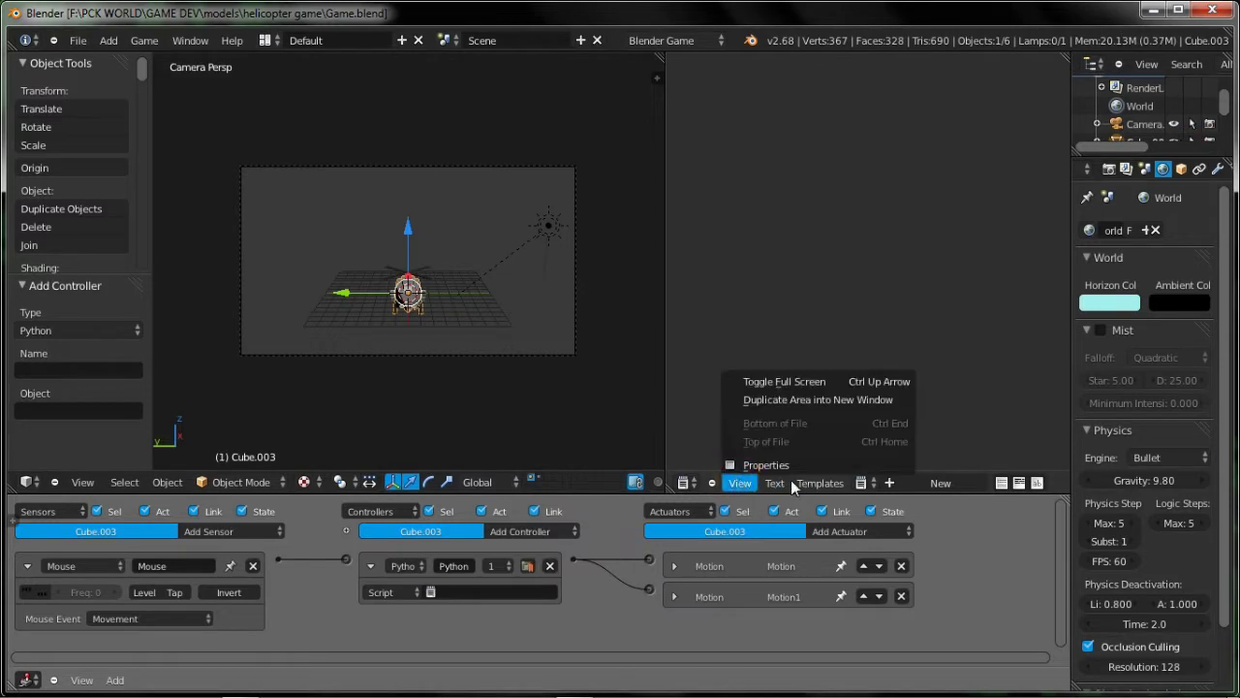
left_click(870, 481)
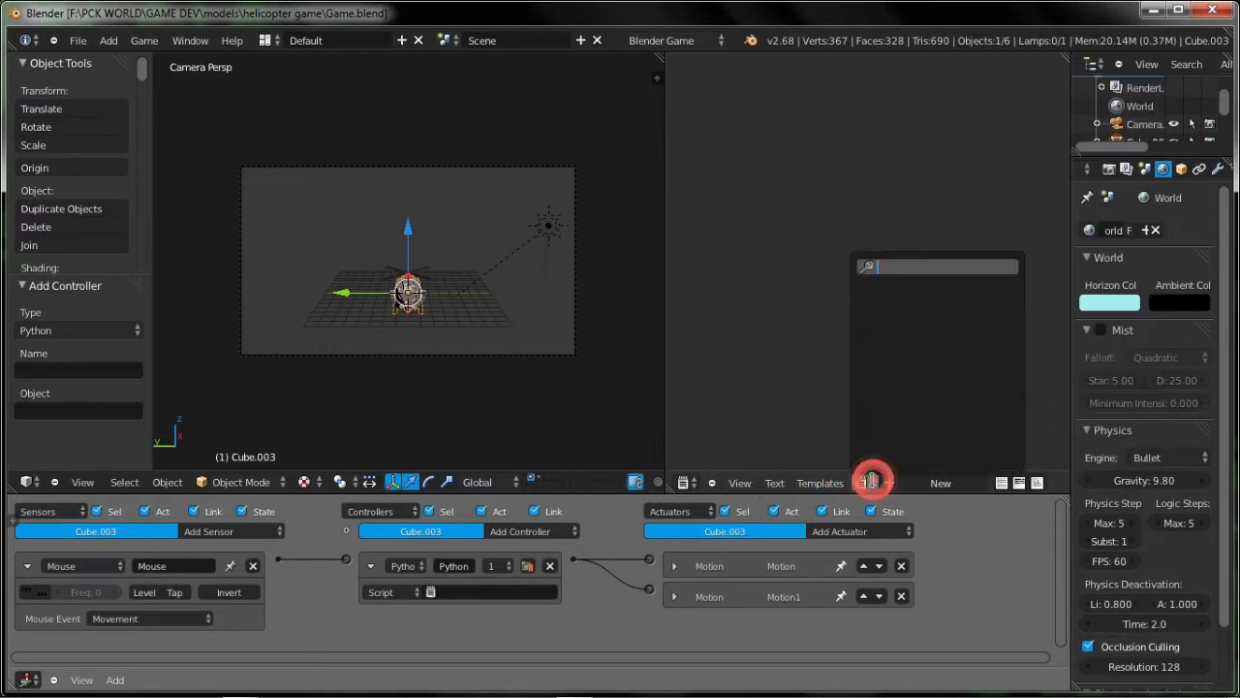
left_click(908, 481)
Open the movement script text file from the helicopter tutorial folder.
left_click(805, 482)
mouse_move(775, 482)
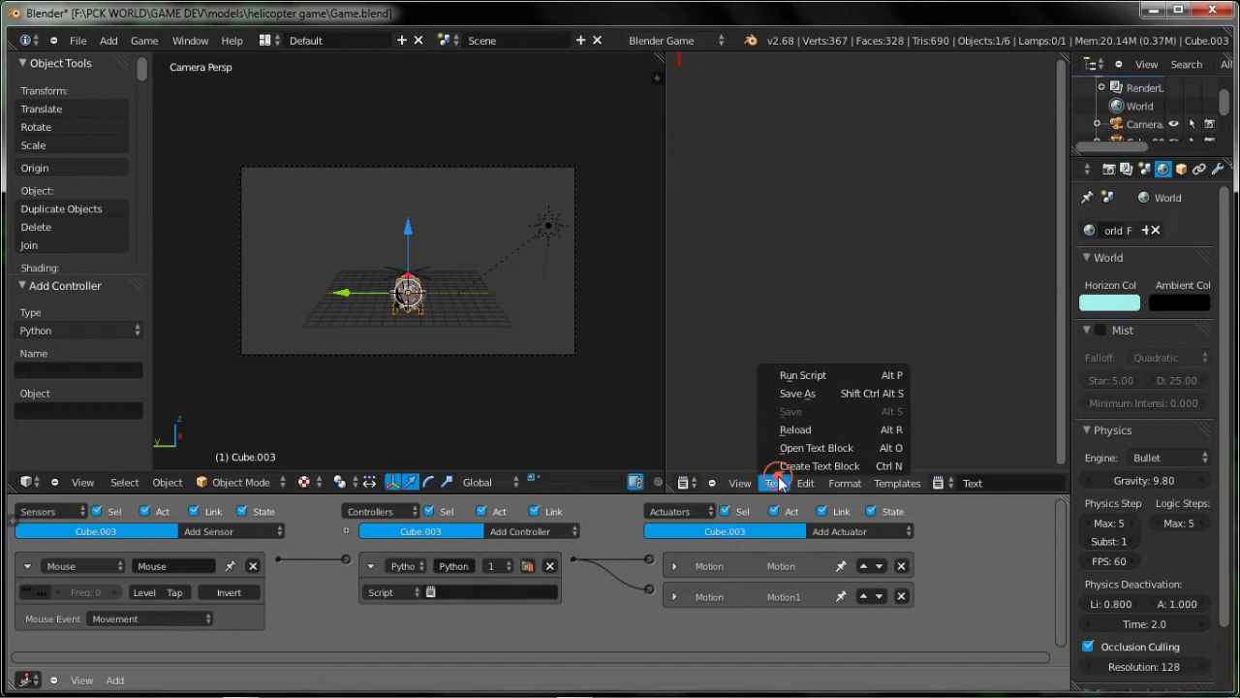
left_click(787, 450)
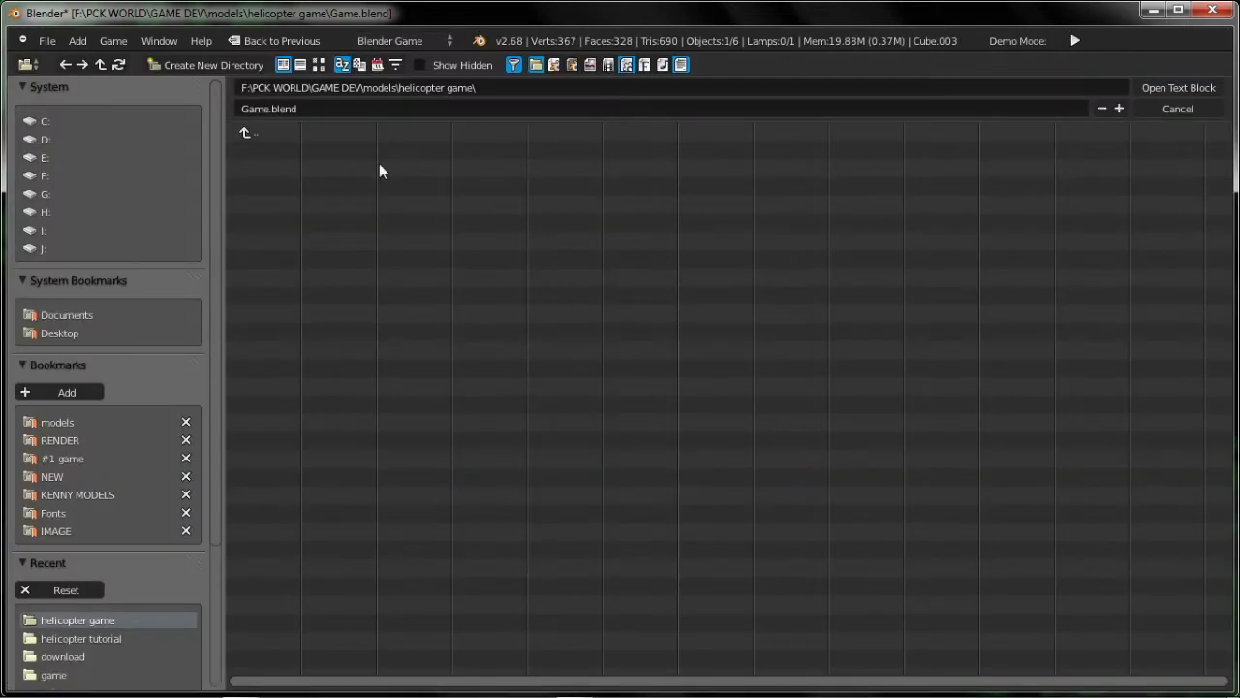
left_click(266, 133)
left_click(276, 184)
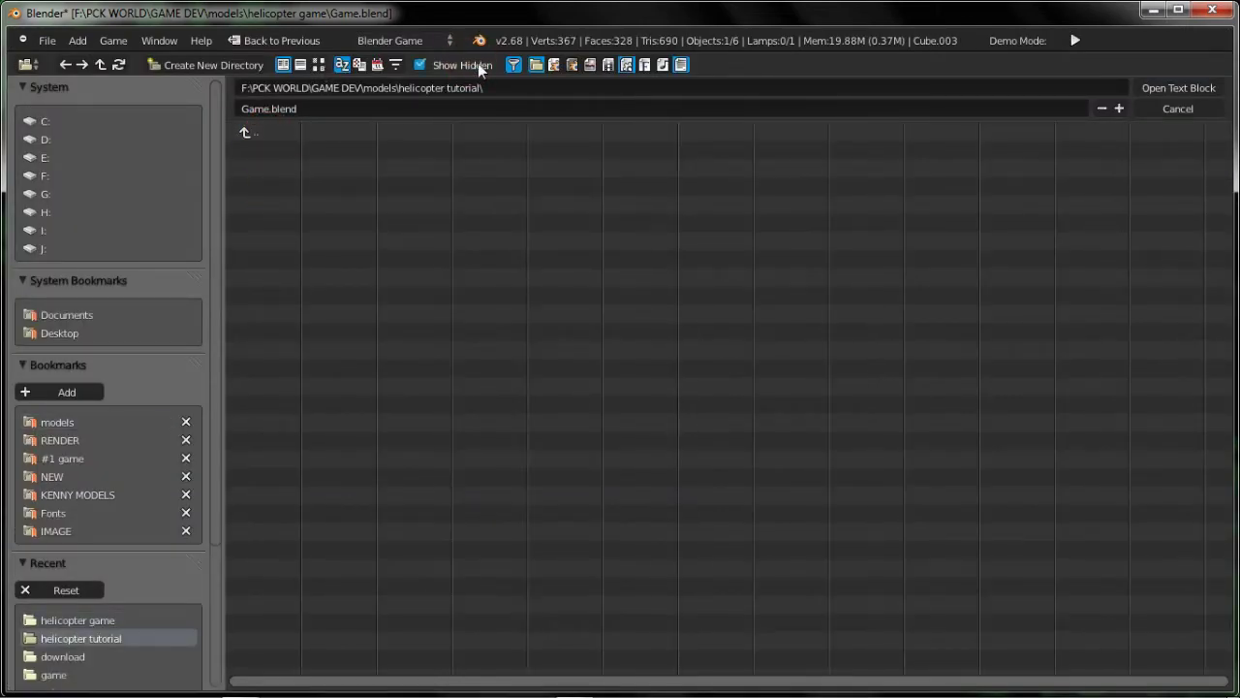
left_click(323, 167)
left_click(1178, 88)
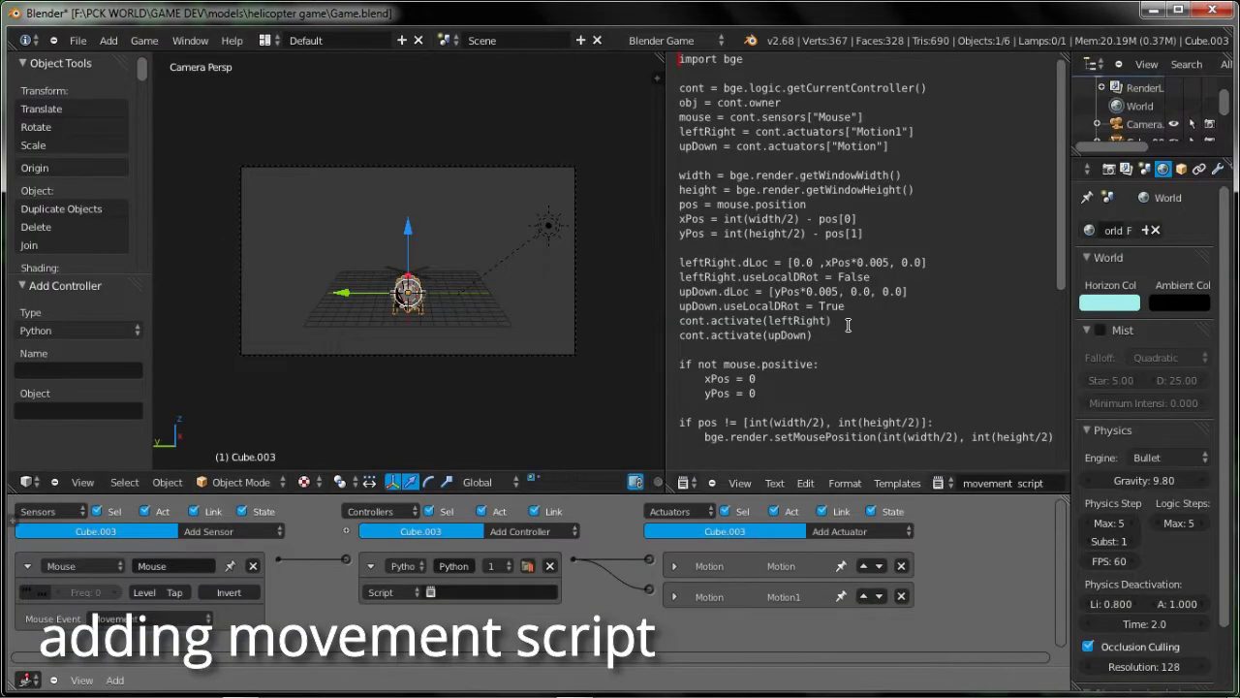
Turn on line numbers, word wrap and syntax highlighting for the movement script.
scroll(849, 324, "down", 2)
left_click(949, 482)
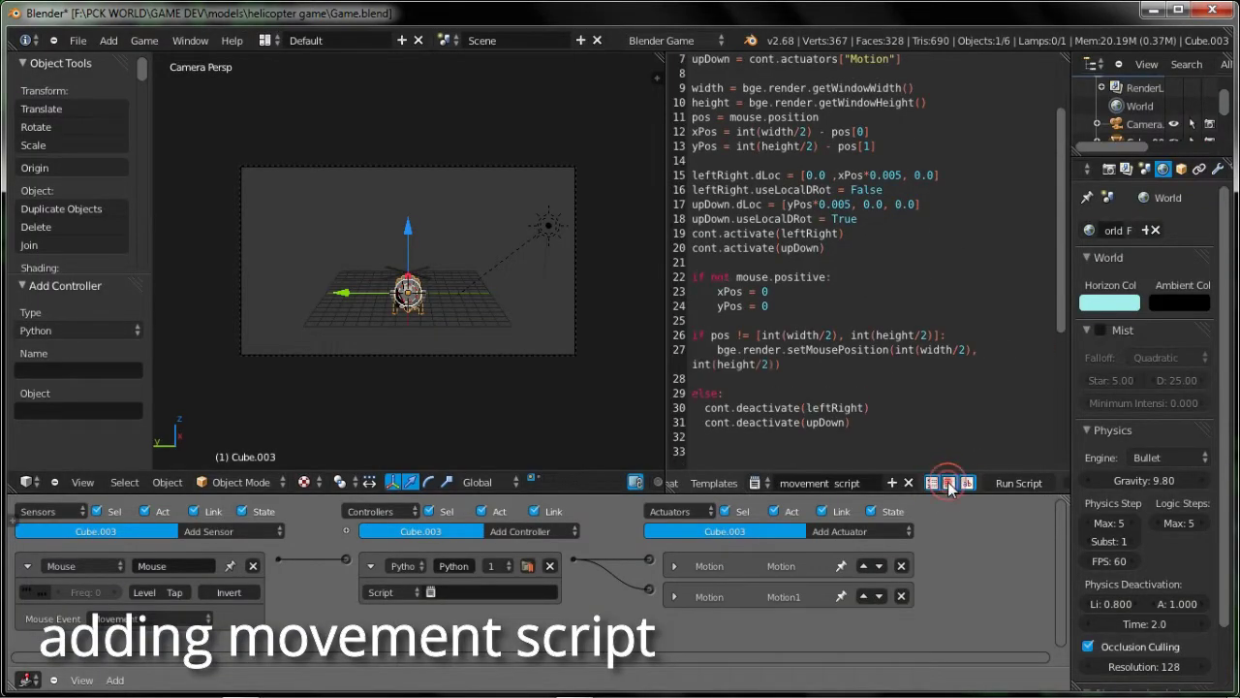
scroll(862, 261, "up", 2)
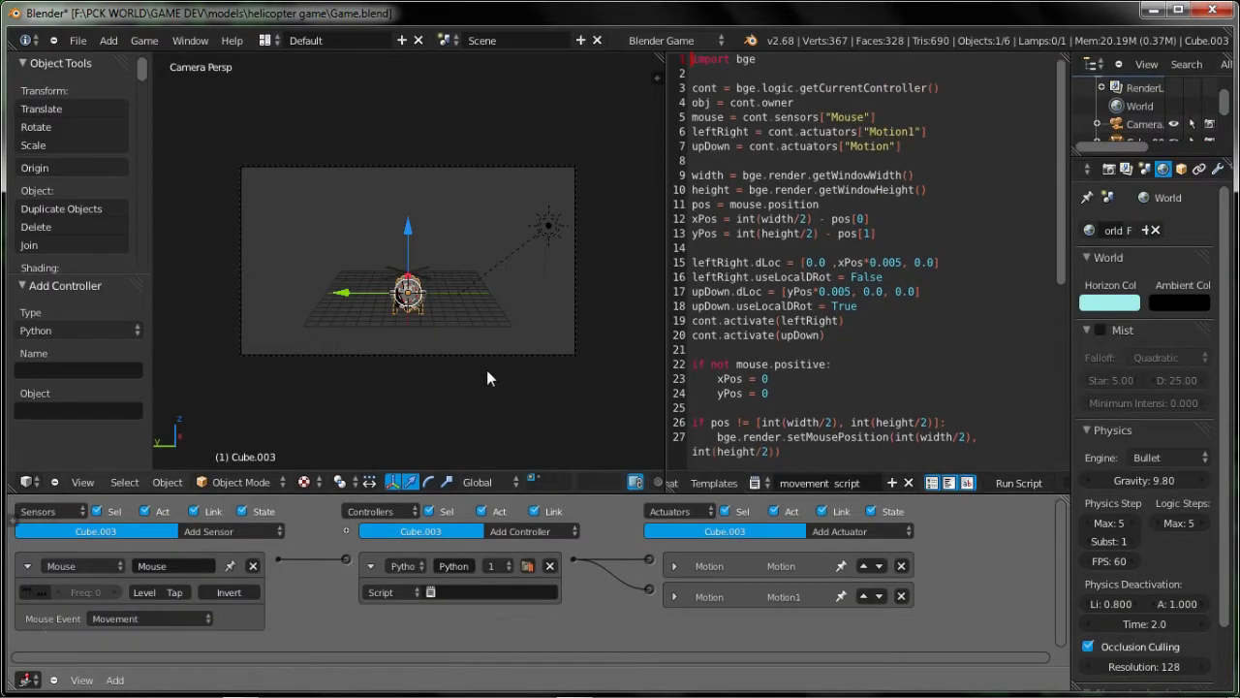
Assign the movement script to the Python controller and test the helicopter's mouse movement in the game.
left_click(475, 592)
left_click(450, 429)
key("p")
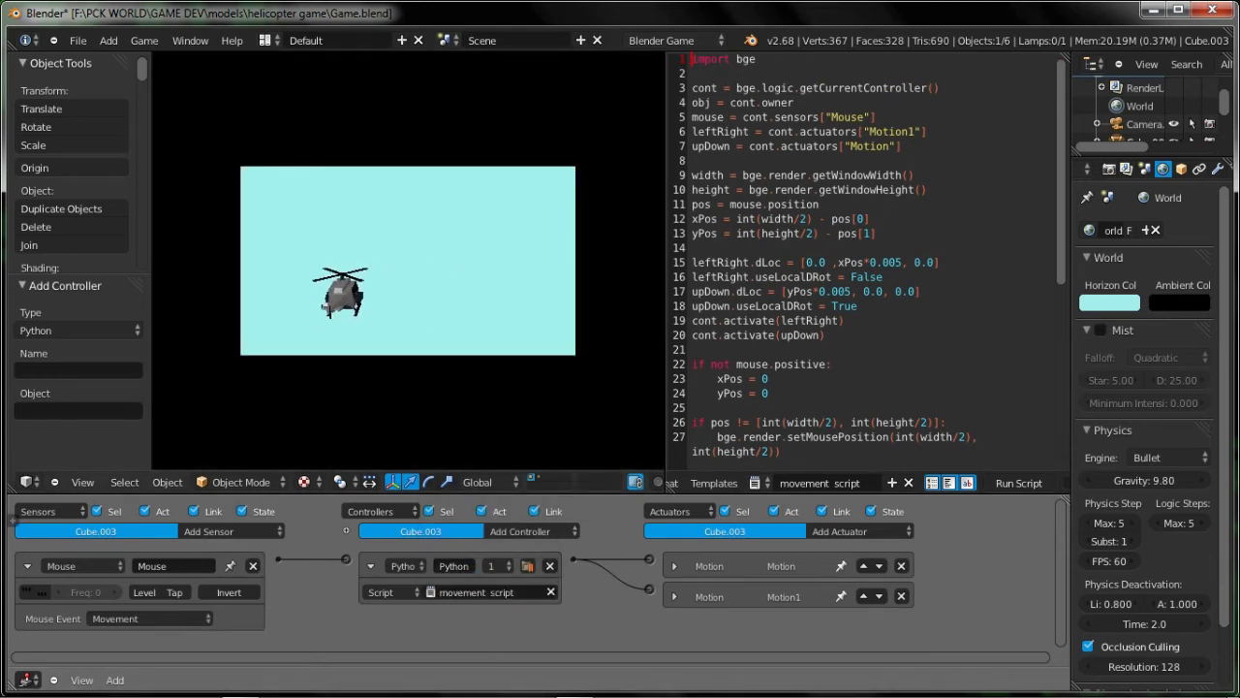
key("Escape")
Save the file and collapse the helicopter body's Python controller and Mouse sensor.
key("ctrl+s")
key("Return")
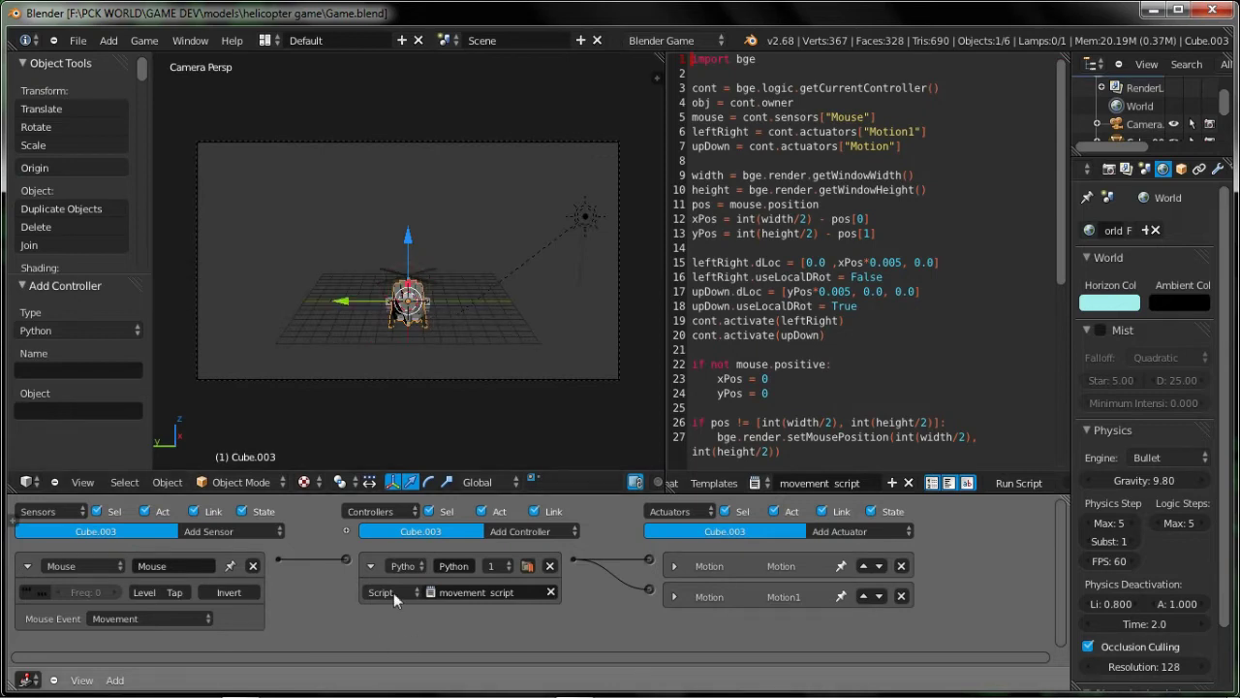
left_click(370, 567)
left_click(29, 570)
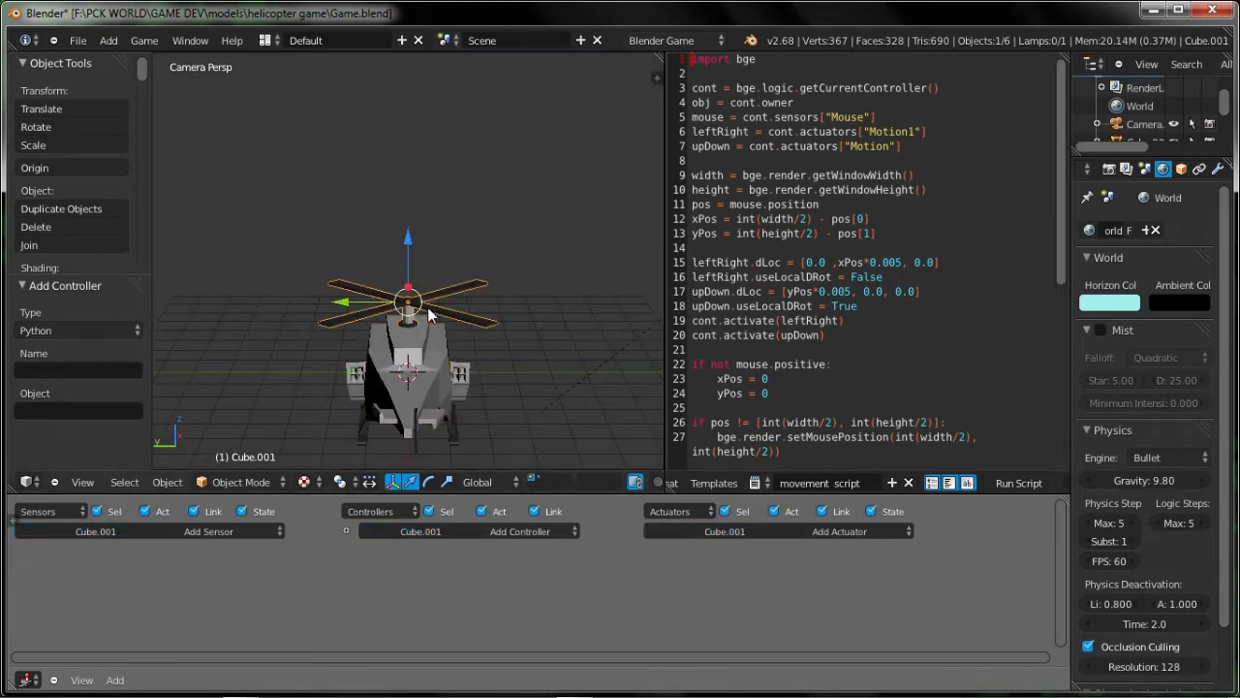
Add a sensor to the main rotor and set its type to Always.
left_click(209, 531)
left_click(212, 517)
left_click(92, 566)
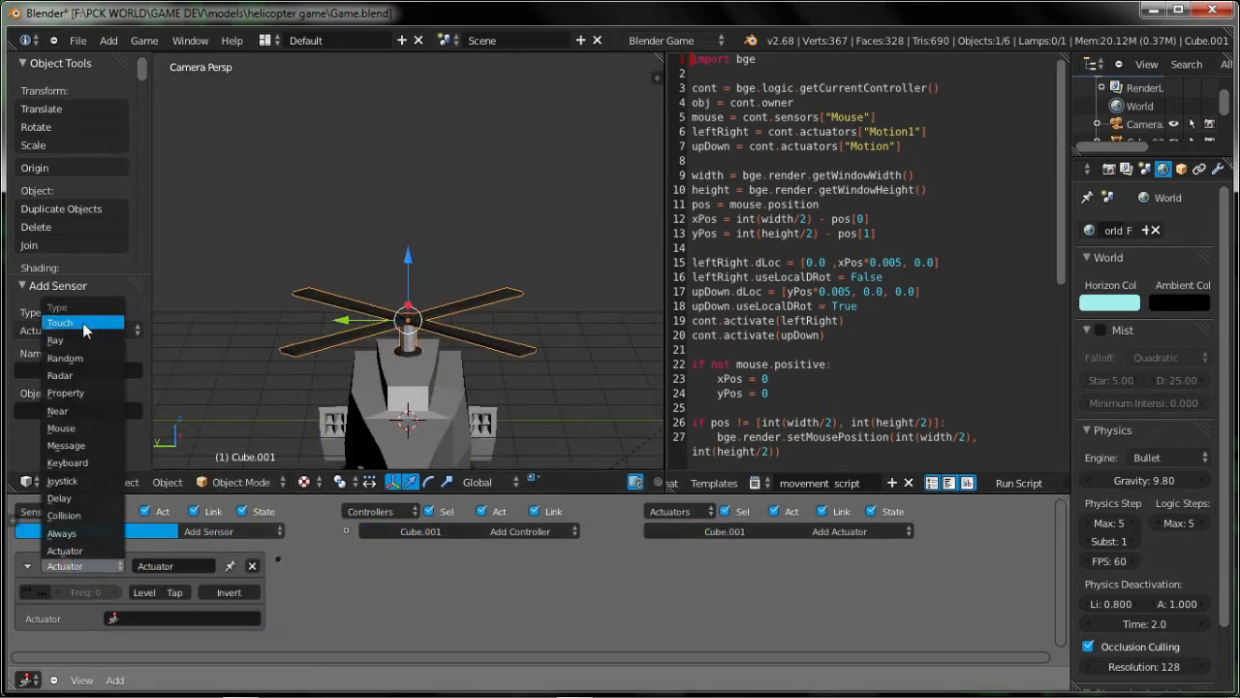
left_click(61, 534)
Add a Motion actuator to the main rotor and link the Always sensor to it.
left_click(862, 532)
left_click(851, 407)
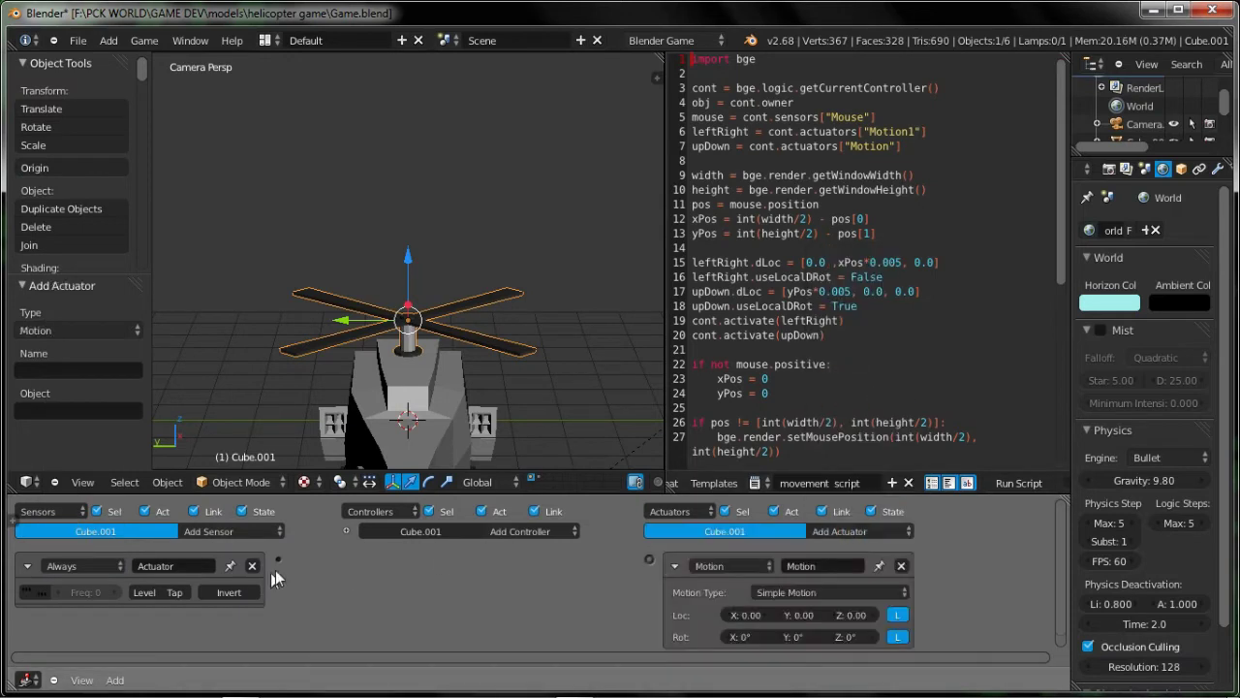
left_click_drag(651, 560, 651, 559)
Enable the Ghost physics option for the main rotor, the tail rotor and the helicopter body.
scroll(1190, 169, "down", 2)
left_click(1190, 169)
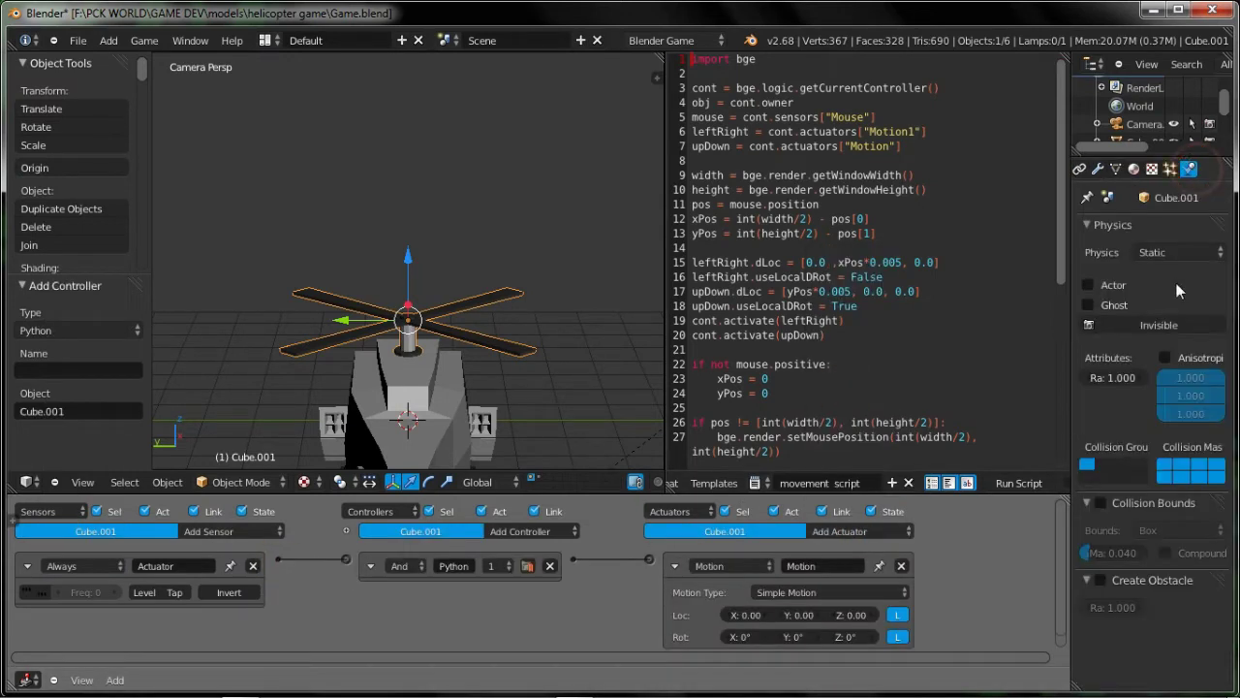
middle_click_drag(388, 319, 451, 426)
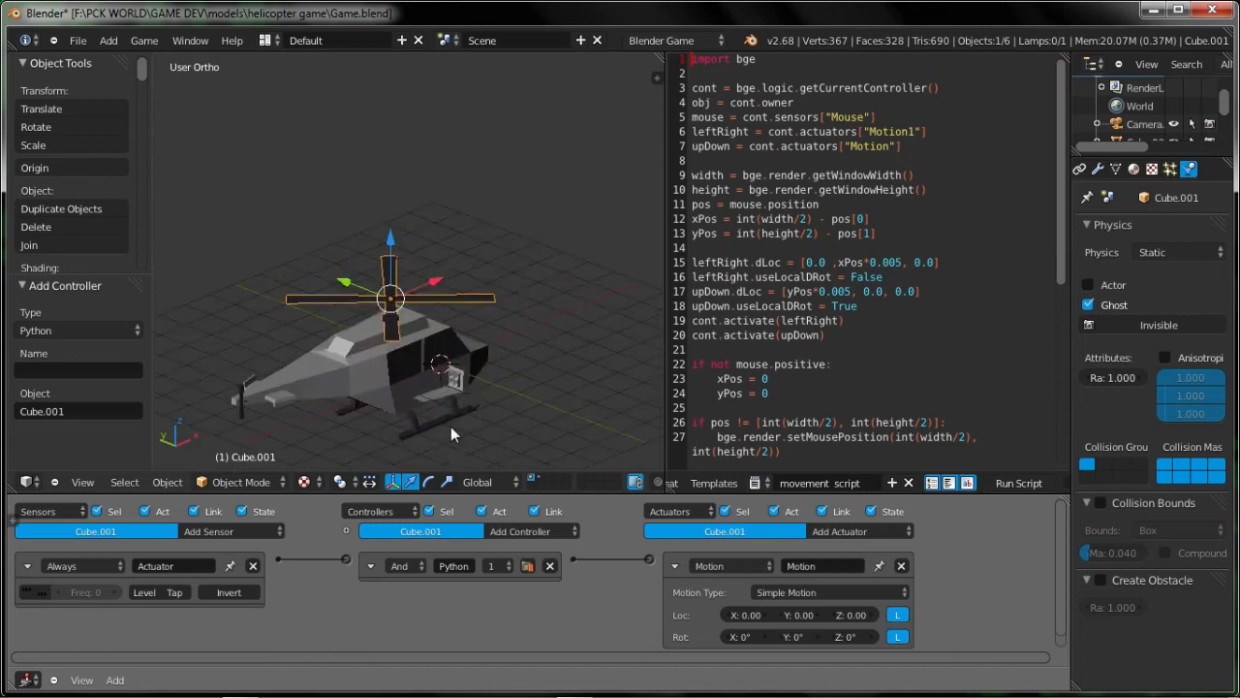
right_click(453, 392)
right_click(239, 404)
left_click(1110, 306)
right_click(366, 365)
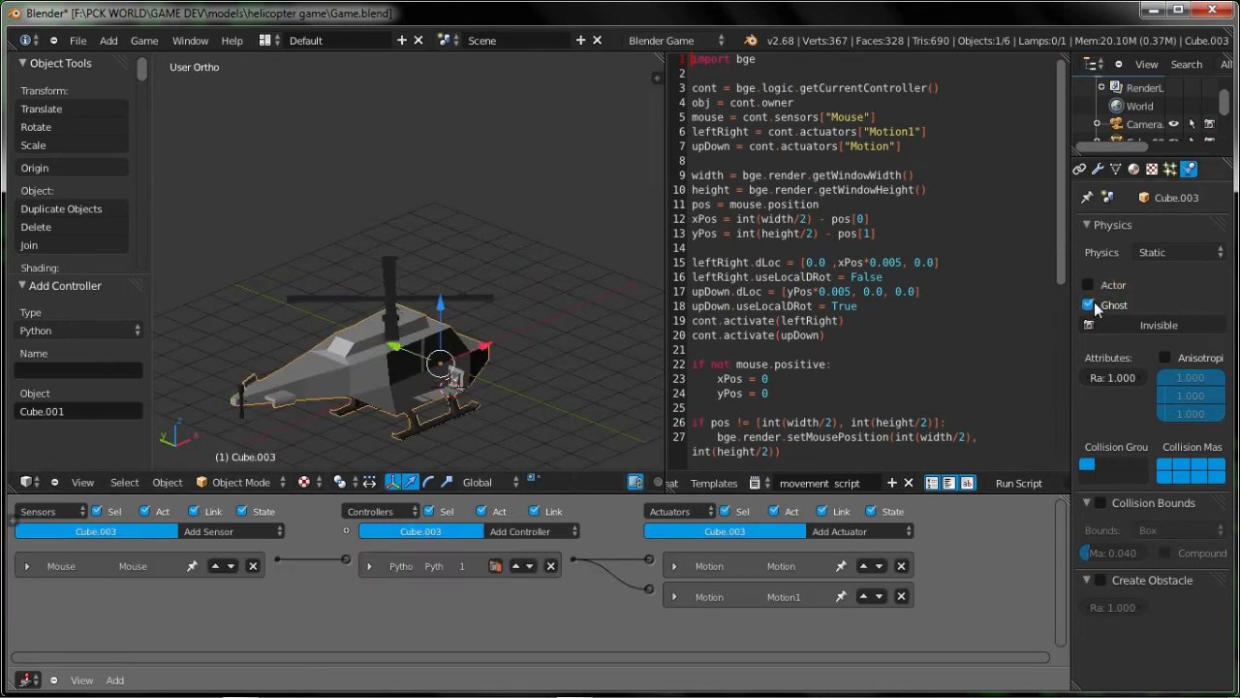
Select the main rotor, switch to the camera view and save the file over the existing version.
right_click(447, 381)
right_click(383, 358)
right_click(400, 296)
middle_click_drag(429, 364, 551, 366)
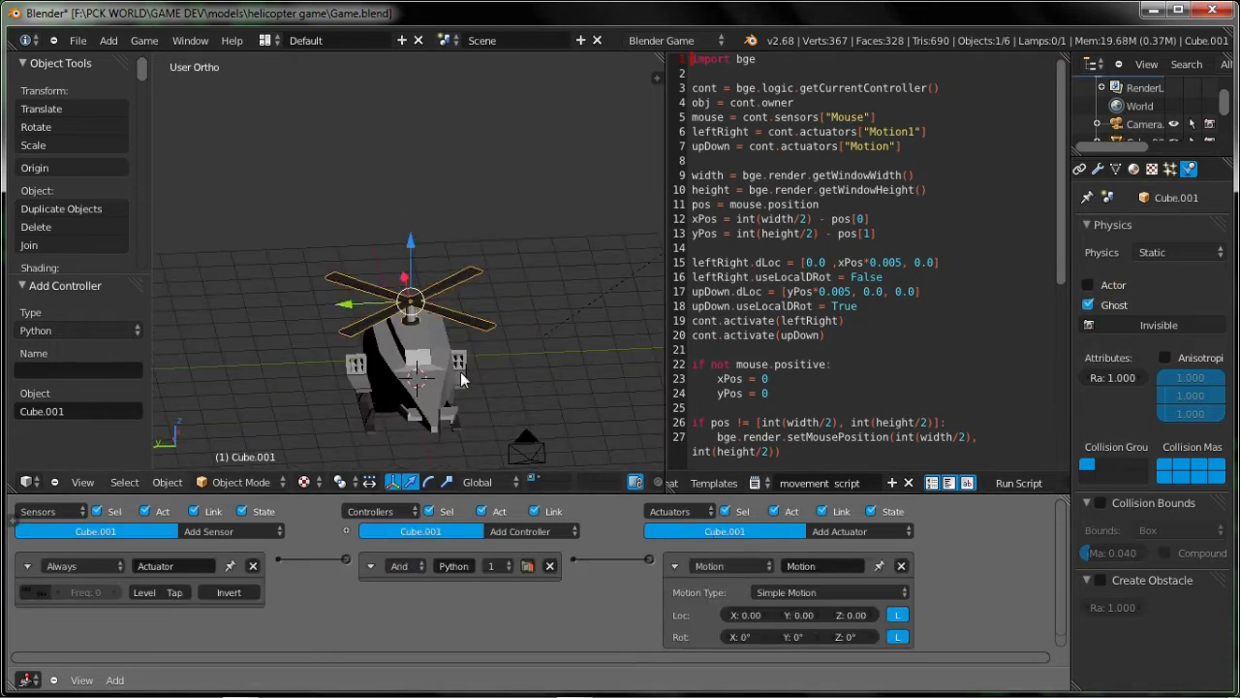
key("KP_0")
key("ctrl+s")
left_click(434, 330)
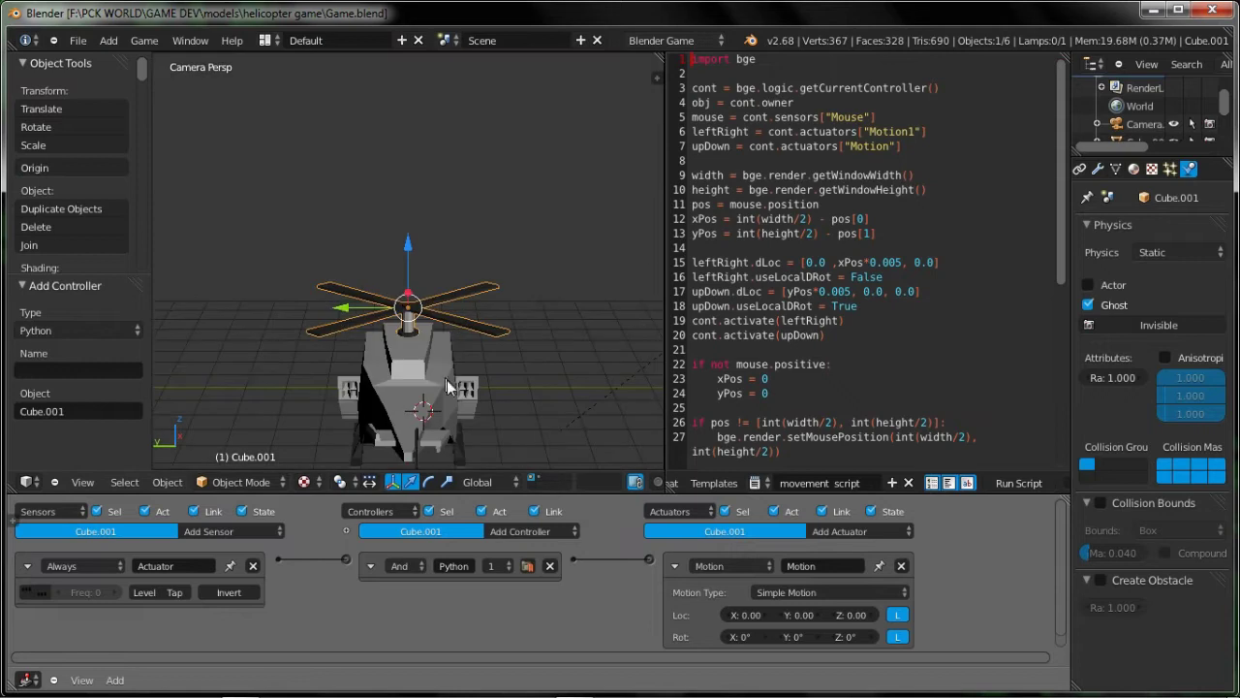
Try rotating the main rotor about Z, set its Motion actuator's Z rotation to 4° and test-run the game.
key("r")
key("z")
left_click(500, 176)
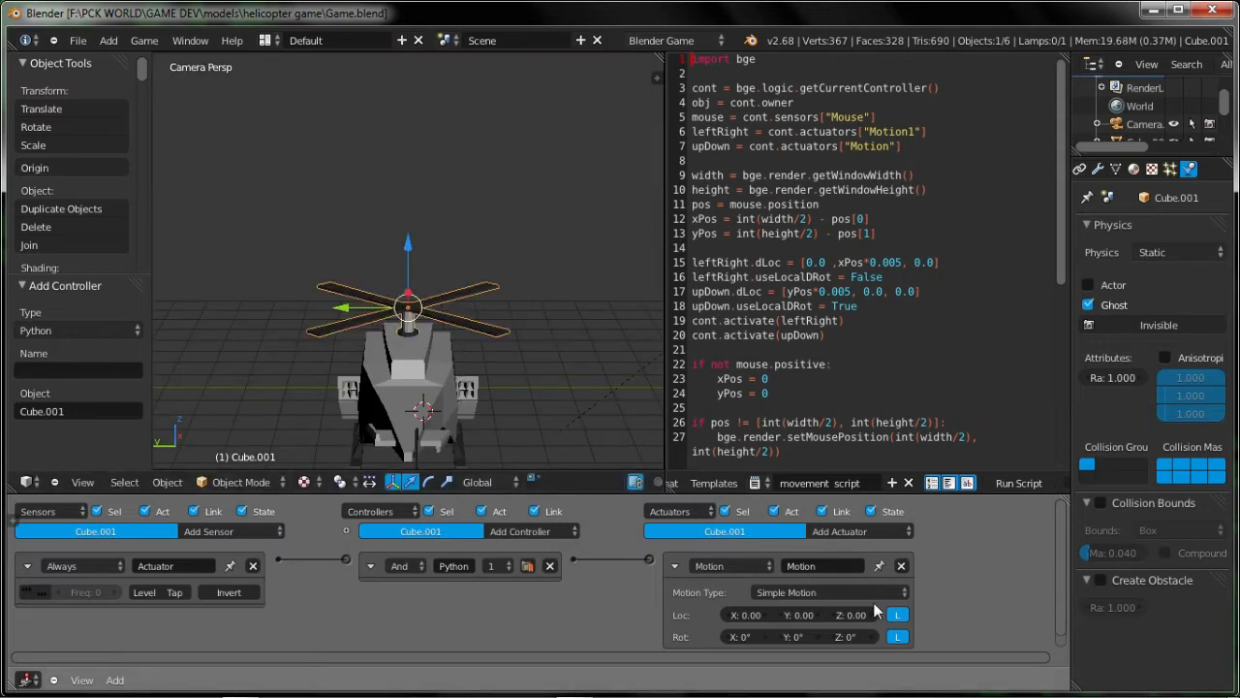
left_click(866, 637)
key("p")
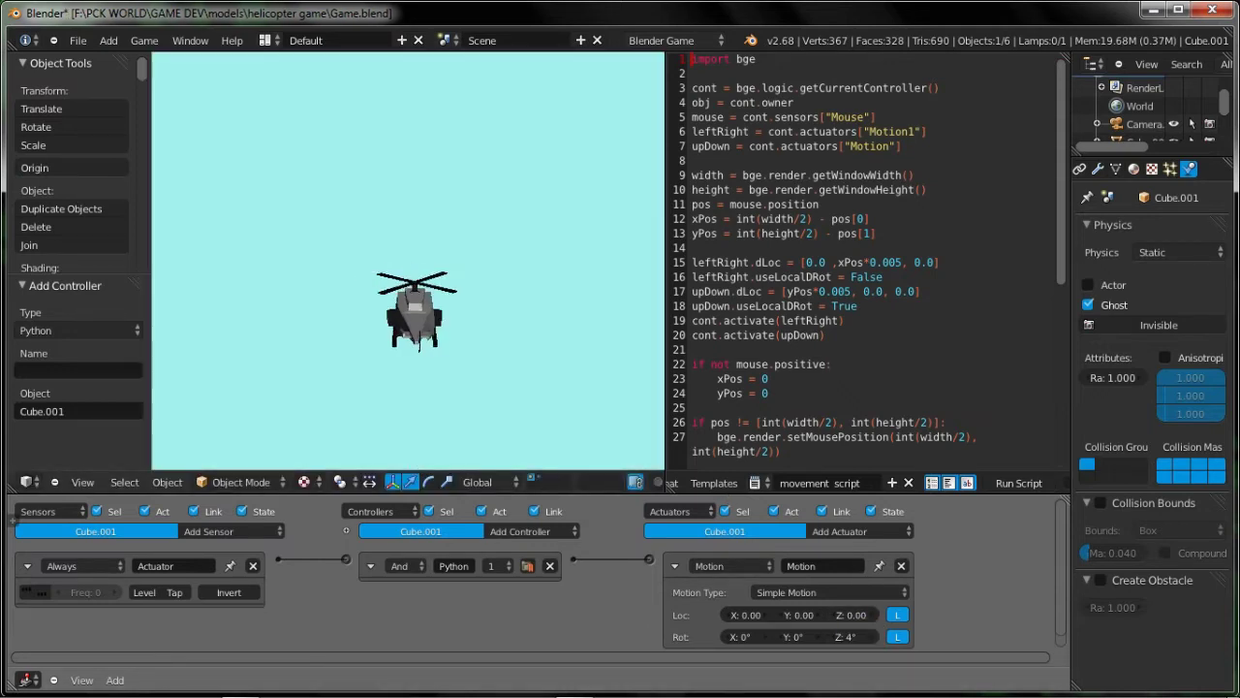
key("Escape")
Set the main rotor's Motion actuator to 100° Z rotation with local rotation off and test-run the game.
left_click(845, 635)
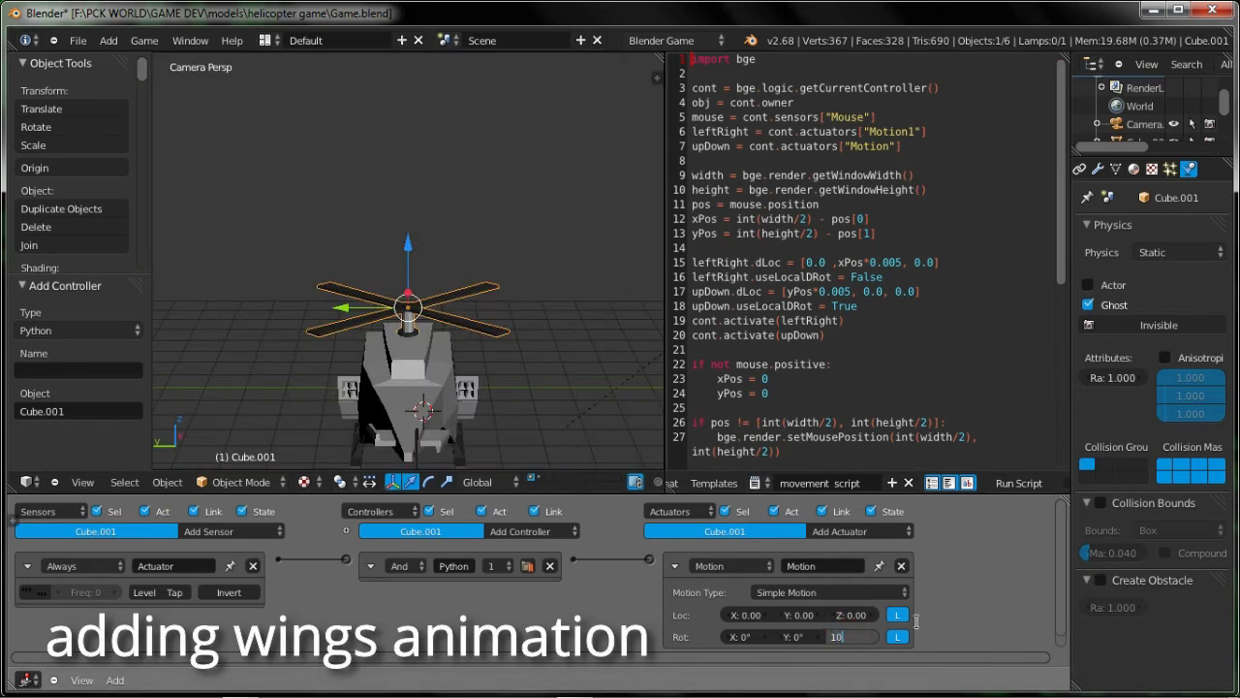
key("p")
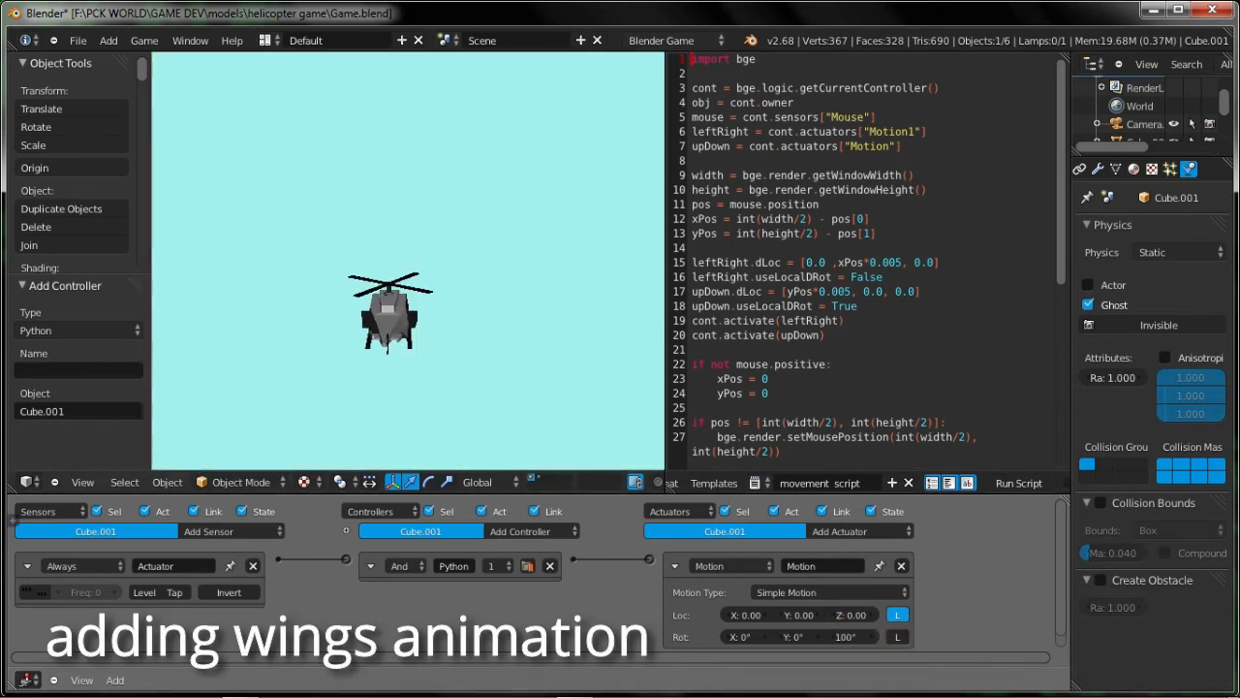
key("Escape")
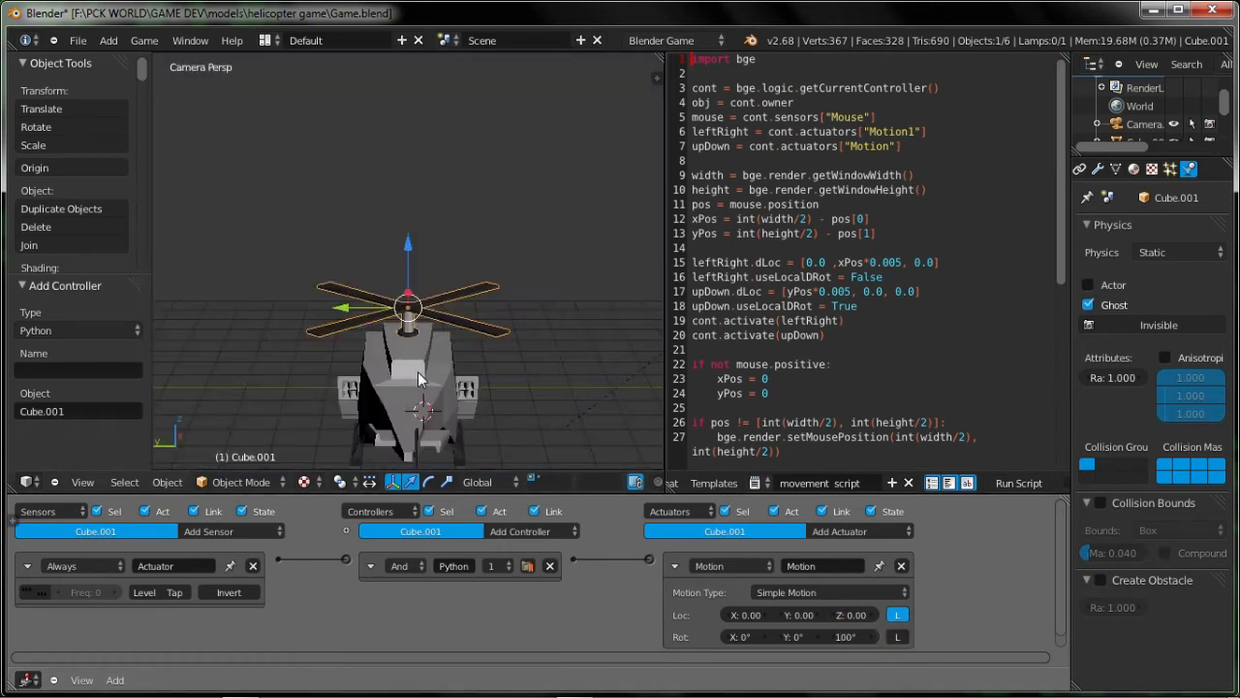
Rotate the helicopter body about -27.5° around the global Y axis and test-run the game to check the rotor's spin.
right_click(419, 378)
key("r")
key("y")
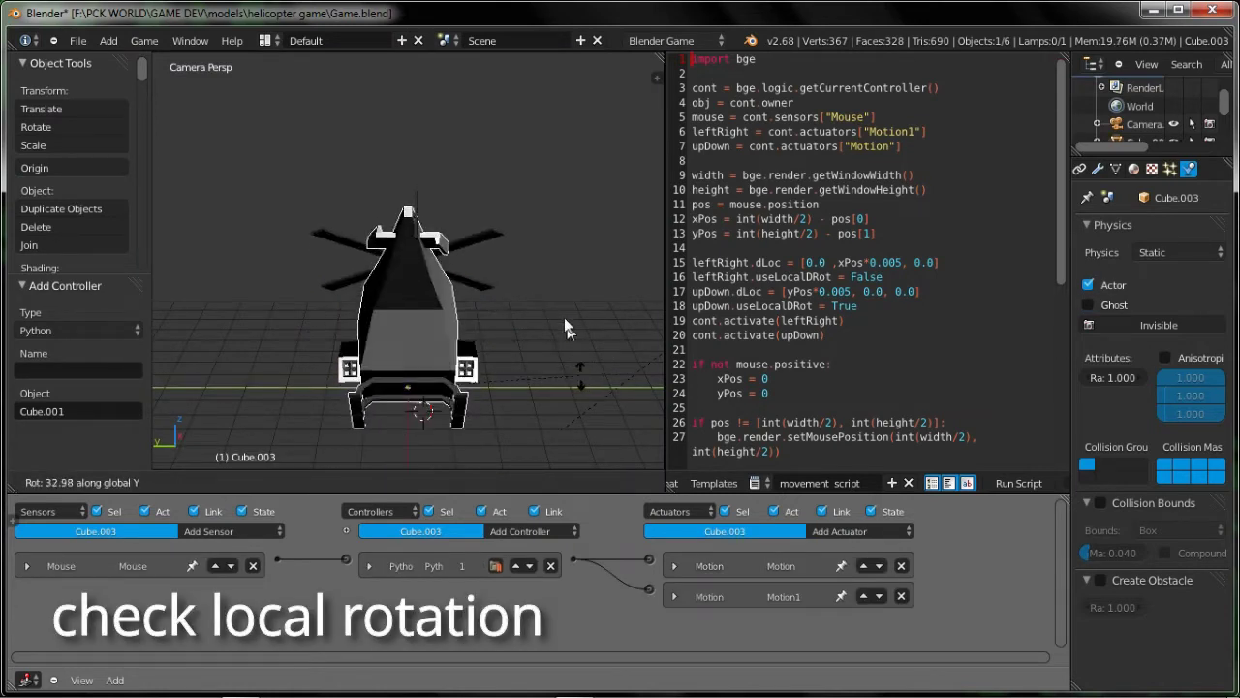
left_click(491, 212)
key("p")
key("Escape")
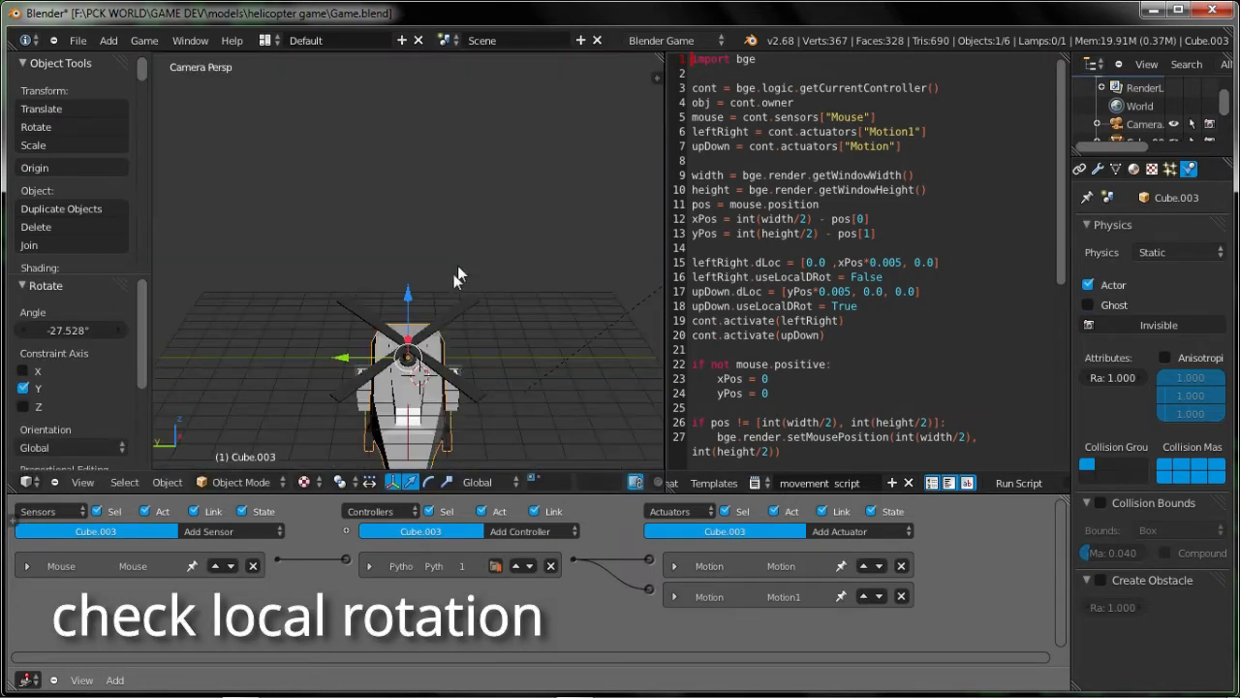
Enable local rotation in the main rotor's Motion actuator and test-run the game.
right_click(441, 327)
key("p")
key("Escape")
key("p")
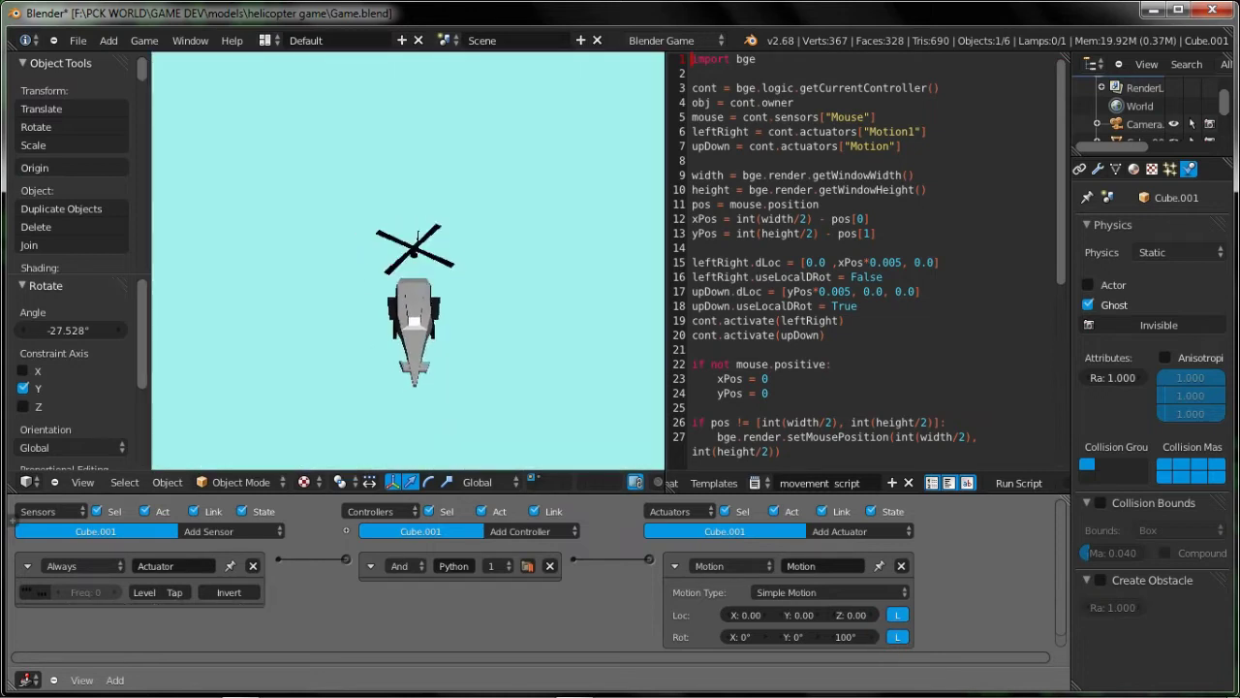
key("Escape")
Undo the helicopter body's Y rotation, reselect the main rotor and save the file.
right_click(501, 283)
right_click(447, 304)
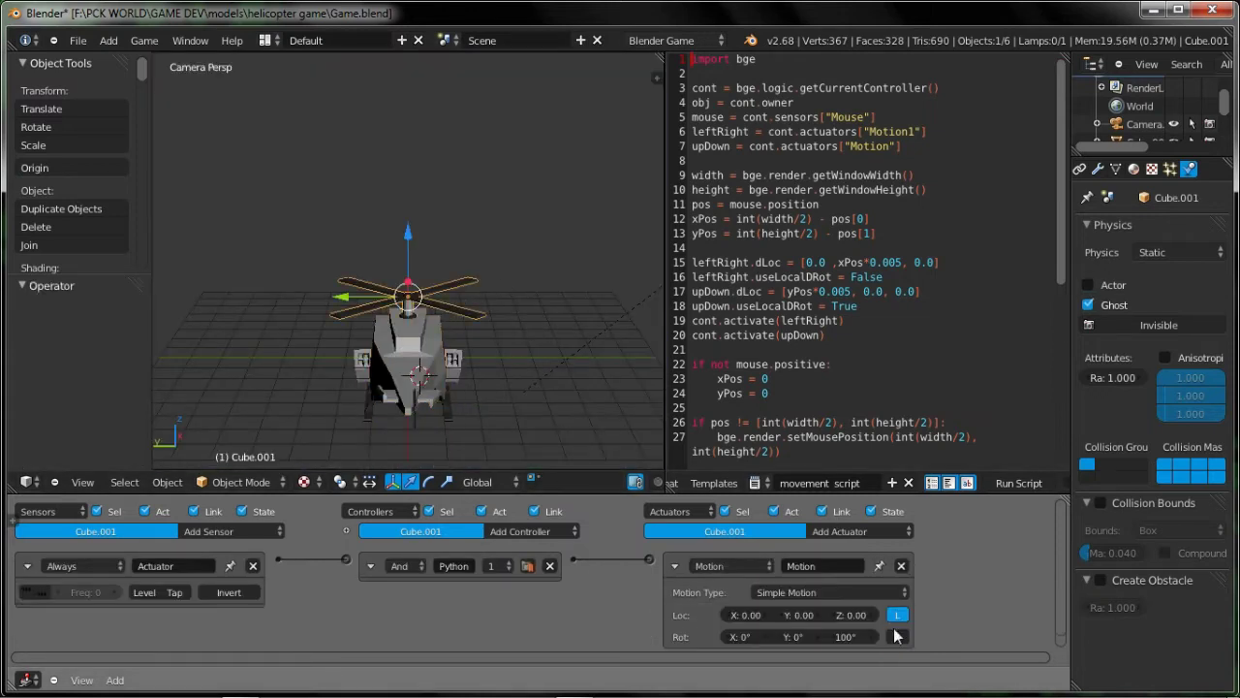
key("ctrl+s")
left_click(589, 349)
Add an Always sensor and a Motion actuator to the tail rotor and link them.
key("KP_5")
middle_click_drag(365, 382, 260, 398)
scroll(261, 397, "up", 8)
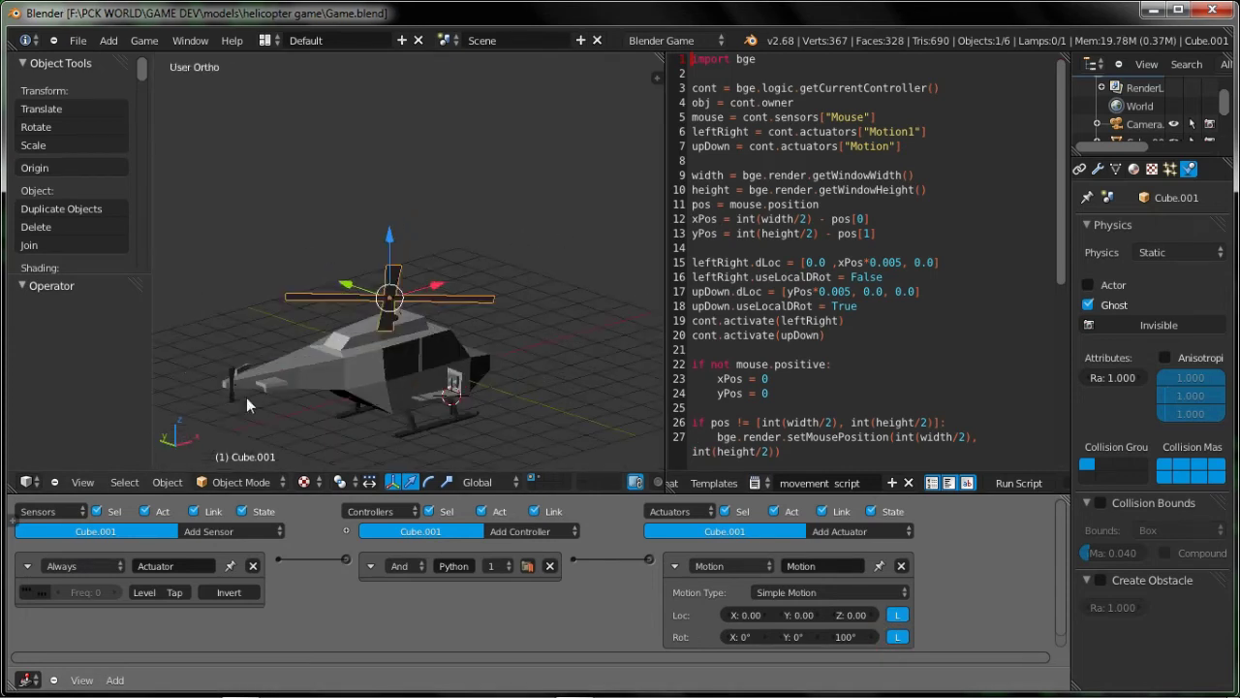
right_click(260, 389)
key("KP_Decimal")
left_click(333, 365)
left_click(233, 531)
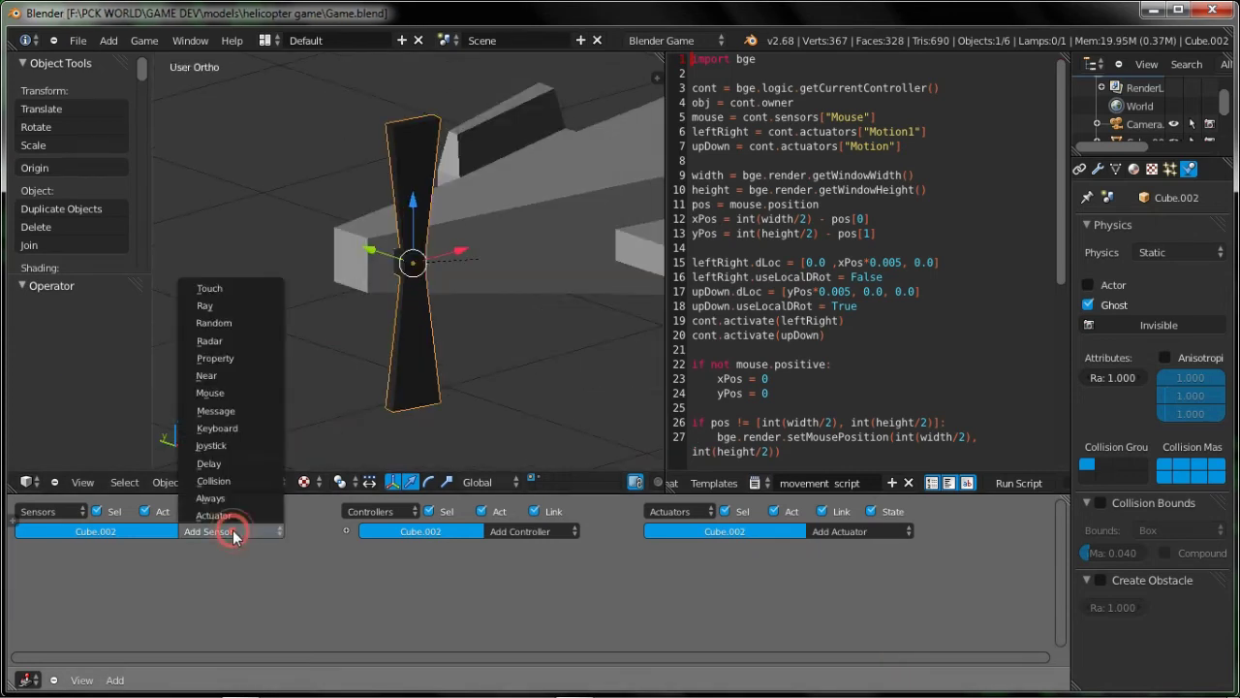
left_click(233, 496)
left_click(852, 531)
left_click(839, 393)
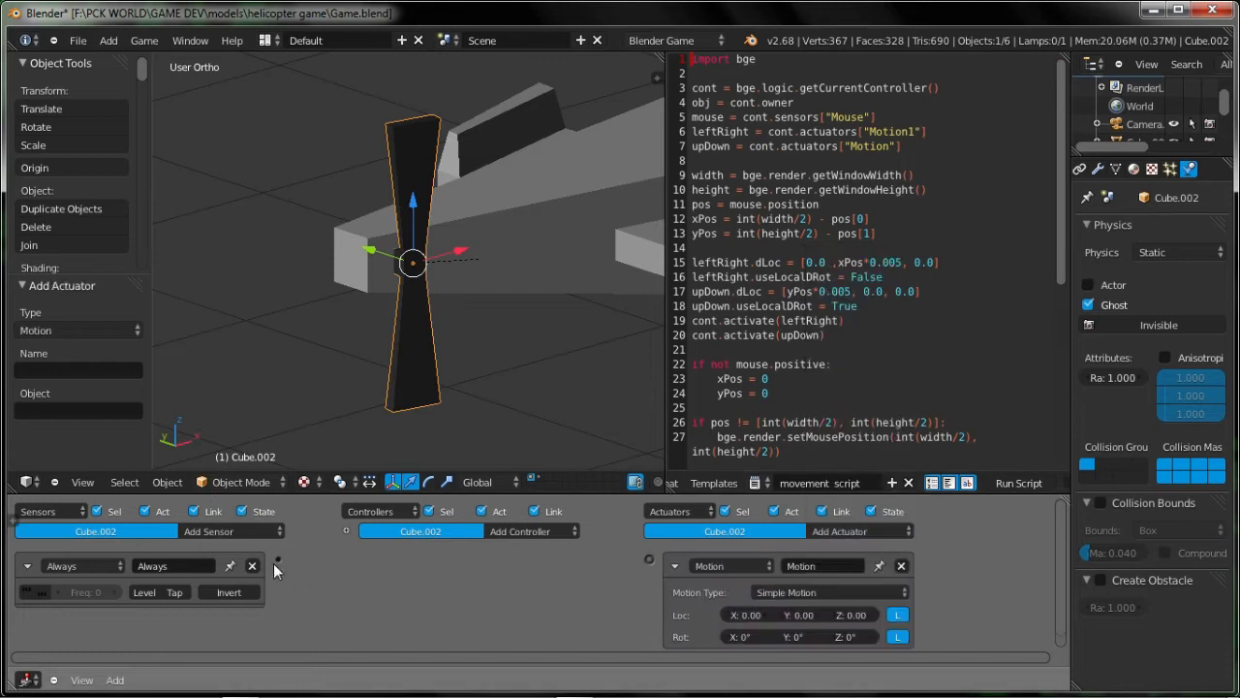
left_click_drag(646, 559, 649, 559)
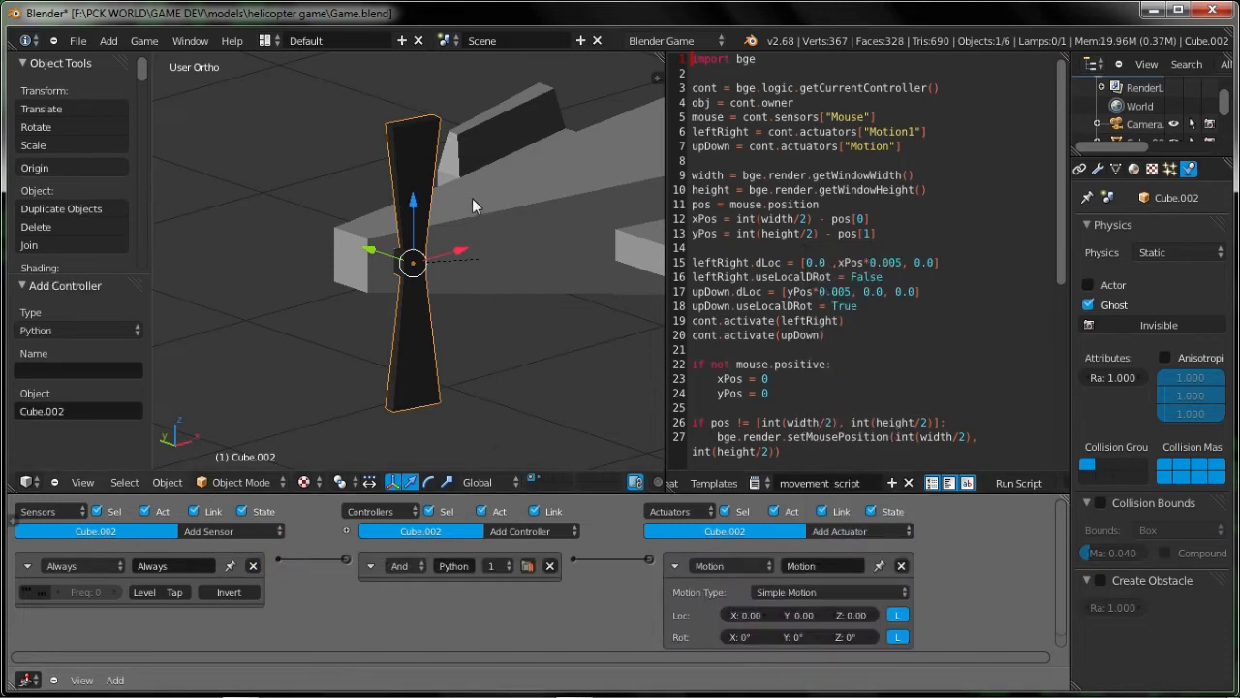
Try rotating the tail rotor about the global and local Y axes to check its spin axis.
key("r")
key("y")
right_click(537, 342)
scroll(513, 320, "down", 2)
middle_click_drag(388, 227, 475, 279)
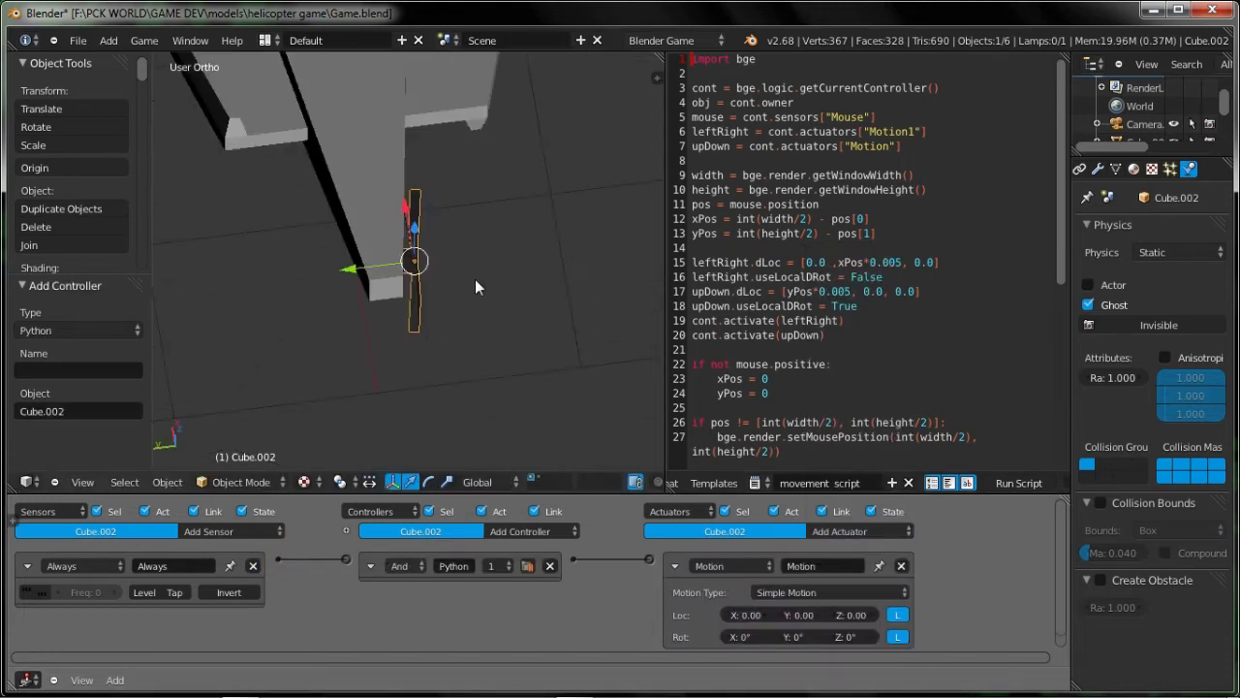
key("KP_7")
key("r")
key("y")
key("y")
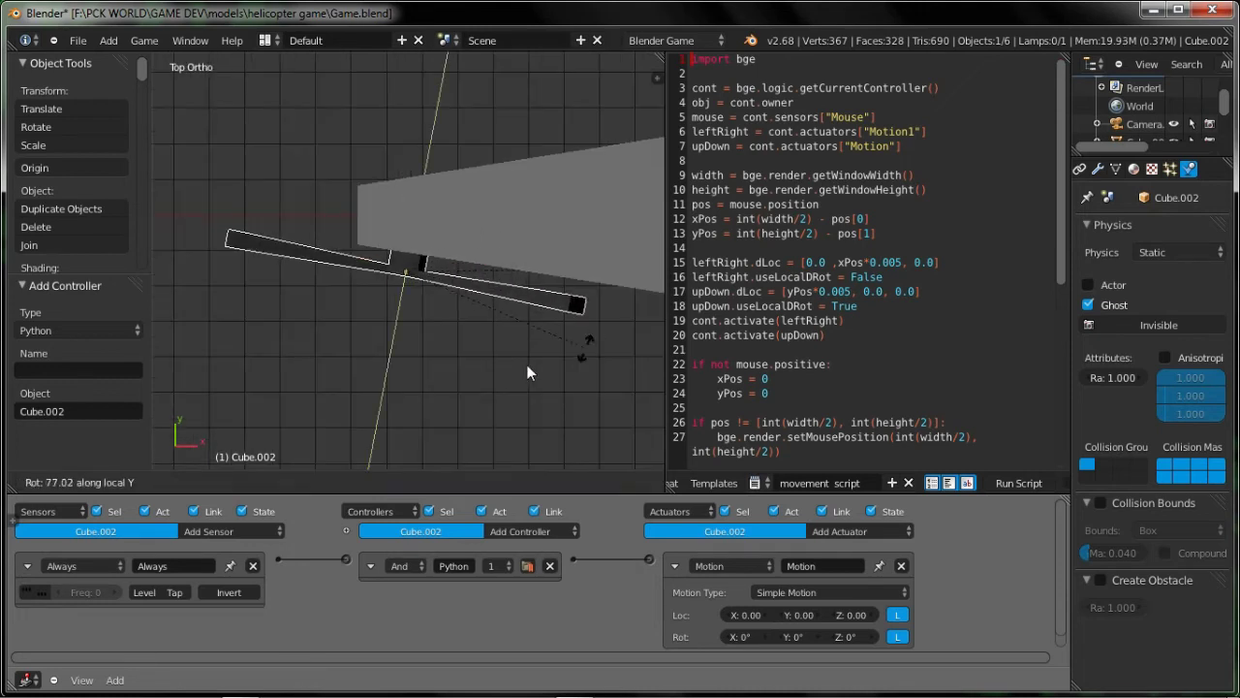
right_click(491, 372)
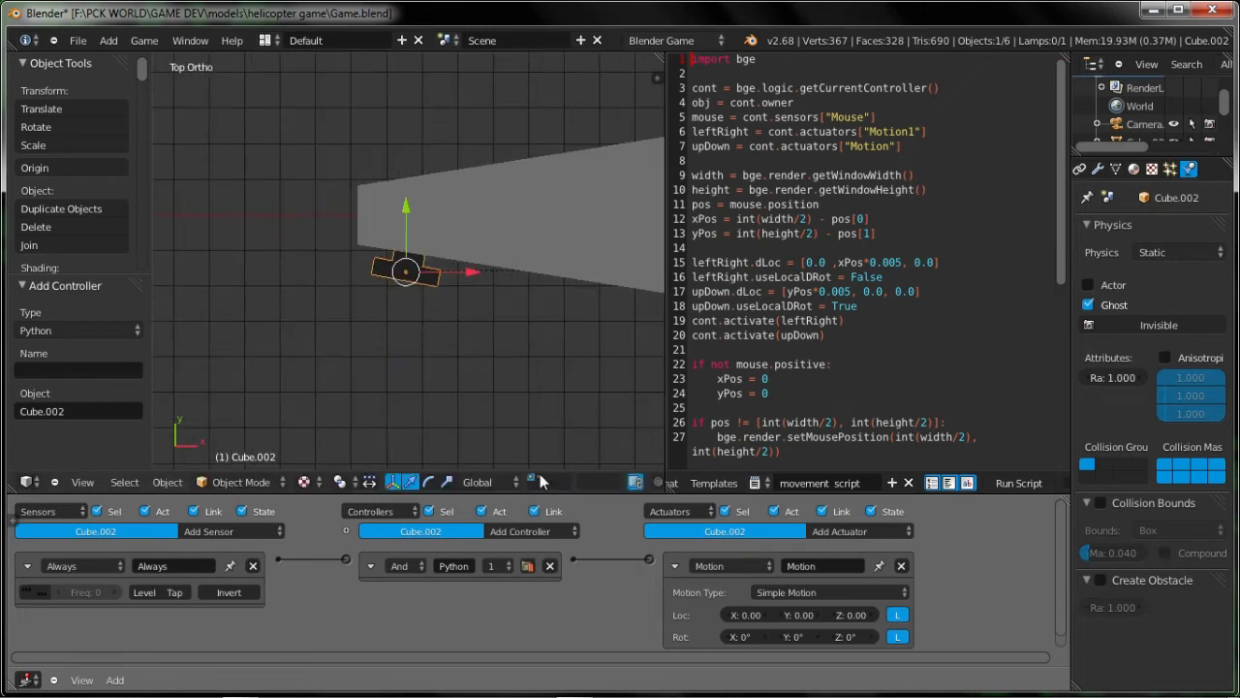
Set the tail rotor's Motion actuator to 5° Y rotation and test-run the game.
left_click(824, 637)
key("p")
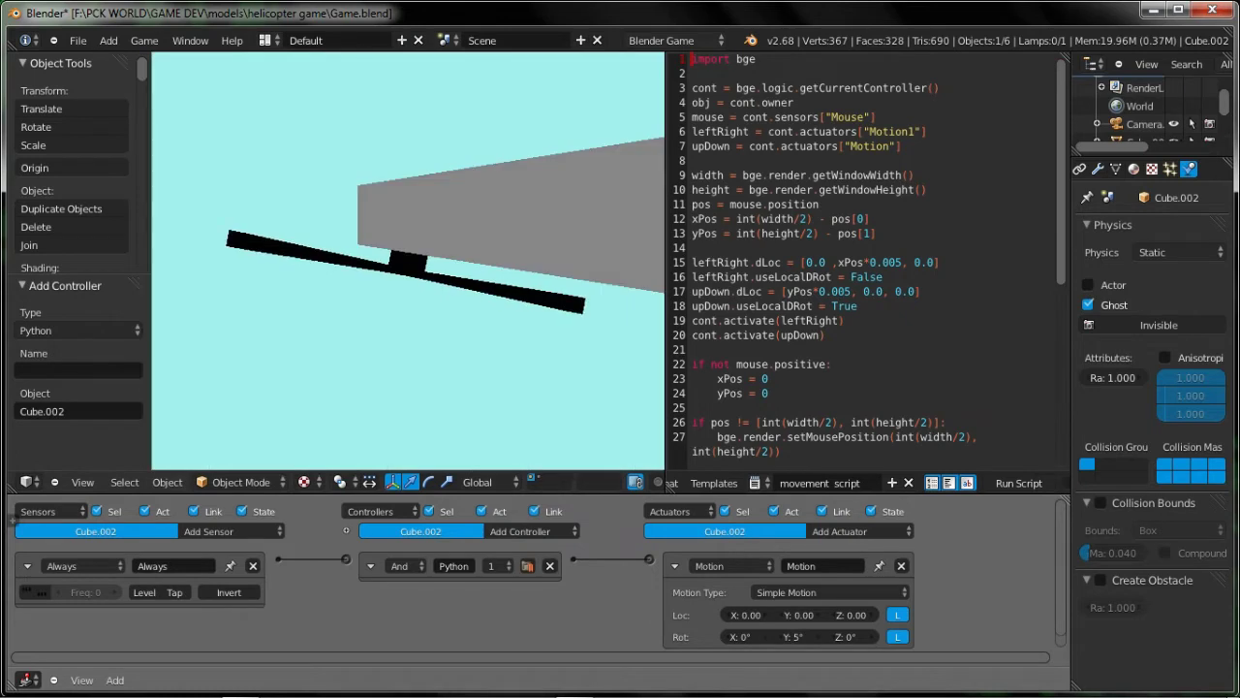
key("Escape")
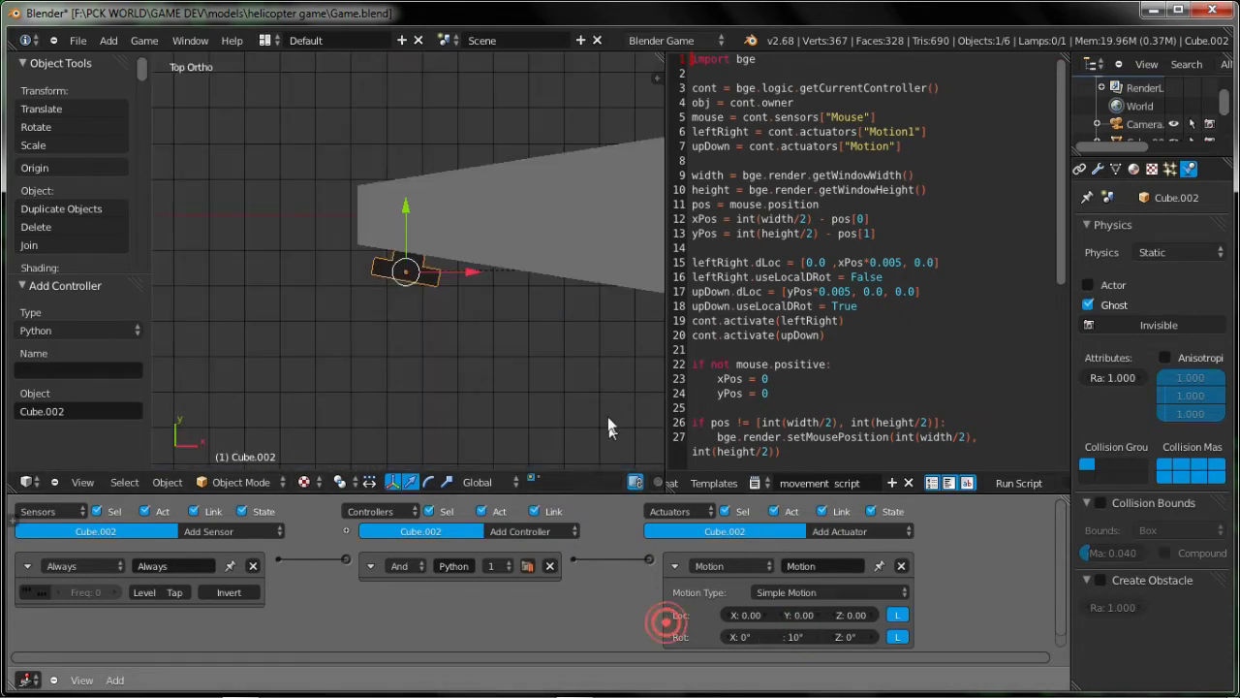
Set the tail rotor's Y rotation to 10° and test-run the game, also from the camera view.
key("p")
key("Escape")
key("KP_0")
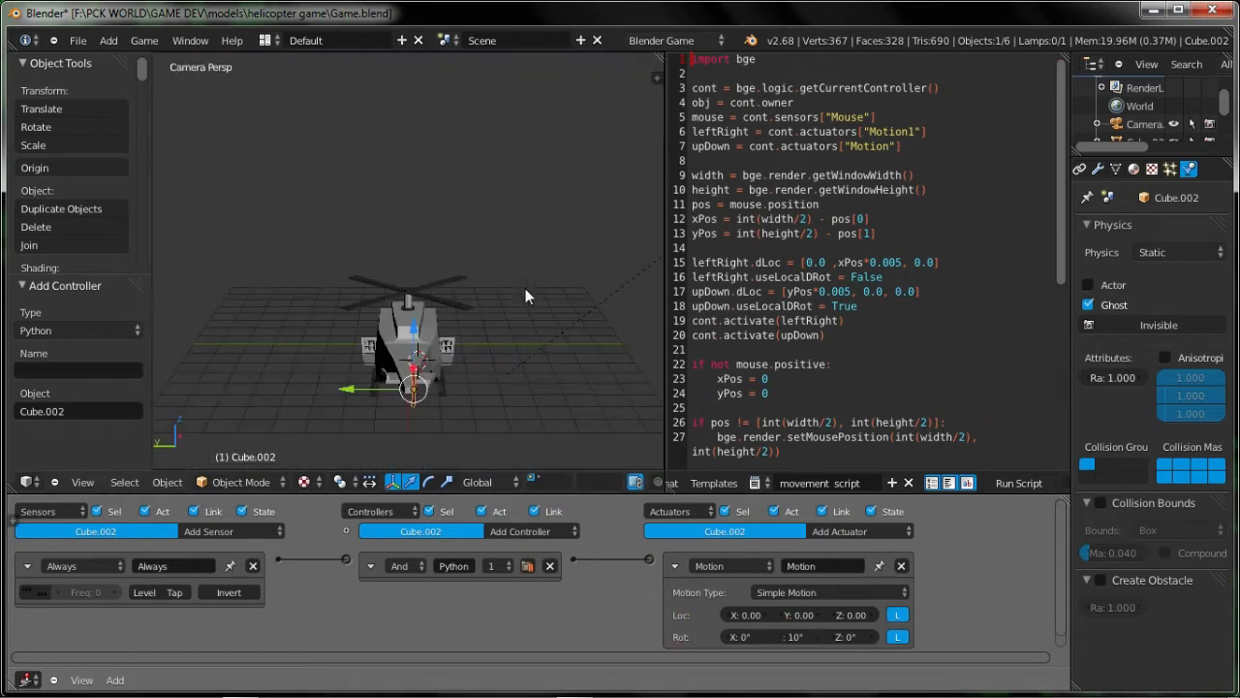
key("p")
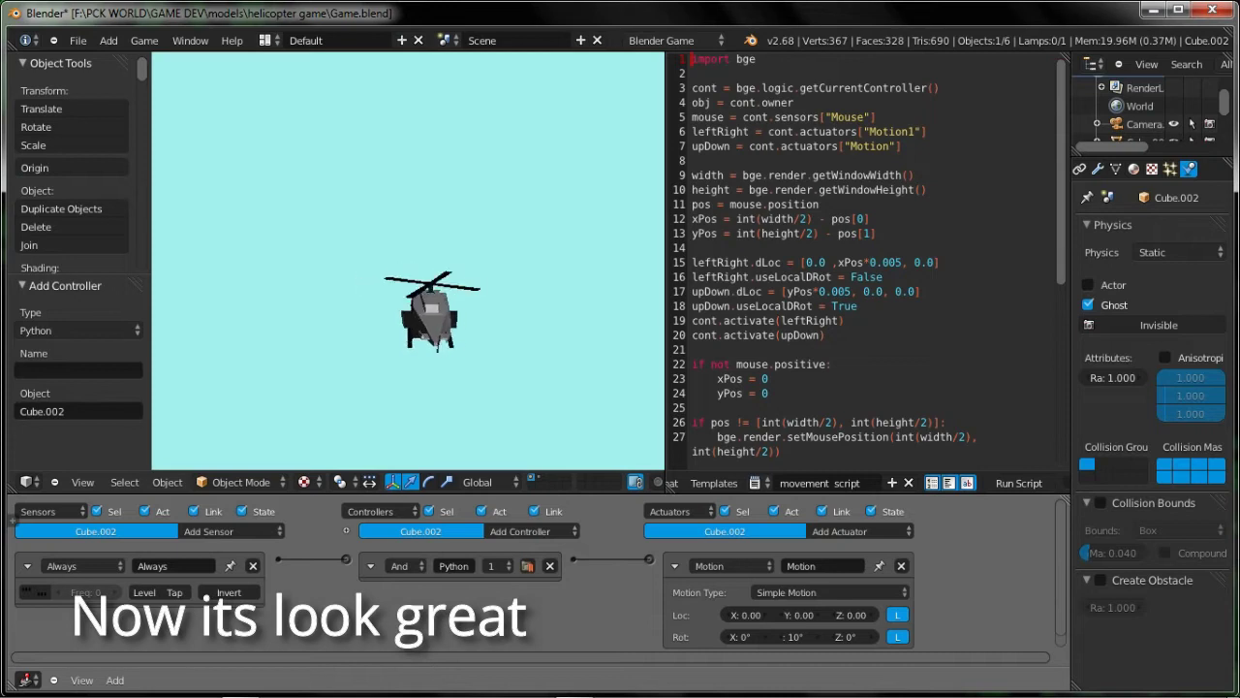
key("Escape")
Set the tail rotor's Y rotation to -10°, save the file and test-run the game.
key("Return")
key("p")
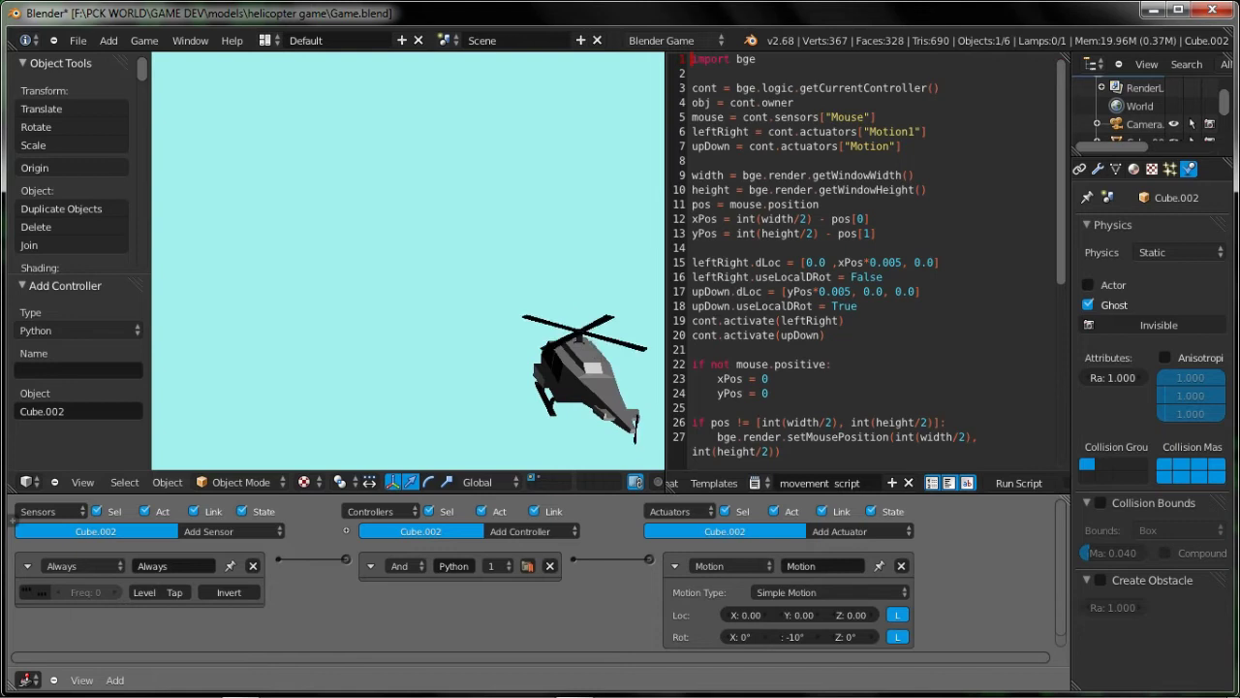
key("Escape")
key("ctrl+s")
left_click(408, 260)
key("p")
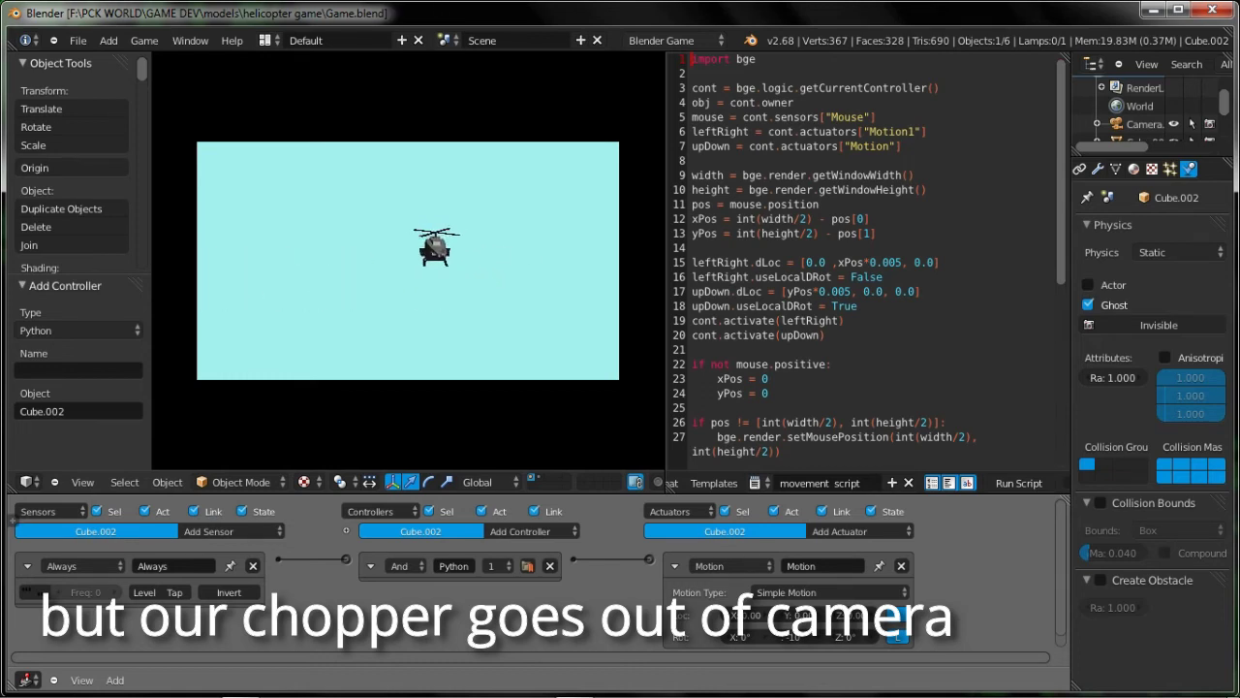
key("Escape")
Add an Always sensor and a Constraint actuator to the helicopter body.
right_click(411, 325)
left_click(259, 536)
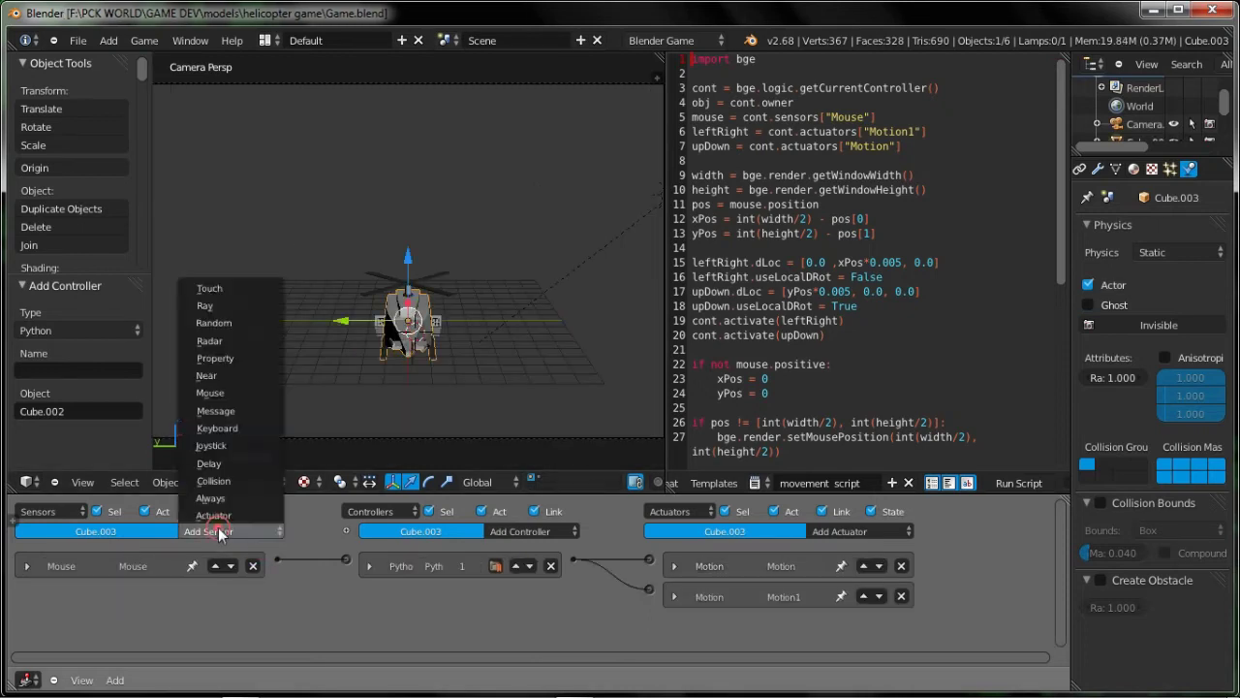
left_click(291, 574)
left_click(893, 524)
left_click(852, 480)
Add a second Constraint actuator to the helicopter body and link the Always sensor to the first one.
scroll(584, 572, "down", 2)
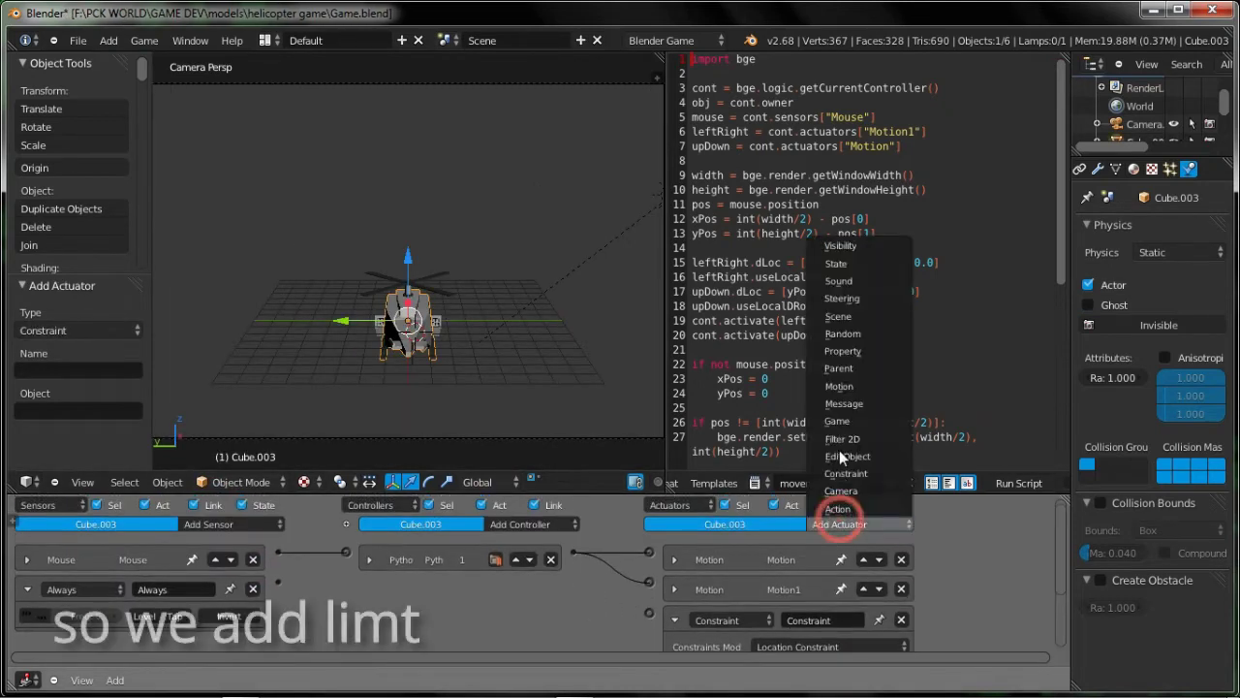
left_click(852, 481)
scroll(268, 551, "down", 1)
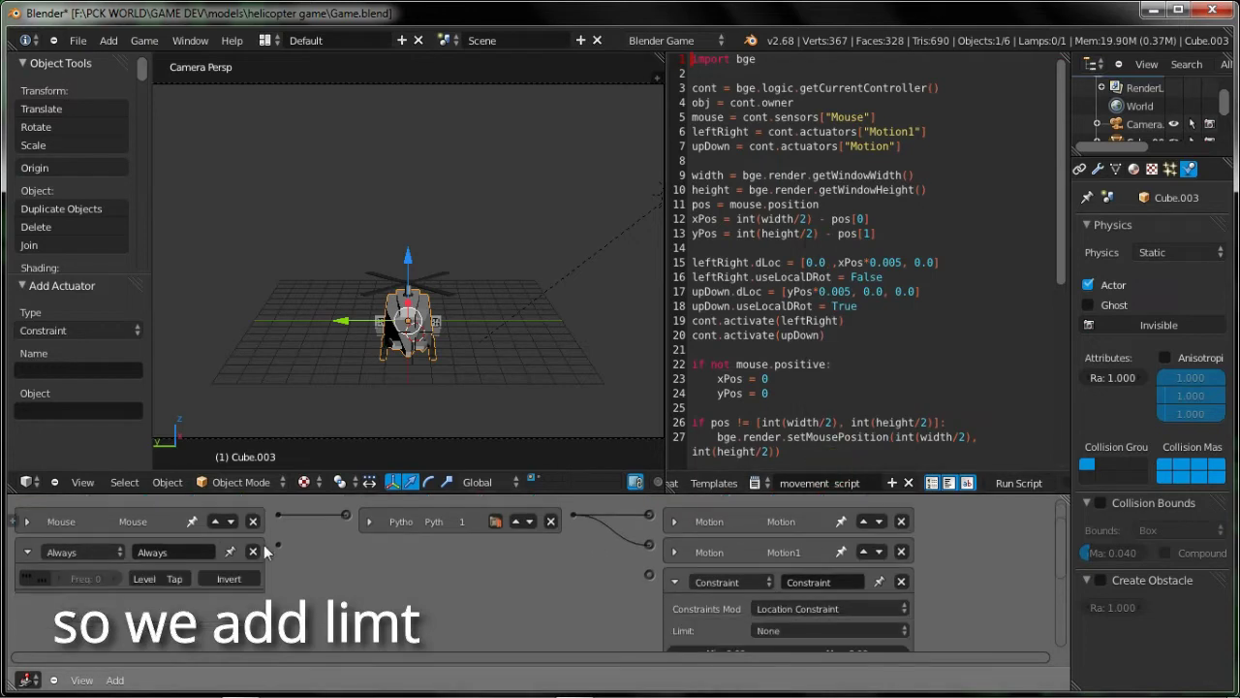
left_click_drag(606, 582, 649, 575)
Set the first Constraint actuator's limit to Loc X with a minimum of -5.50 and a maximum of 5.50.
scroll(666, 547, "down", 2)
left_click(788, 559)
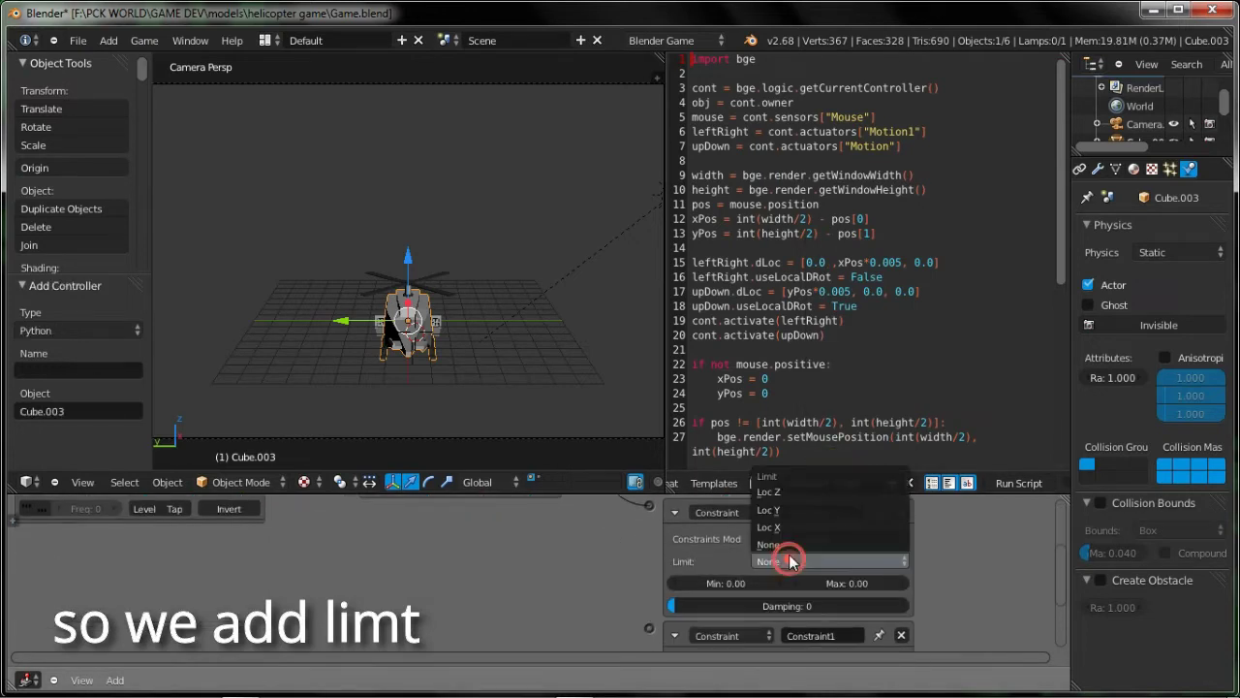
left_click(775, 526)
scroll(573, 504, "up", 1)
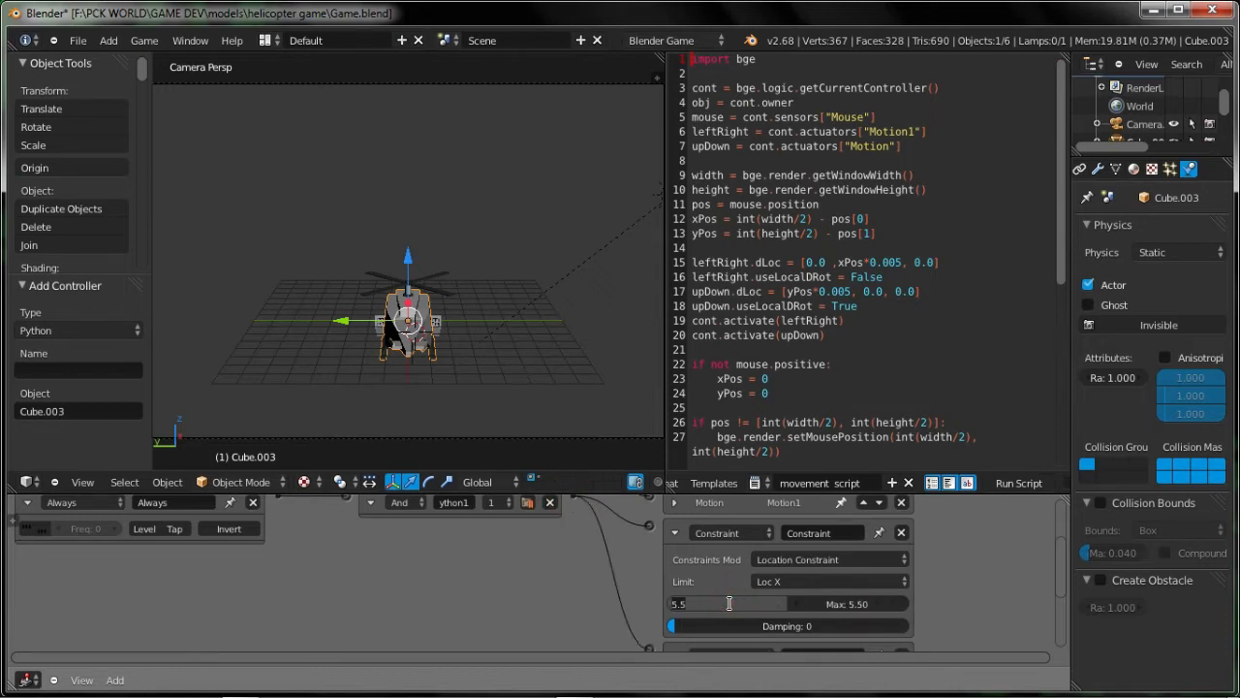
key("Return")
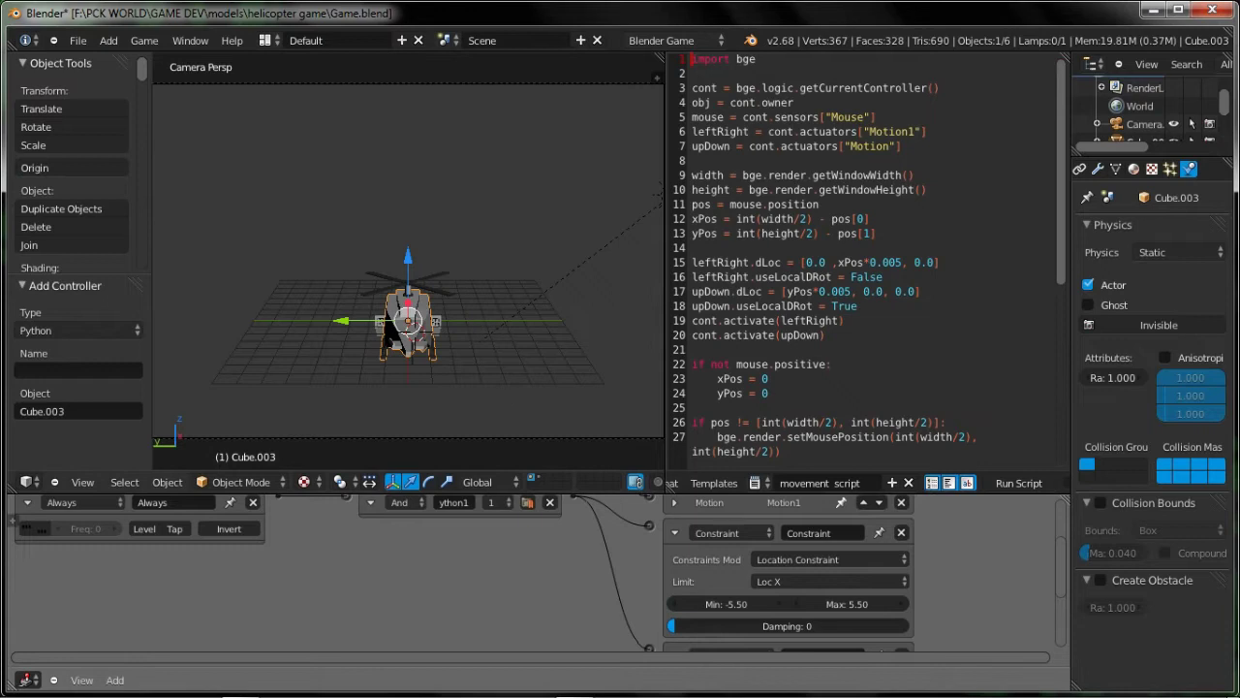
Test-run the game in the camera view to check the helicopter's movement limits.
key("p")
key("Escape")
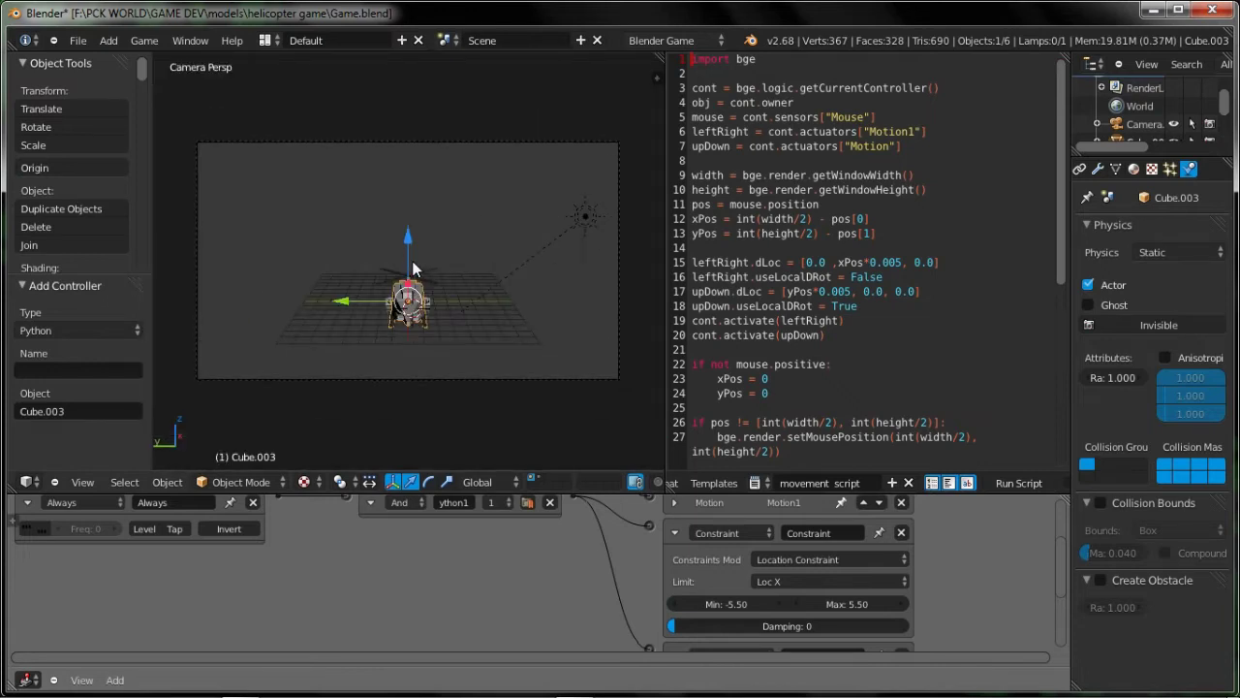
key("p")
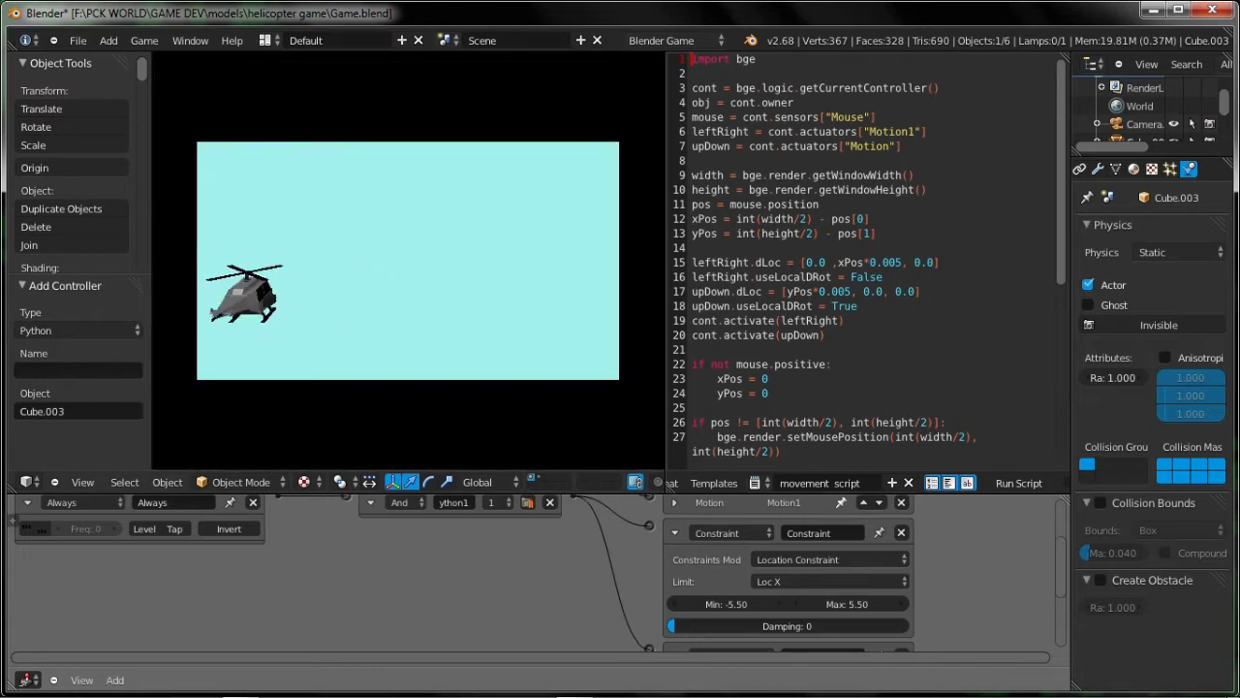
key("Escape")
Switch to the top perspective view and save the file.
key("KP_5")
key("KP_7")
key("KP_5")
key("ctrl+s")
left_click(400, 322)
Test the flight range, limit the second Constraint actuator to Loc Y between -11.00 and 11.00, and rerun the game.
key("p")
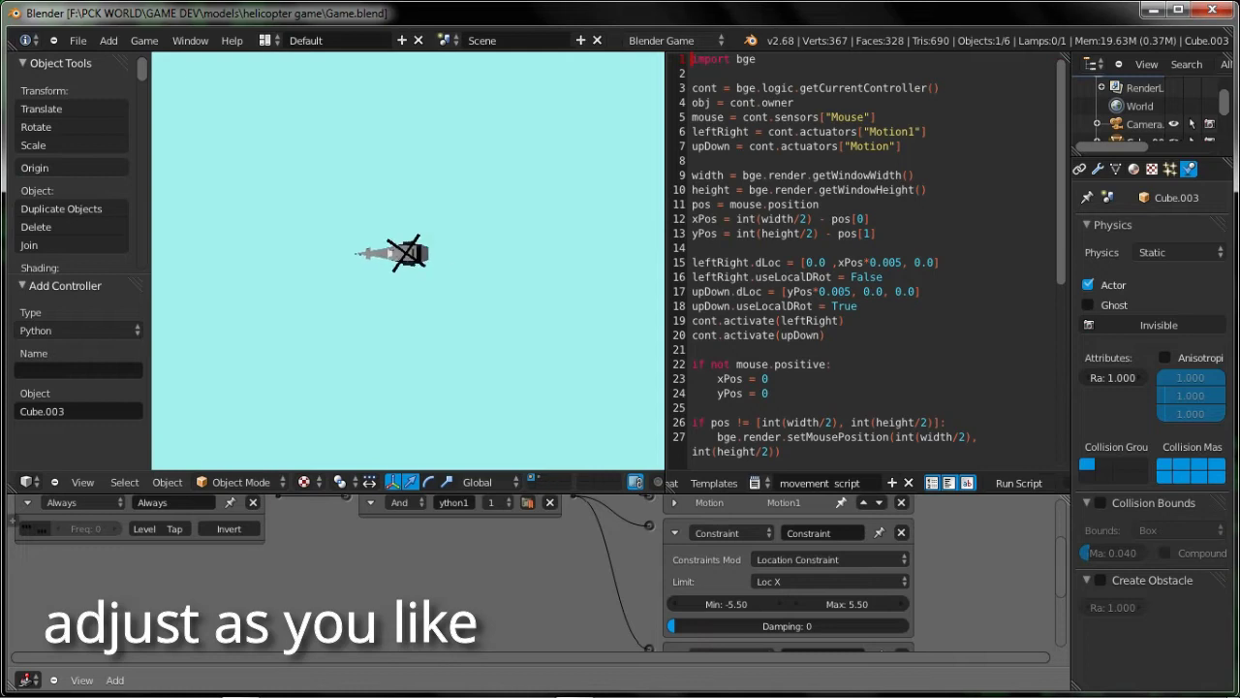
key("Escape")
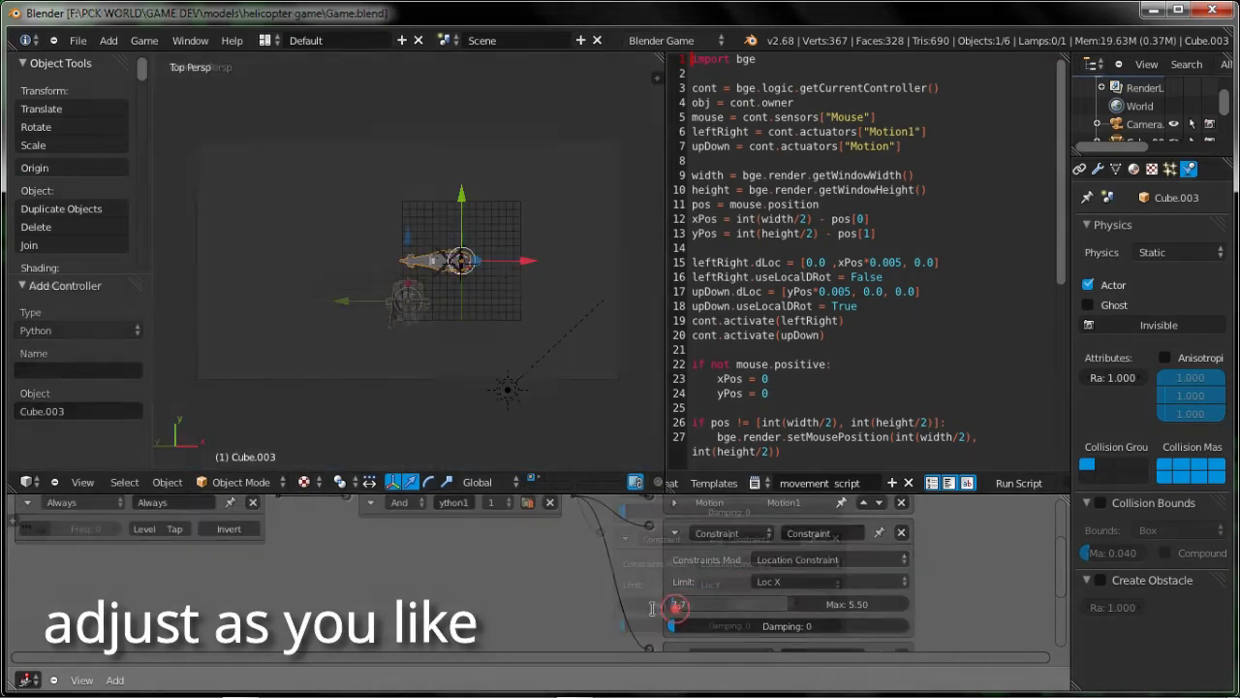
key("p")
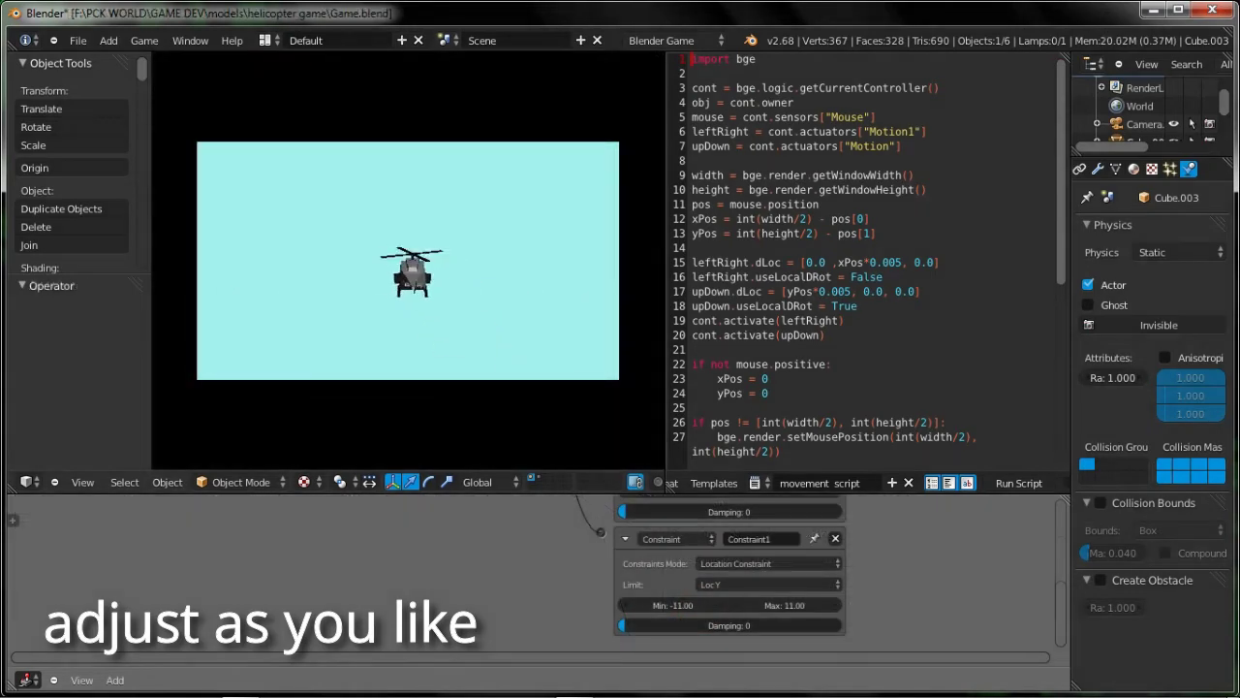
Stop the game, set the first Constraint actuator's Loc X limit to a minimum of -8.00 and maximum of 9.00, and rerun it.
key("Escape")
scroll(710, 587, "up", 2)
left_click(720, 550)
type("-8")
left_click(788, 550)
type("9")
key("Return")
key("p")
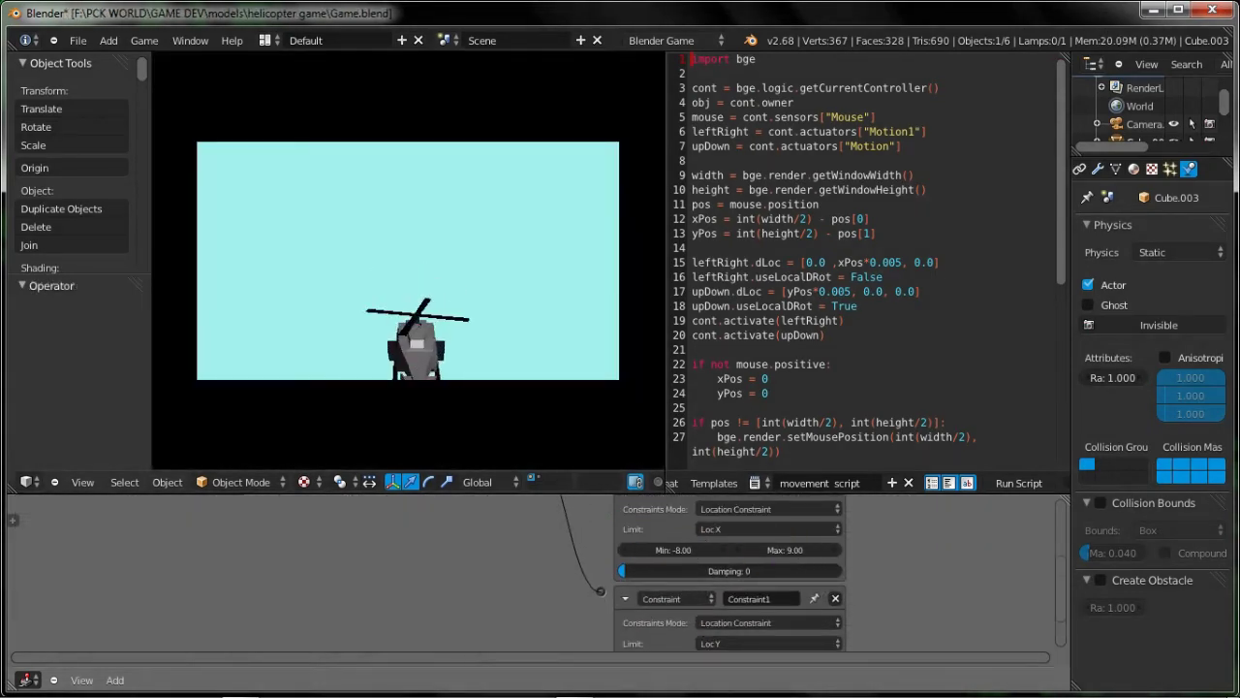
Set the Loc X limit to a maximum of 10.00 and a minimum of -9.00, test-running the game after each change.
key("Escape")
left_click(795, 550)
type("10")
key("Return")
key("p")
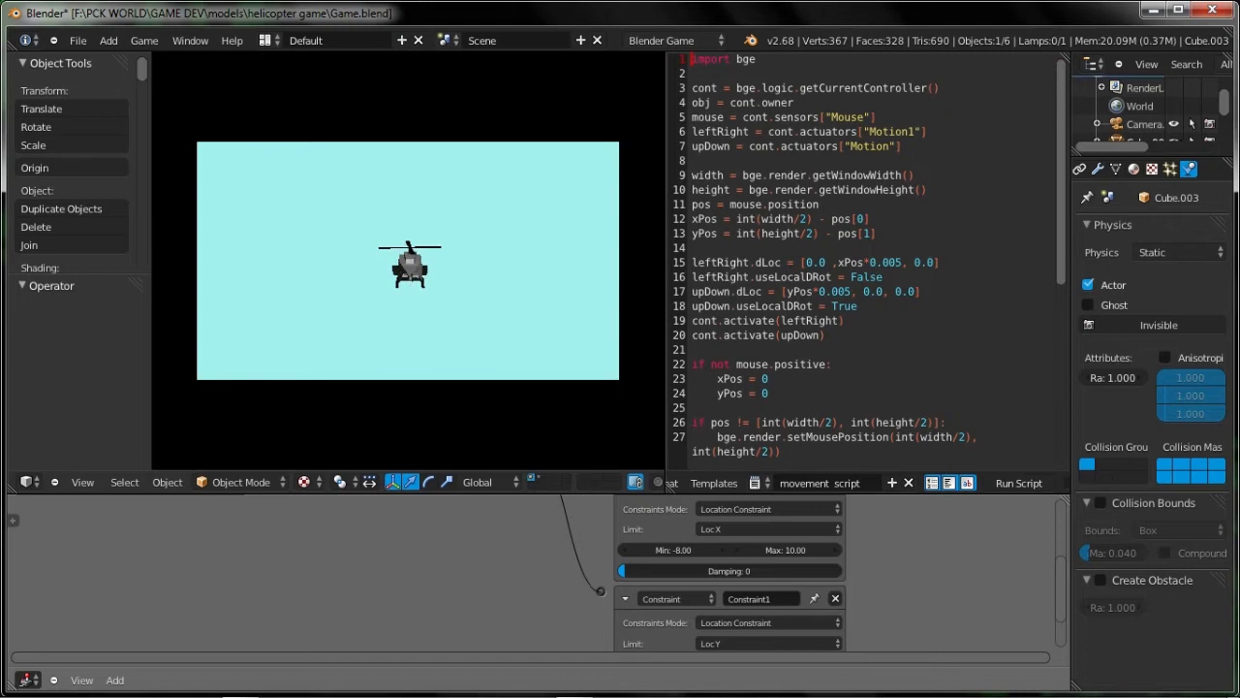
key("Escape")
left_click(673, 549)
type("-9")
key("Return")
key("p")
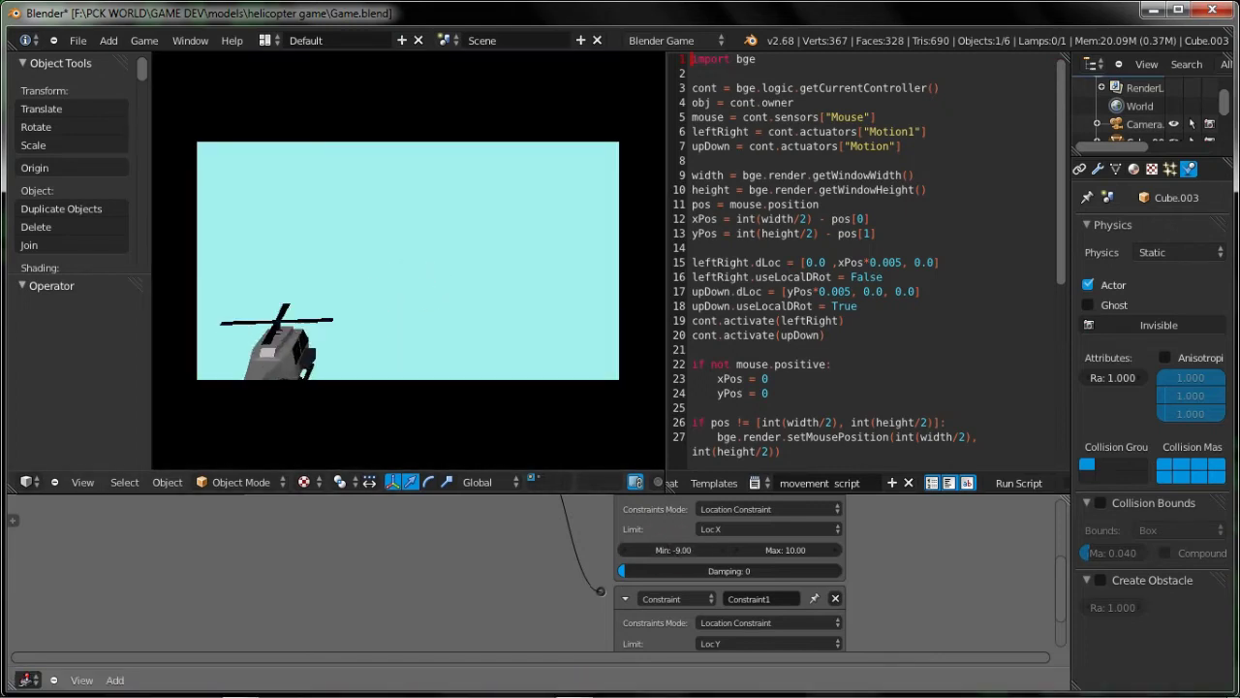
Stop the game, collapse the helicopter's sensor, controller and actuator bricks, and save the file.
key("Escape")
key("ctrl+s")
left_click(412, 283)
scroll(720, 571, "up", 2)
left_click(626, 556)
left_click(625, 590)
left_click(343, 569)
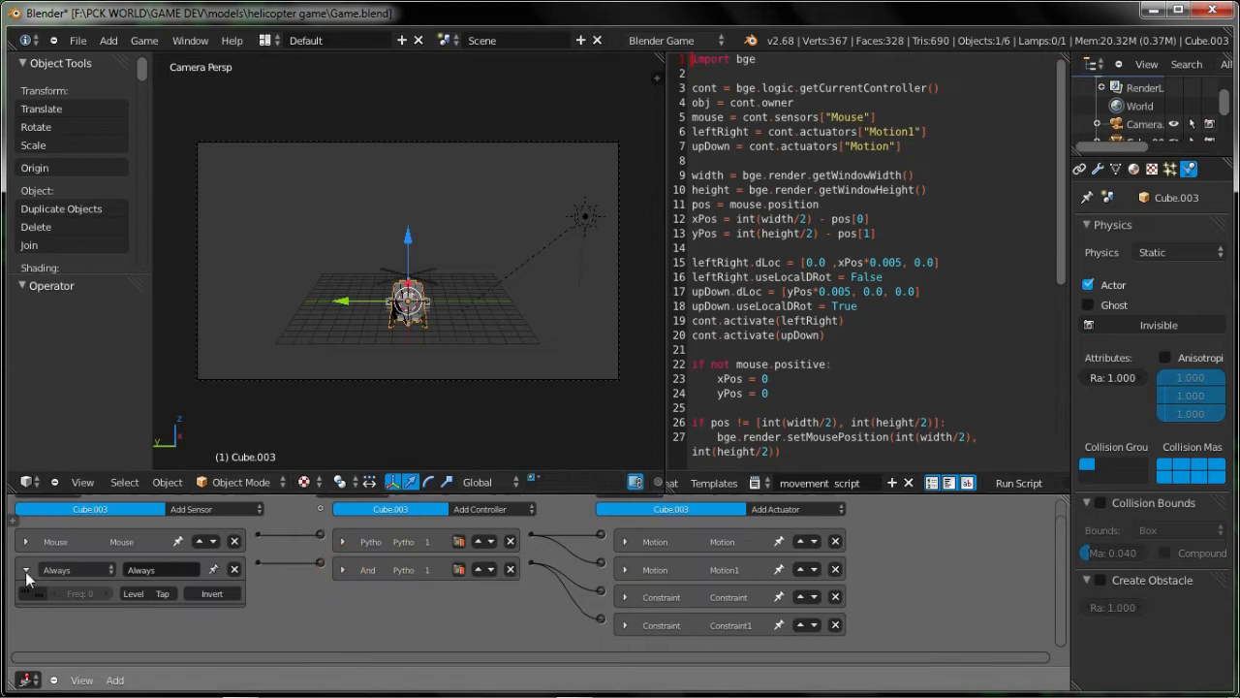
left_click(25, 570)
key("ctrl+s")
left_click(480, 290)
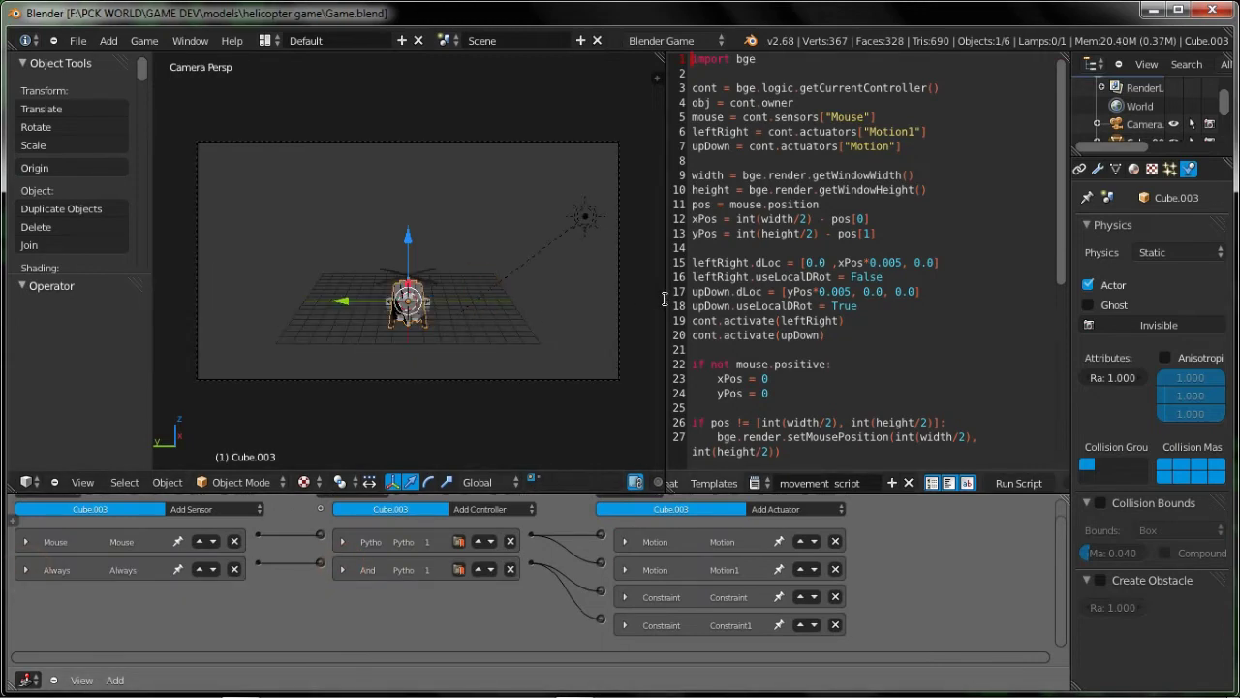
Widen the 3D viewport over the text editor, view the helicopter from the side and show its material settings.
left_click_drag(665, 298, 992, 297)
middle_click_drag(693, 299, 551, 326)
left_click(552, 326)
left_click(803, 269)
left_click(1134, 169)
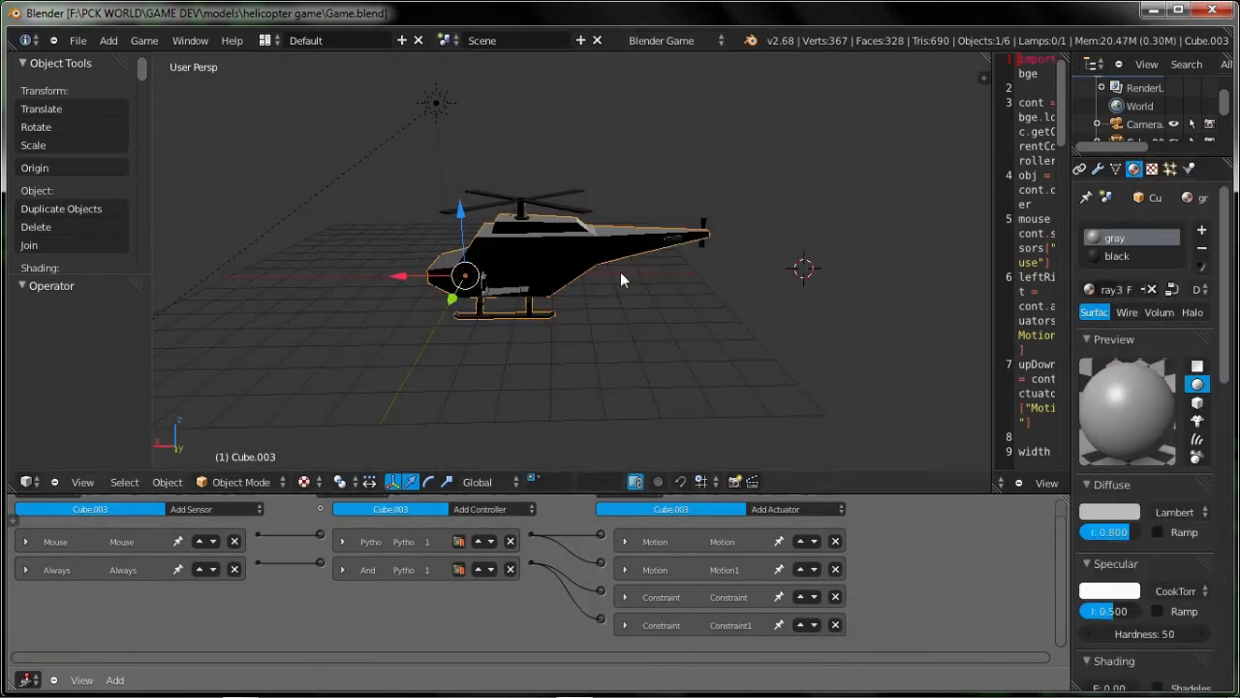
Set the helicopter's gray material to a green diffuse color of R 0.181, G 0.528, B 0.153.
scroll(494, 278, "up", 4)
middle_click_drag(494, 283, 611, 273)
scroll(1118, 315, "down", 1)
middle_click_drag(562, 323, 843, 364)
left_click(1110, 475)
left_click_drag(1046, 309, 1003, 278)
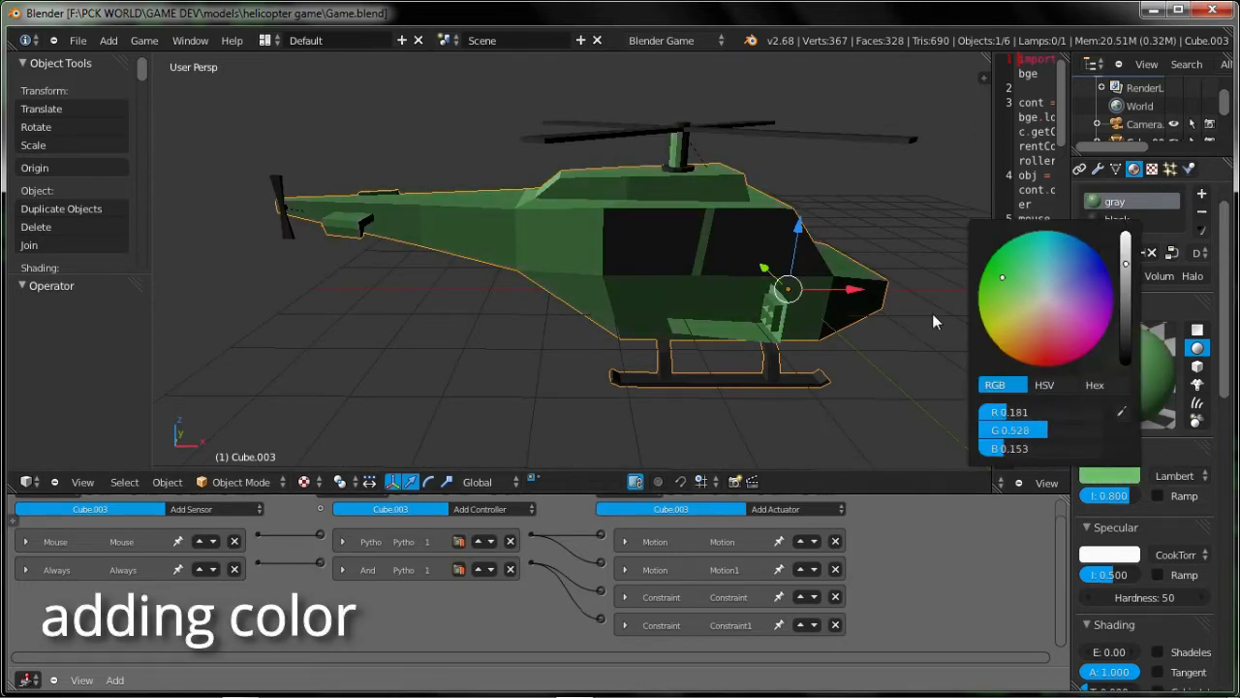
Adjust the diffuse color of the helicopter's black material to a very dark, near-black tone.
left_click(1116, 220)
left_click(1107, 475)
left_click(1096, 255)
left_click(1127, 257)
left_click_drag(1127, 257, 1126, 244)
left_click_drag(1088, 259, 1040, 267)
left_click_drag(1127, 332, 1127, 343)
scroll(770, 346, "down", 3)
middle_click_drag(769, 346, 712, 327)
scroll(770, 322, "up", 5)
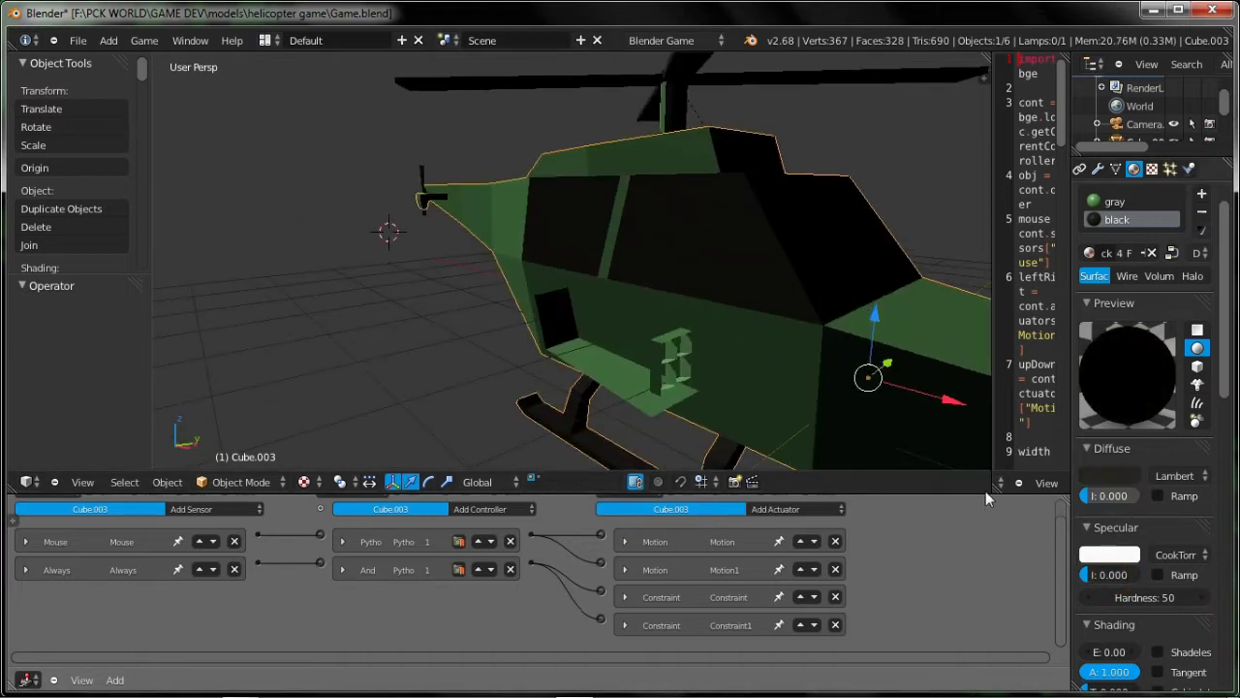
Set the black material's diffuse intensity to 1.000 and its specular intensity to 0.441, and save the file.
scroll(796, 419, "down", 5)
middle_click_drag(676, 387, 927, 511)
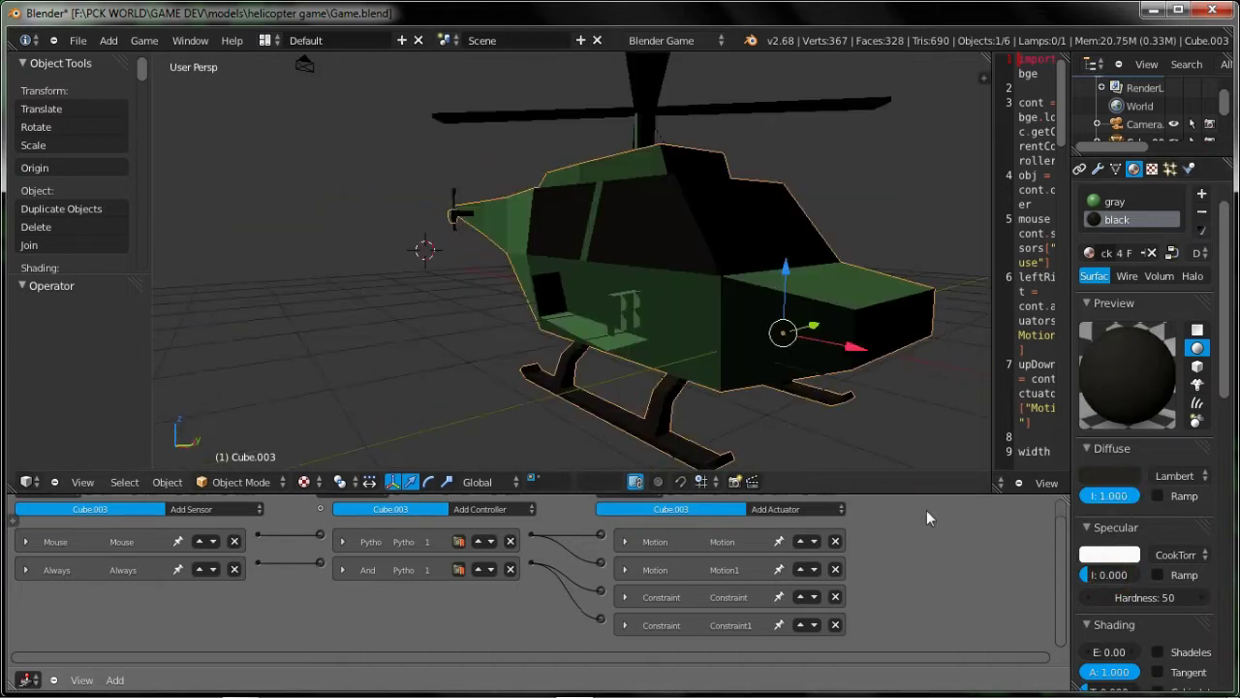
middle_click_drag(947, 456, 739, 296)
key("ctrl+s")
left_click(739, 291)
Test-run the game with the recolored helicopter in the camera view, stop it and save the file.
key("Home")
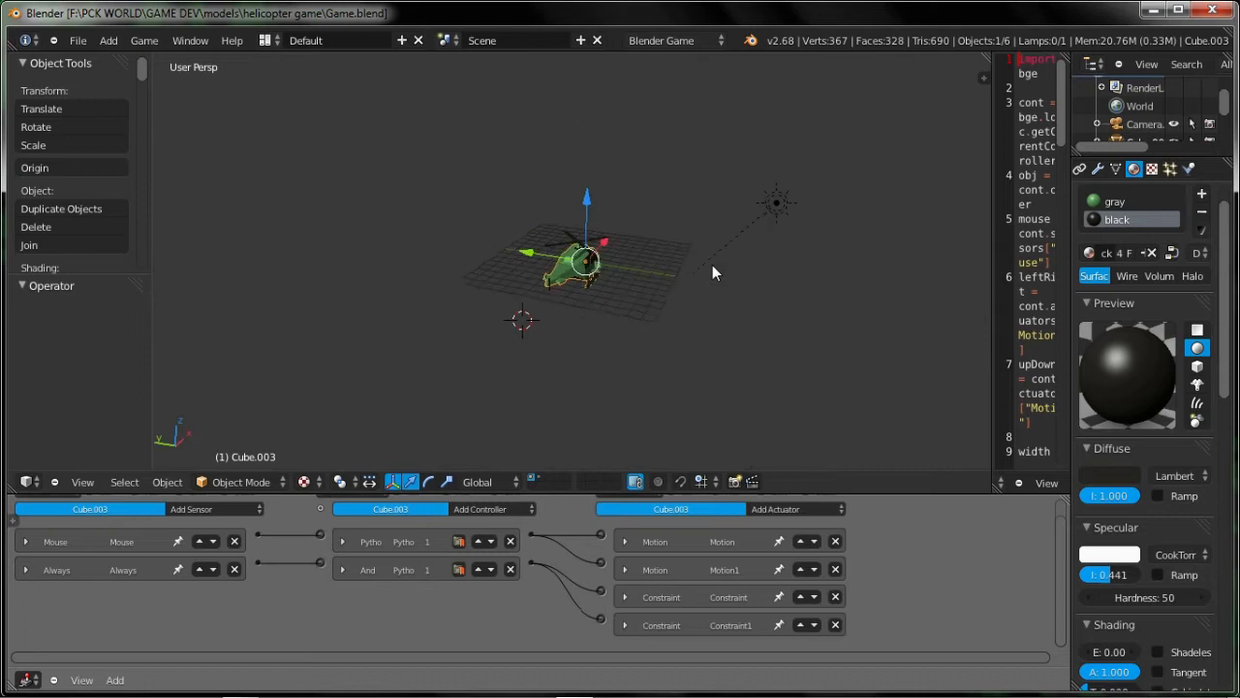
key("KP_0")
key("p")
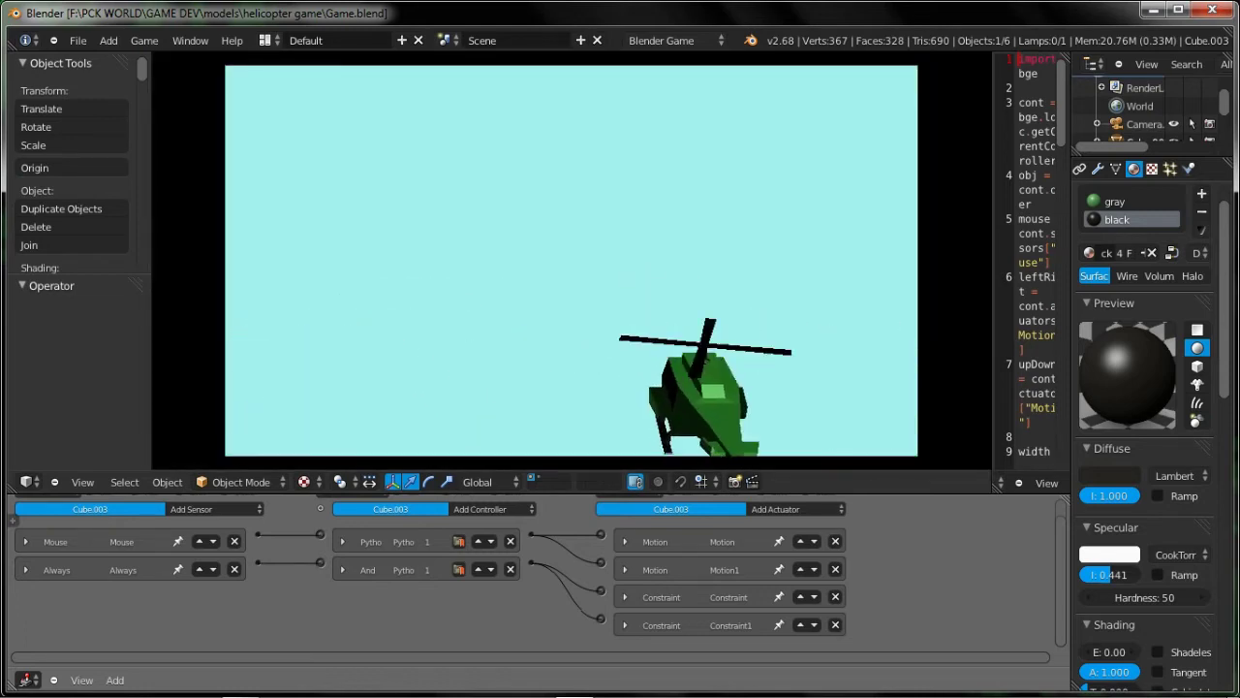
key("Escape")
key("ctrl+s")
left_click(572, 261)
key("ctrl+s")
left_click(571, 260)
Save the file, switch to layer 2 and display its terrain plane in solid shading.
scroll(620, 247, "down", 2)
middle_click_drag(620, 246, 552, 255)
scroll(549, 256, "up", 3)
key("ctrl+s")
left_click(549, 256)
key("2")
key("z")
scroll(719, 333, "up", 7)
mouse_move(805, 358)
middle_mouse_down("shift")
mouse_move(702, 236)
mouse_move(954, 269)
mouse_move(830, 283)
middle_mouse_up("shift")
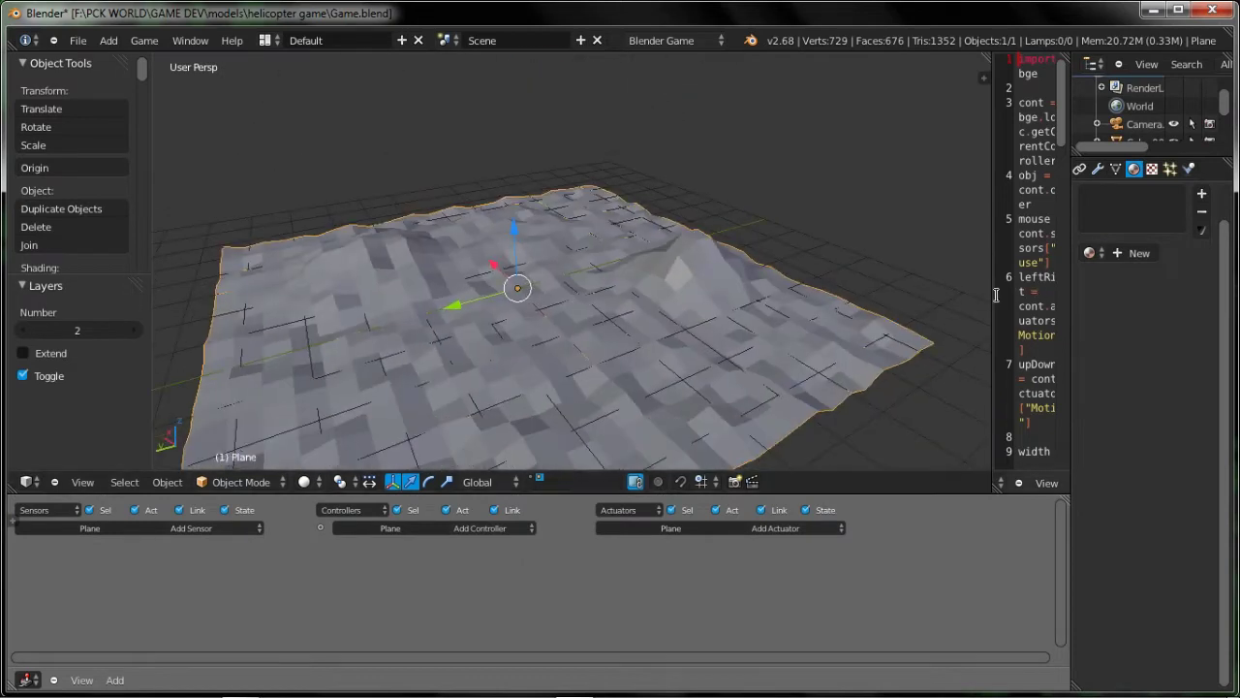
Join the text editor area into the 3D viewport and show the render settings.
right_click(995, 291)
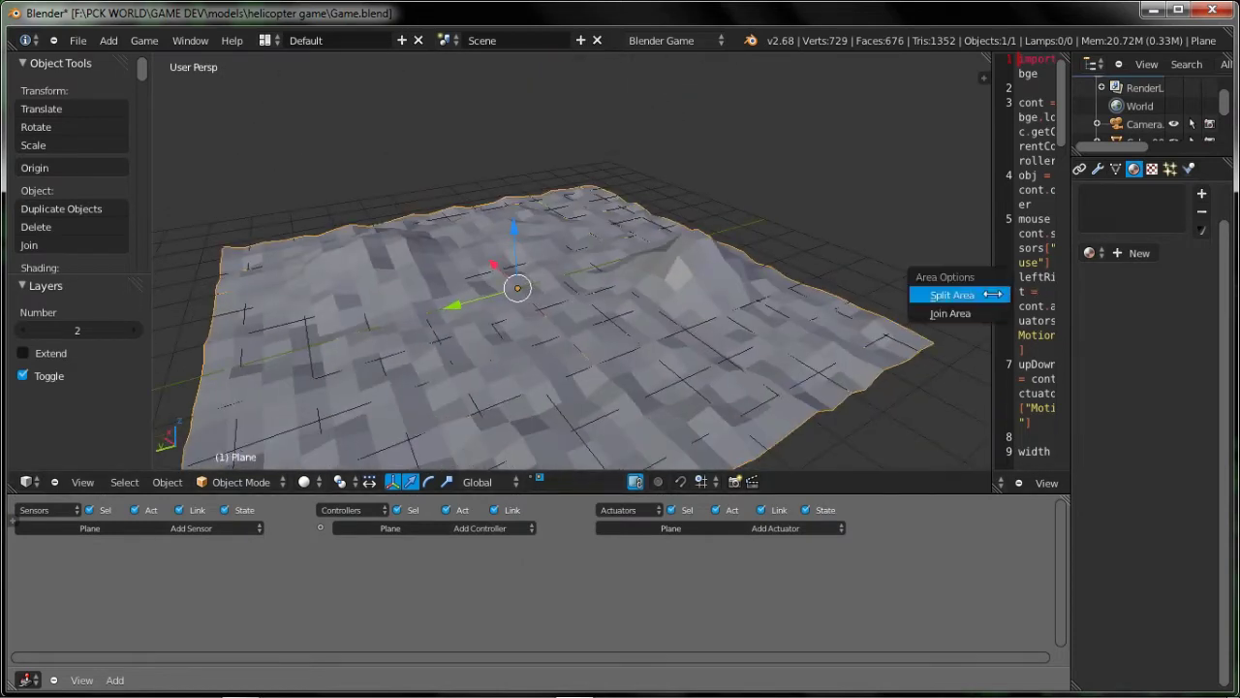
left_click(969, 293)
left_click(1060, 296)
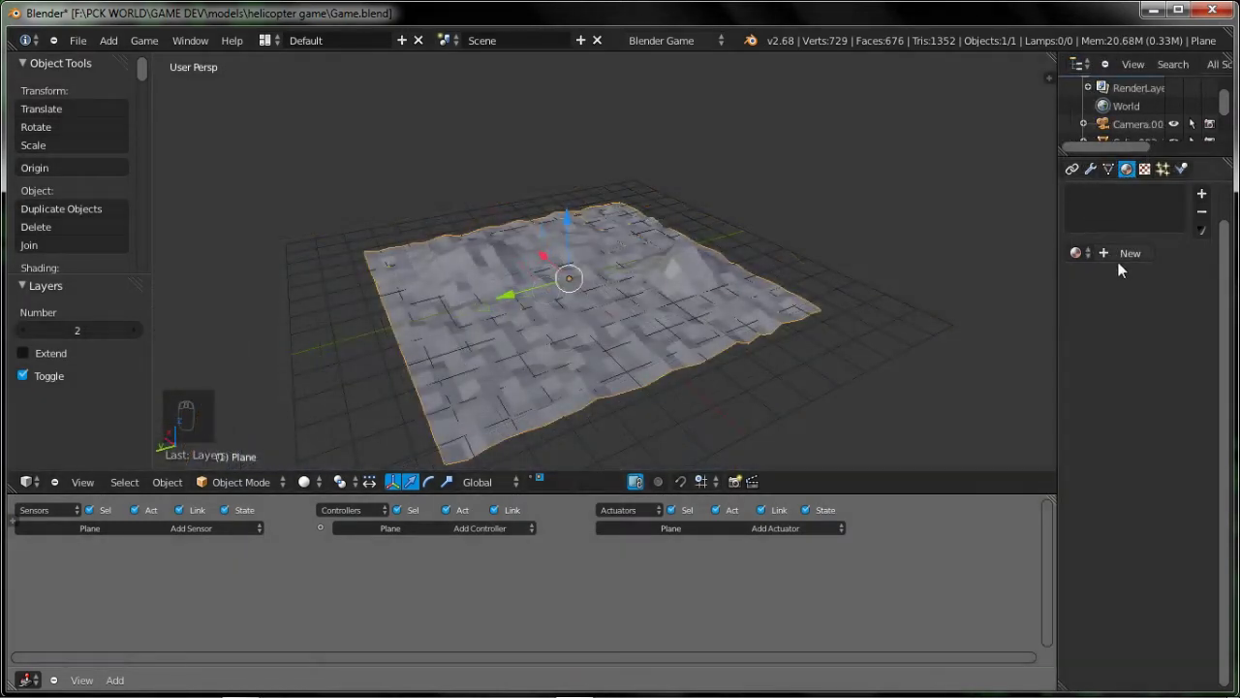
left_click(1109, 169)
scroll(1126, 428, "down", 15)
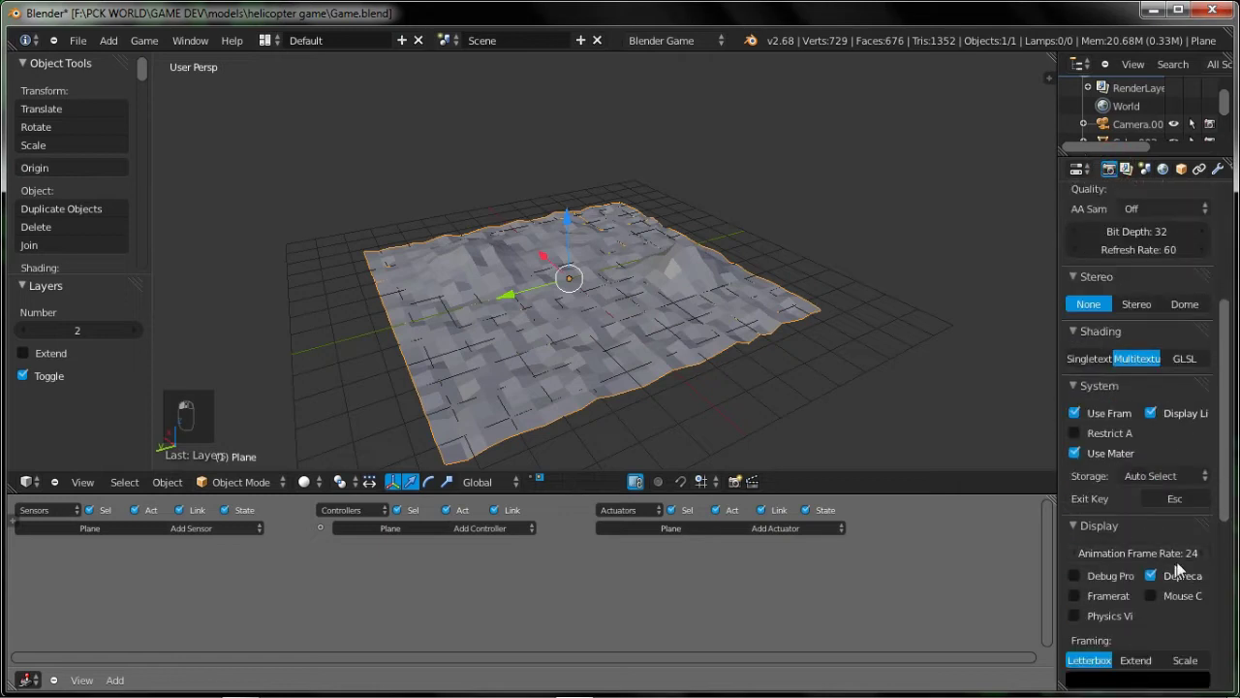
Split the 3D viewport into two side-by-side areas and change the new one to a UV/Image Editor.
key("Tab")
left_click_drag(1048, 77, 581, 249)
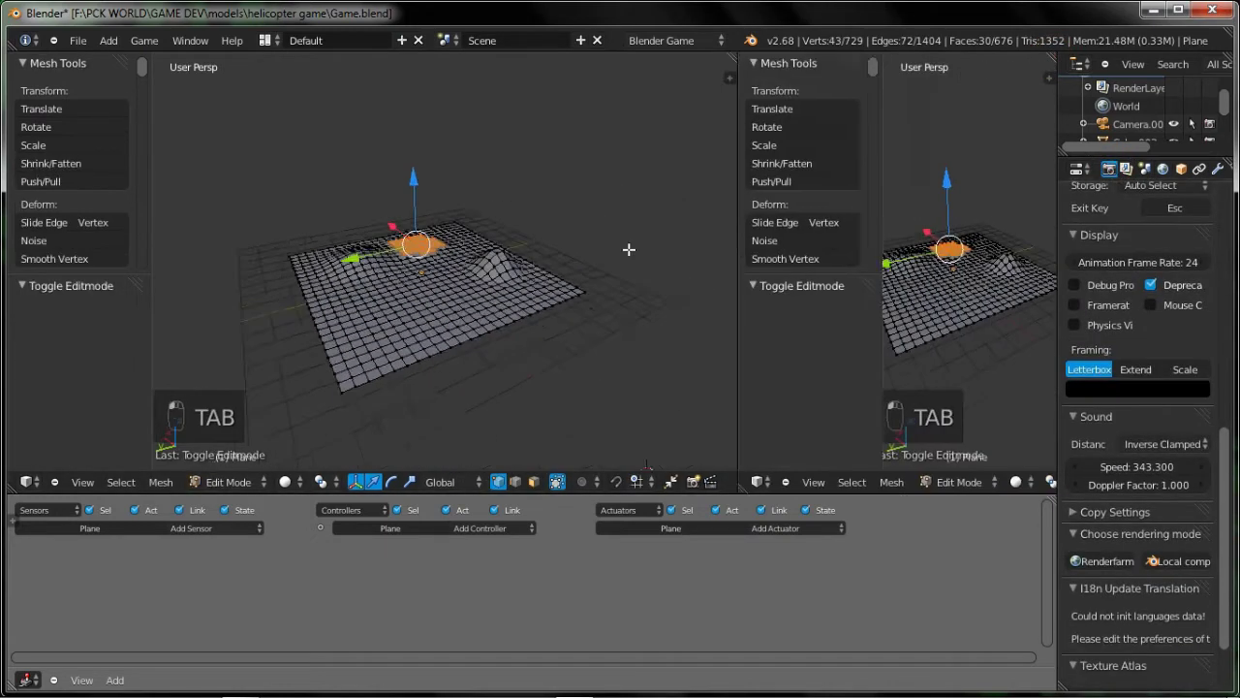
key("Tab")
scroll(465, 329, "up", 3)
middle_click_drag(342, 309, 621, 402)
left_click(640, 481)
left_click(736, 346)
Enter Edit Mode on the terrain plane and select all of its vertices.
key("Tab")
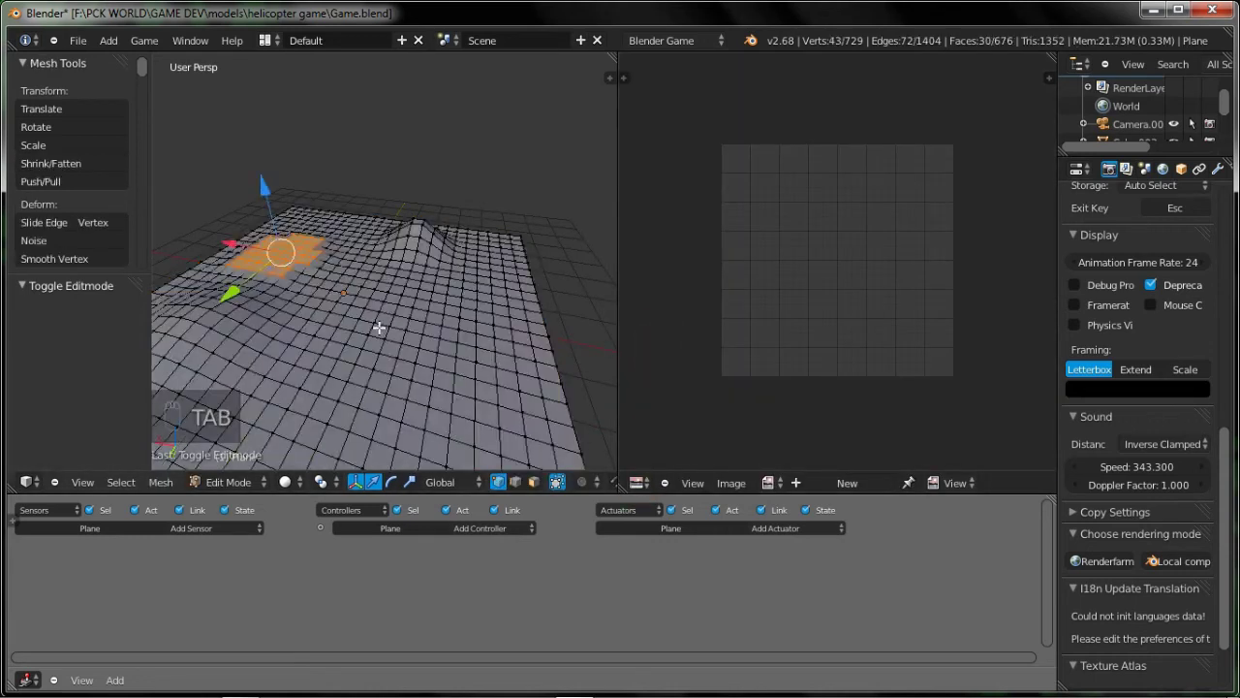
key("a")
key("a")
key("a")
key("a")
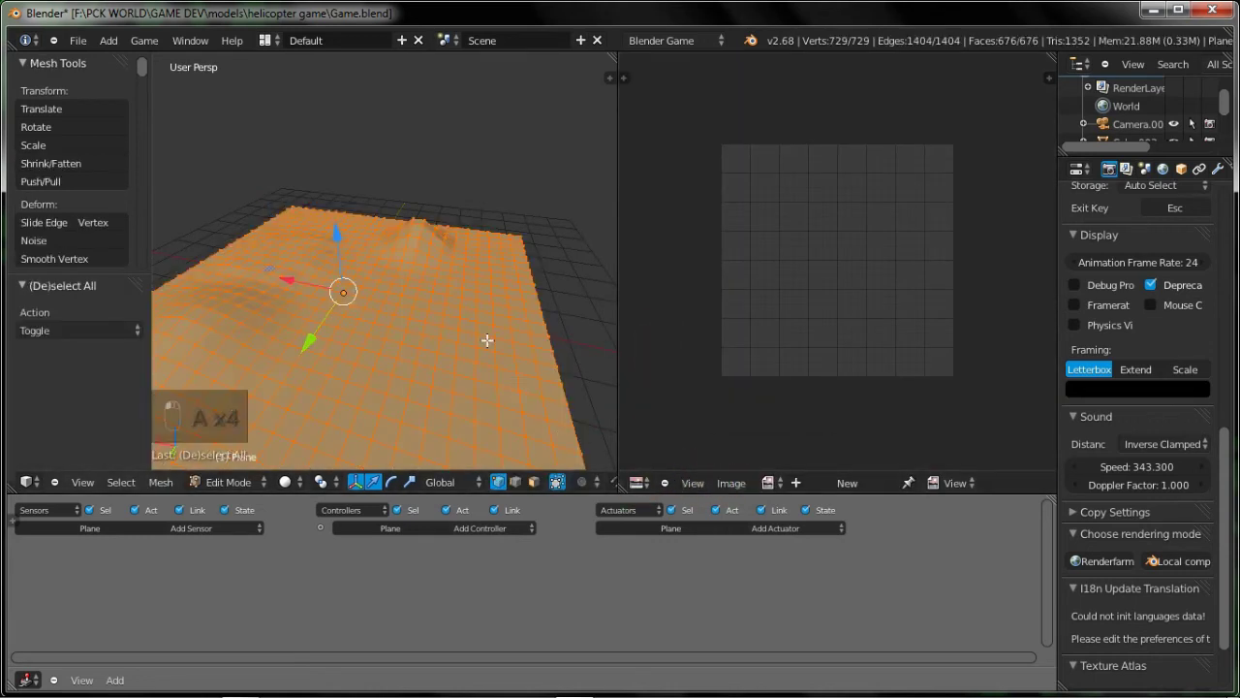
Unwrap the selected terrain mesh with Smart UV Project at an angle limit of 66.00.
key("u")
left_click(459, 351)
key("Return")
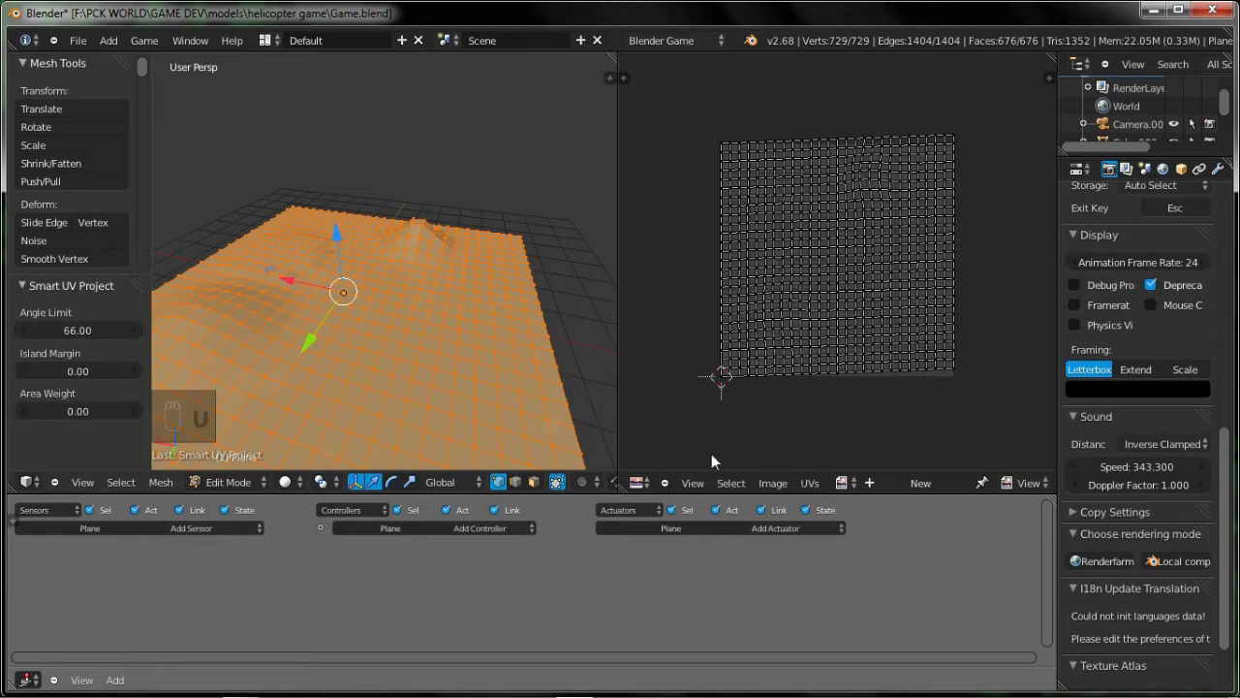
Unwrap the terrain with the standard Unwrap method and open land1-map.png as its image in the UV/Image Editor.
key("u")
left_click(462, 293)
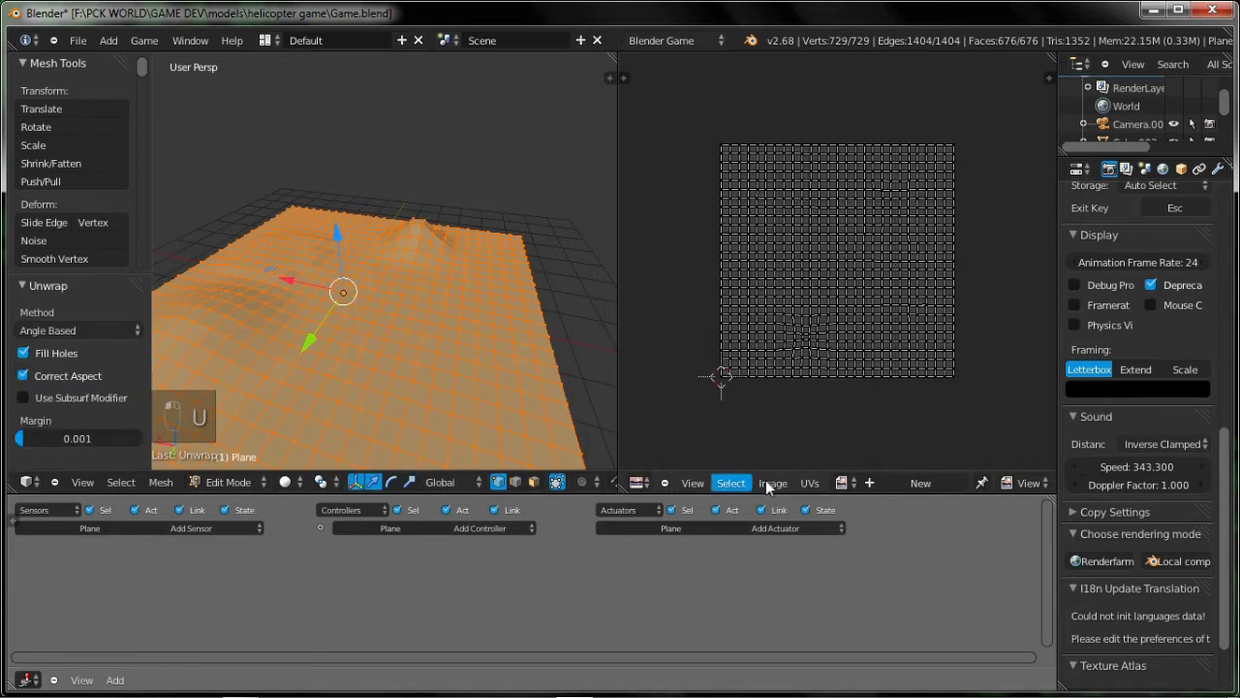
left_click(772, 478)
left_click(783, 439)
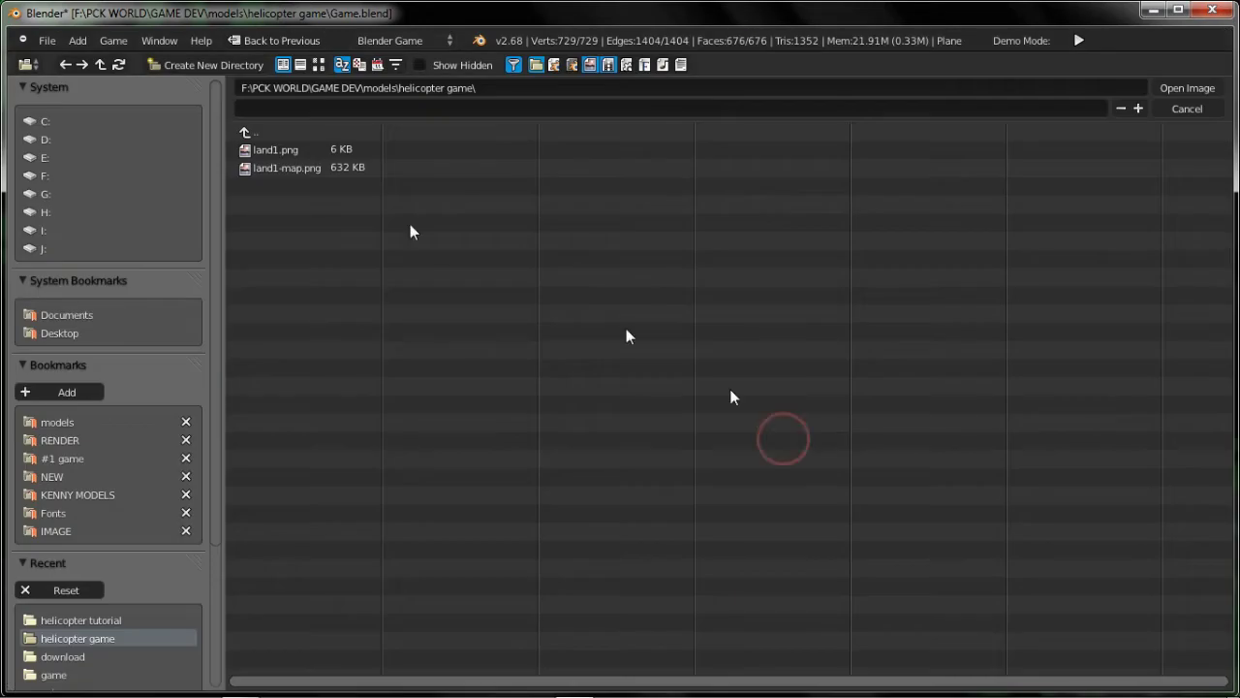
left_click(316, 65)
left_click(499, 174)
left_click(1168, 94)
Switch the 3D viewport to textured shading, check the image on the terrain and return to Edit Mode.
key("Tab")
key("alt+z")
middle_click_drag(455, 198, 501, 244)
key("Tab")
key("Tab")
key("Tab")
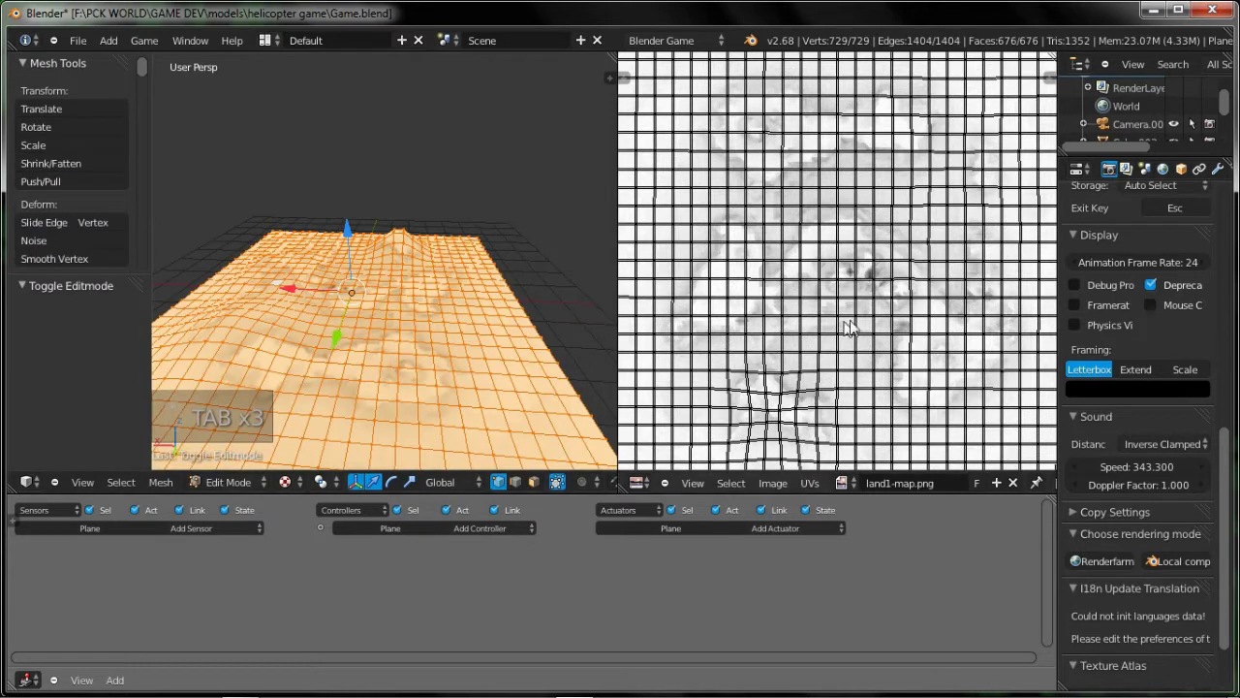
scroll(1133, 339, "down", 2)
scroll(1129, 369, "down", 1)
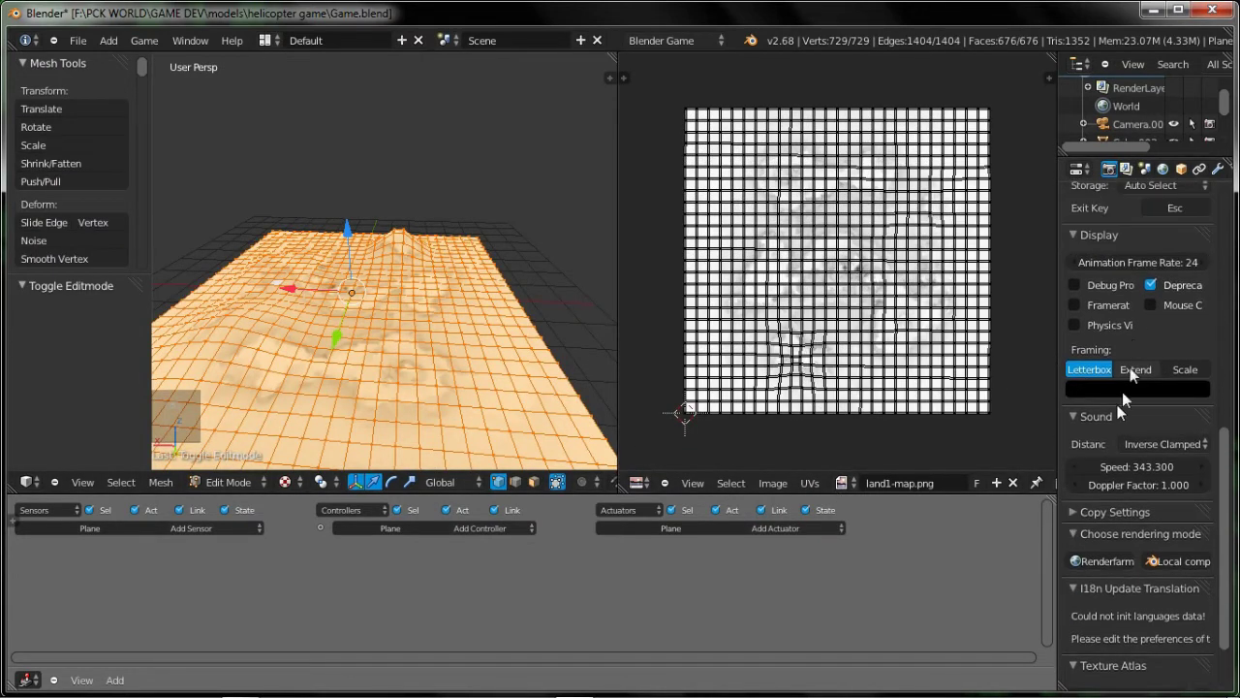
Bake normalized Ambient Occlusion onto land1-map.png and inspect the terrain in Object Mode.
scroll(1134, 551, "down", 5)
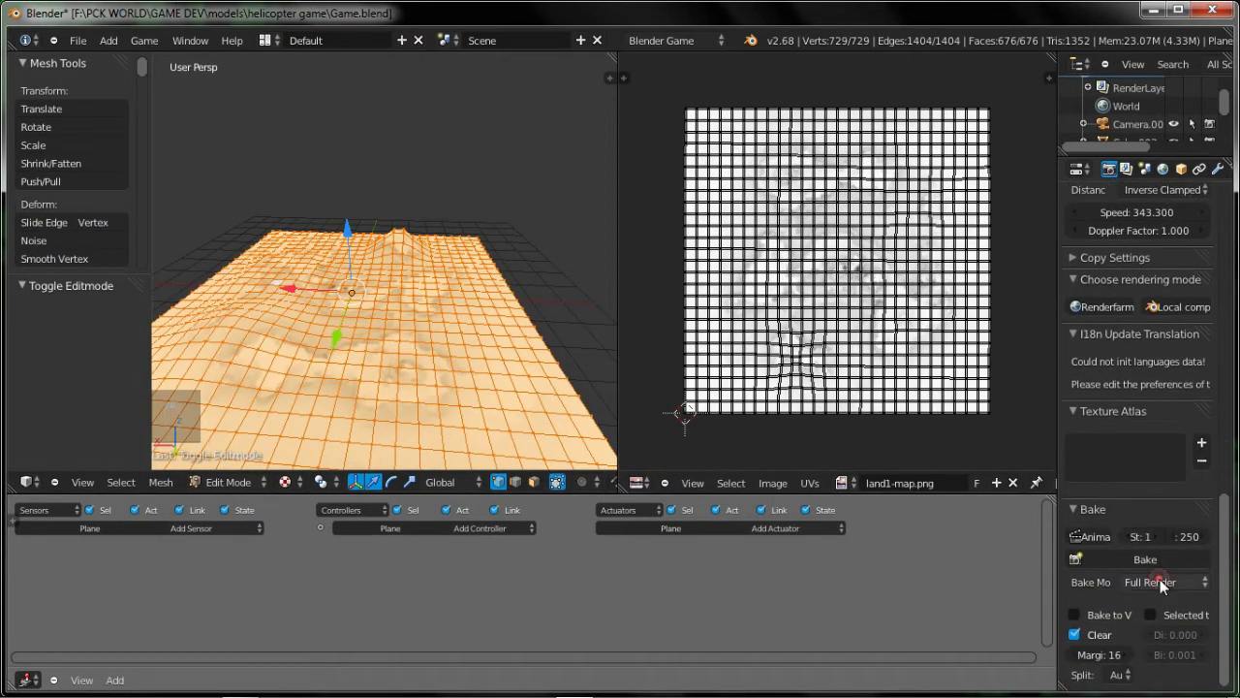
left_click(1163, 581)
left_click(1153, 562)
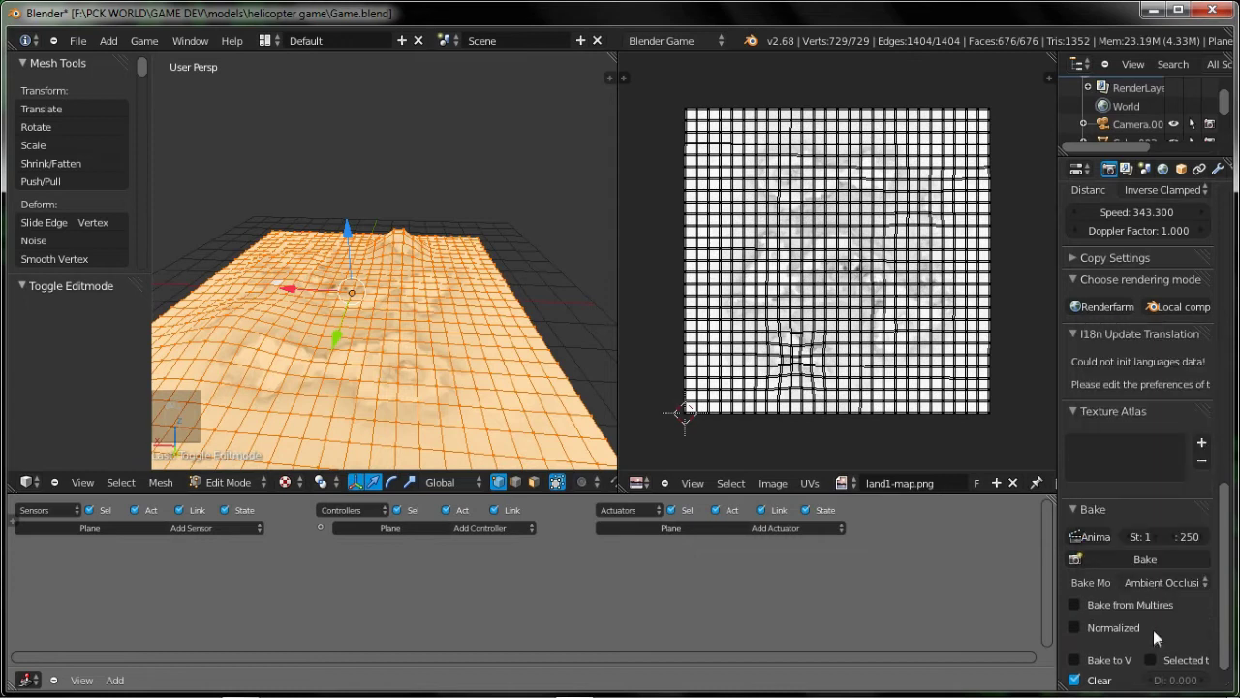
scroll(1153, 630, "down", 2)
left_click(1145, 513)
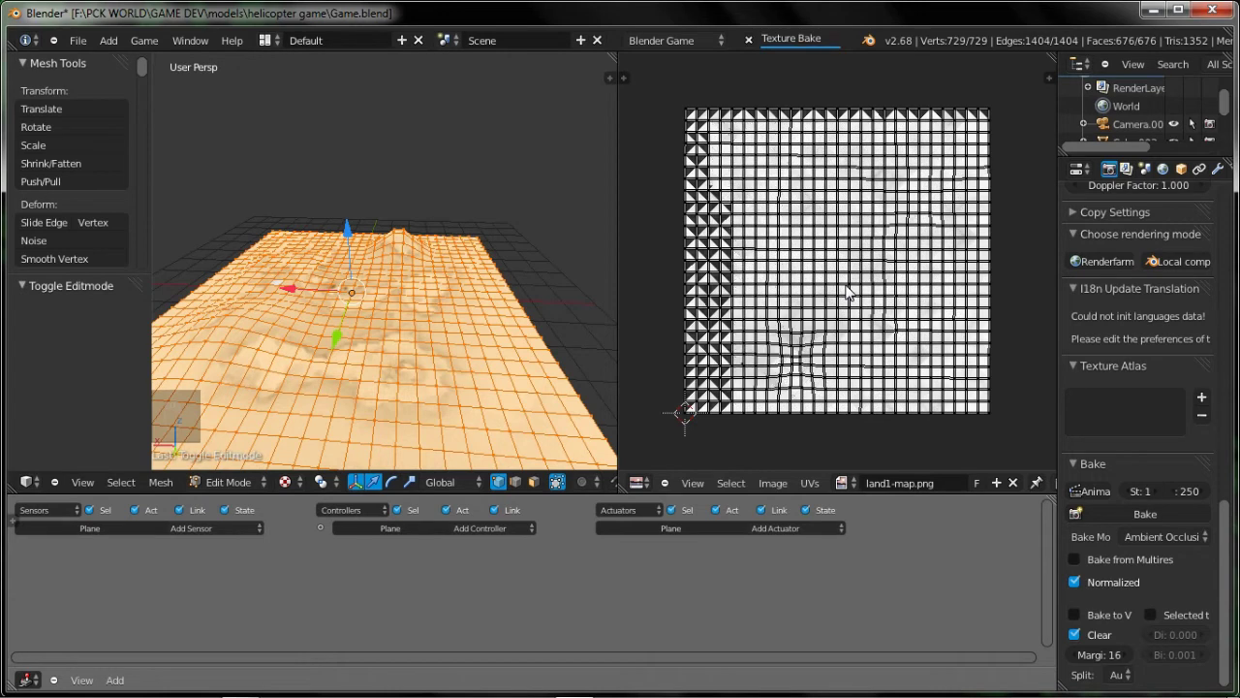
key("Tab")
scroll(413, 285, "up", 3)
middle_click_drag(455, 323, 125, 225)
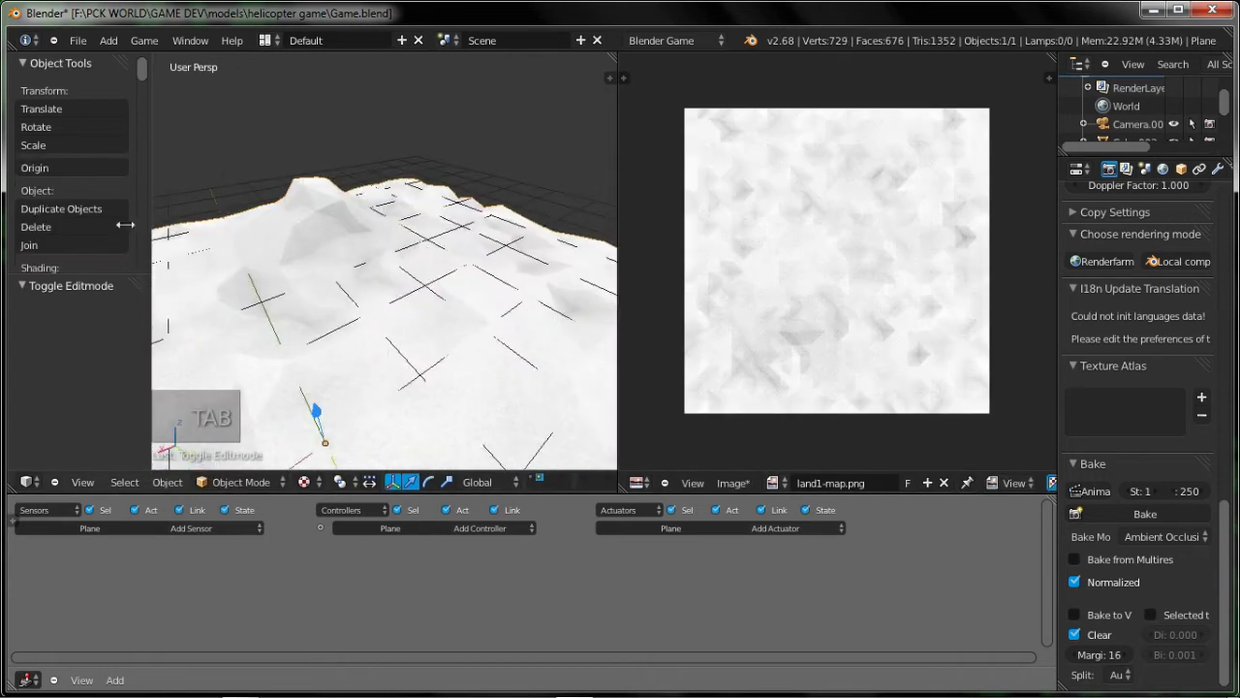
Apply smooth shading to the terrain, widen the 3D viewport and save the file.
scroll(64, 210, "down", 3)
middle_click_drag(284, 261, 559, 254)
middle_click_drag(517, 315, 538, 330)
key("ctrl+s")
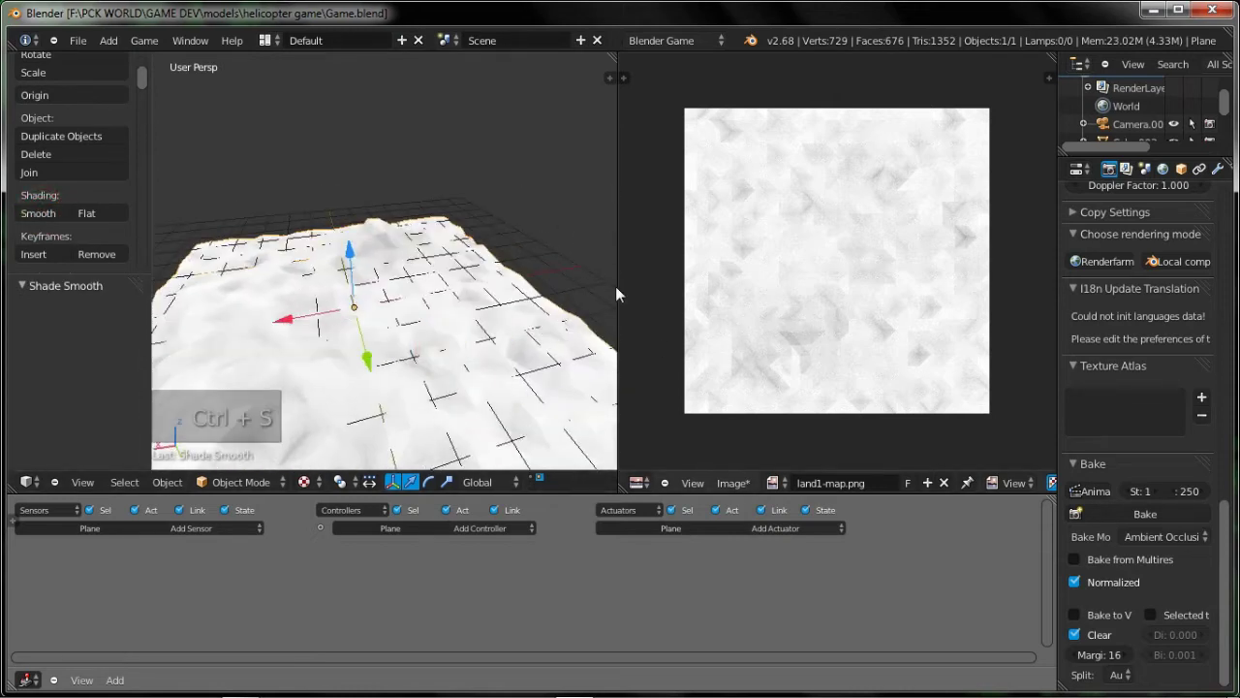
left_click_drag(618, 295, 872, 295)
key("ctrl+s")
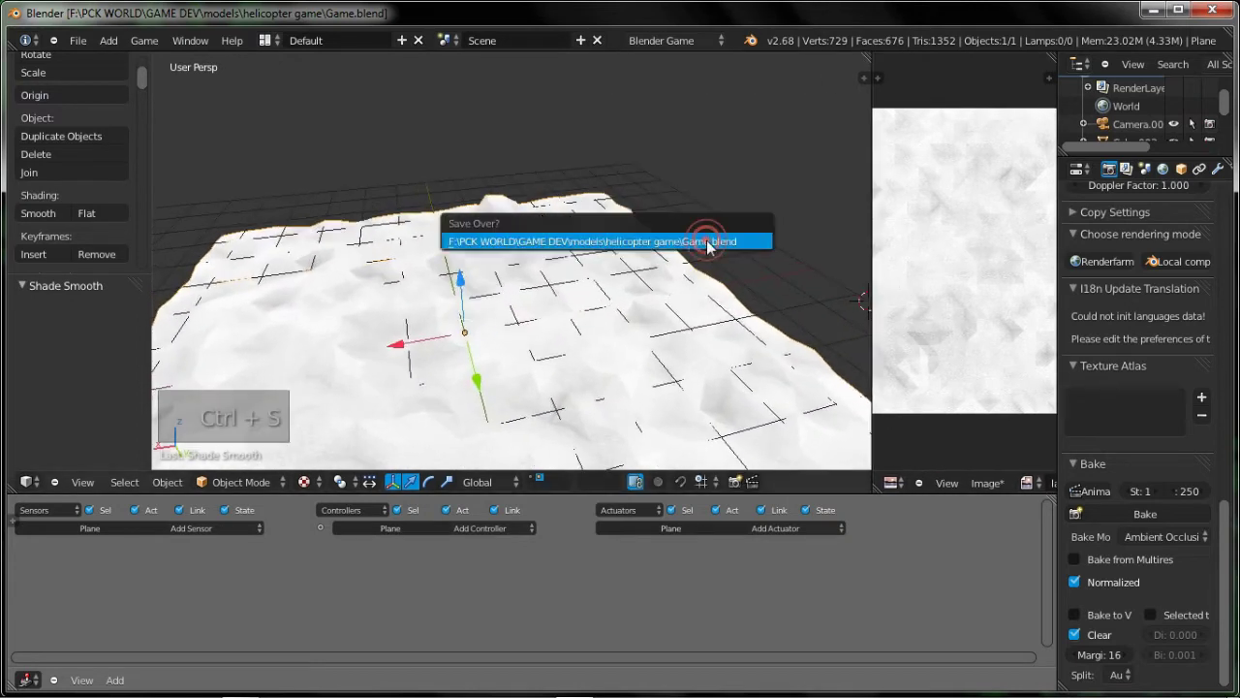
Change the terrain's Displace texture type to Image or Movie and assign land1-map.png as its image.
left_click(1203, 170)
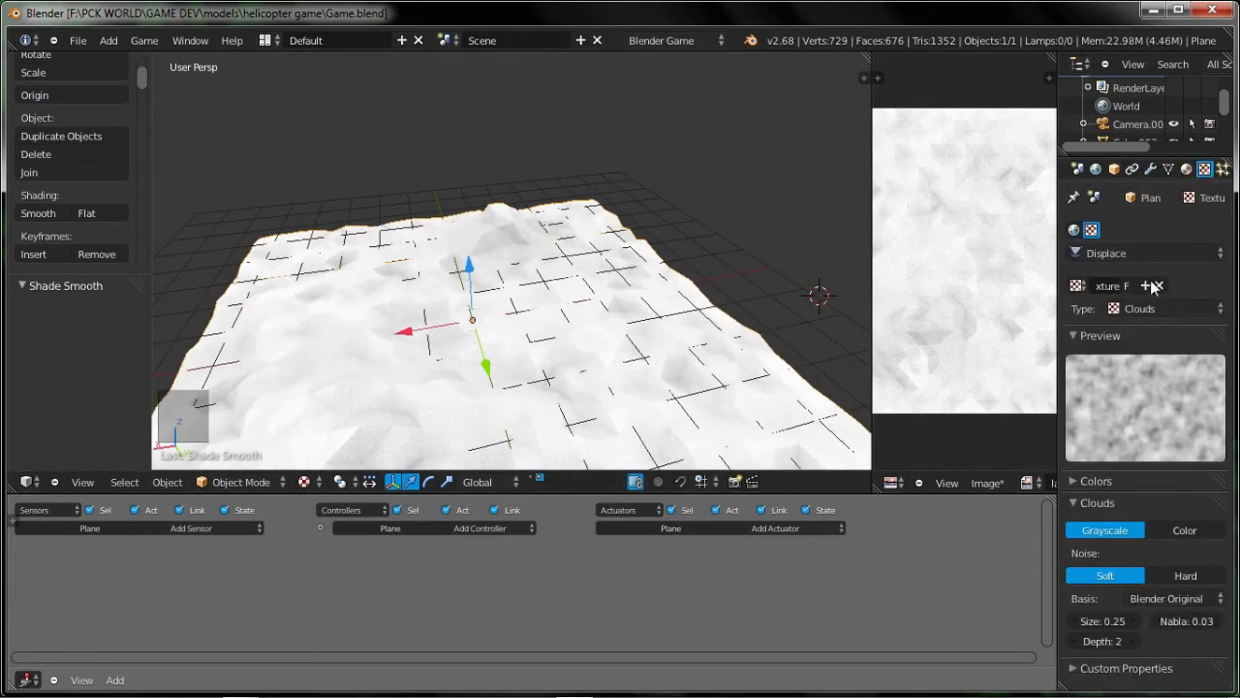
left_click(1149, 306)
left_click(1135, 368)
left_click(1149, 308)
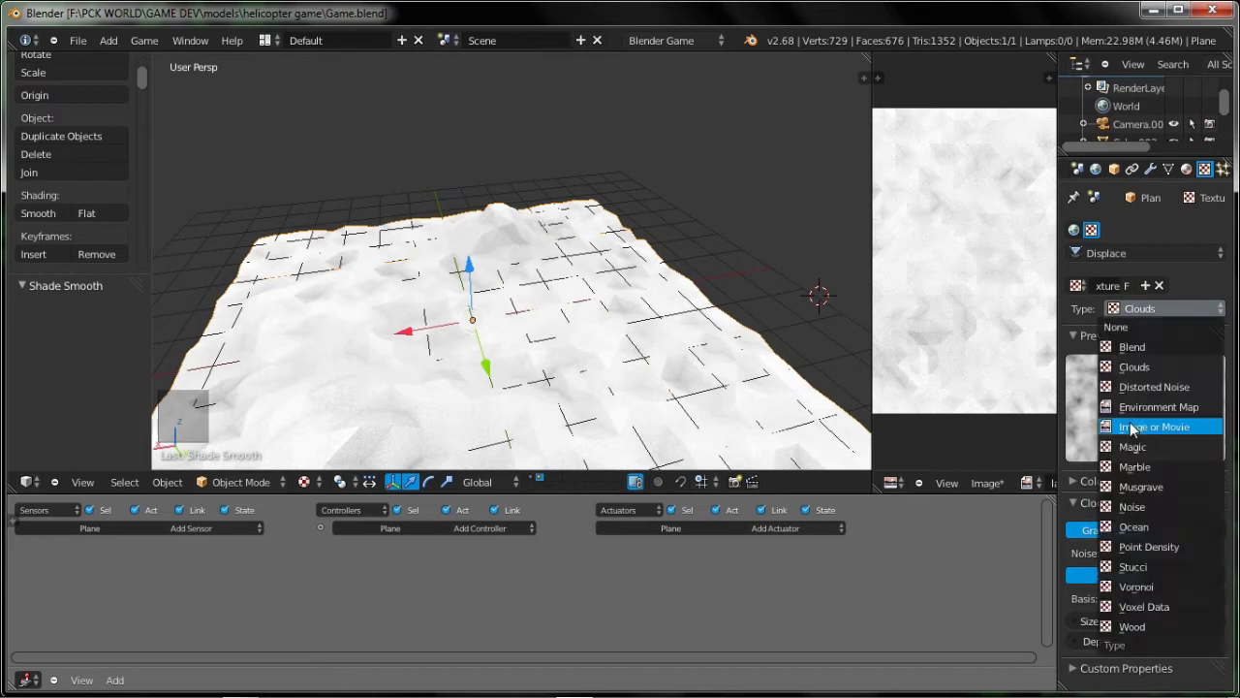
left_click(1129, 427)
left_click(1078, 531)
left_click(1018, 339)
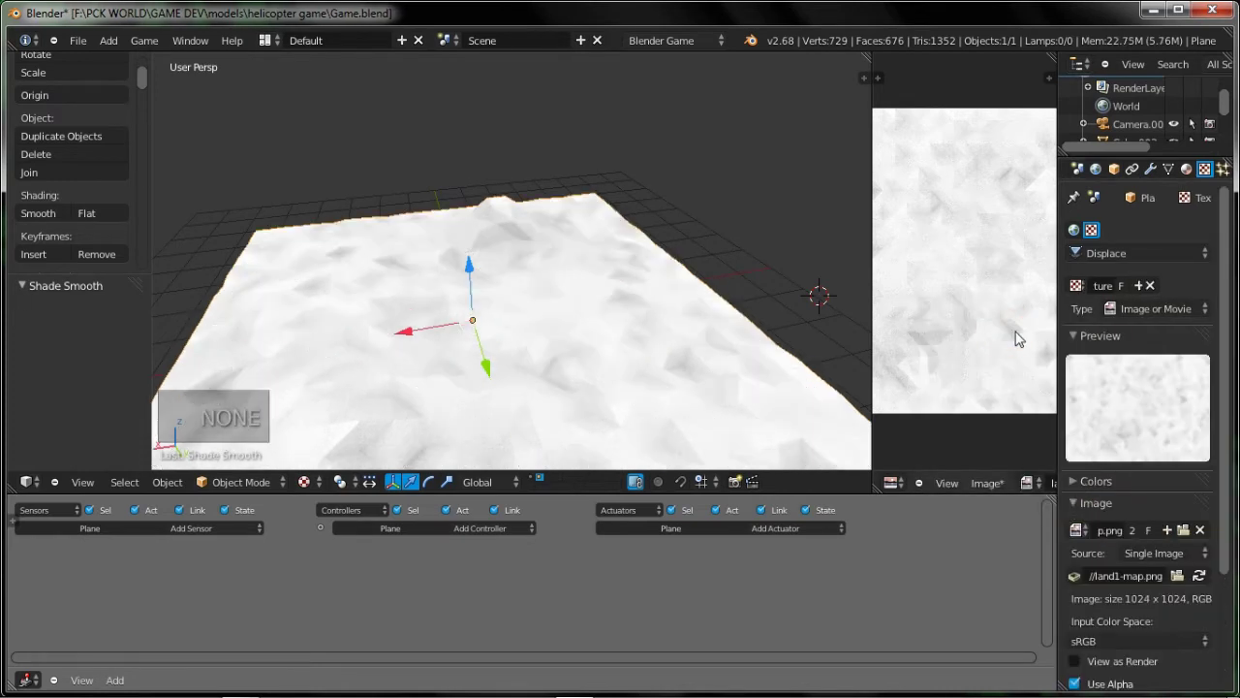
left_click(1104, 254)
left_click(1073, 250)
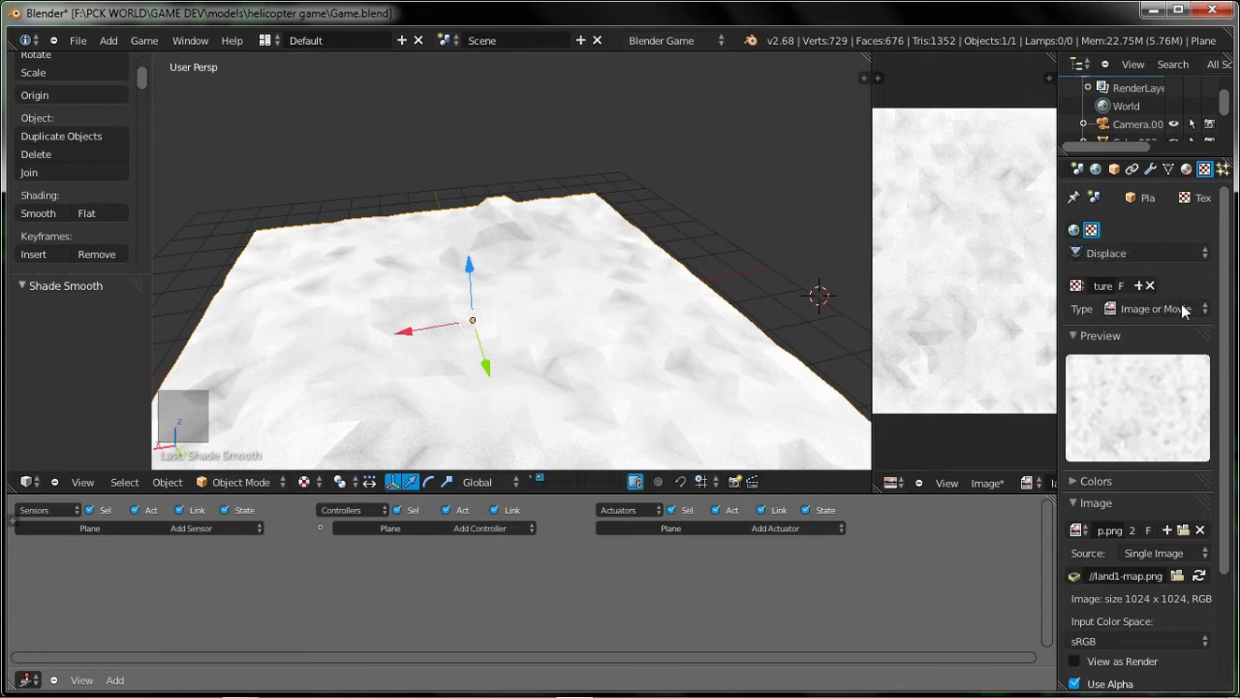
Add a new material to the terrain plane and widen the properties area.
left_click(1187, 169)
left_click(1137, 289)
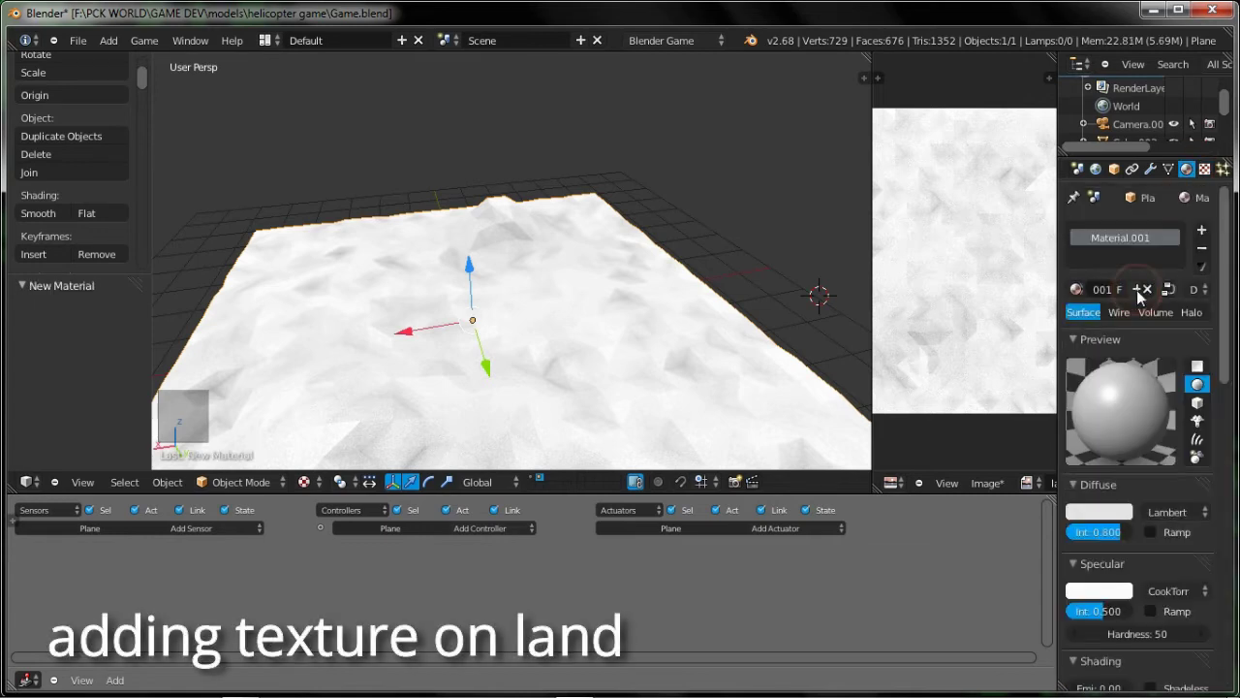
left_click_drag(1058, 306, 1029, 308)
scroll(1094, 347, "down", 7)
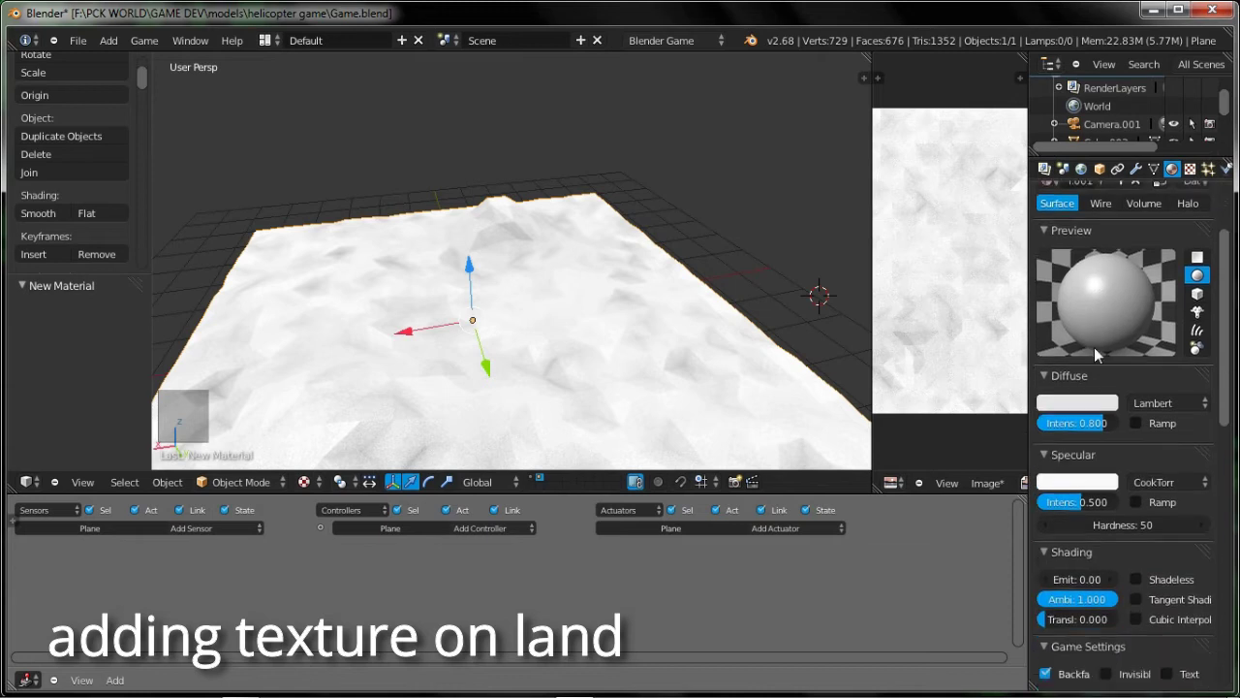
Assign the existing land1-map.png texture to the terrain material's first texture slot and set the material preview to flat.
scroll(1105, 368, "down", 7)
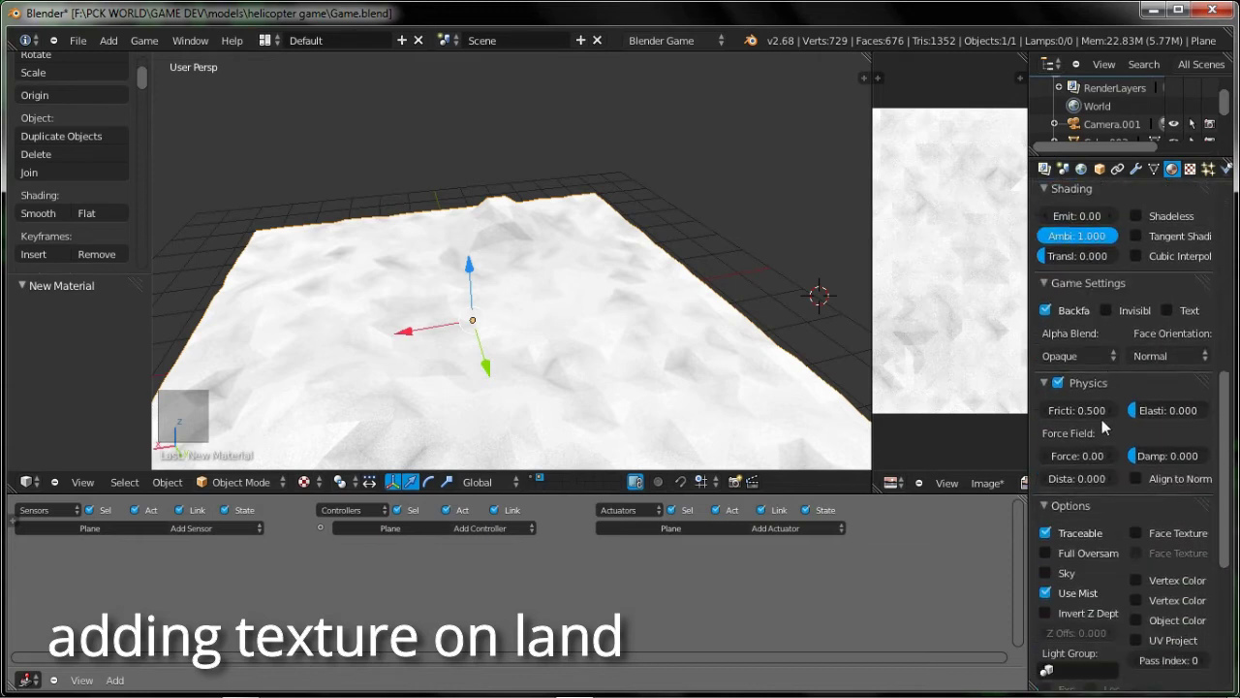
scroll(1102, 419, "up", 15)
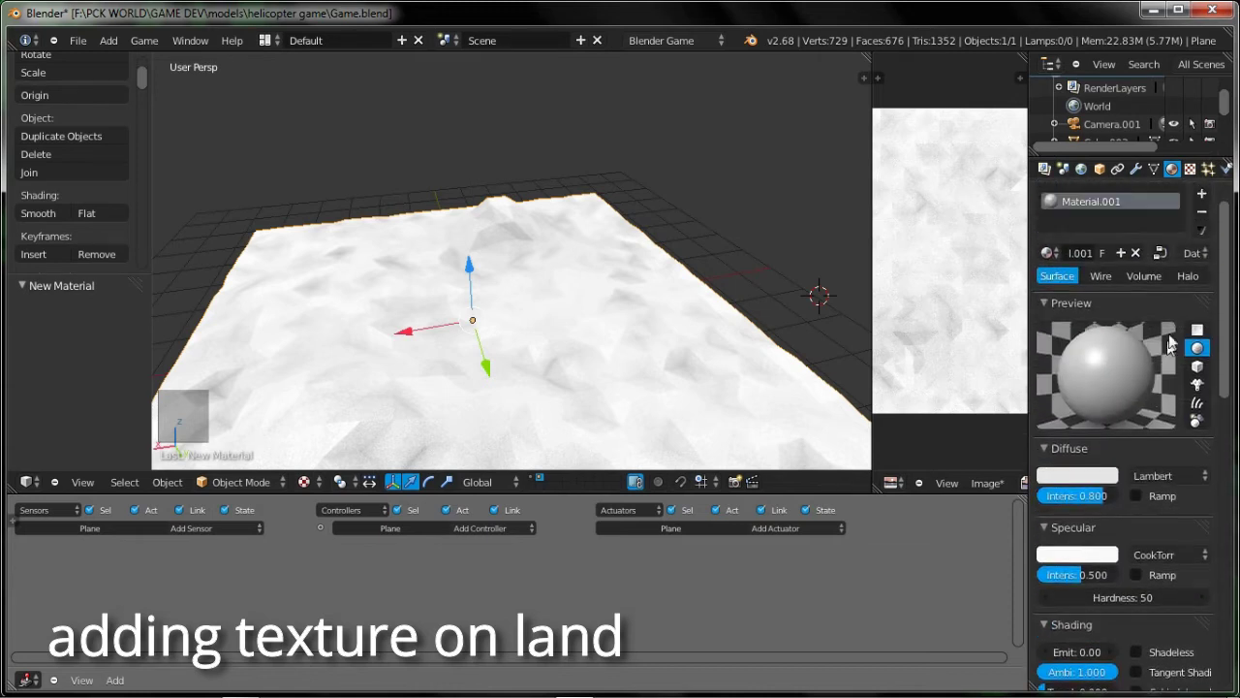
left_click(1190, 170)
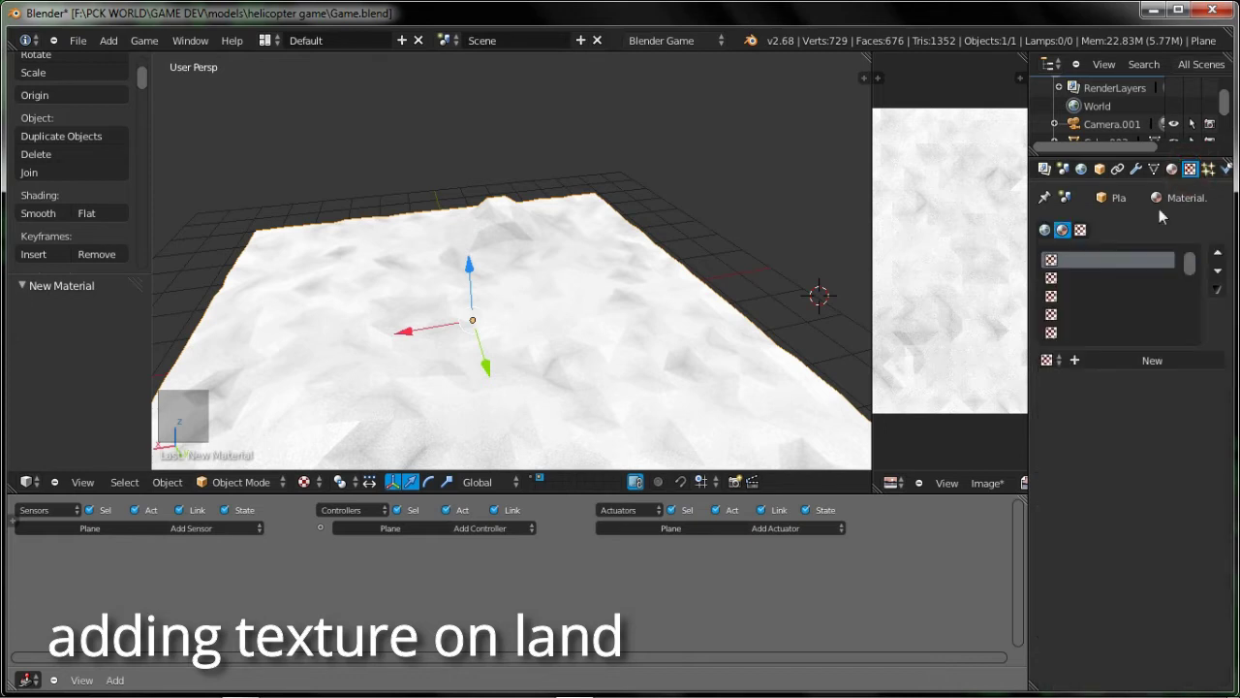
left_click(1056, 359)
left_click(930, 393)
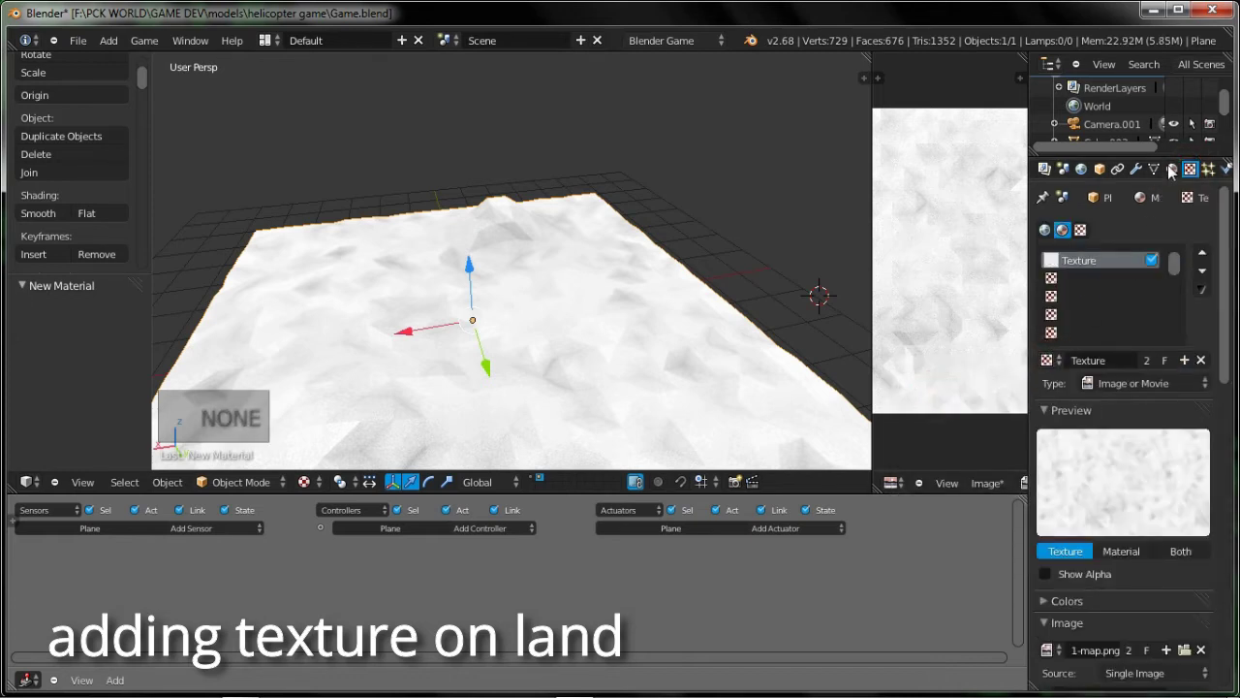
left_click(1172, 170)
left_click(1197, 367)
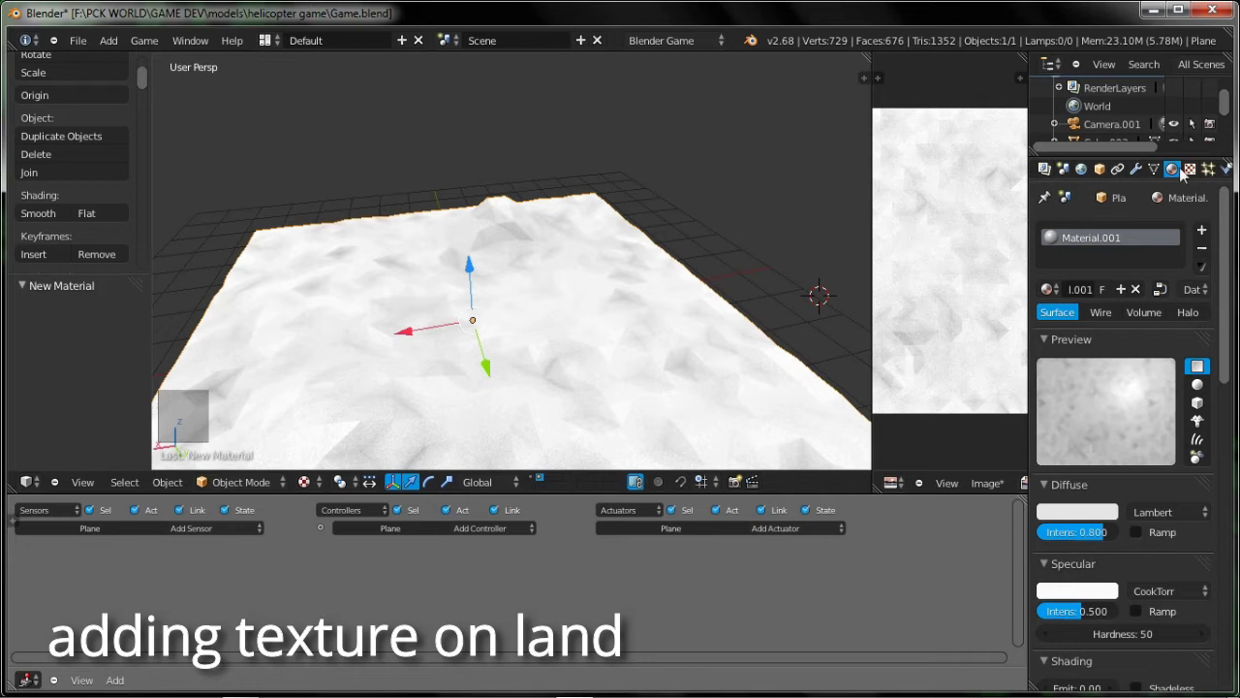
Make the first slot's texture a single-user copy and add a new Image or Movie texture in the second slot.
left_click(1190, 169)
scroll(1121, 441, "down", 1)
scroll(1121, 441, "up", 1)
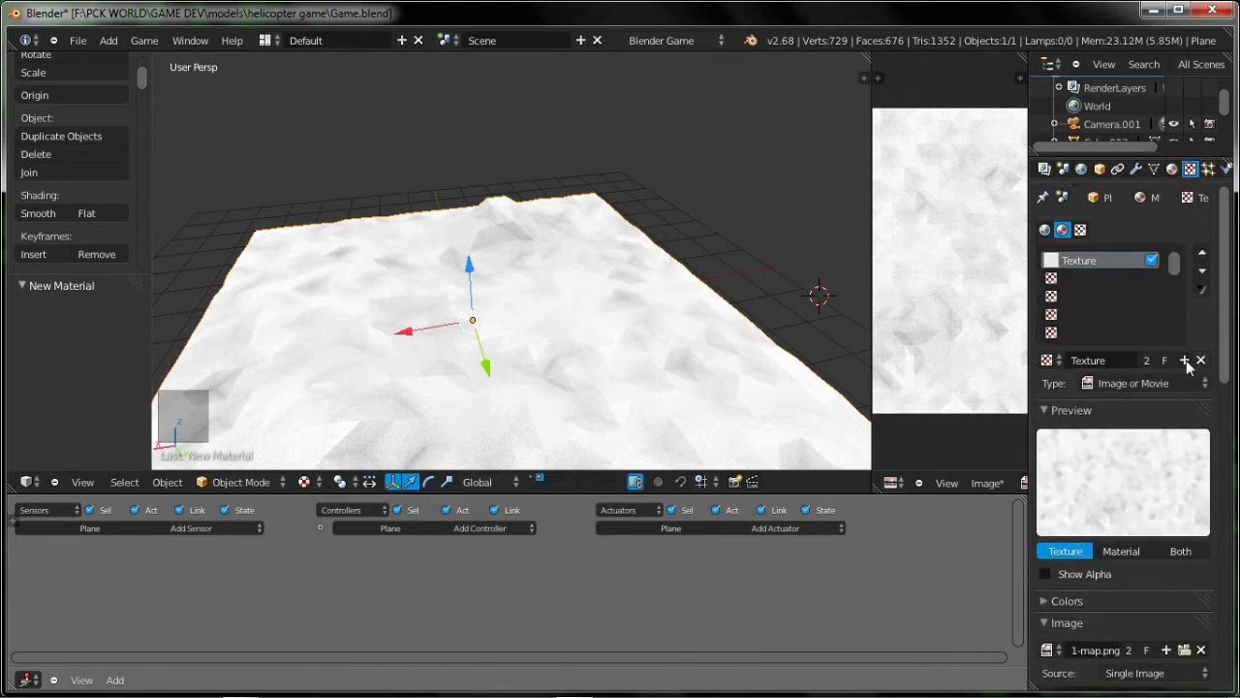
left_click(1078, 278)
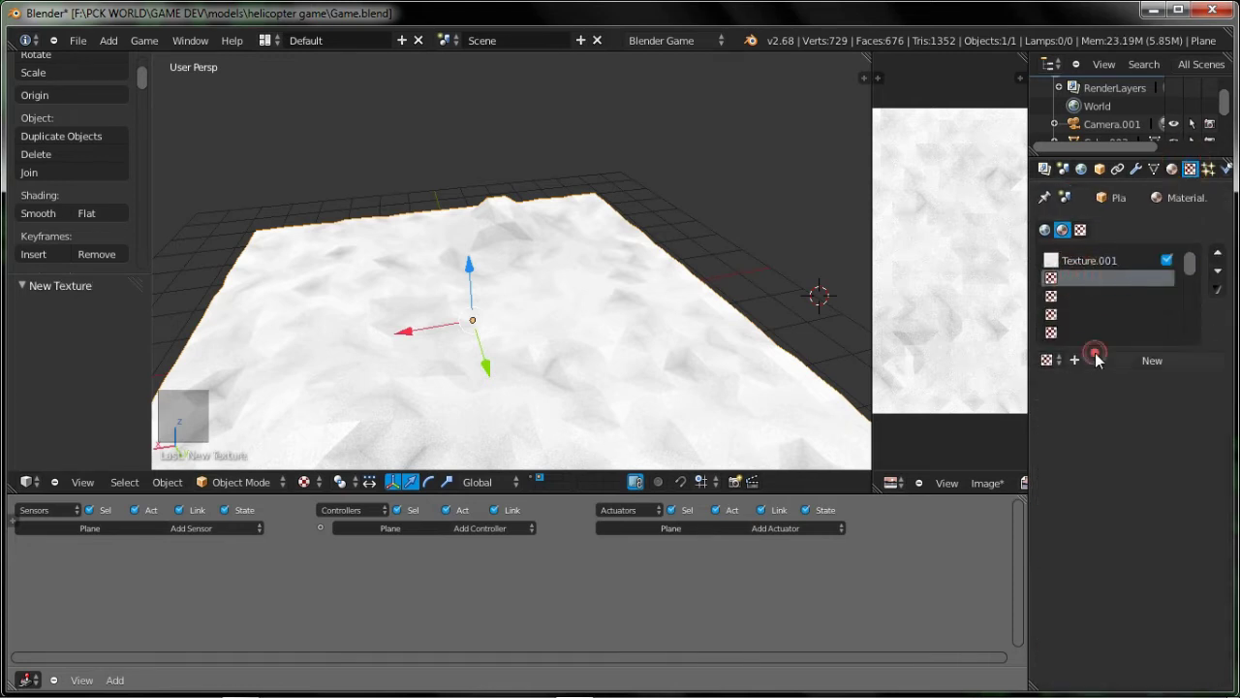
left_click(1097, 360)
left_click(1127, 379)
left_click(1108, 266)
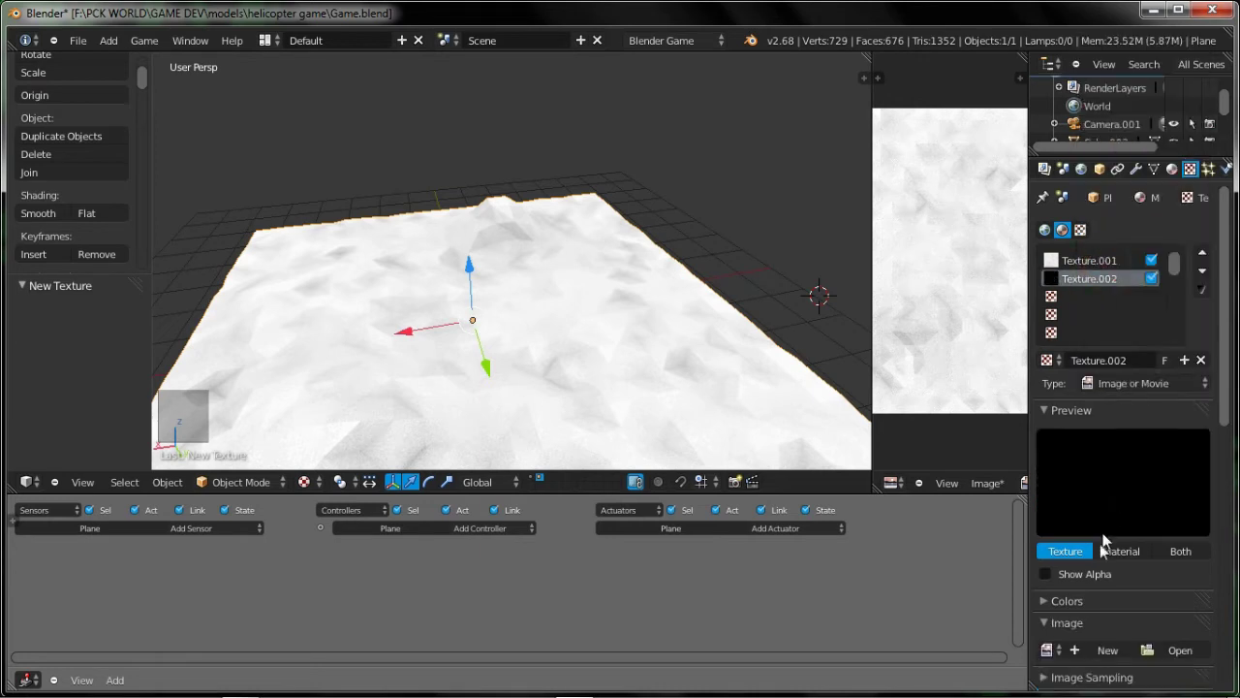
Load FFeqIGu.jpg from the IMAGE folder into the second texture.
left_click(1166, 579)
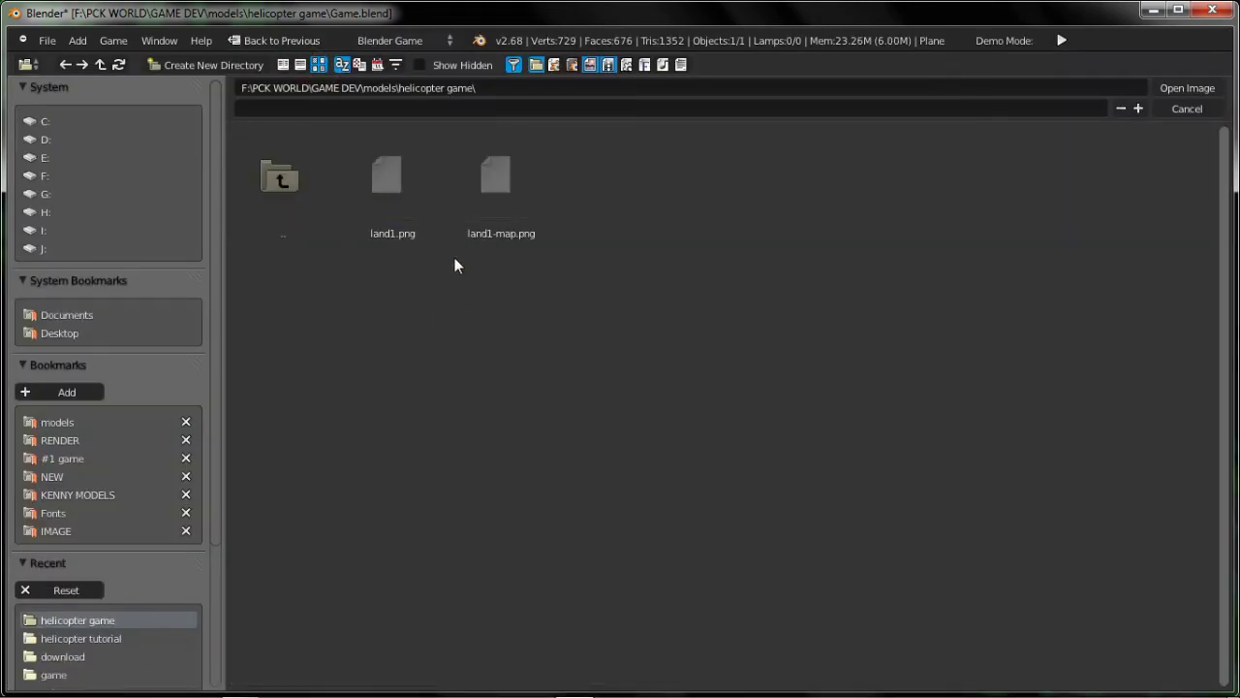
key("BackSpace")
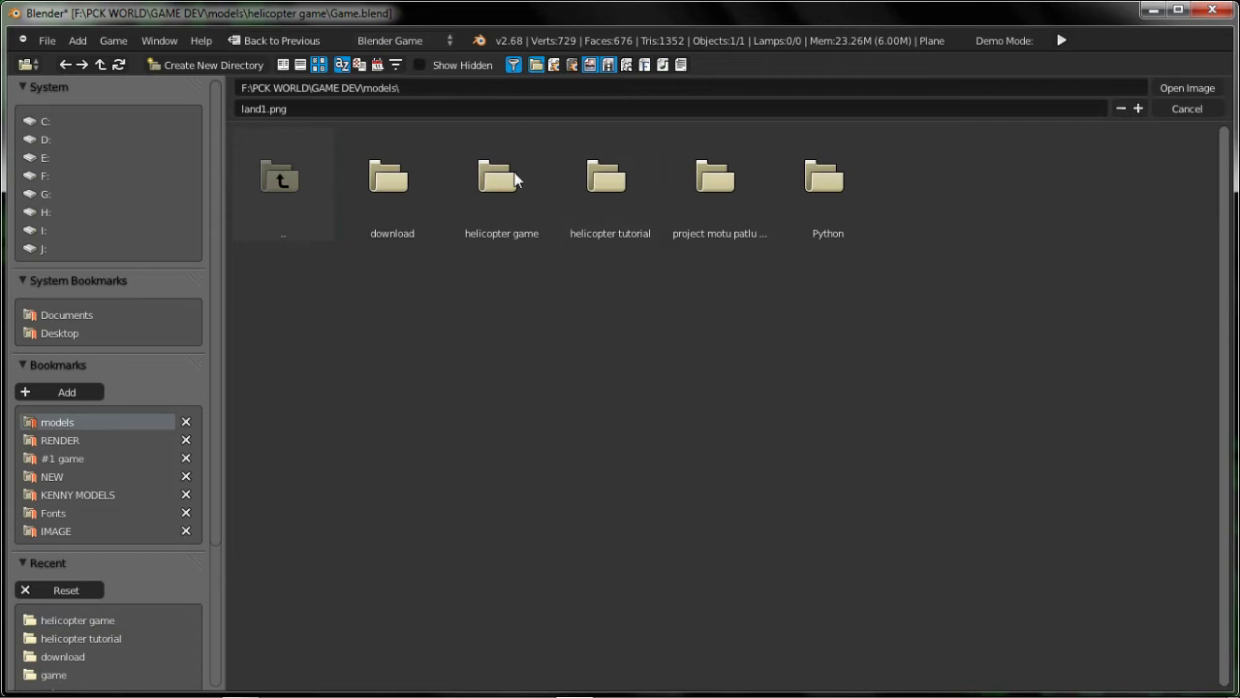
left_click(281, 178)
left_click(501, 177)
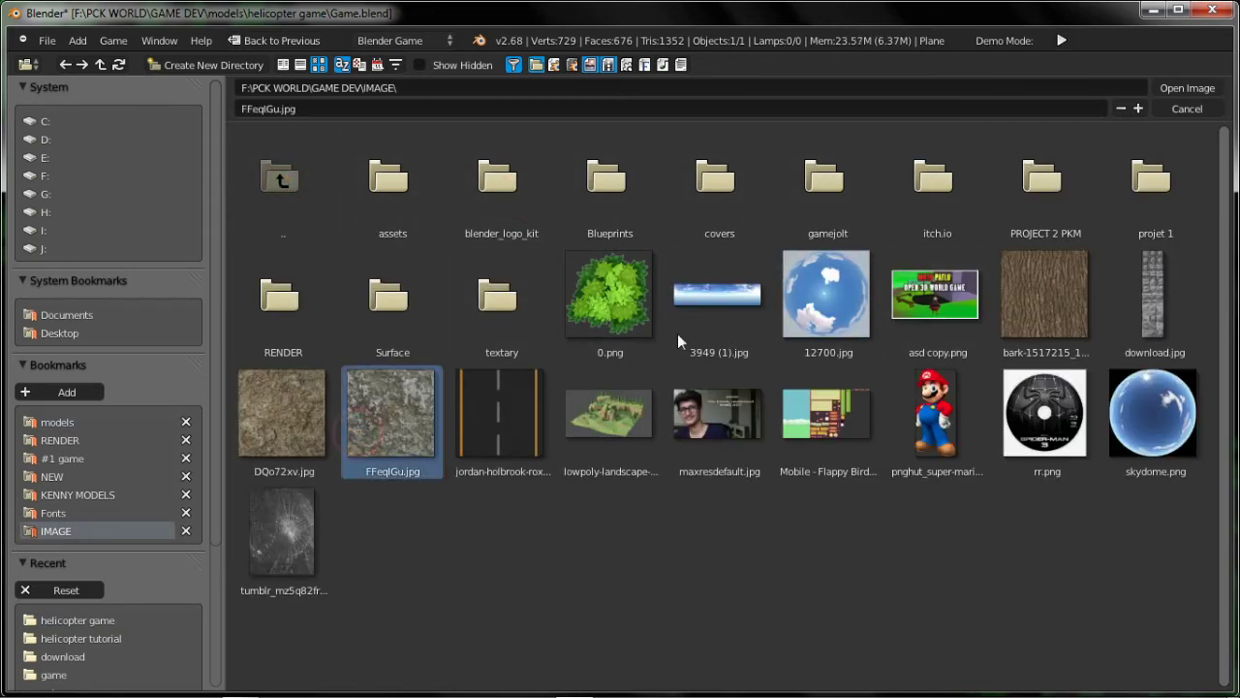
key("Return")
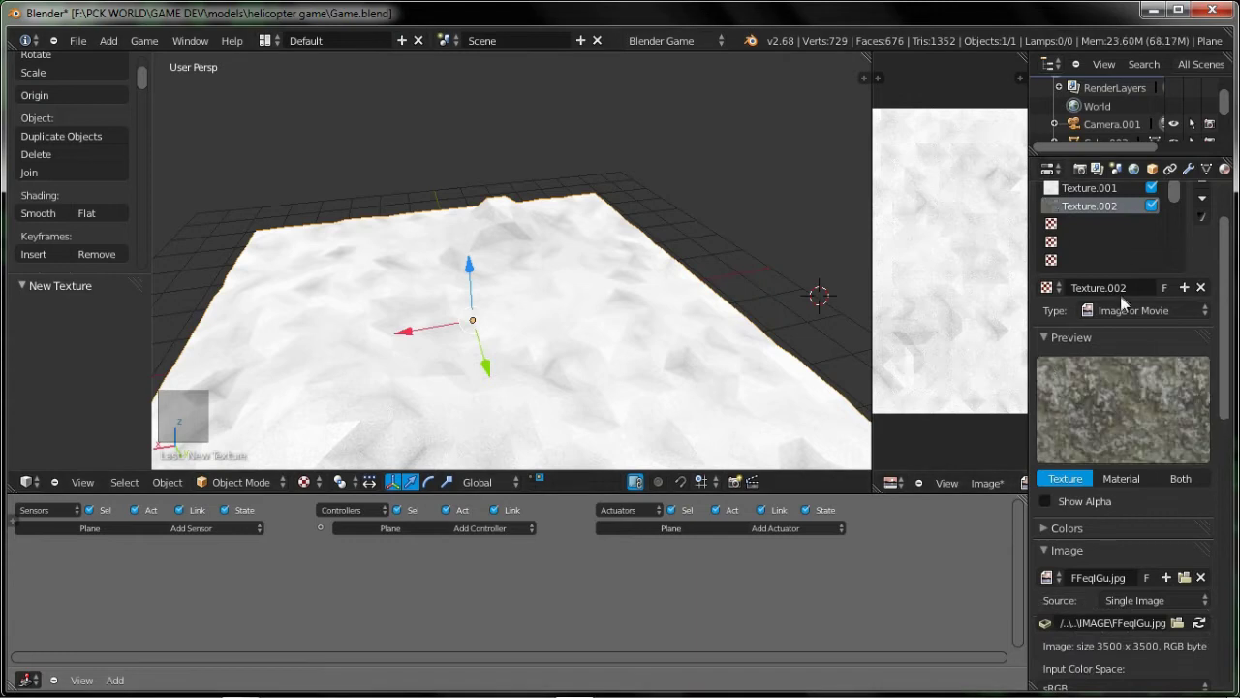
scroll(1121, 313, "down", 1)
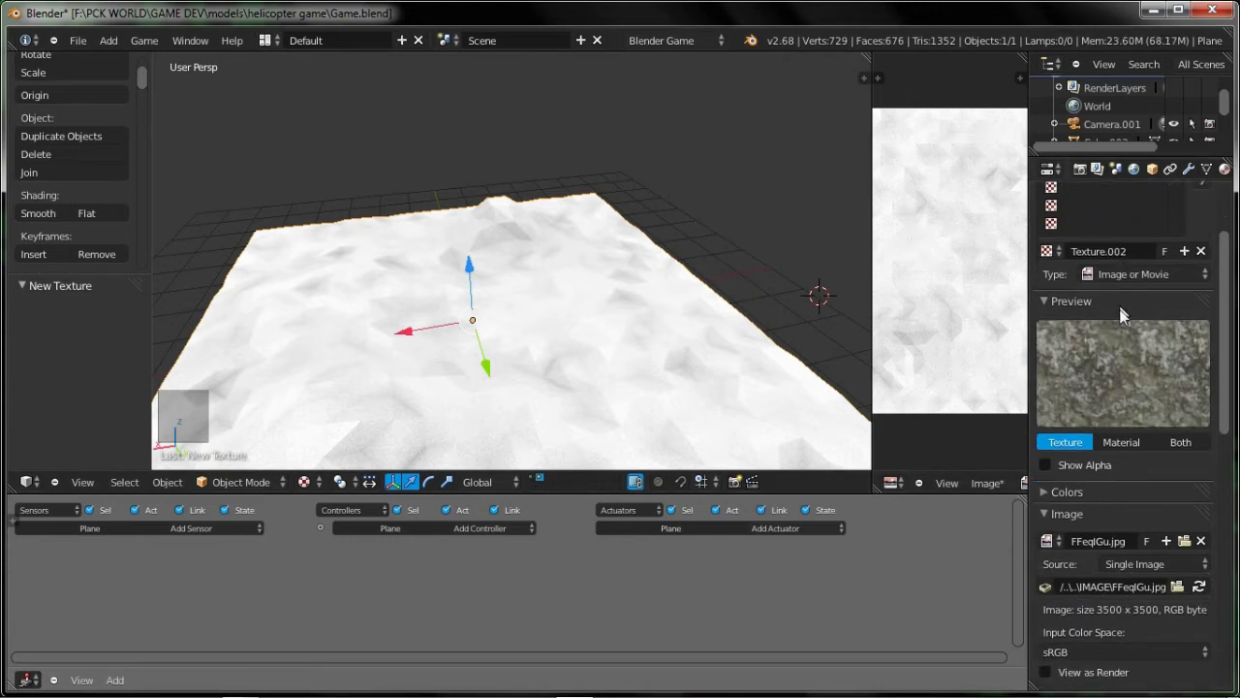
left_click(1185, 542)
left_click(1176, 587)
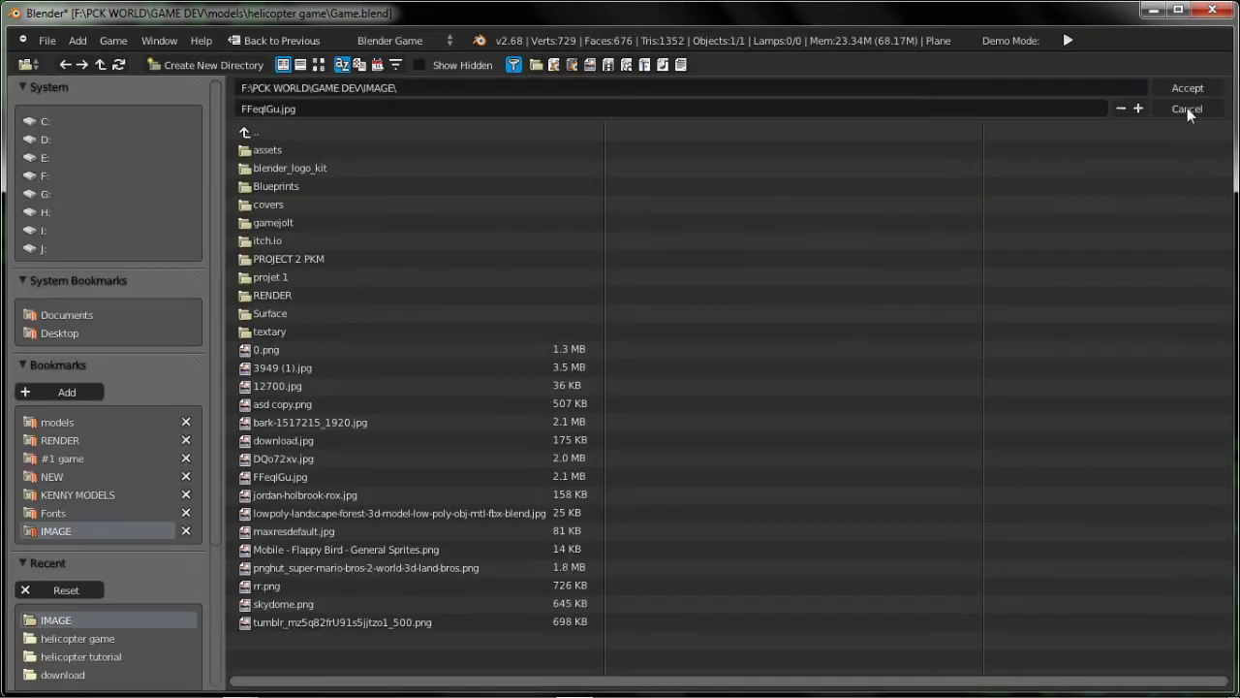
left_click(1187, 108)
Enable the fake user for the FFeqIGu.jpg and land1-map.png images and check the terrain material's preview.
left_click(1145, 542)
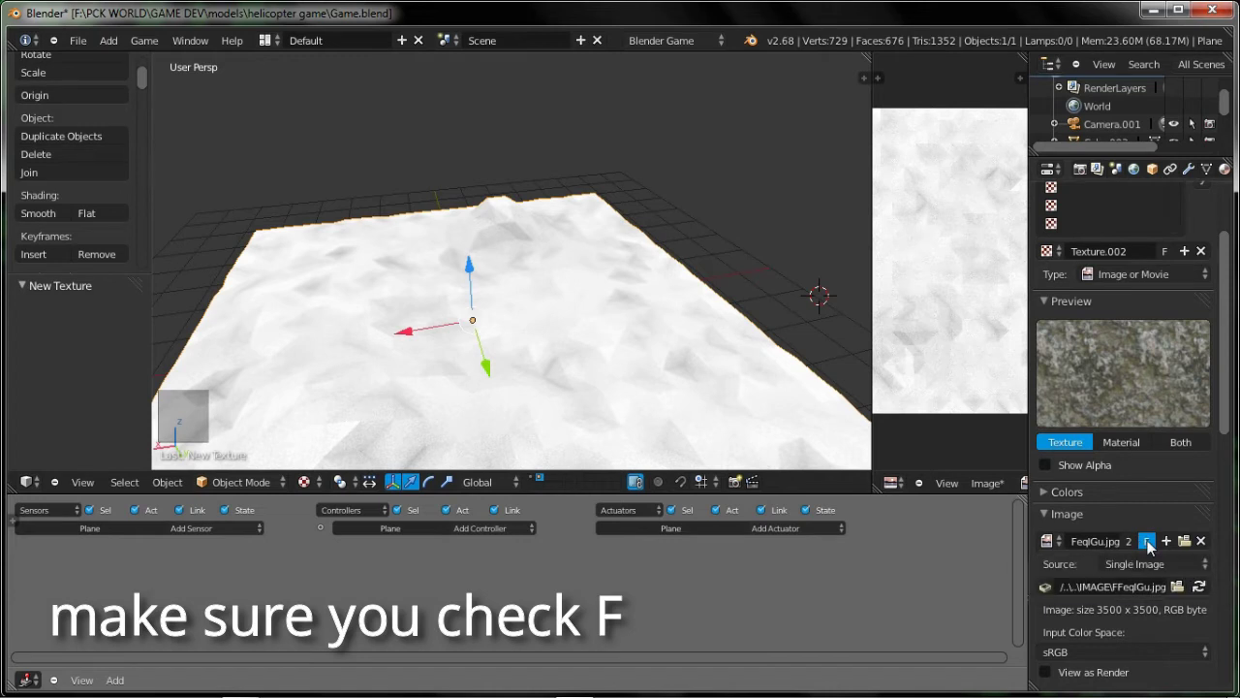
scroll(1142, 250, "up", 2)
left_click(1089, 187)
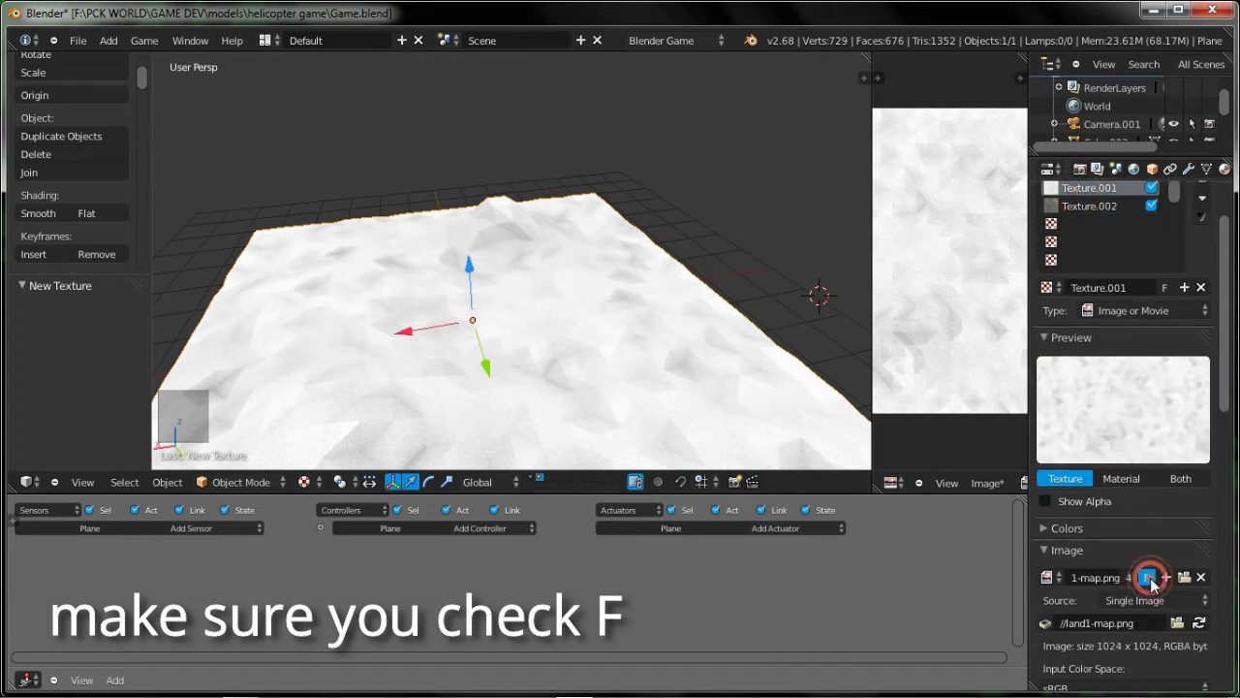
scroll(1202, 191, "up", 1)
left_click(1223, 169)
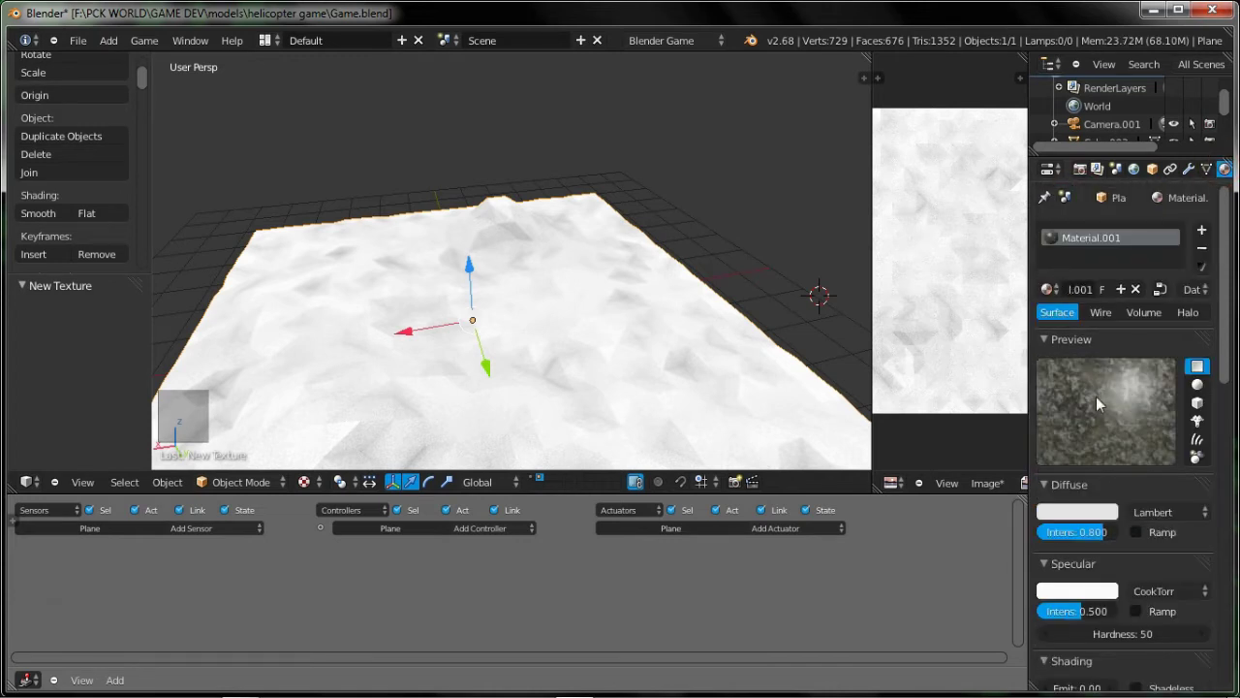
Save the file and test-run the game twice to check how the terrain looks with its textures.
key("ctrl+s")
key("alt+z")
key("alt+z")
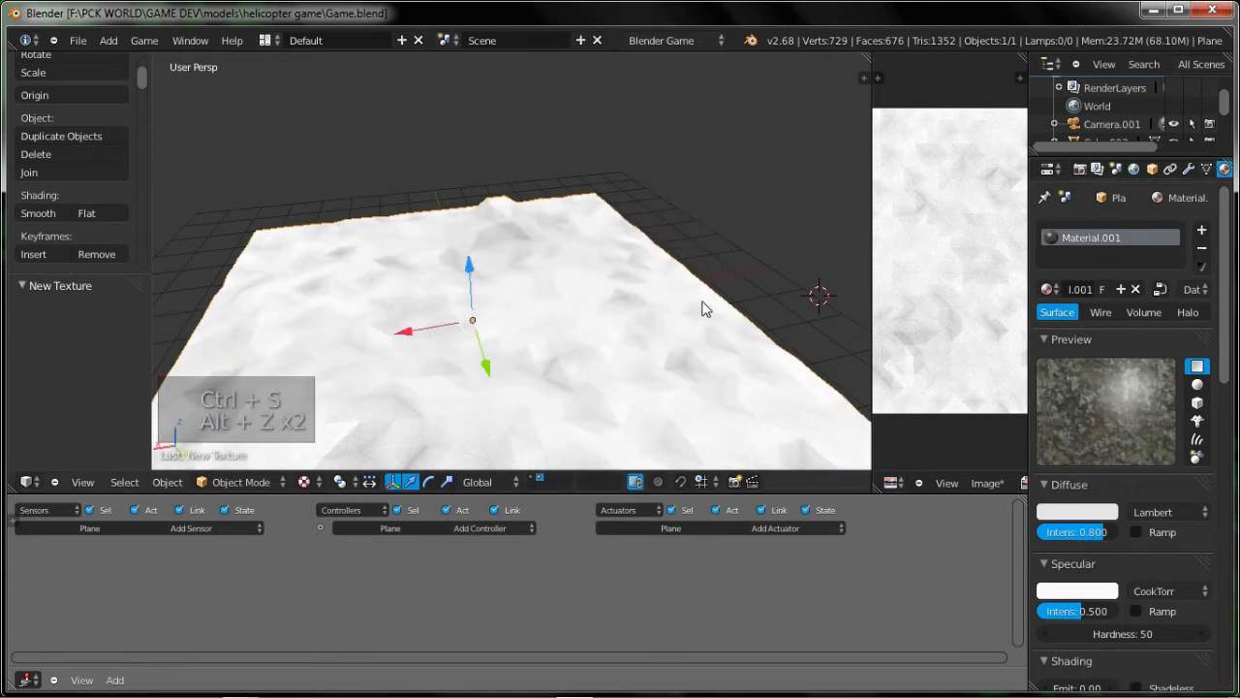
scroll(621, 330, "down", 3)
key("p")
key("Escape")
scroll(475, 312, "up", 4)
key("ctrl+s")
left_click(475, 312)
key("p")
key("Escape")
scroll(1074, 355, "down", 5)
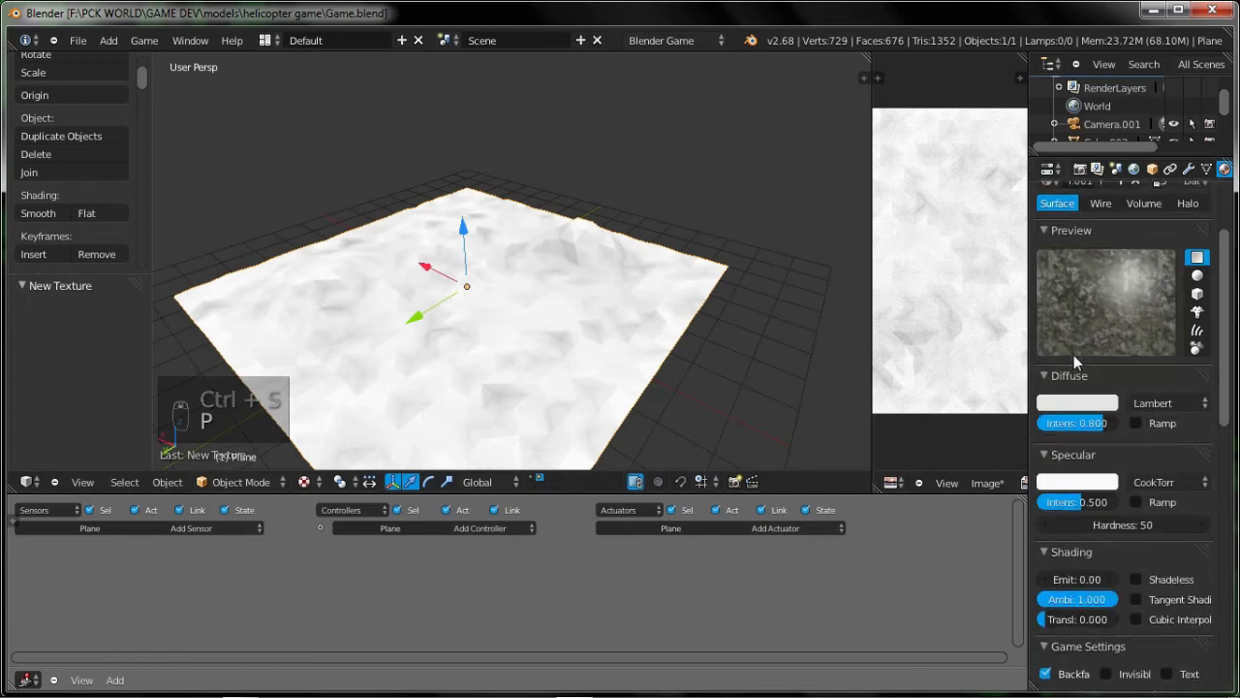
key("Tab")
key("Tab")
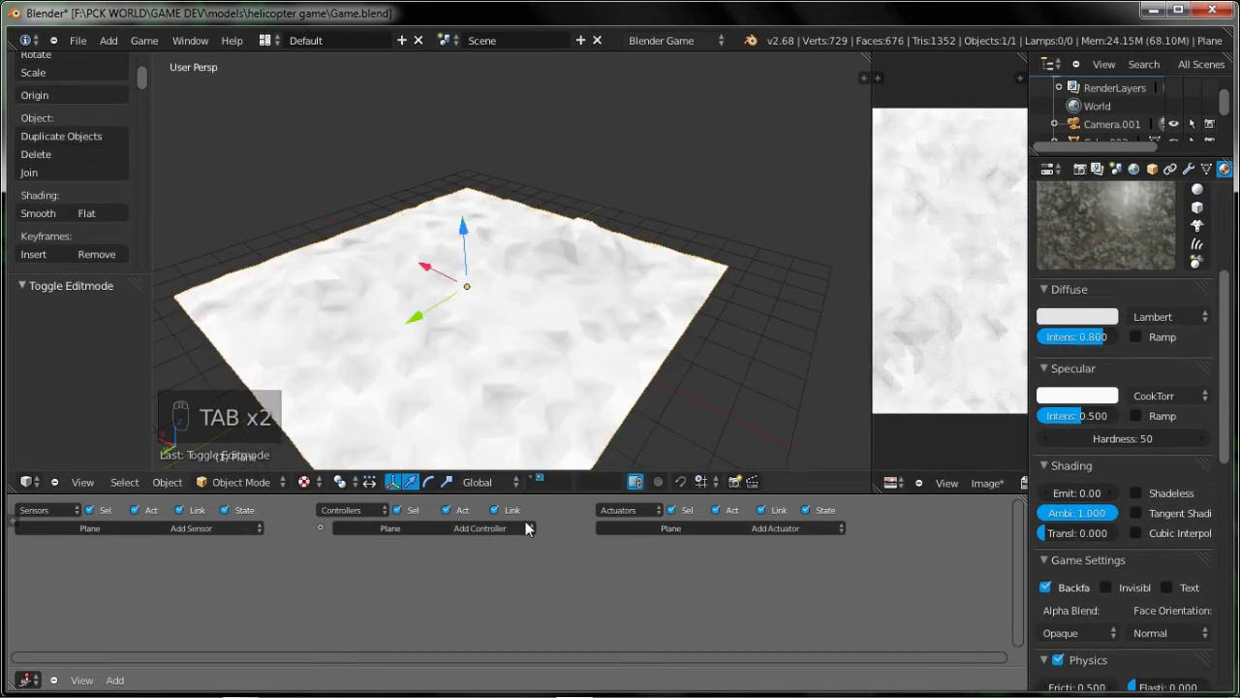
Show layer 1 with the helicopter and rename the scene as level 1.
left_click(445, 39)
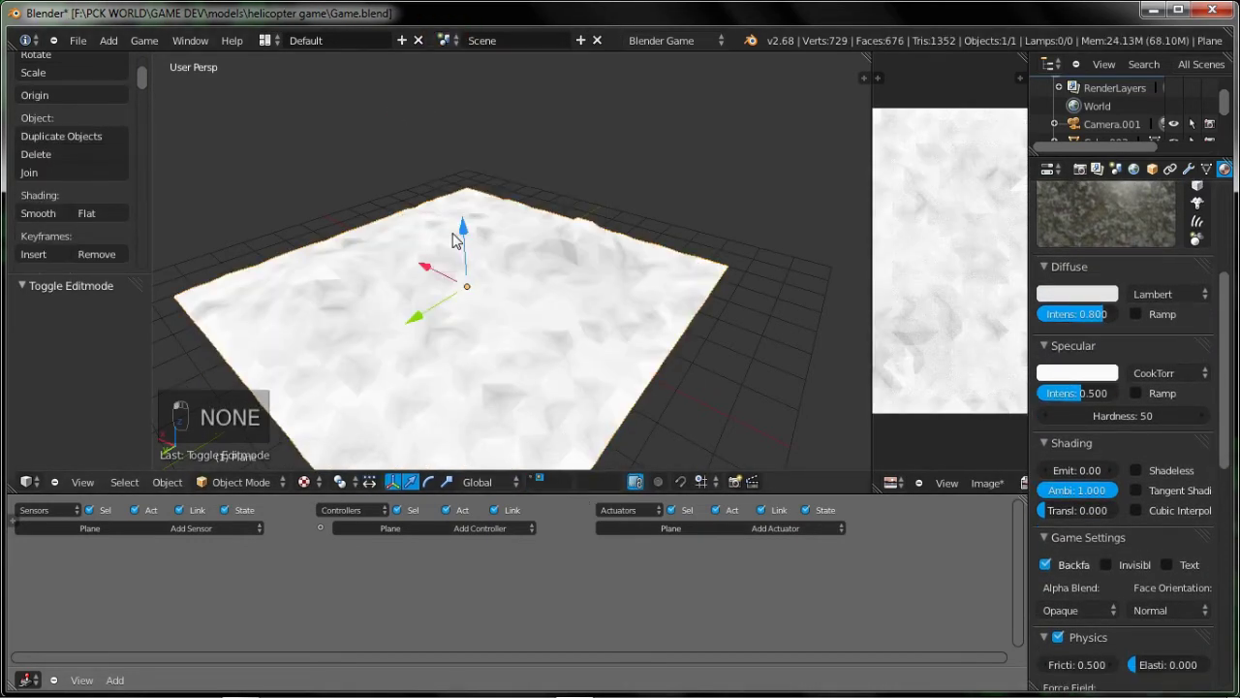
key("1")
key("1")
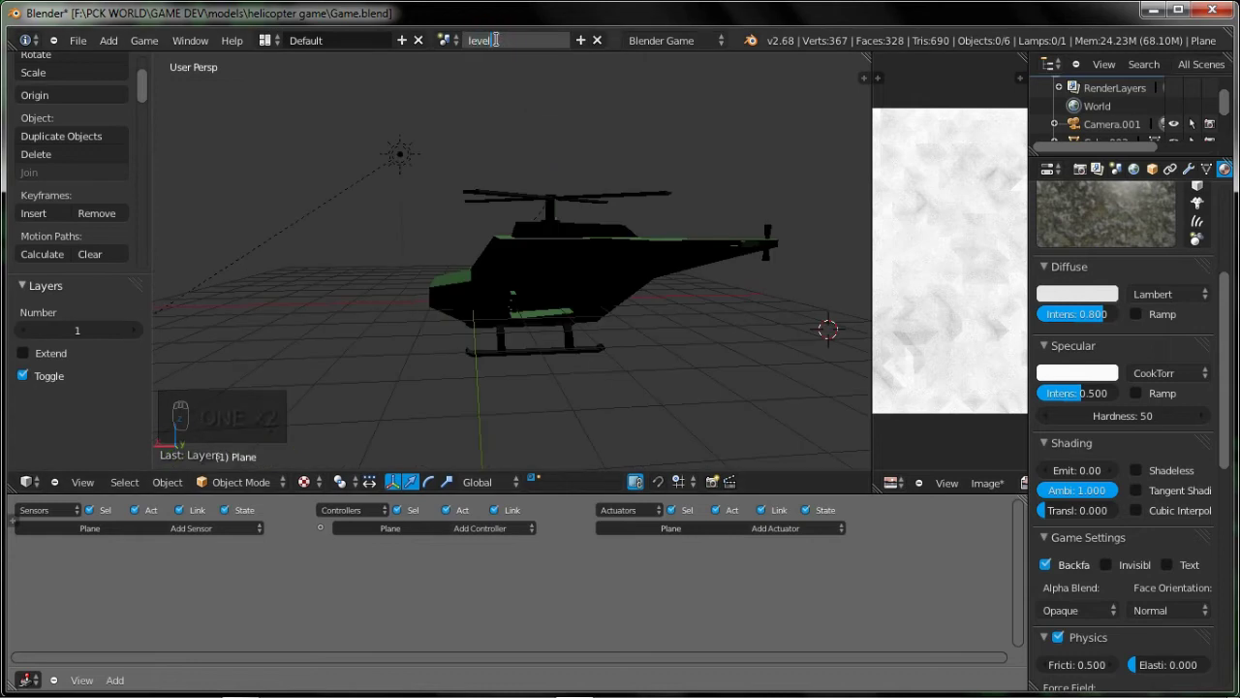
Switch back to layer 2 with the terrain and save the file.
middle_click_drag(497, 190, 426, 235)
scroll(425, 235, "down", 3)
key("2")
scroll(585, 326, "down", 6)
scroll(558, 330, "up", 5)
key("ctrl+s")
Rename the terrain plane object as land1.
middle_click_drag(558, 335, 581, 339)
left_click(1080, 169)
left_click(1135, 168)
left_click(1187, 170)
left_click(1152, 169)
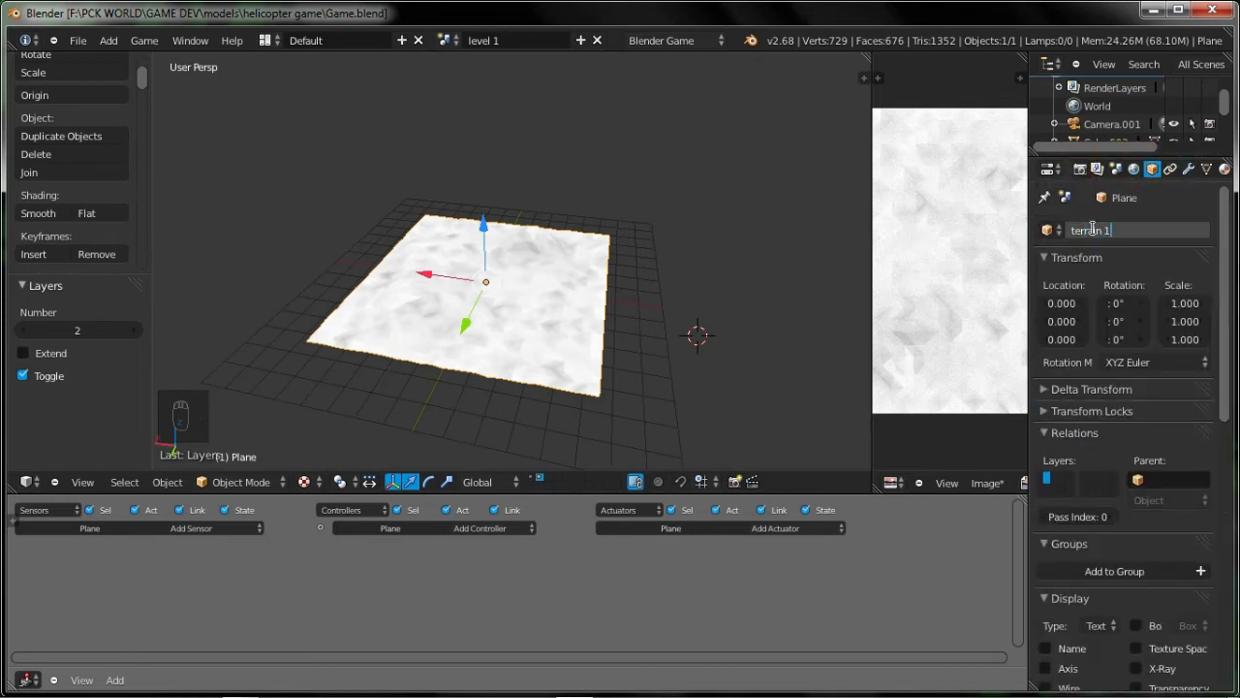
key("Return")
scroll(478, 426, "up", 1)
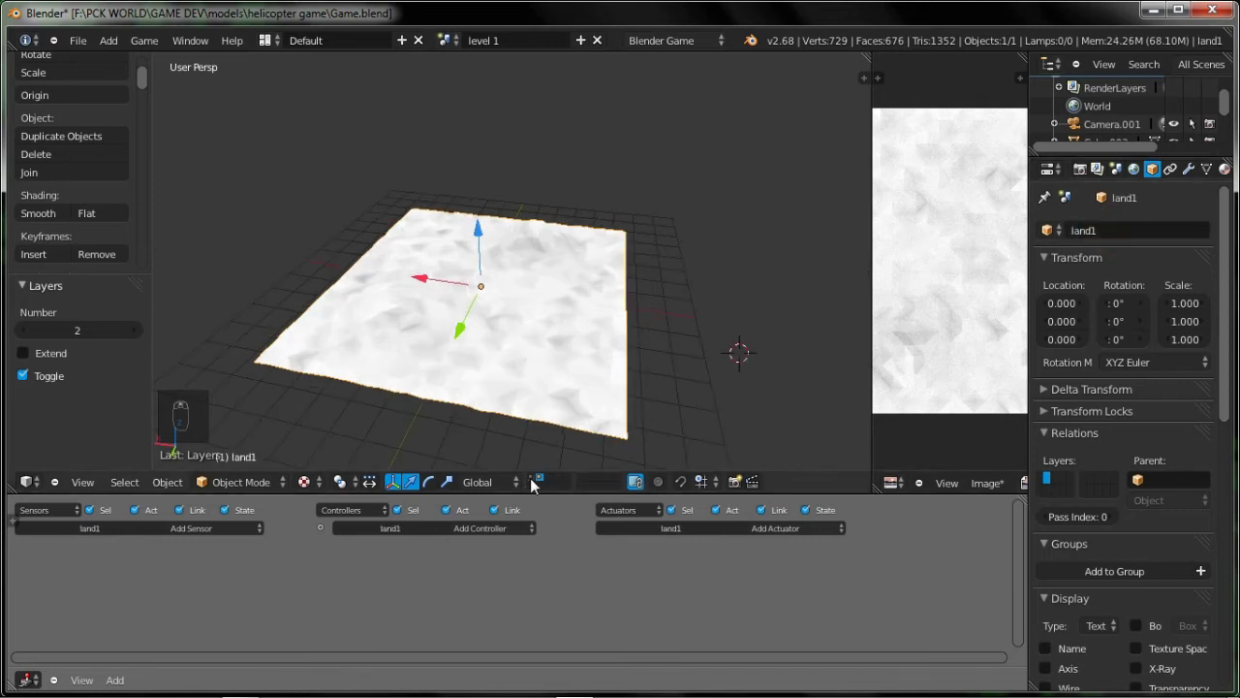
Show layer 1, centre the 3D cursor and add a Plain Axes empty at the origin.
left_click(533, 478)
scroll(441, 315, "down", 3)
middle_click_drag(409, 337, 407, 288, "shift")
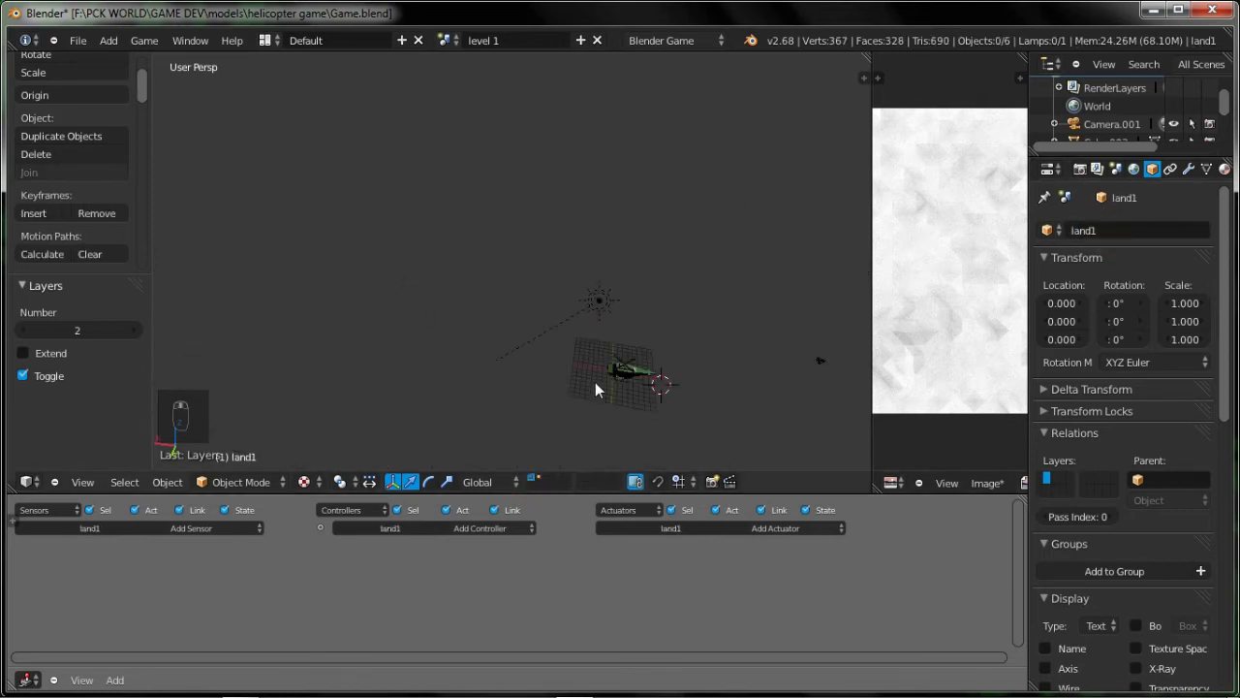
key("shift+c")
key("shift+a")
mouse_move(528, 506)
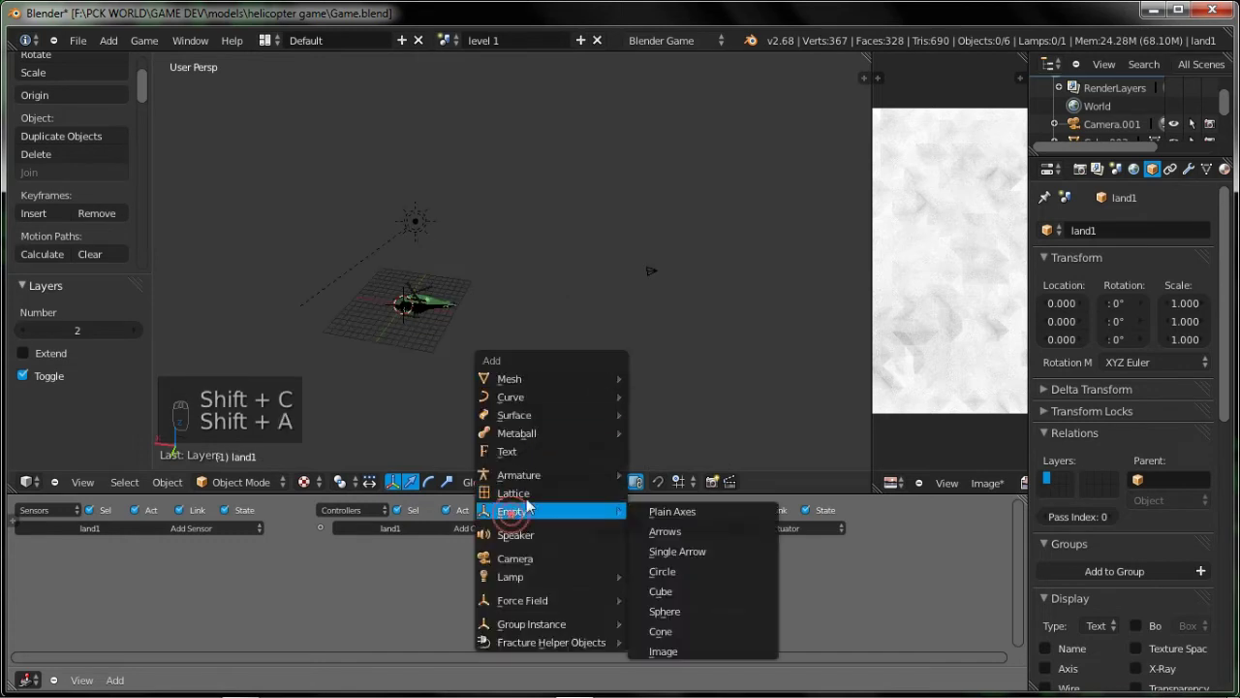
left_click(651, 515)
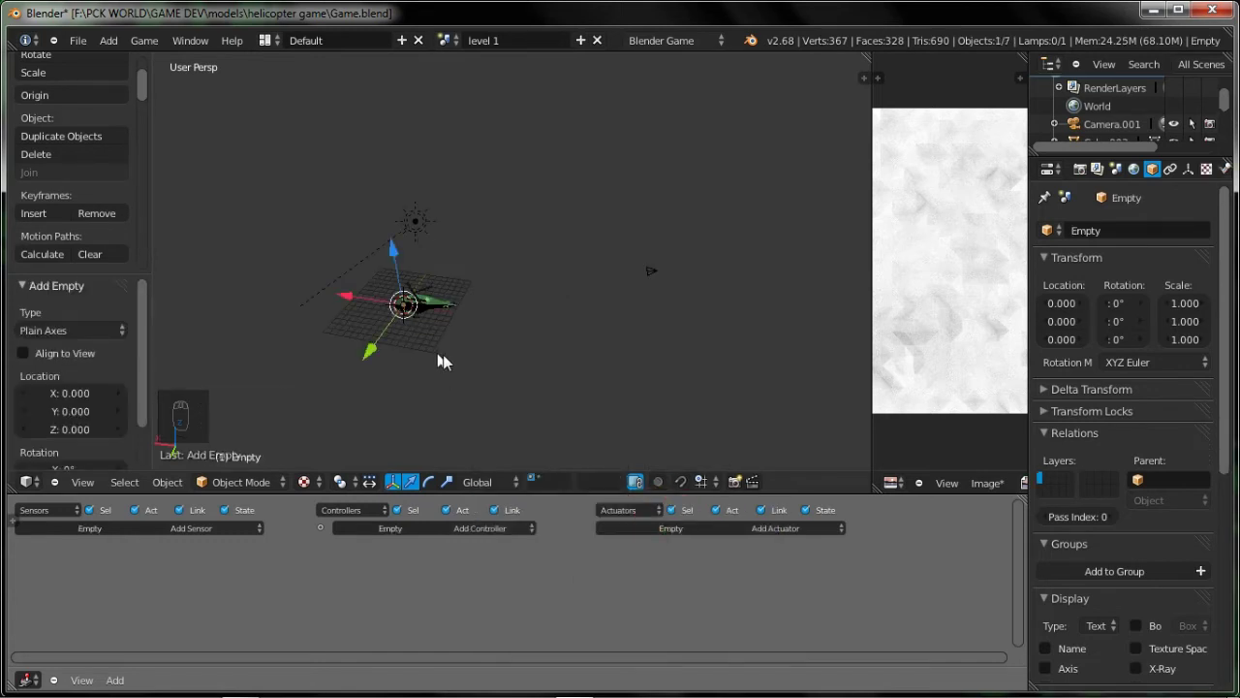
Move the empty along X to about 53.63 and, in camera view, rename it as landsystem.
left_click_drag(370, 339, 245, 353)
middle_click_drag(375, 348, 644, 275, "shift")
left_click_drag(498, 280, 218, 309)
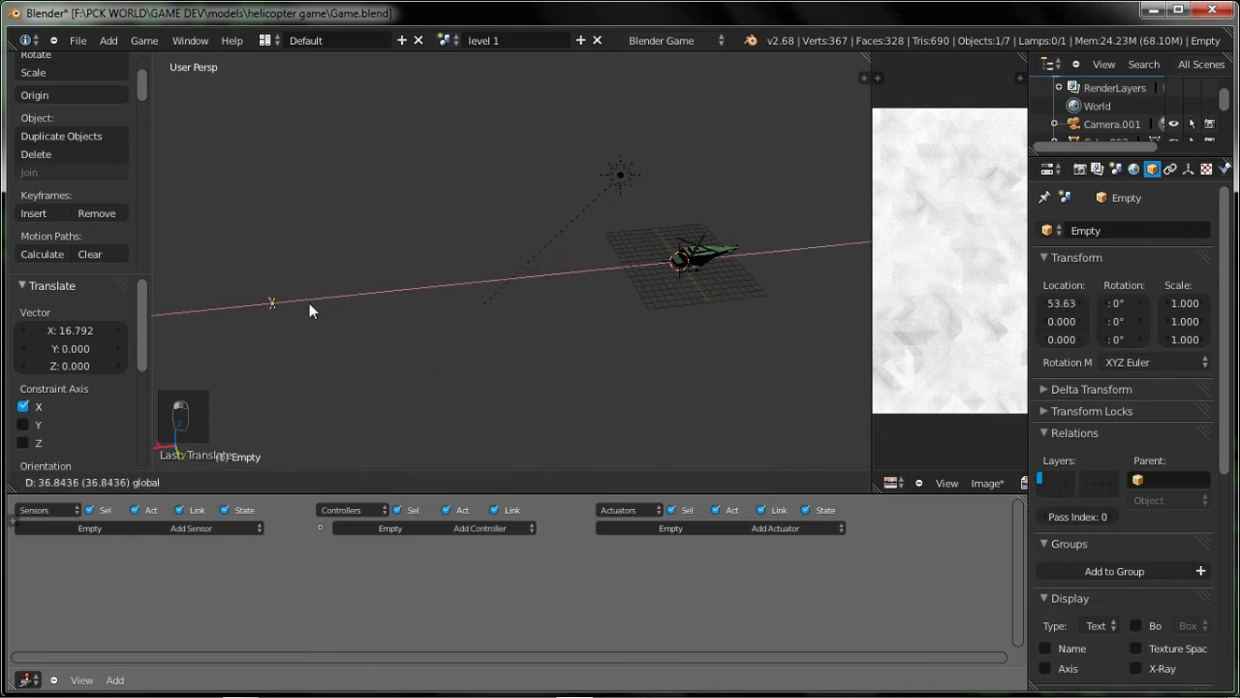
key("KP_0")
key("KP_5")
key("KP_0")
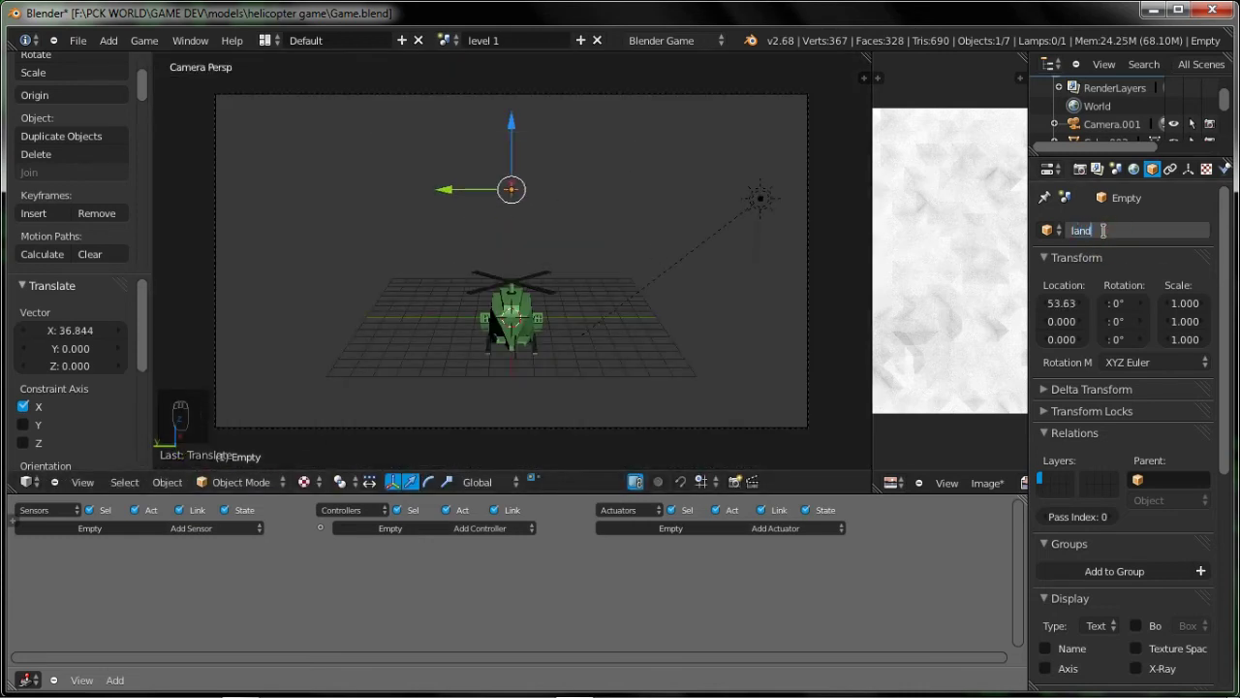
Give landsystem an Edit Object actuator set to Add Object with land1 as its object.
left_click(216, 527)
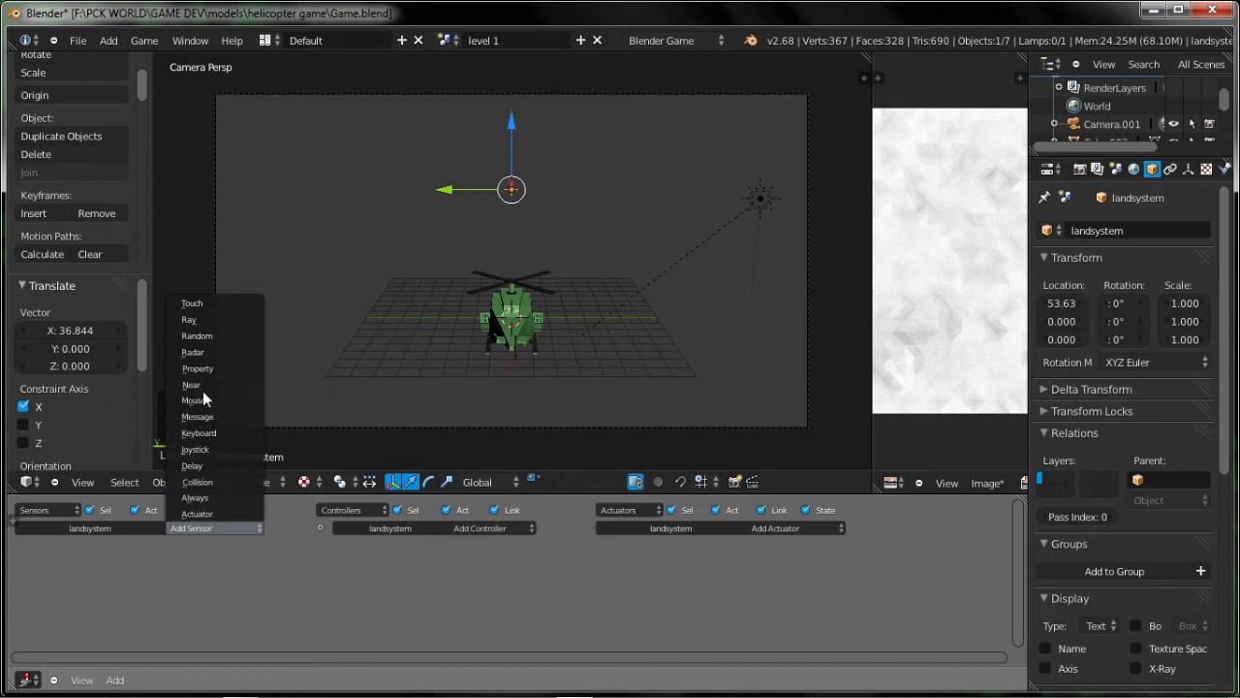
left_click(790, 529)
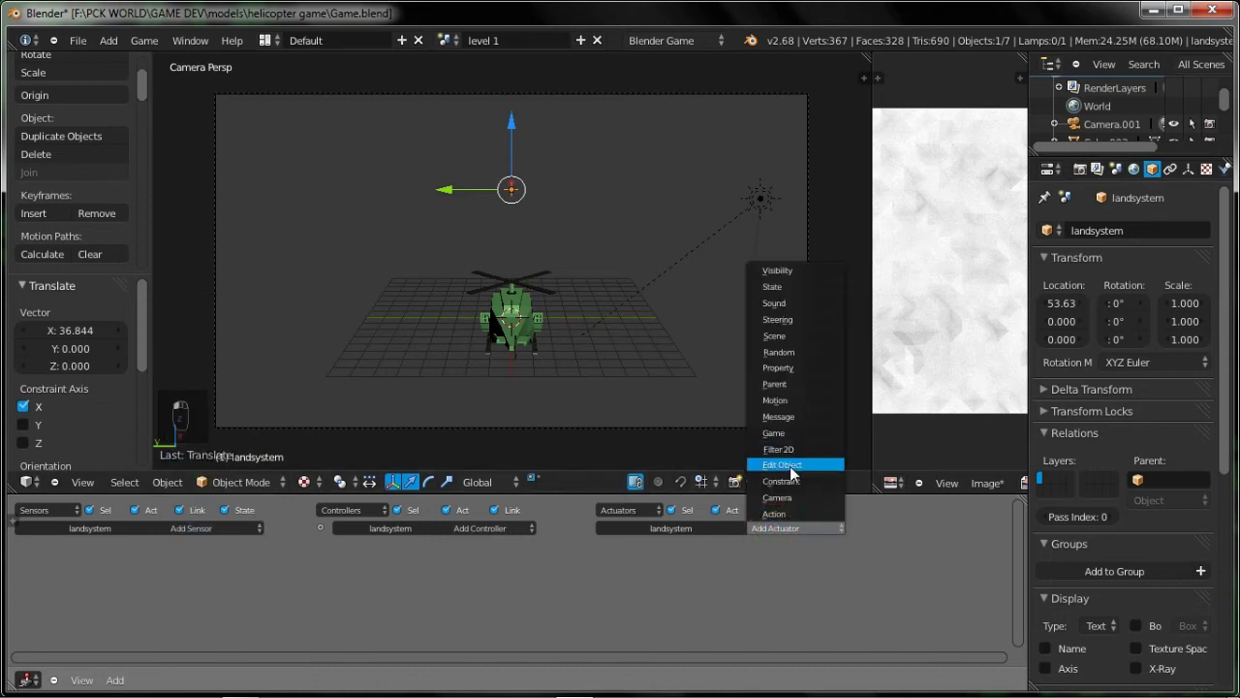
left_click(792, 465)
left_click(683, 604)
left_click(676, 536)
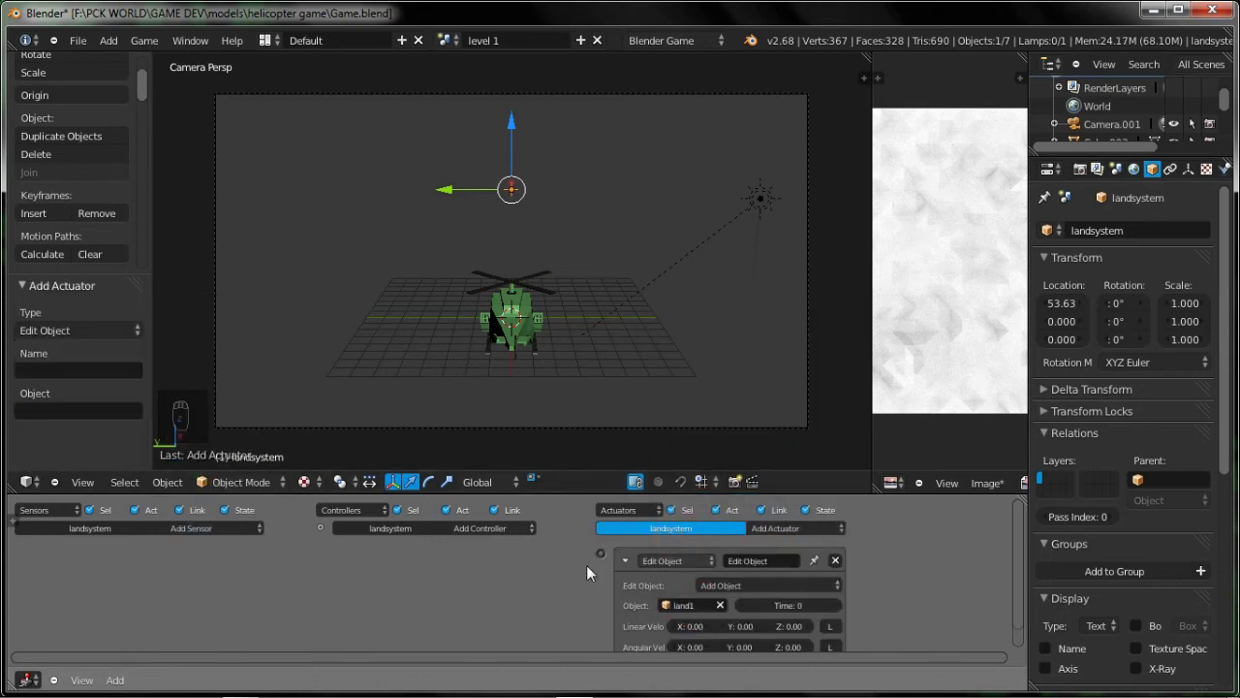
Add an Always sensor with true level triggering to landsystem and connect it to the Edit Object actuator.
left_click(217, 528)
left_click(209, 502)
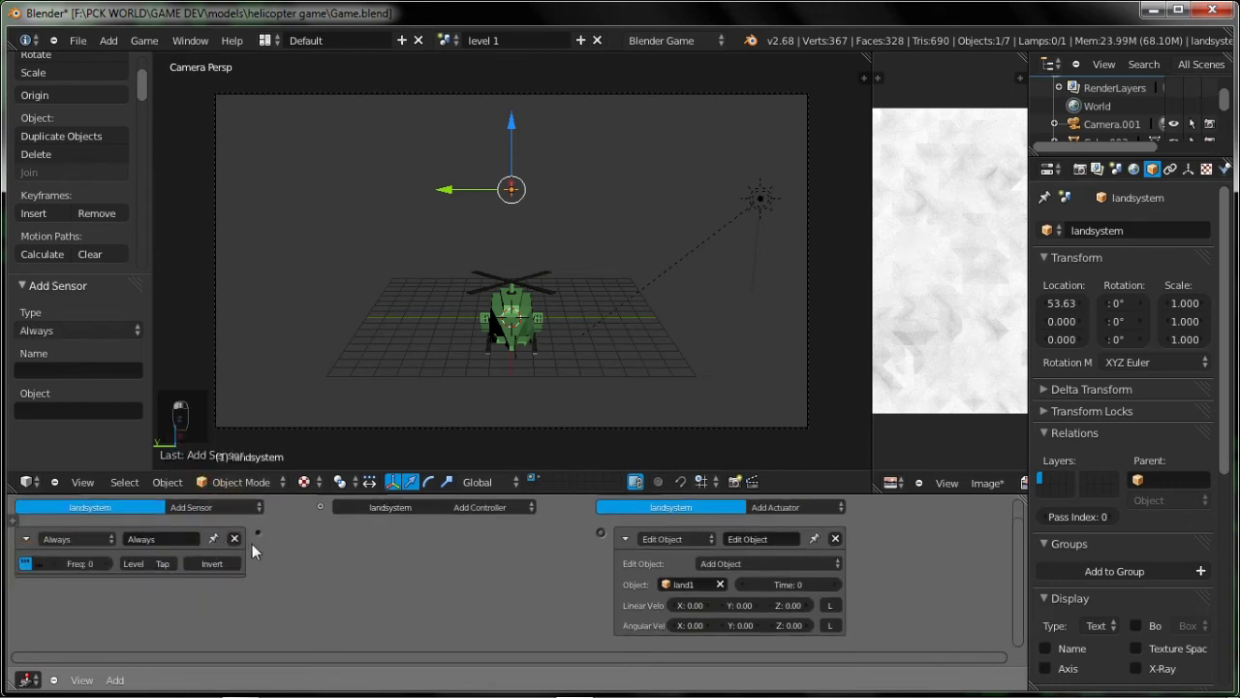
left_click_drag(566, 525, 601, 532)
On layer 2, give land1 an Always sensor and a Simple Motion actuator and connect them through an And controller.
left_click(539, 477)
right_click(538, 322)
left_click(217, 528)
left_click(220, 497)
left_click(775, 528)
left_click(782, 402)
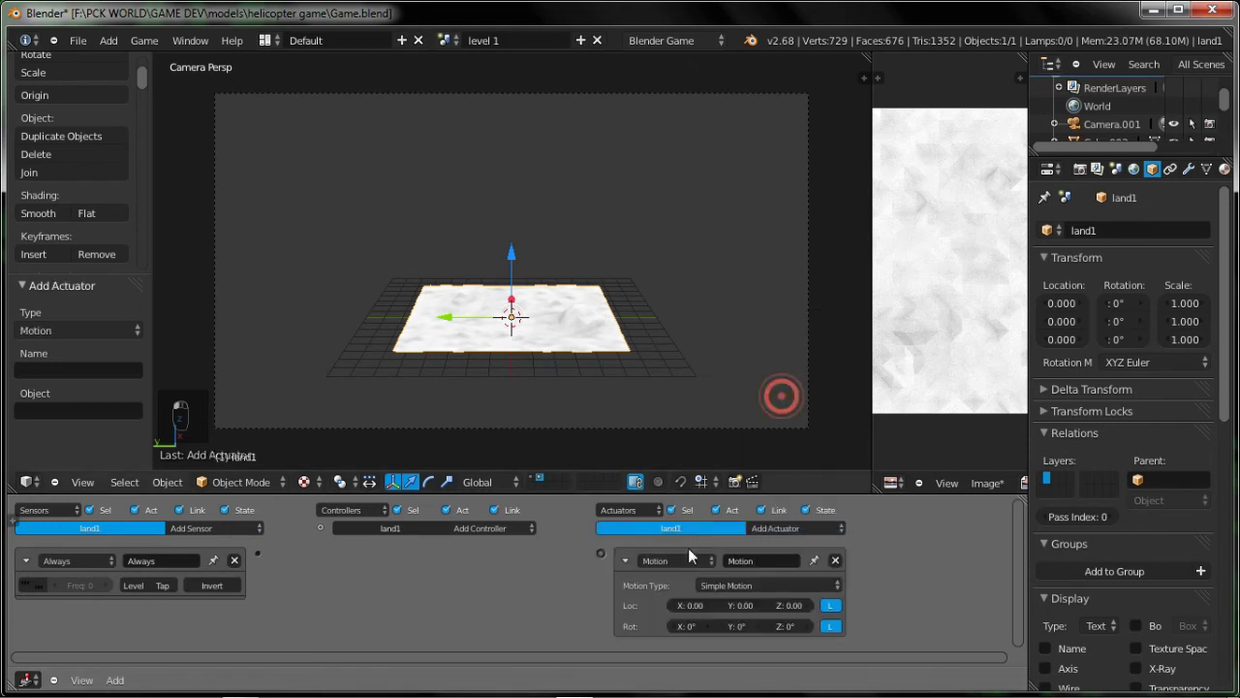
left_click_drag(604, 549, 602, 553)
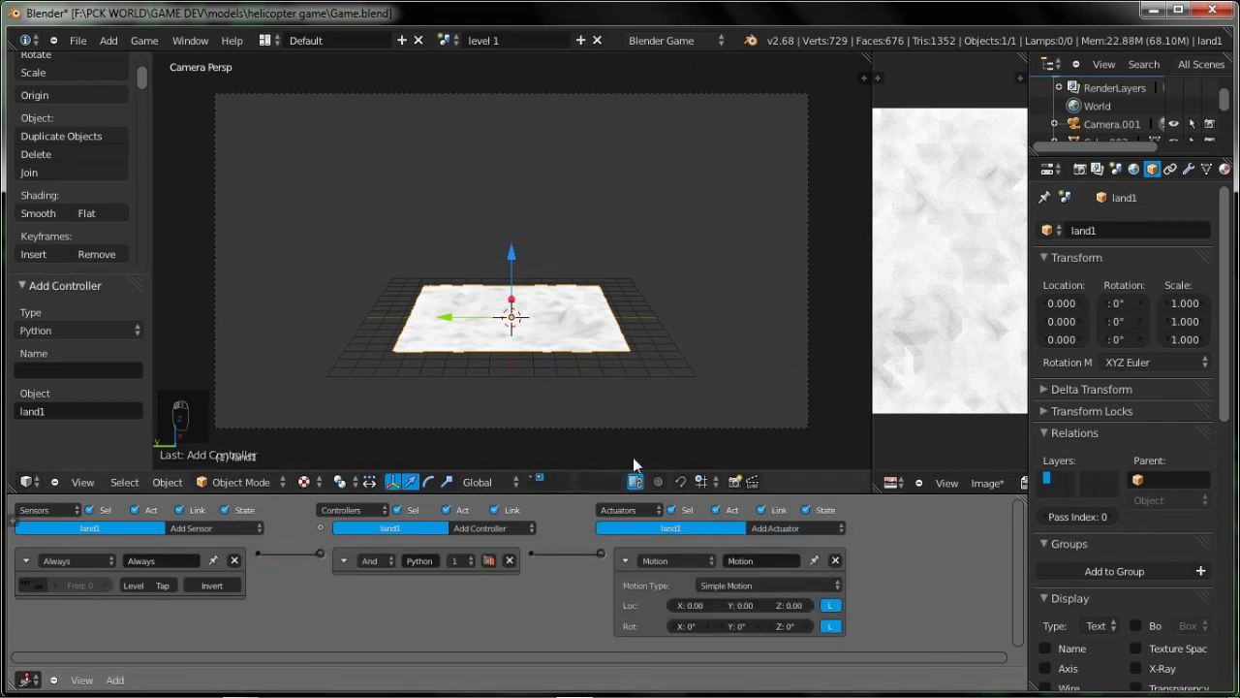
Set the X location of land1's Simple Motion actuator to -0.10 and test-run the game.
left_click(725, 604)
key("p")
key("Escape")
left_click(745, 608)
key("Return")
left_click(674, 607)
left_click(675, 606)
key("p")
key("Escape")
left_click(713, 605)
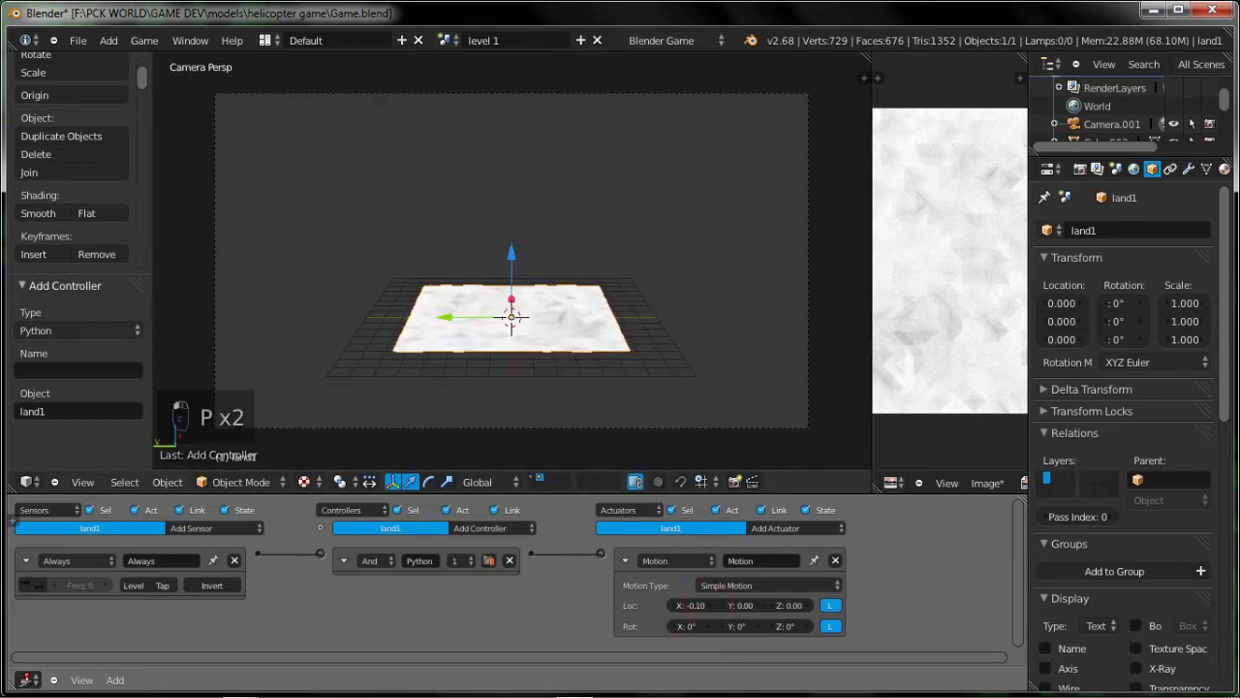
key("Escape")
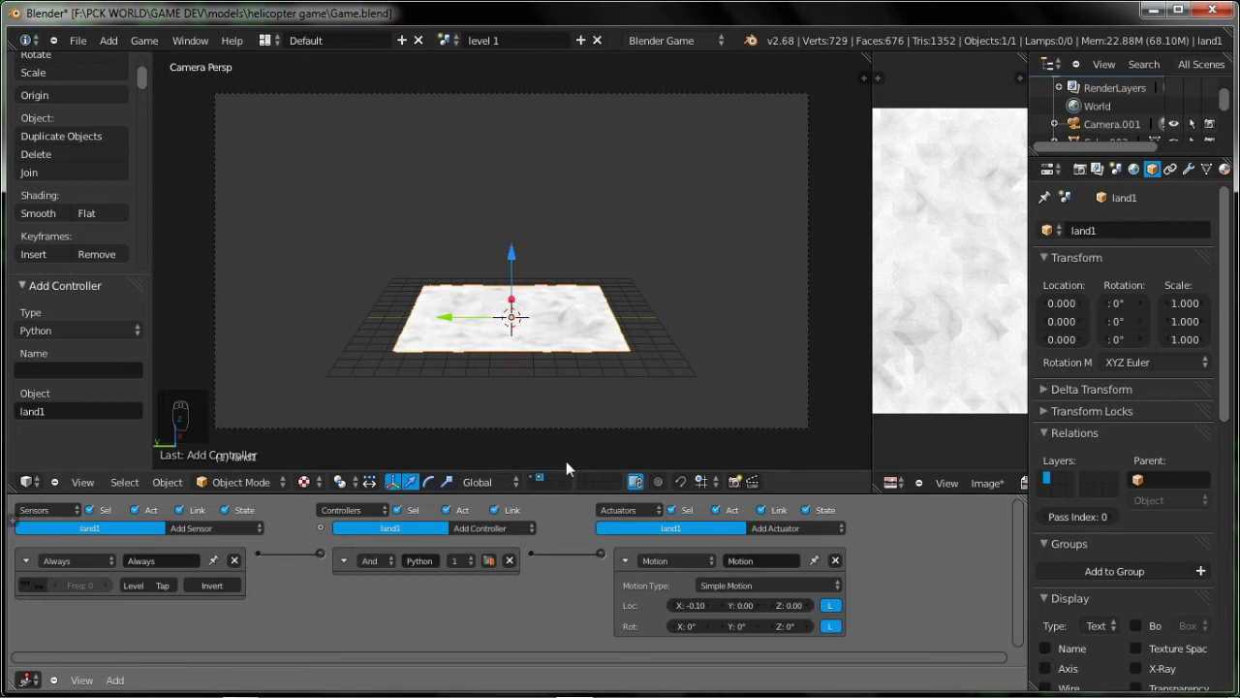
On layer 1, set the frequency of landsystem's Always sensor to 24 and test-run the game.
left_click(531, 476)
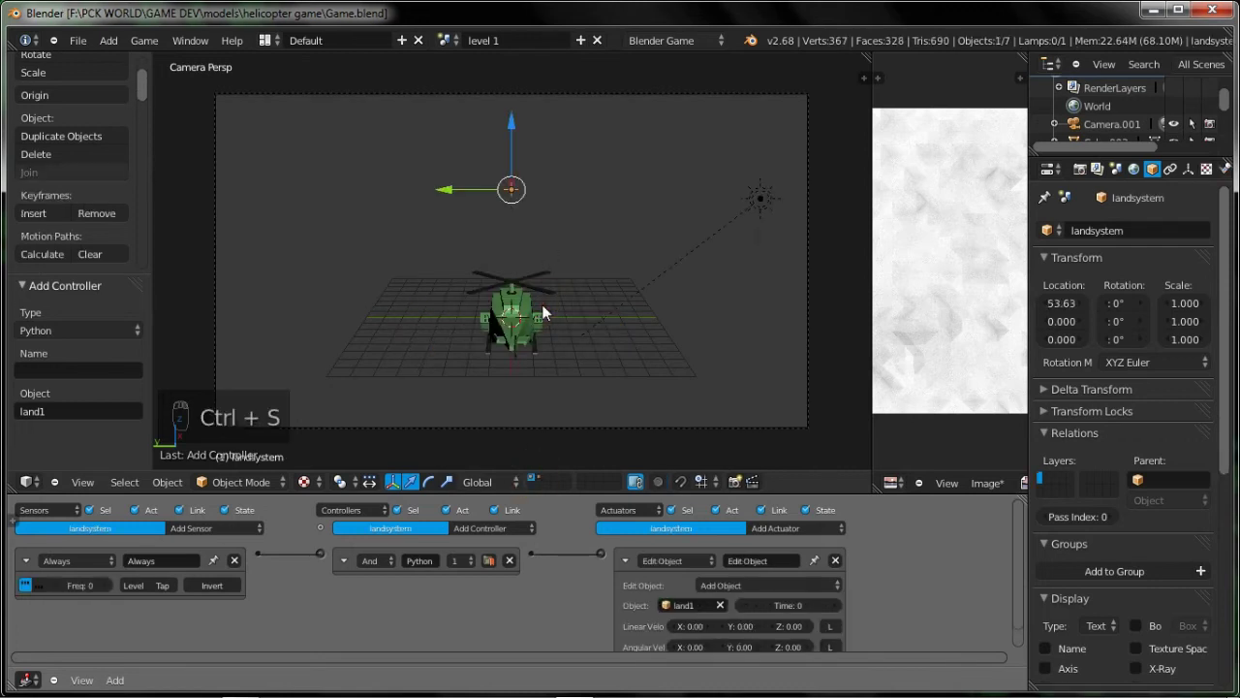
key("p")
key("Escape")
left_click(79, 585)
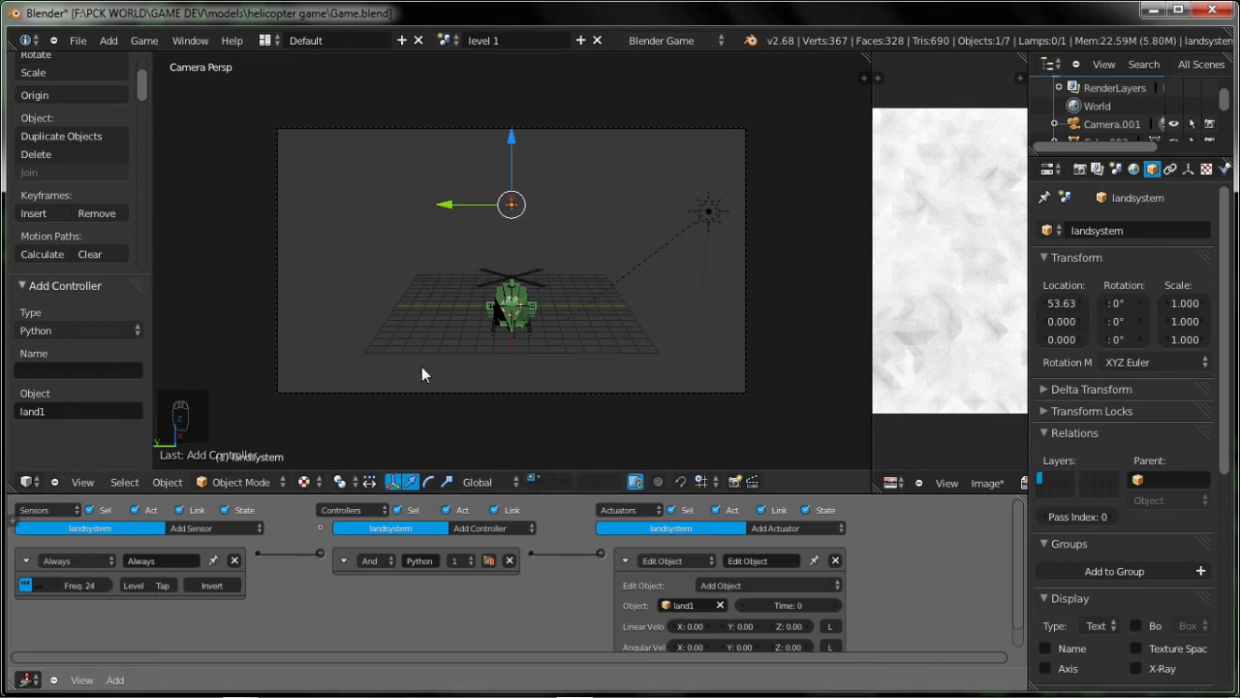
key("p")
key("Escape")
Turn on Show Physics Visualization, run the game in top view to inspect the spawned land tiles, and save the file.
key("KP_7")
key("KP_5")
key("KP_Decimal")
left_click(150, 41)
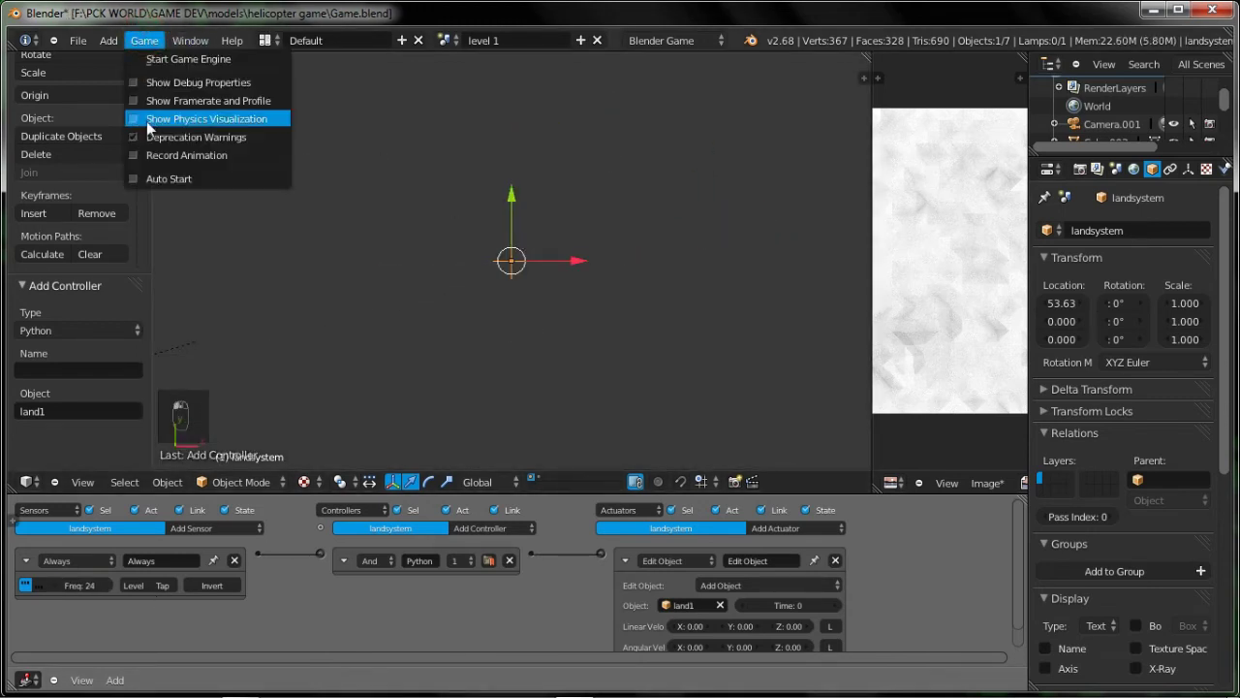
left_click(138, 118)
key("p")
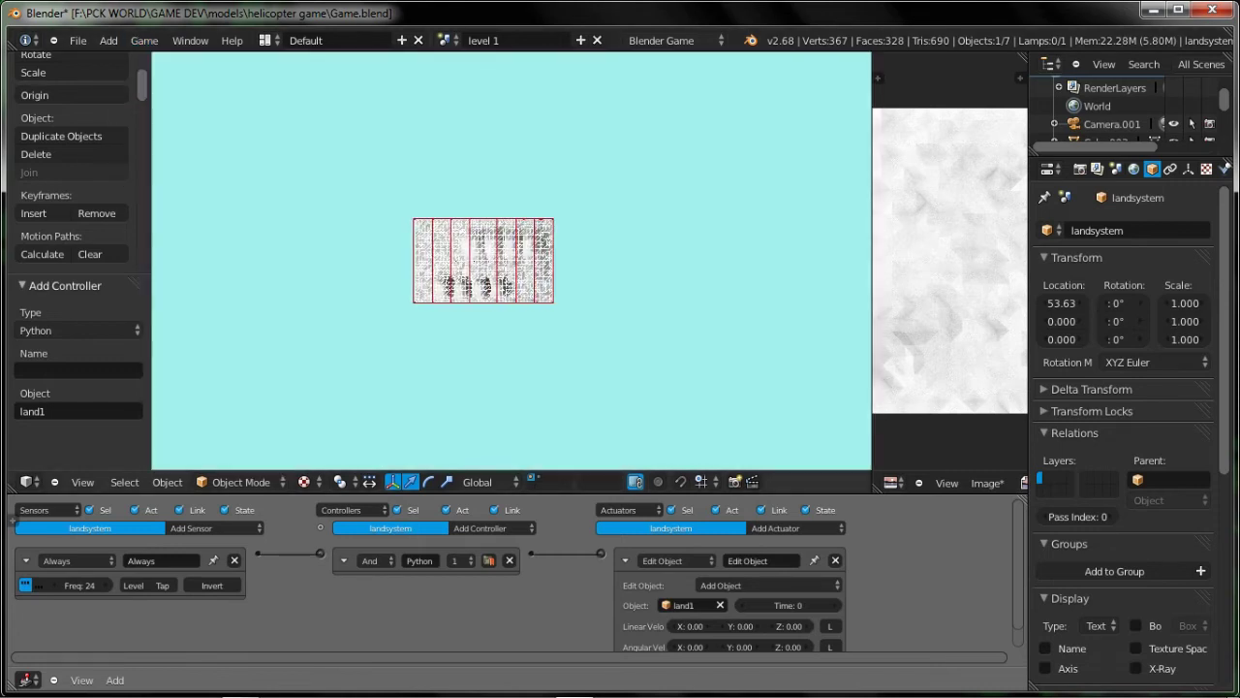
key("Escape")
key("p")
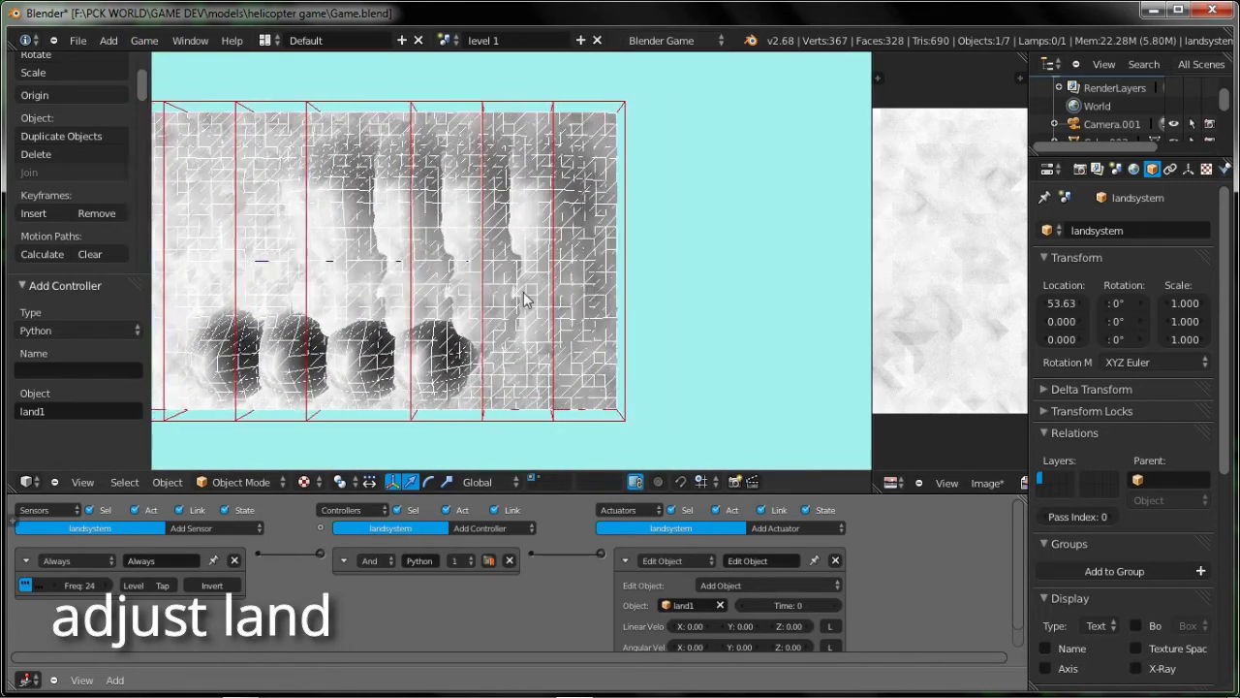
key("Escape")
key("ctrl+s")
Set the frequency of landsystem's Always sensor to 110 and test-run the game from above.
left_click(523, 292)
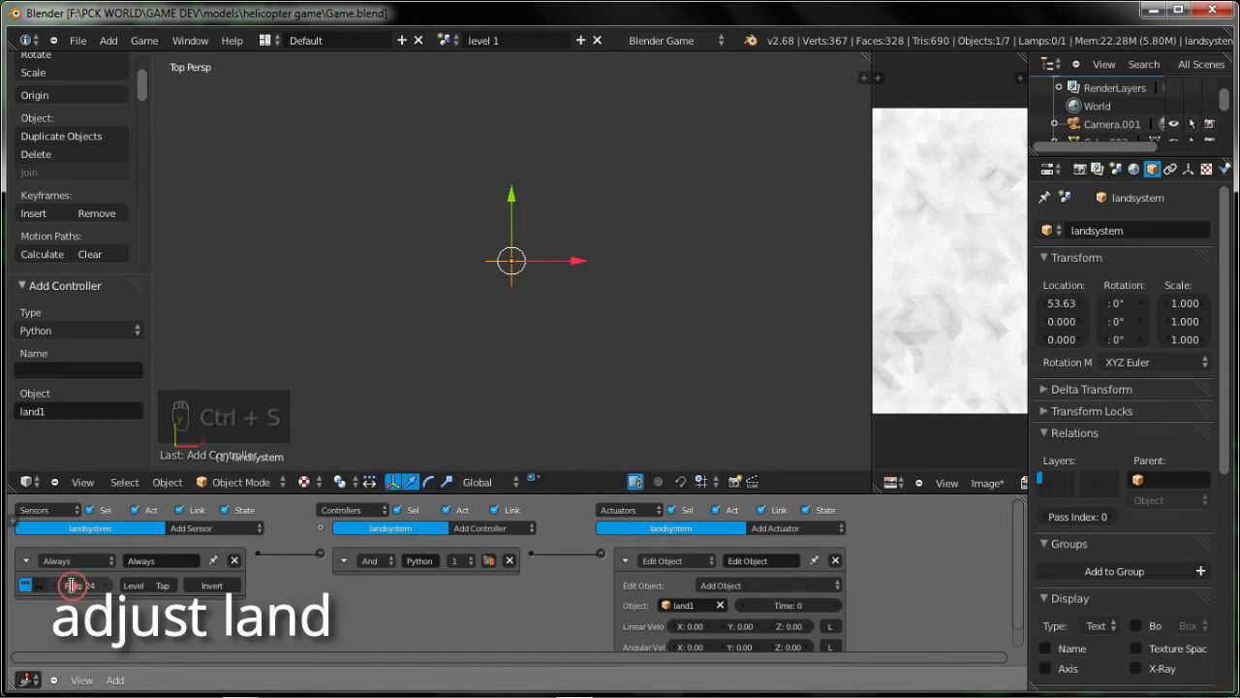
left_click(71, 585)
type("110")
key("Return")
key("p")
key("Escape")
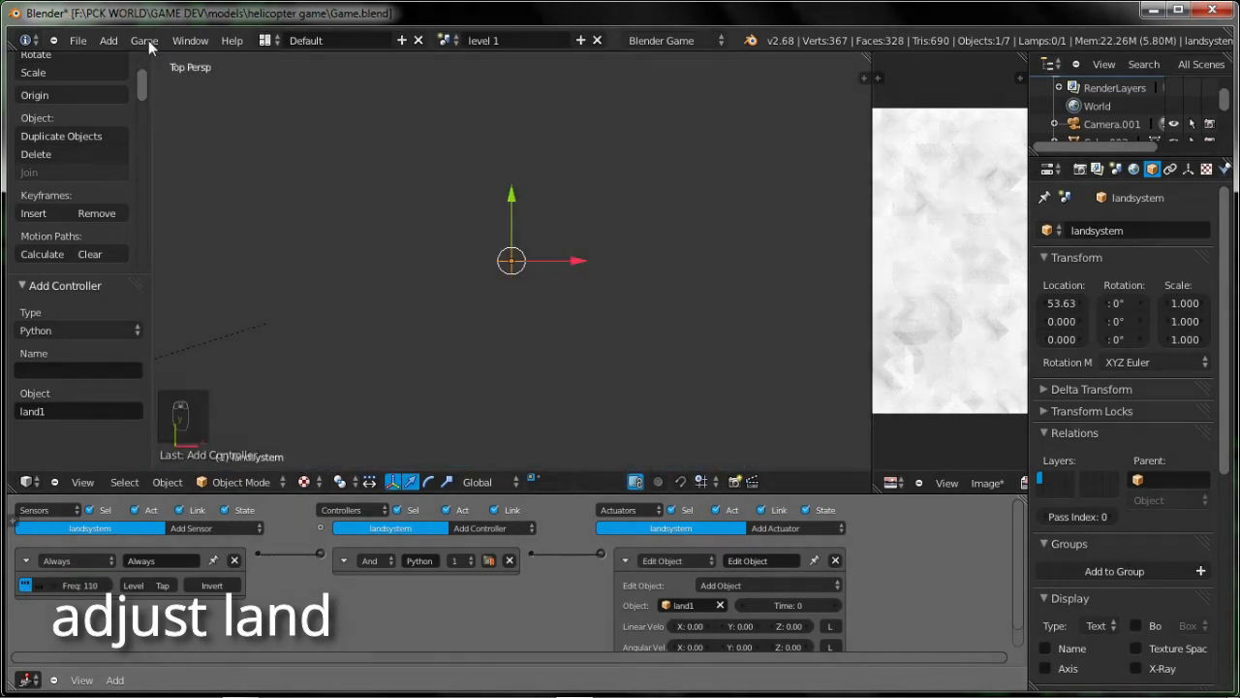
Turn off Show Physics Visualization, lower the Always sensor's frequency to 109, and check the tile spacing by running the game.
left_click(145, 40)
left_click(198, 120)
key("p")
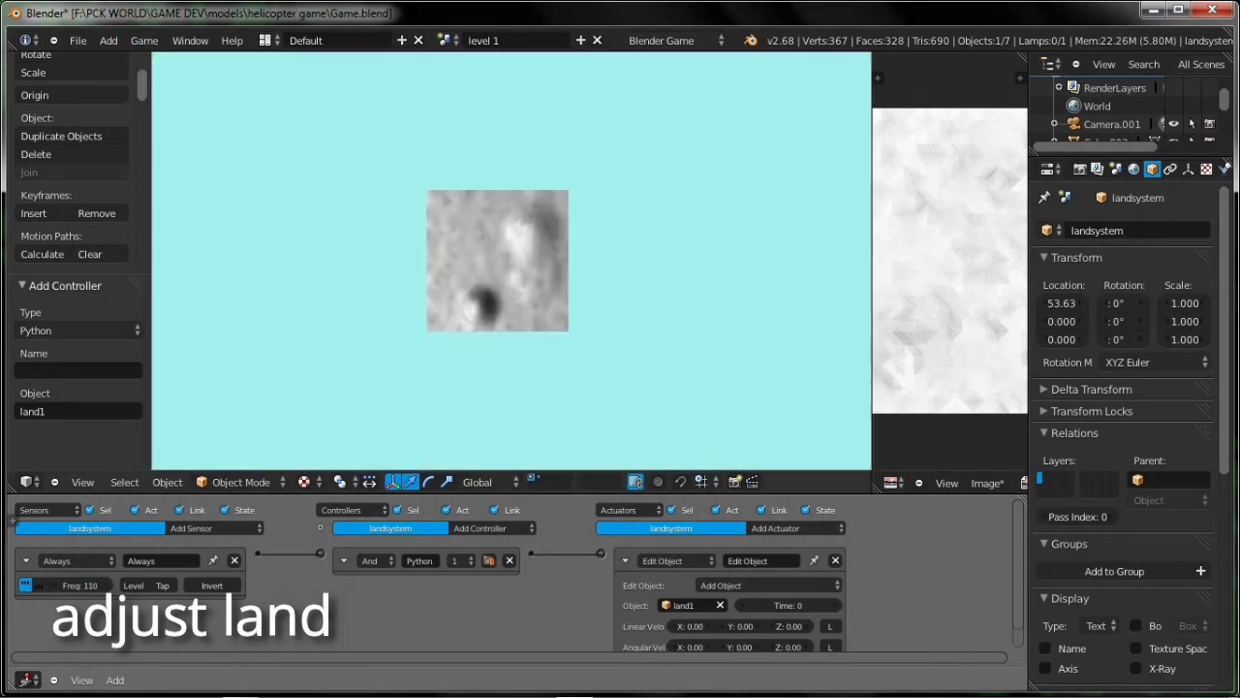
key("Escape")
left_click(57, 584)
key("p")
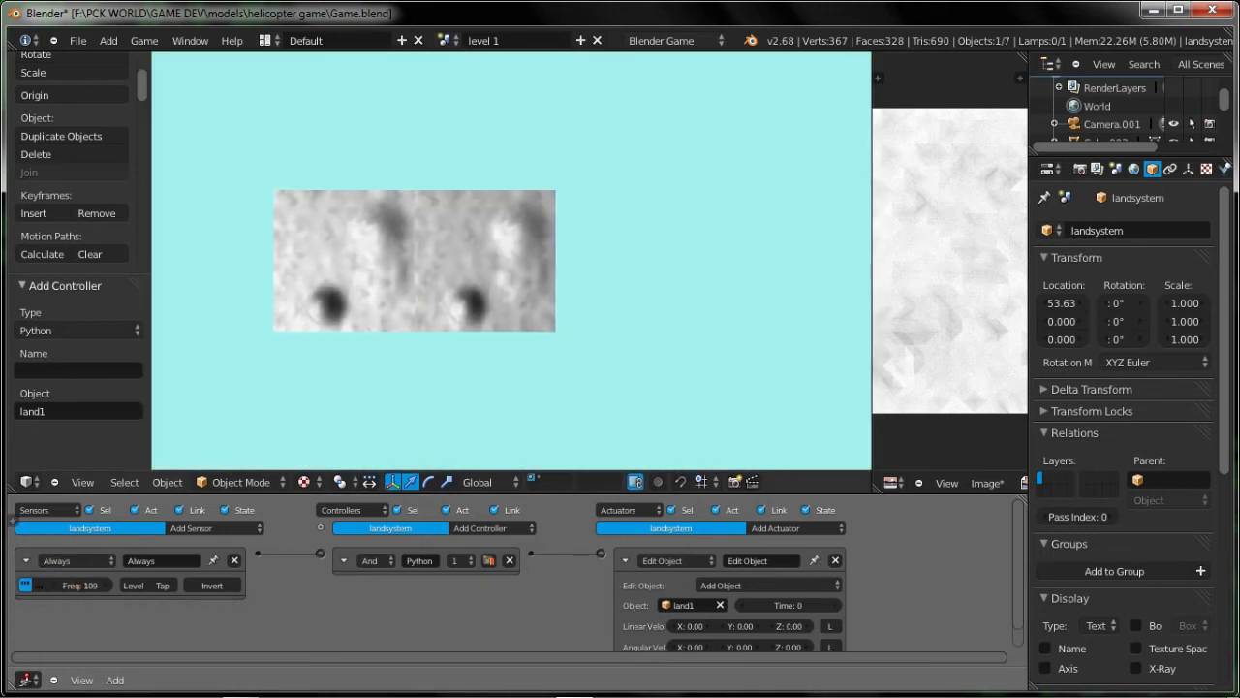
key("Escape")
Save the file in camera view and play the game to check the helicopter against the spawned land.
key("KP_0")
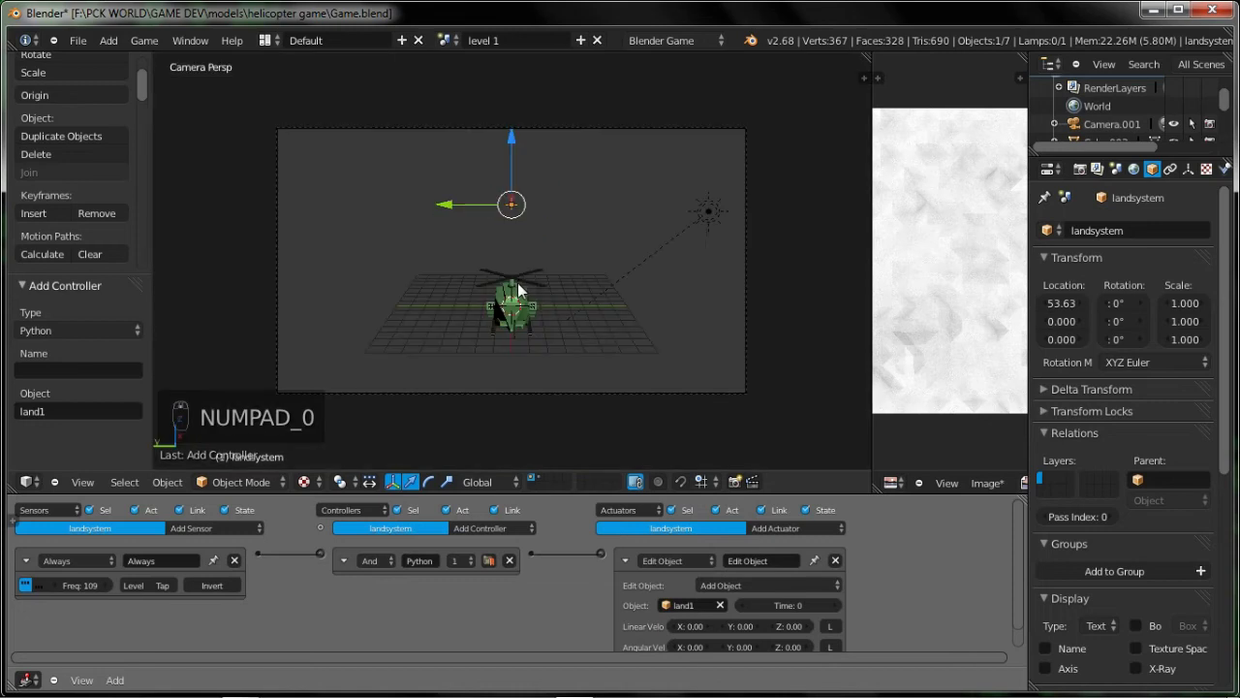
key("ctrl+s")
left_click(563, 291)
key("p")
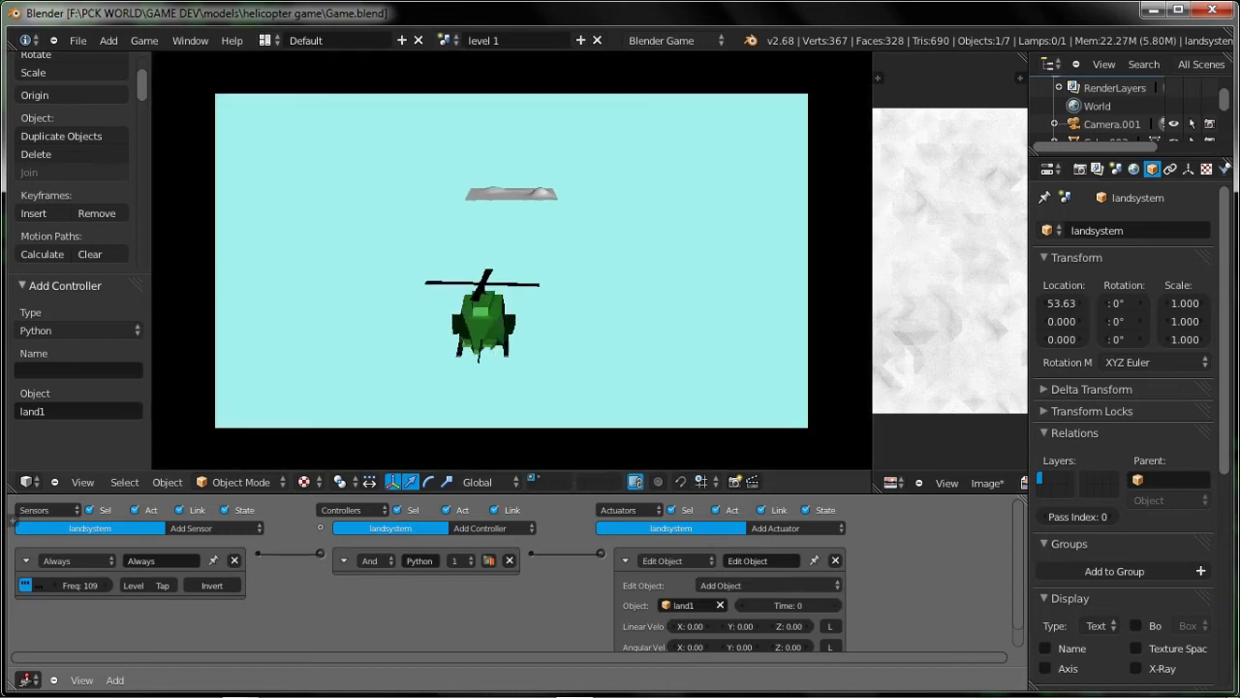
key("Right")
key("Left")
key("Escape")
On layer 2, scale land1 up to about 3.14 and test-run the game from layer 1.
key("2")
right_click(601, 326)
key("s")
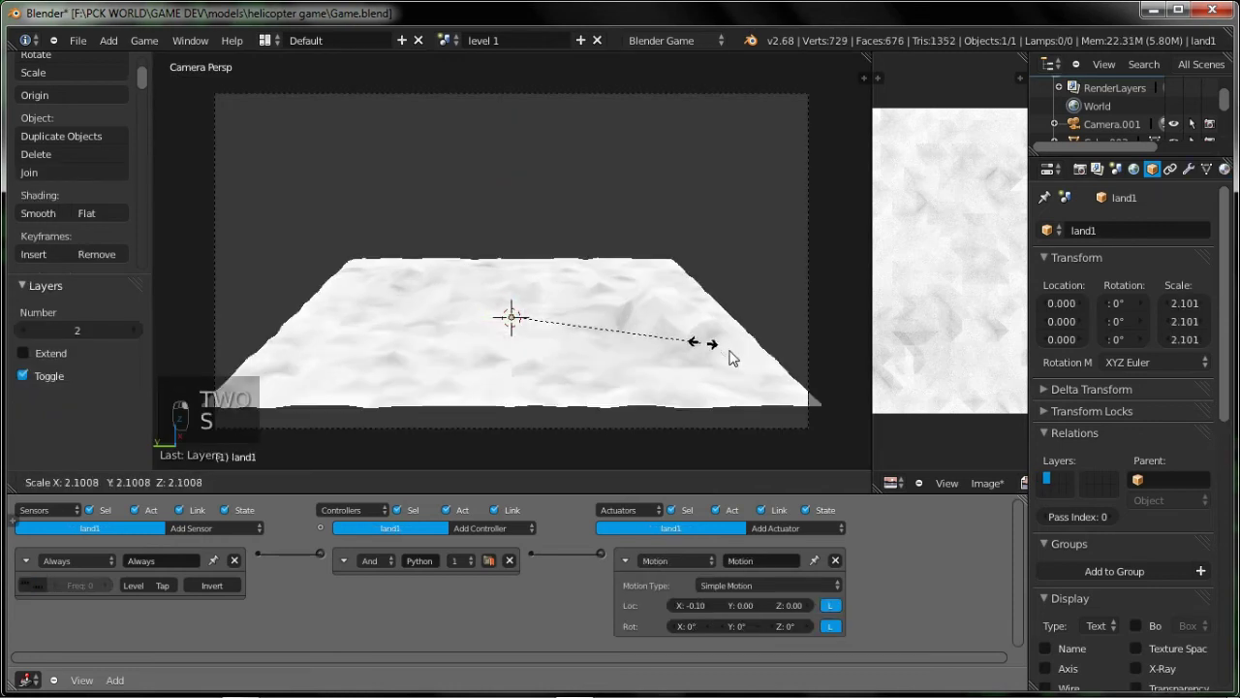
left_click(756, 366)
key("s")
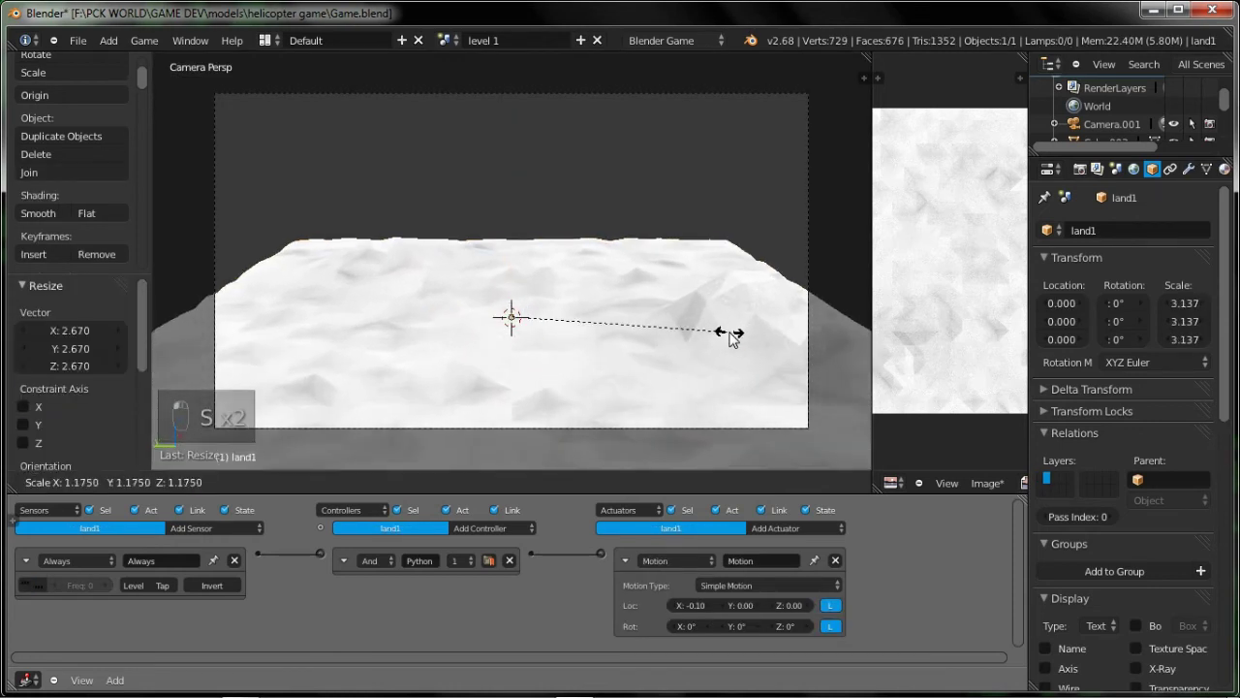
left_click(653, 364)
left_click(528, 480)
key("p")
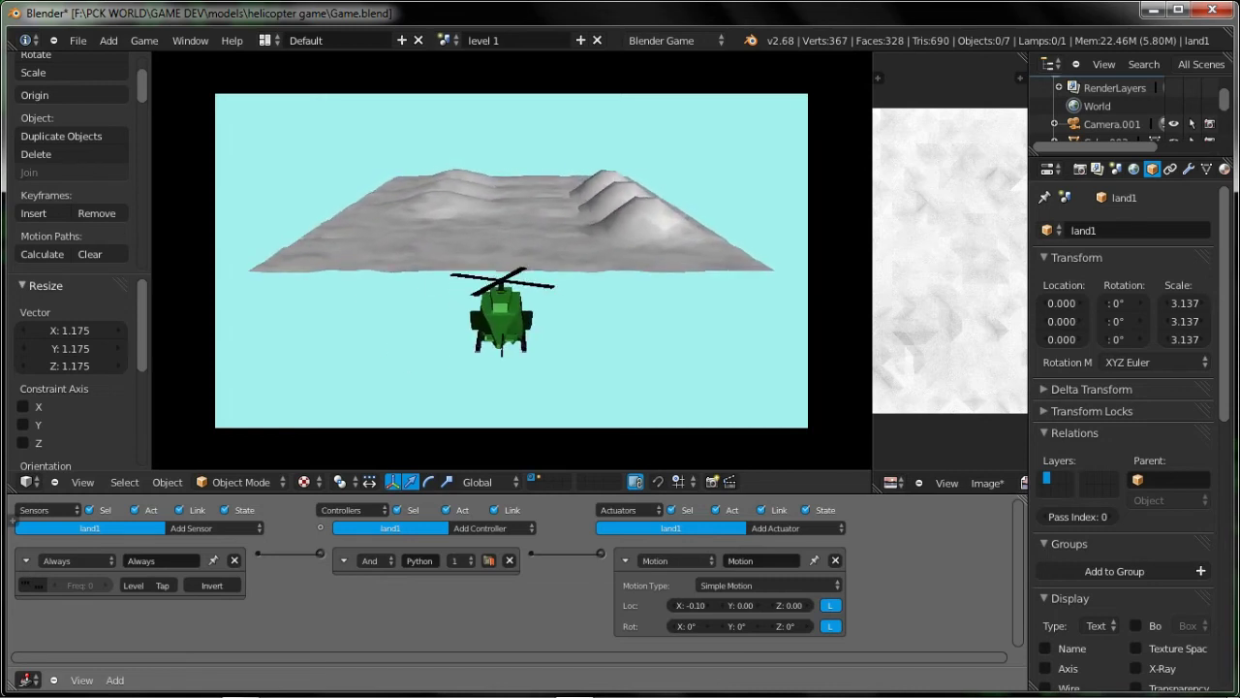
key("Escape")
Scale land1 further to about 5.31, move it along X to about 14.13, and test-run the game from layer 1.
left_click(540, 477)
key("s")
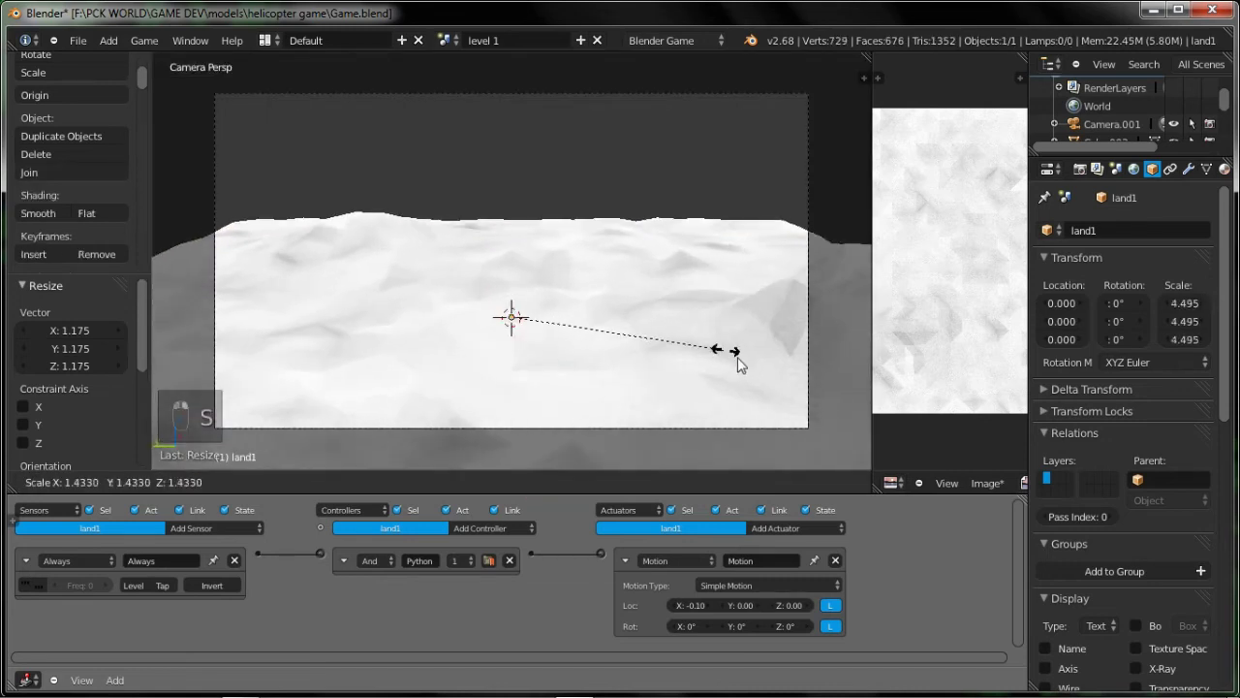
left_click(749, 361)
scroll(523, 325, "down", 2)
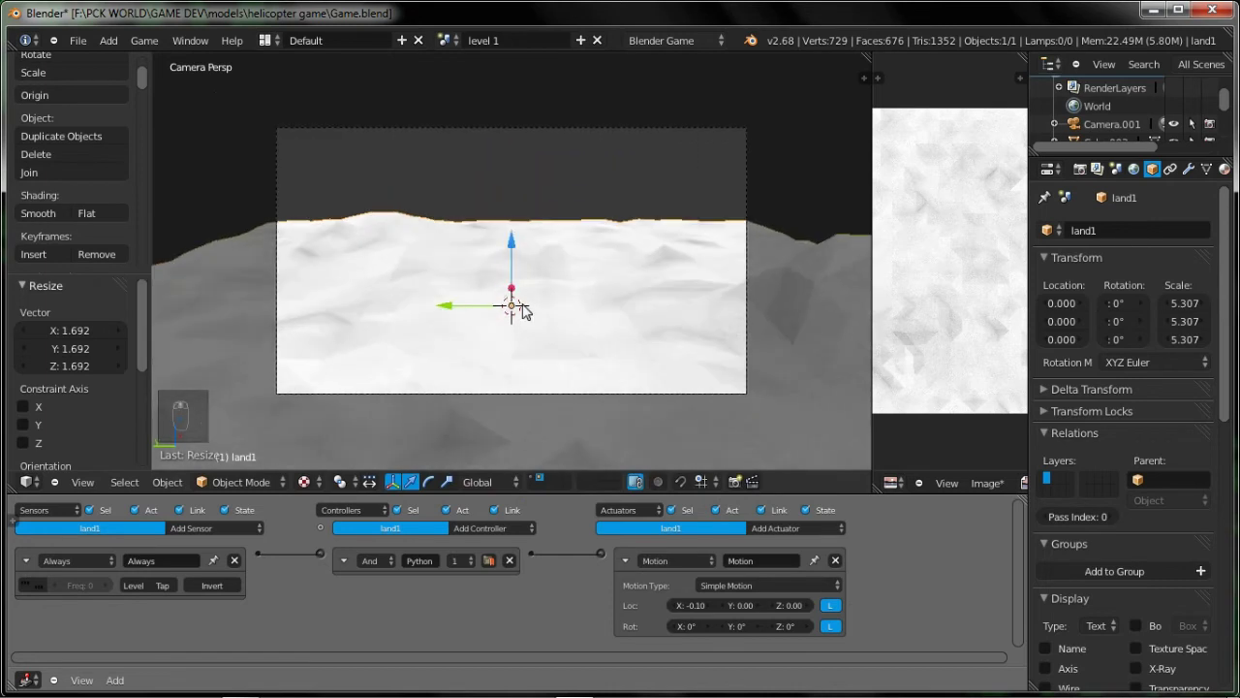
key("g")
key("x")
left_click(530, 484)
left_click(533, 478)
key("p")
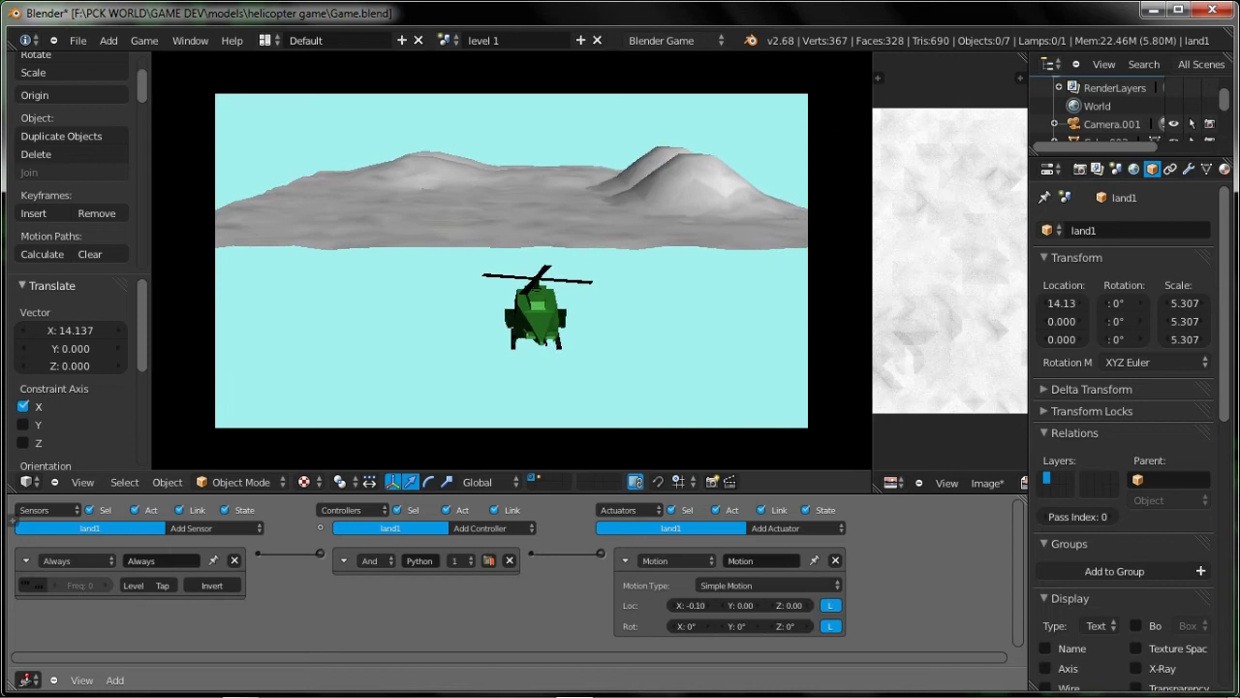
key("Escape")
Select landsystem, turn on Show Physics Visualization, save the file, and run the game in top orthographic view.
right_click(547, 238)
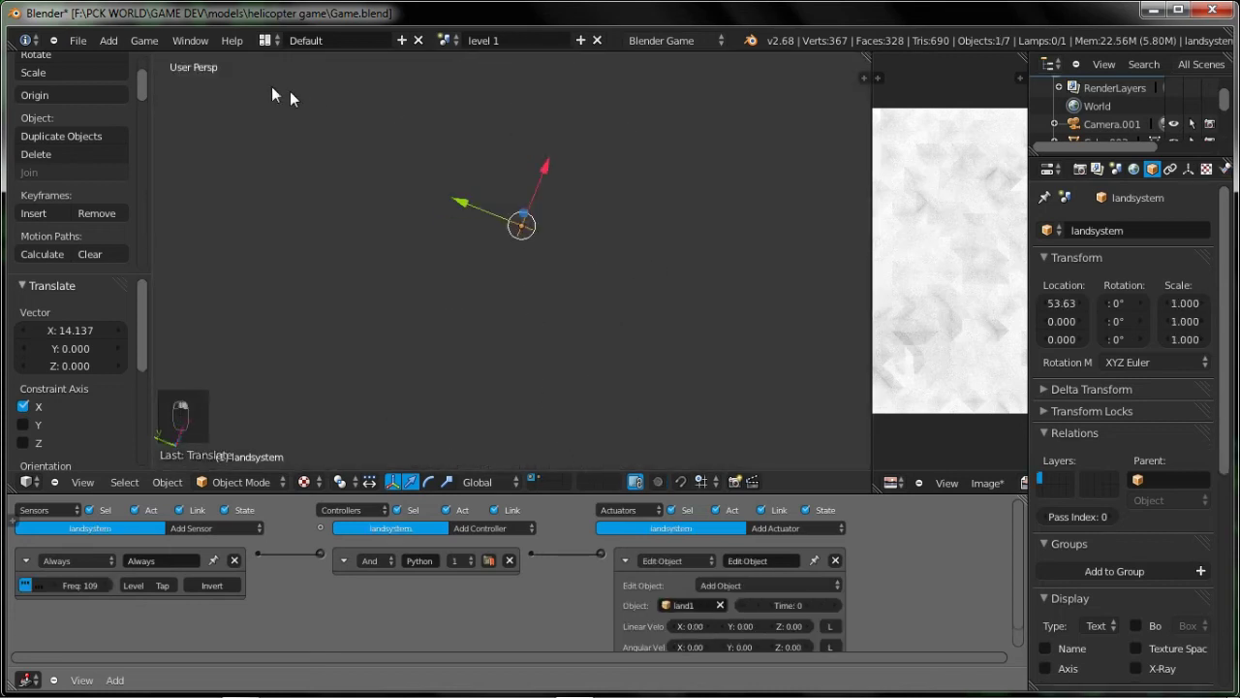
left_click(78, 40)
mouse_move(147, 39)
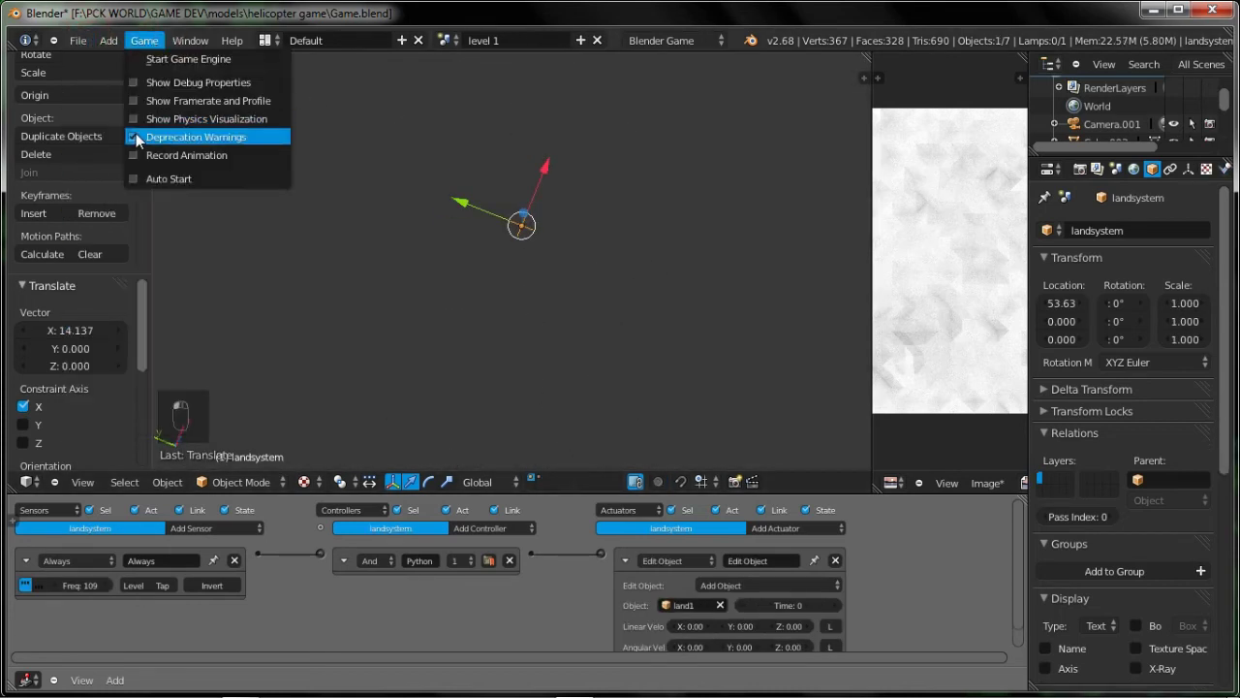
key("KP_7")
key("KP_5")
key("ctrl+s")
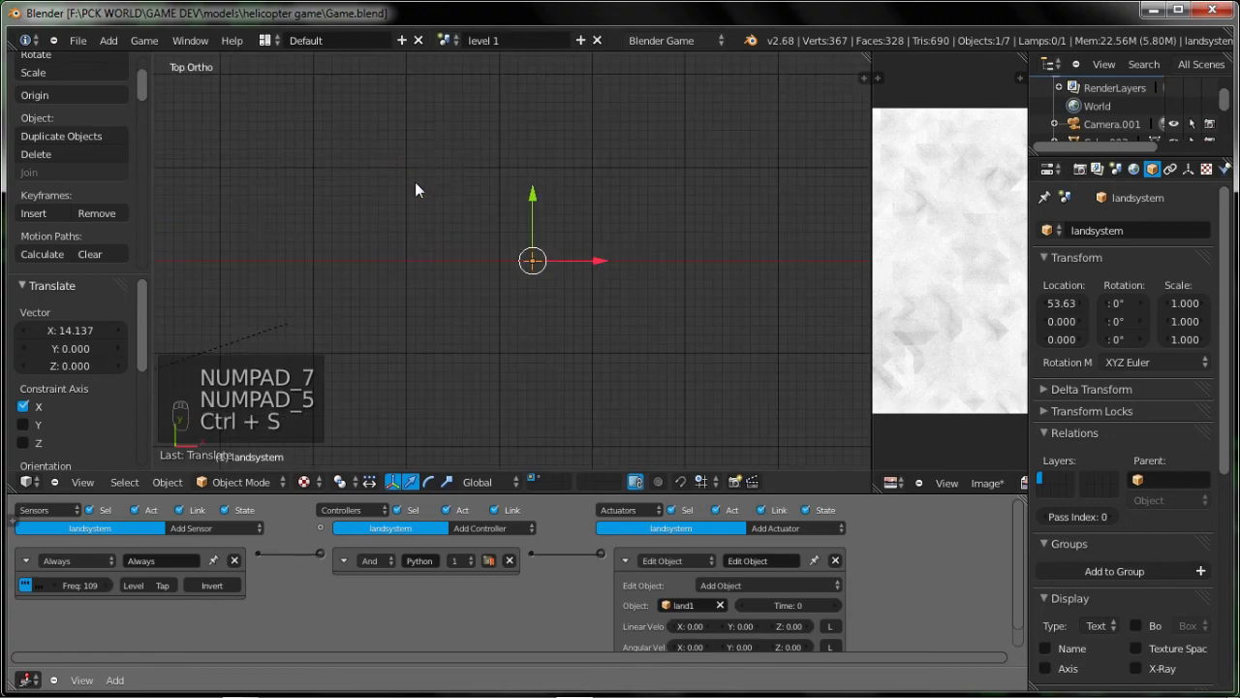
key("p")
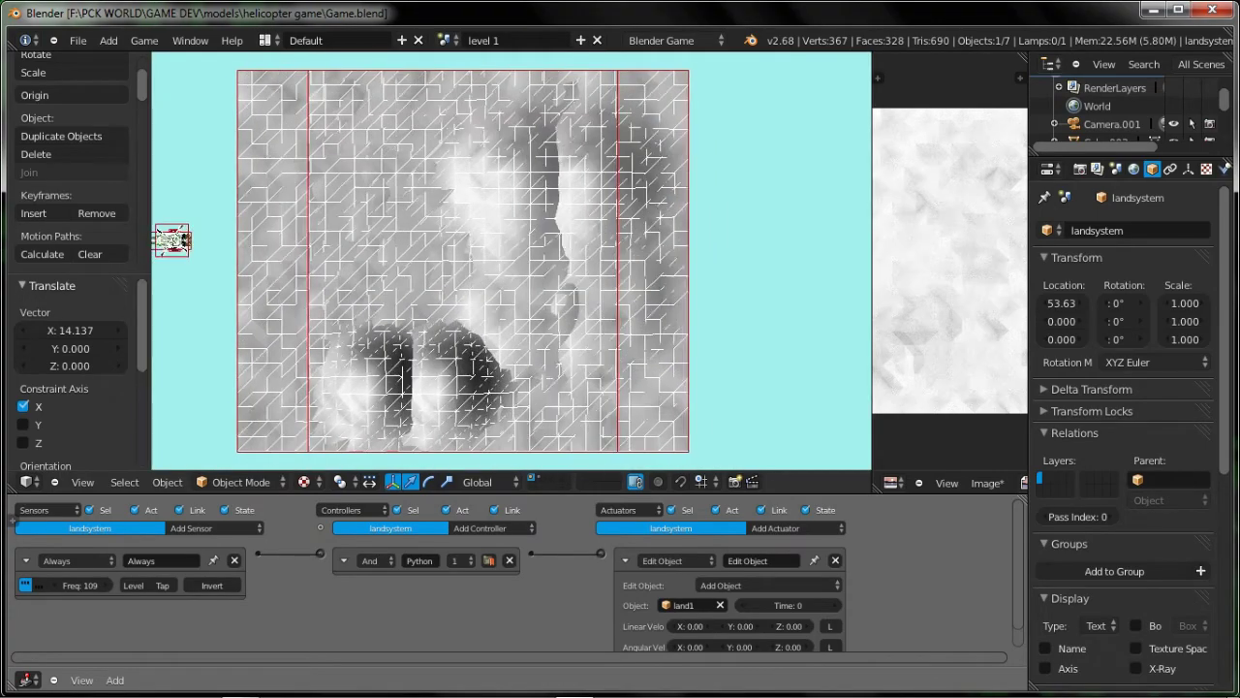
key("Escape")
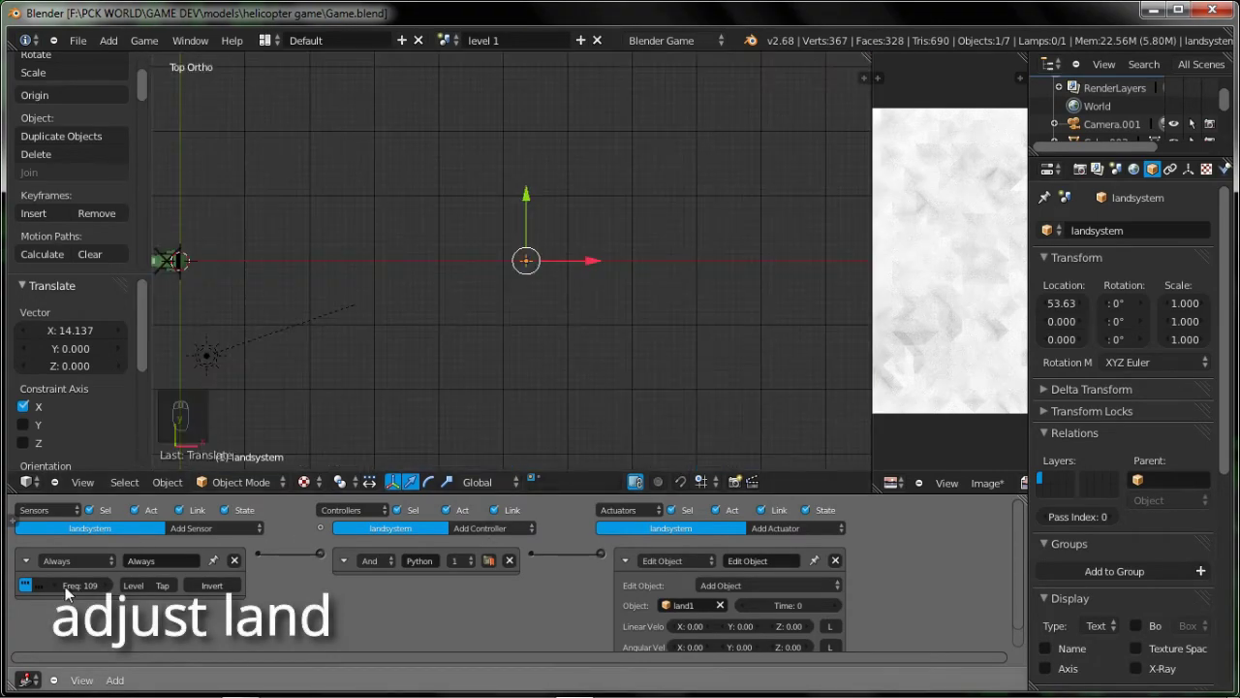
Set landsystem's Always sensor to a frequency of 390 with true level triggering and test-run the game from above.
left_click(29, 585)
key("p")
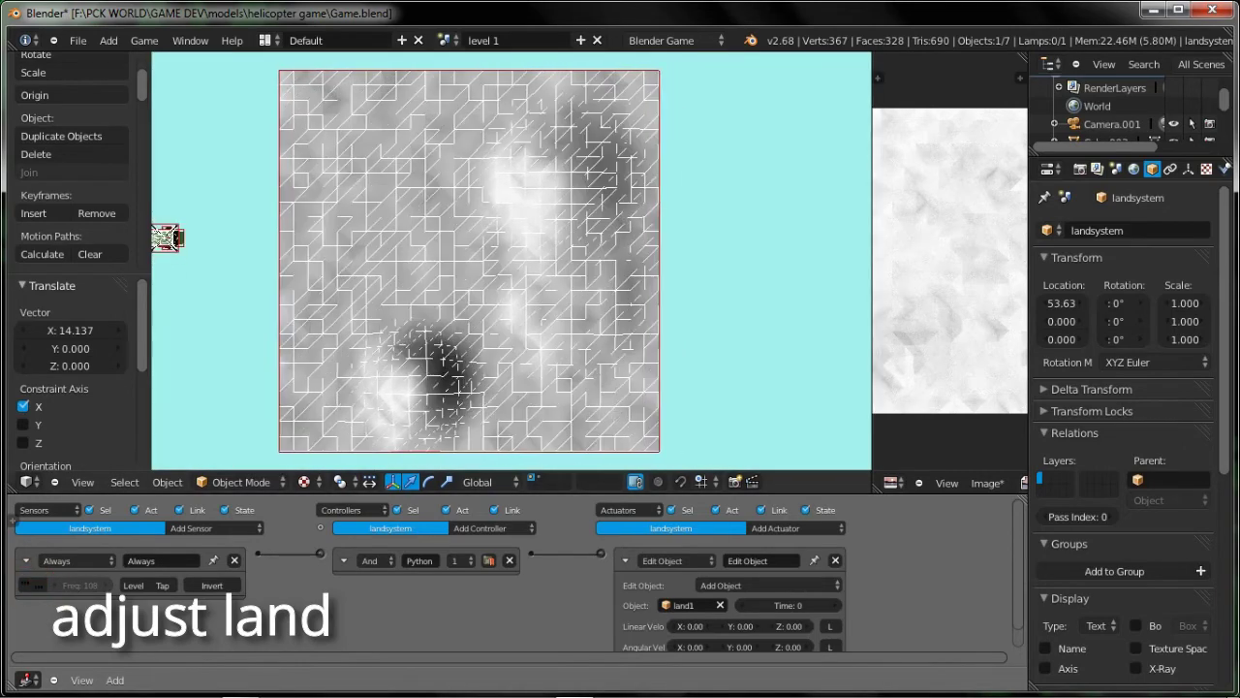
key("Escape")
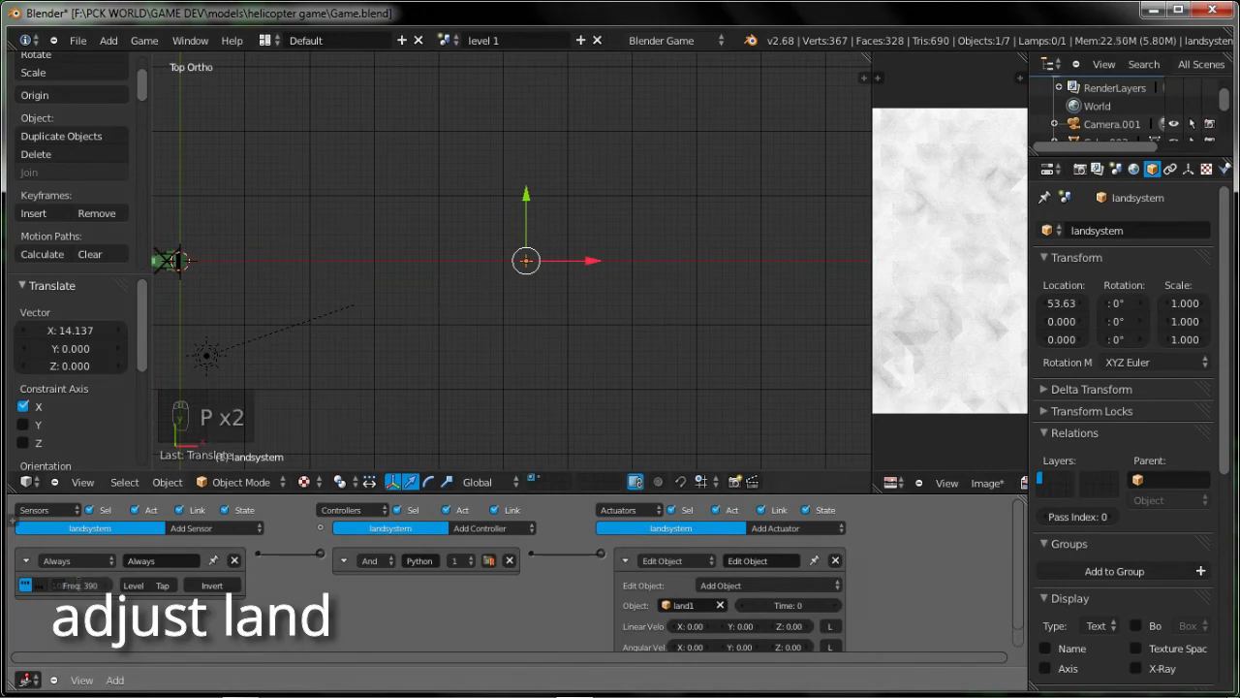
key("p")
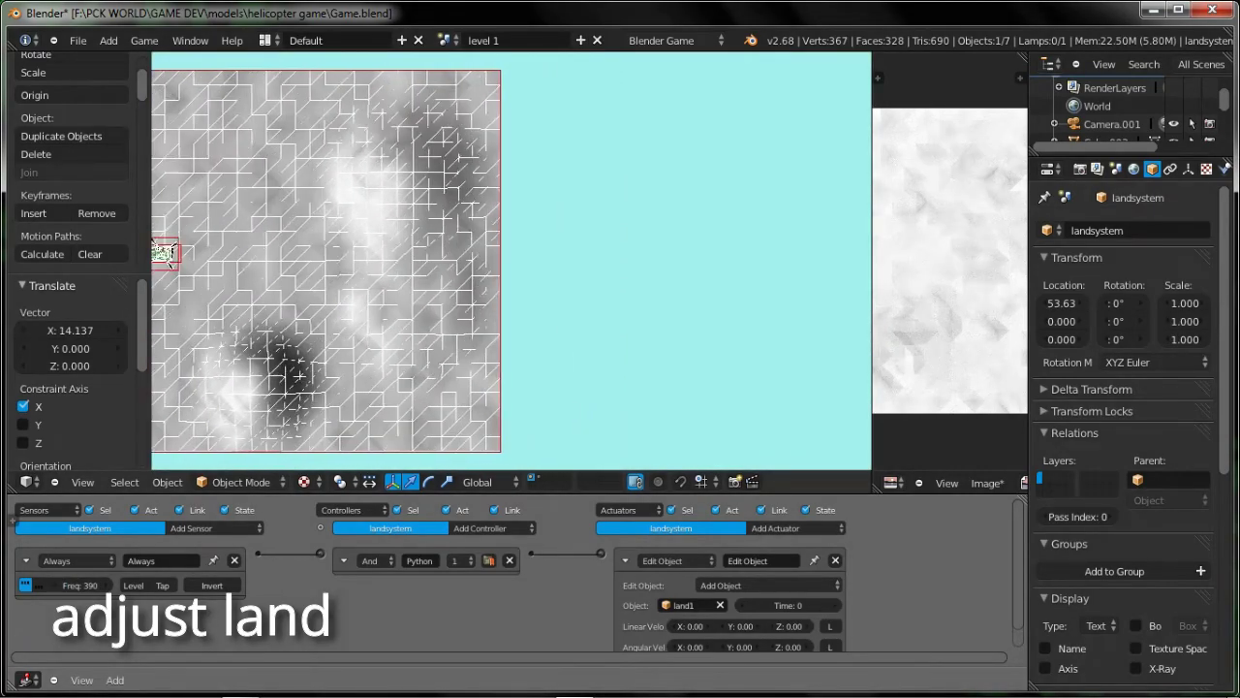
key("Escape")
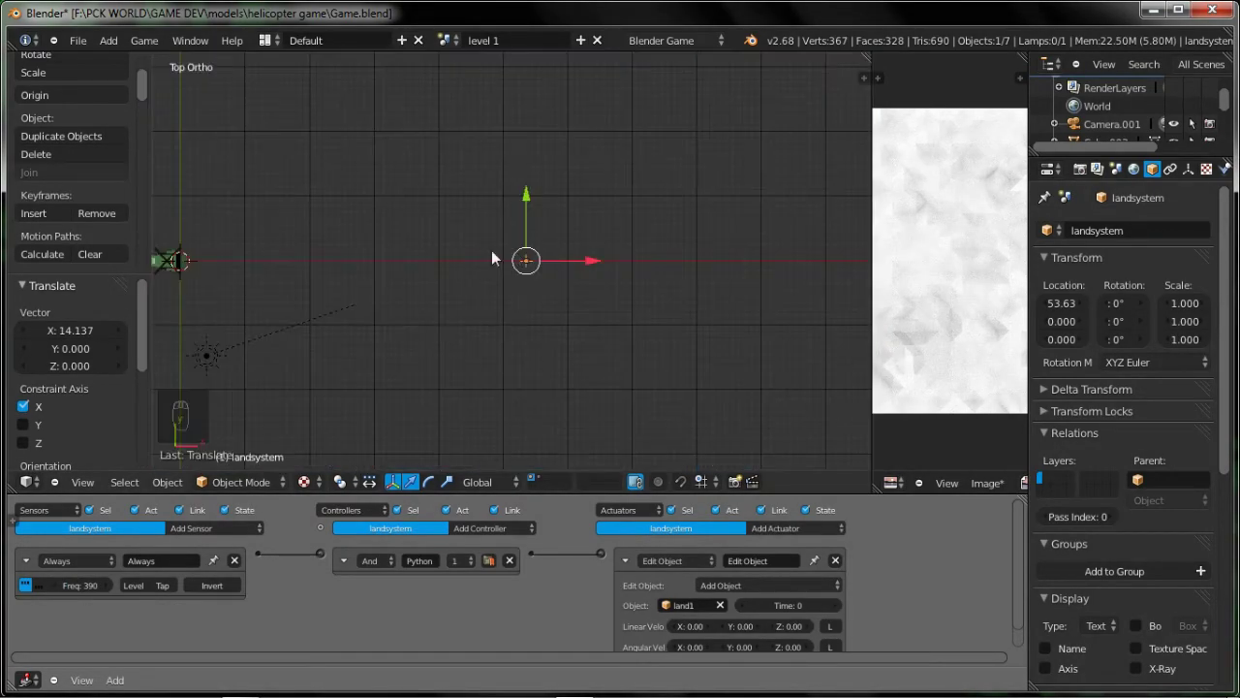
Turn off Show Physics Visualization, maximize the 3D view in camera view, save the file, and play the game.
left_click(145, 41)
left_click(137, 118)
key("KP_0")
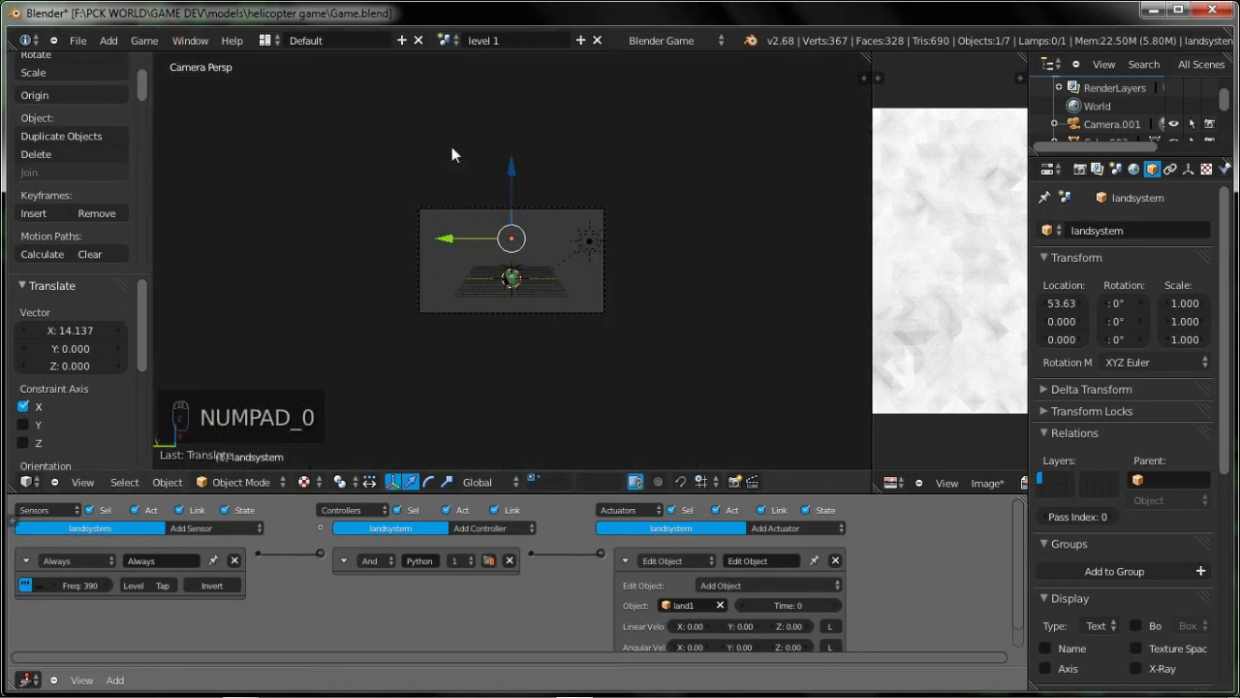
key("ctrl+Up")
key("alt+z")
key("alt+z")
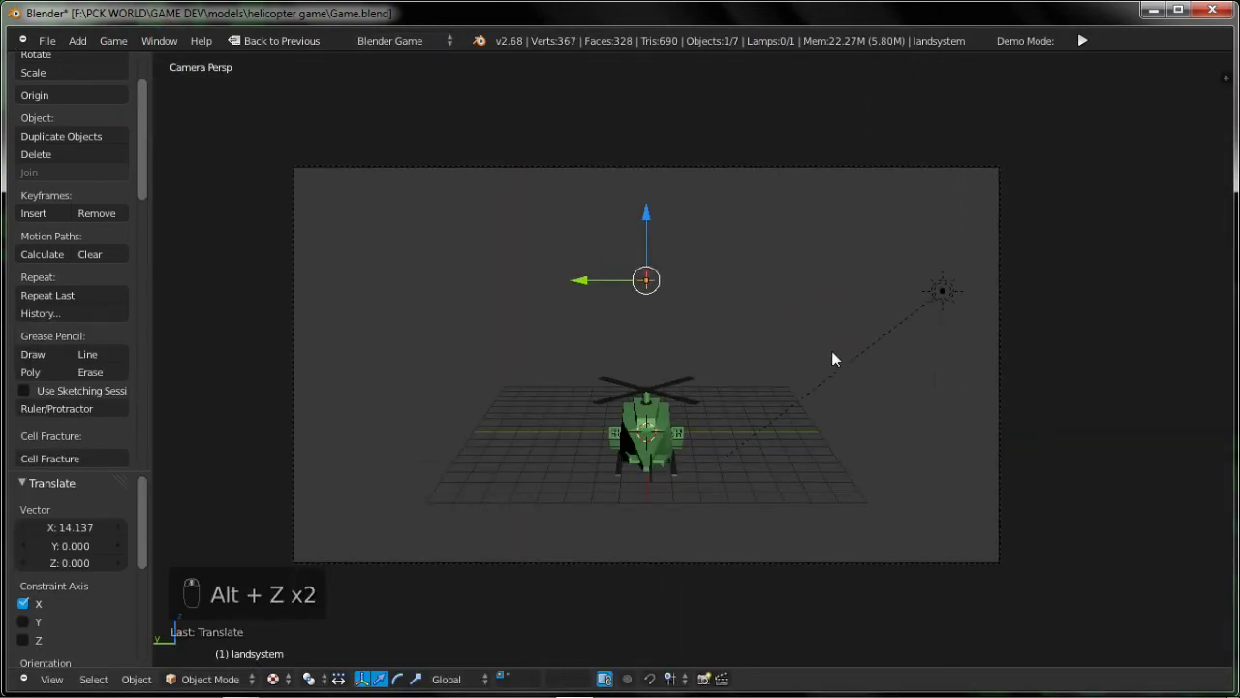
key("ctrl+s")
key("p")
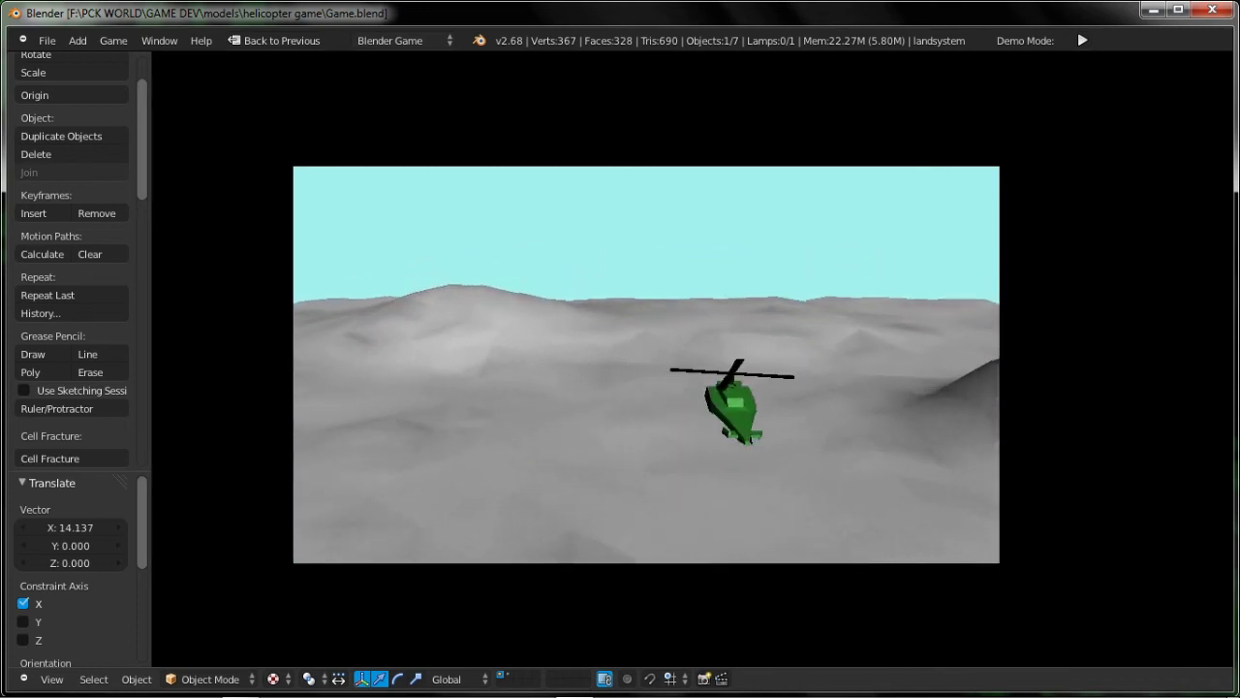
key("Escape")
Lower landsystem by about 6.97 units along Z and test-run the game.
left_click_drag(645, 242, 645, 295)
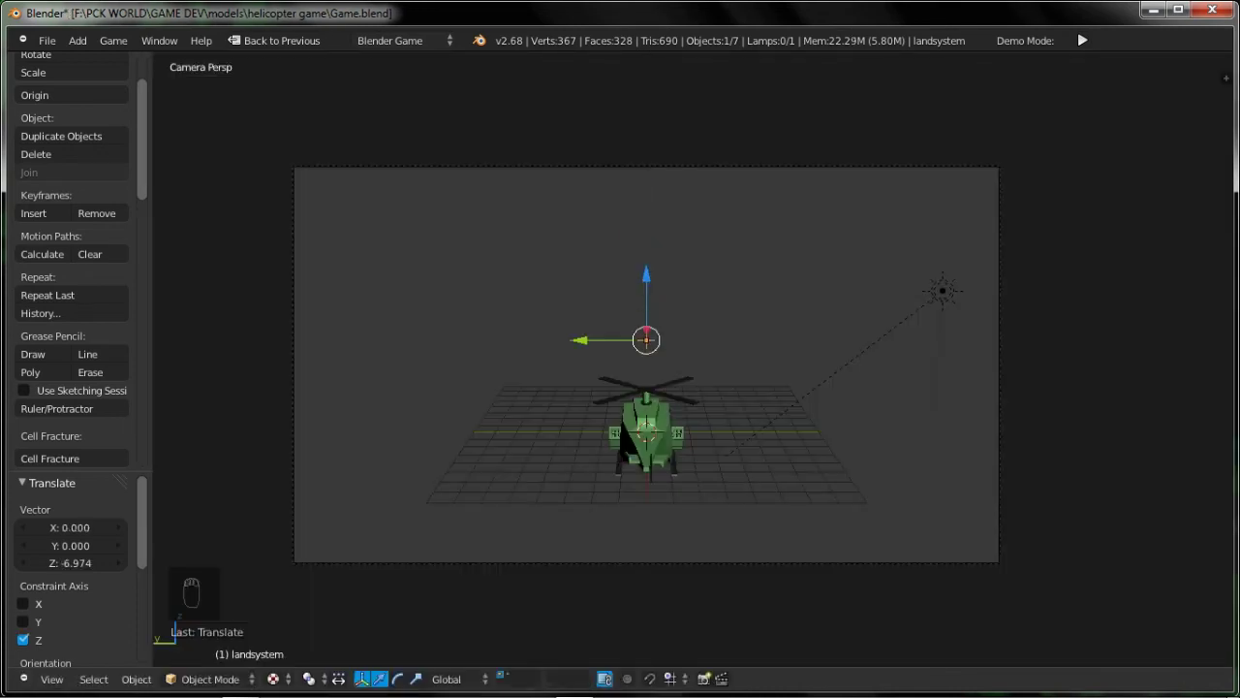
key("p")
key("Escape")
Try lowering landsystem by about 3.65 units along Z in front view, undo that move, and run the game in camera view.
key("KP_1")
key("KP_5")
key("KP_5")
left_click_drag(716, 274, 712, 267)
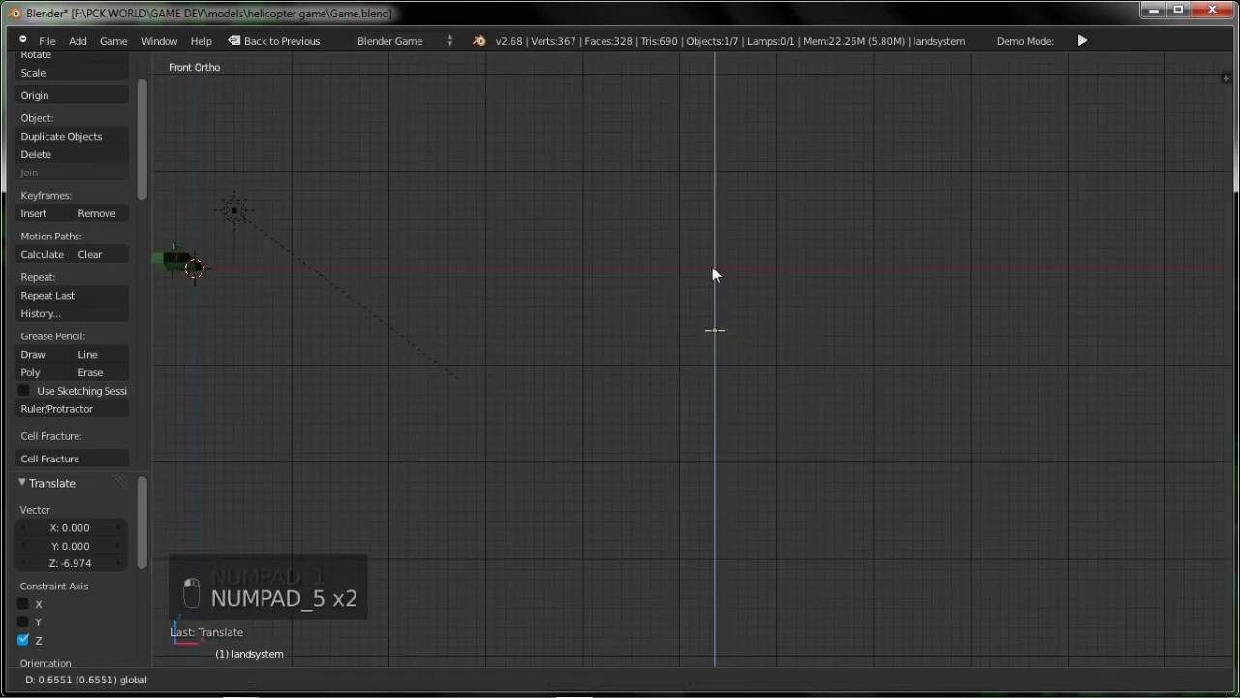
left_click_drag(711, 309, 711, 309)
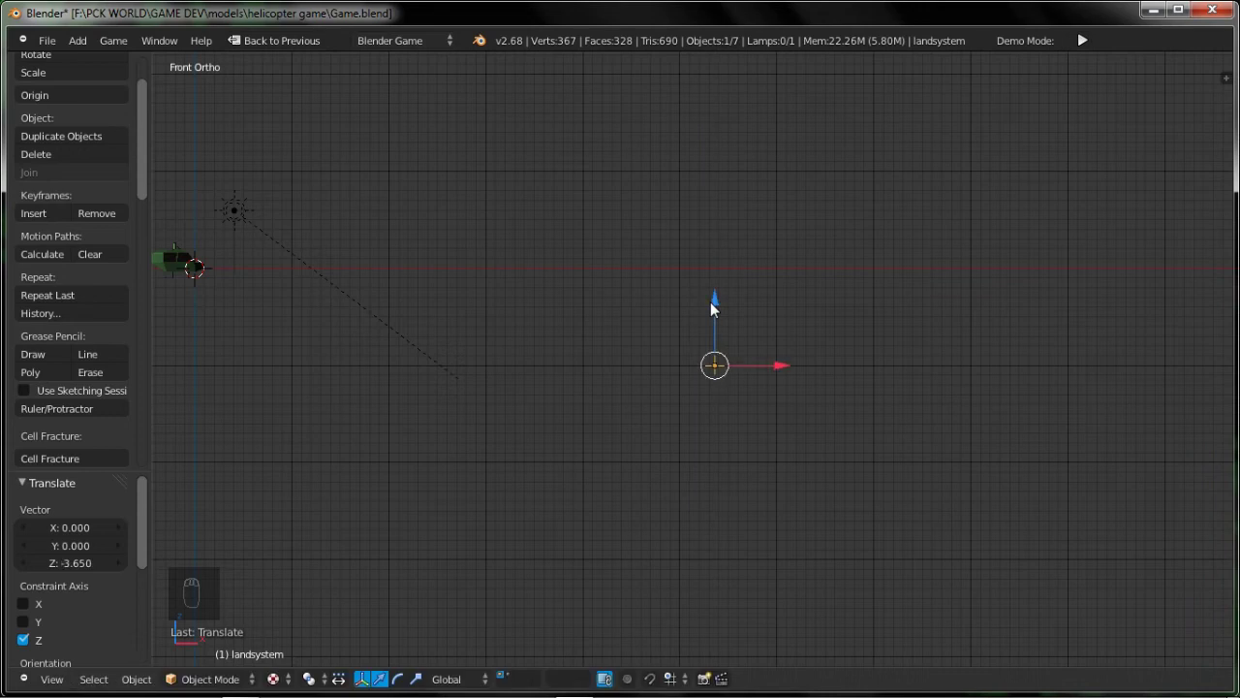
key("ctrl+z")
key("KP_0")
key("p")
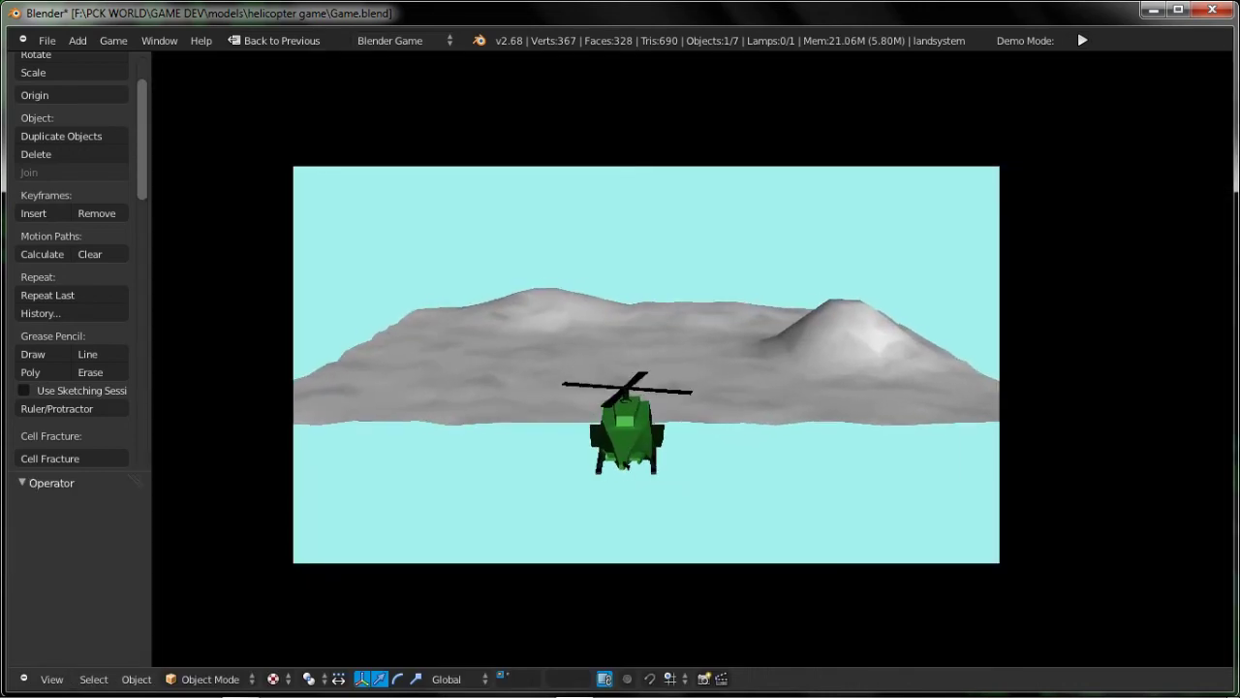
Steer the helicopter left and right in the running game, stop the game and save the file.
key("Left")
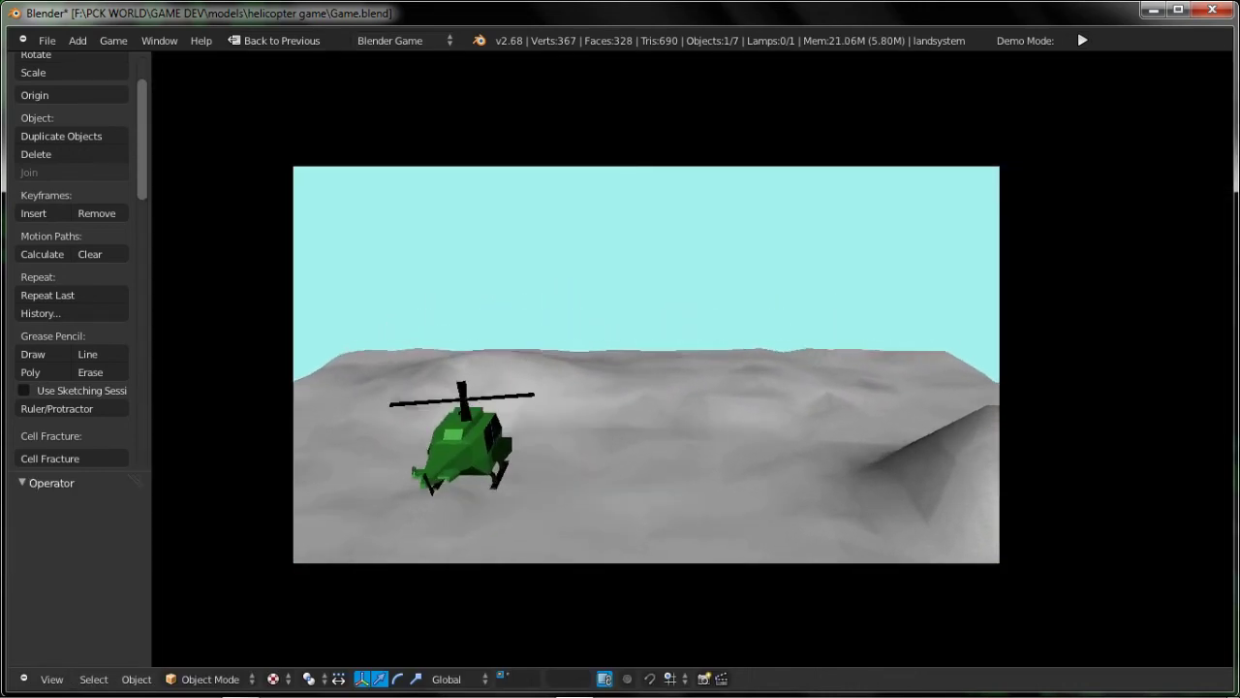
key("Right")
key("Left")
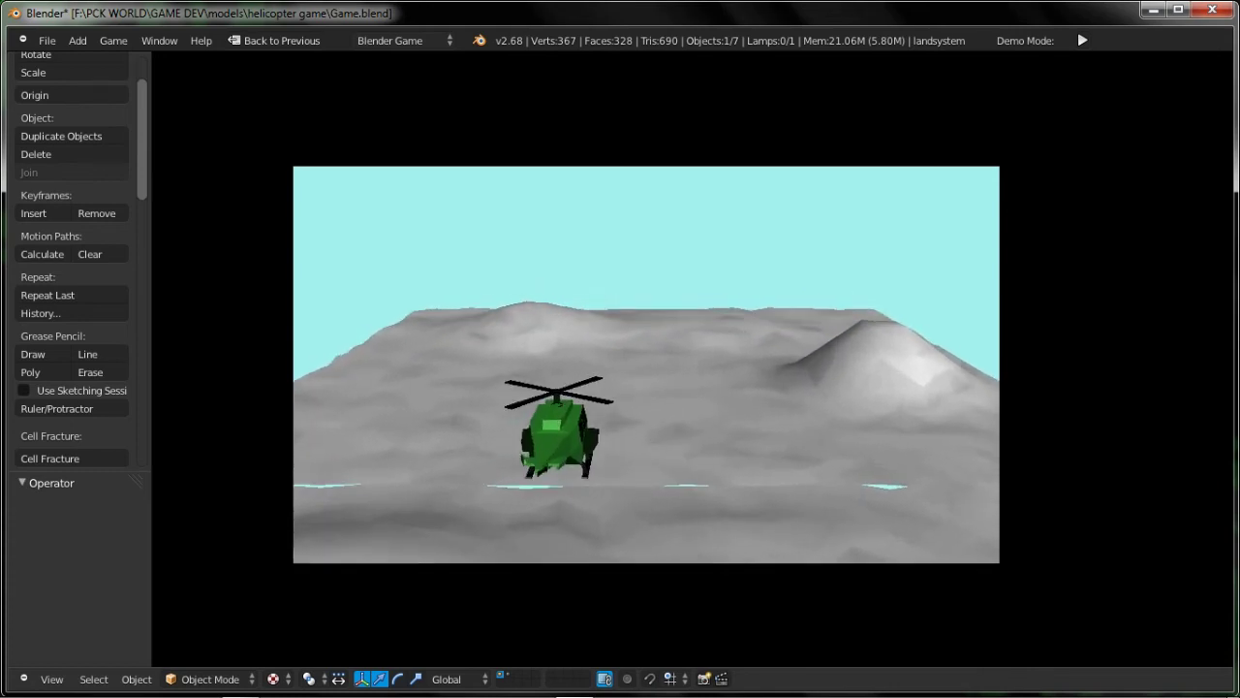
key("Right")
key("Left")
key("Right")
key("Escape")
key("ctrl+s")
left_click(647, 363)
Move landsystem about 16.13 units along X, return to camera view and restore the multi-editor layout.
scroll(861, 366, "down", 1)
middle_click_drag(862, 366, 736, 365)
scroll(738, 358, "up", 2)
left_click_drag(780, 295, 881, 255)
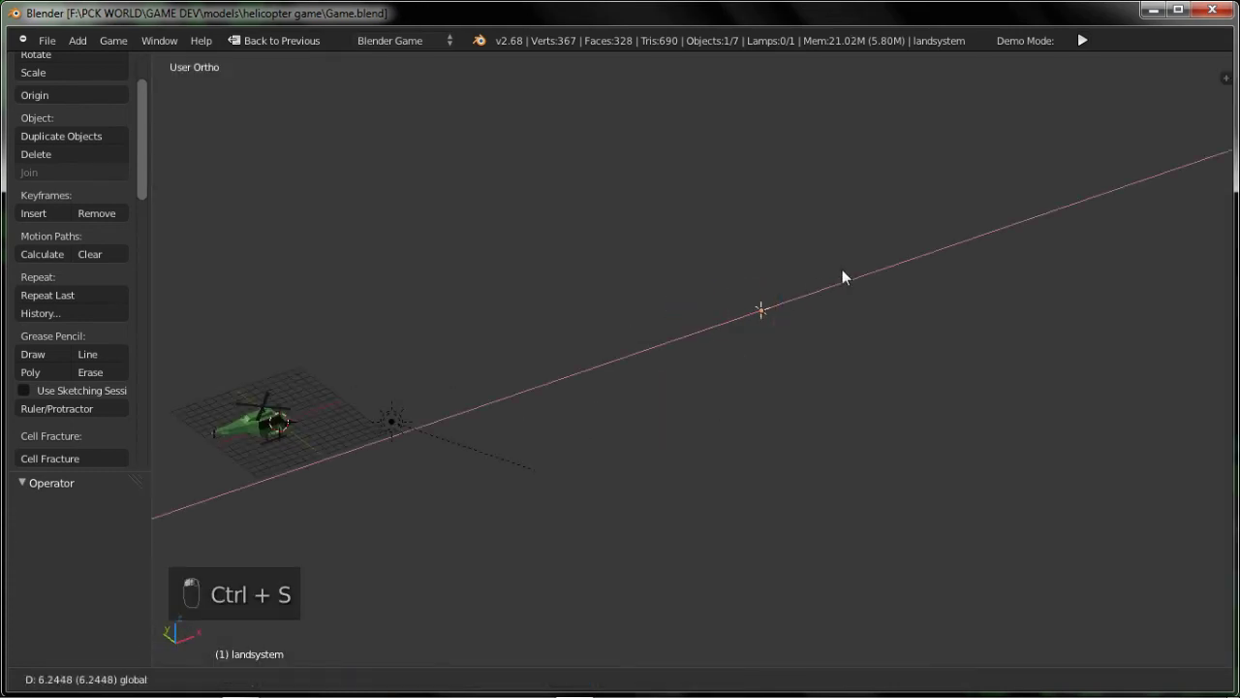
key("KP_0")
key("ctrl+Down")
scroll(540, 275, "up", 3)
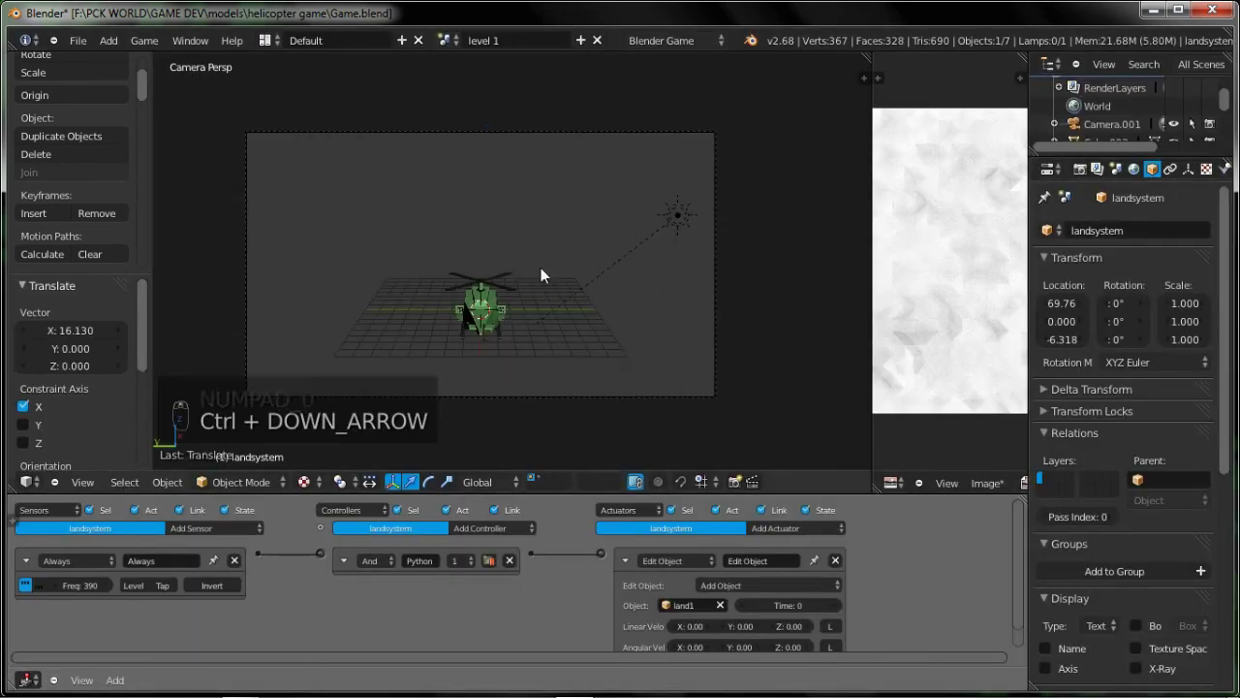
Enable mist in the World settings and test-run the game with mist start 5 and depth 25.
right_click(720, 163)
left_click(1134, 169)
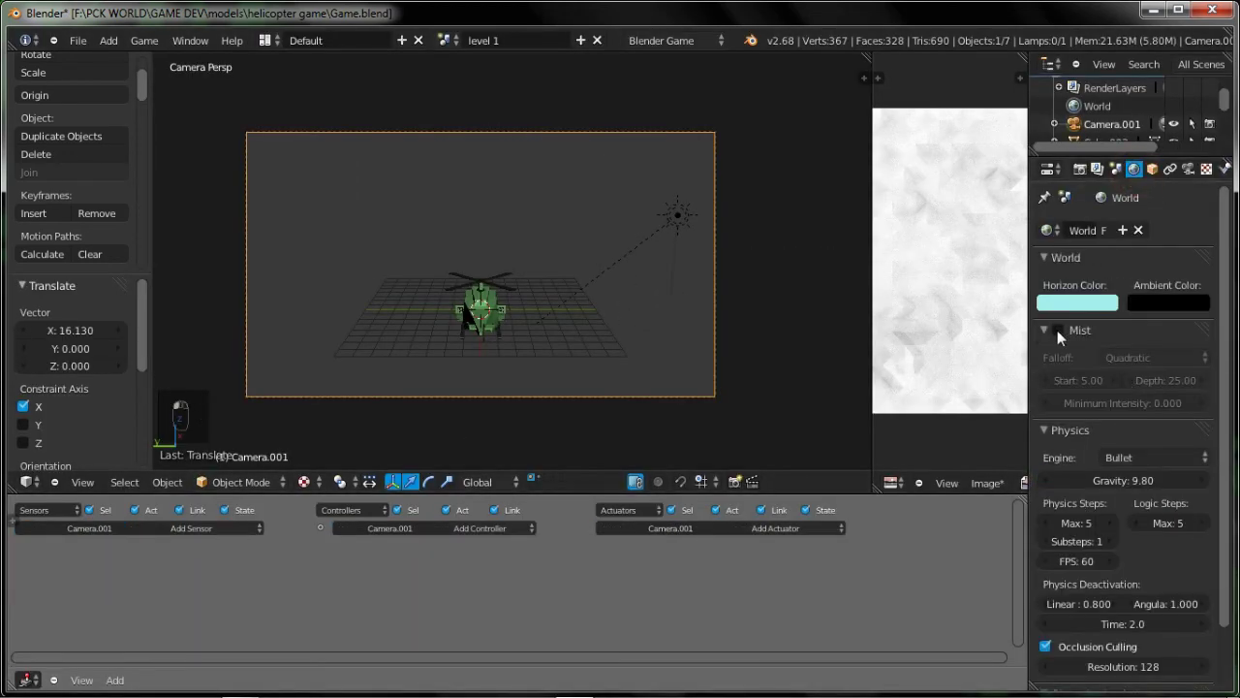
key("p")
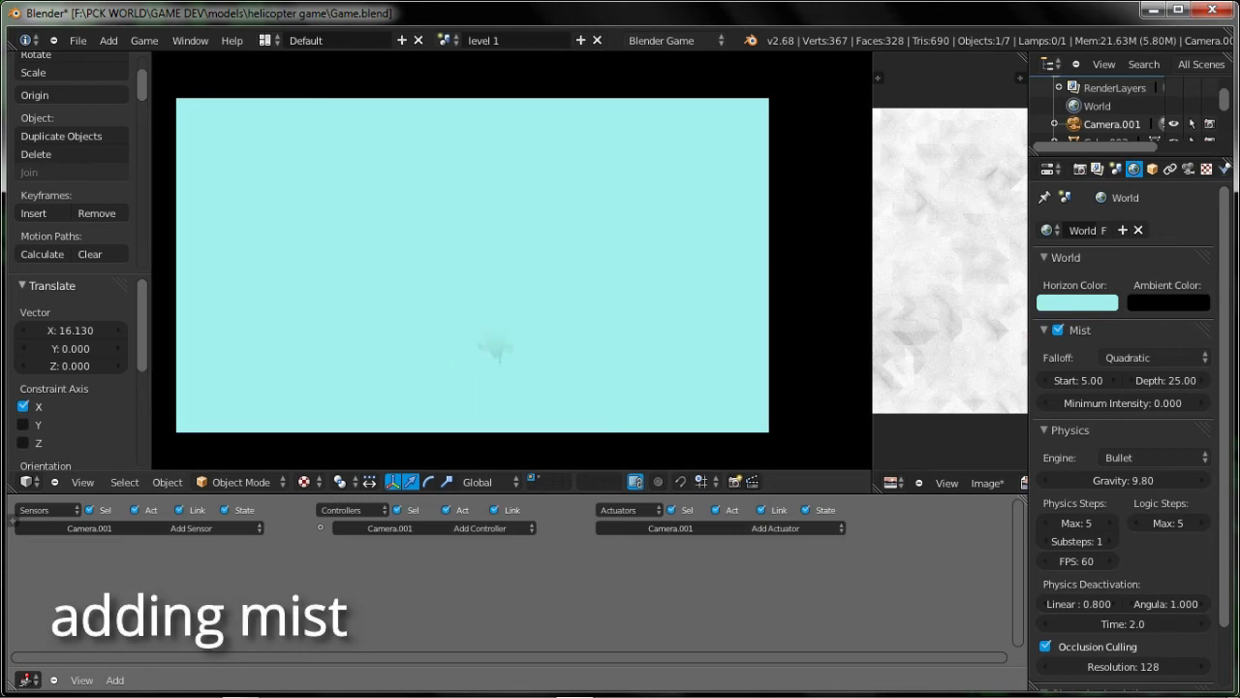
key("Escape")
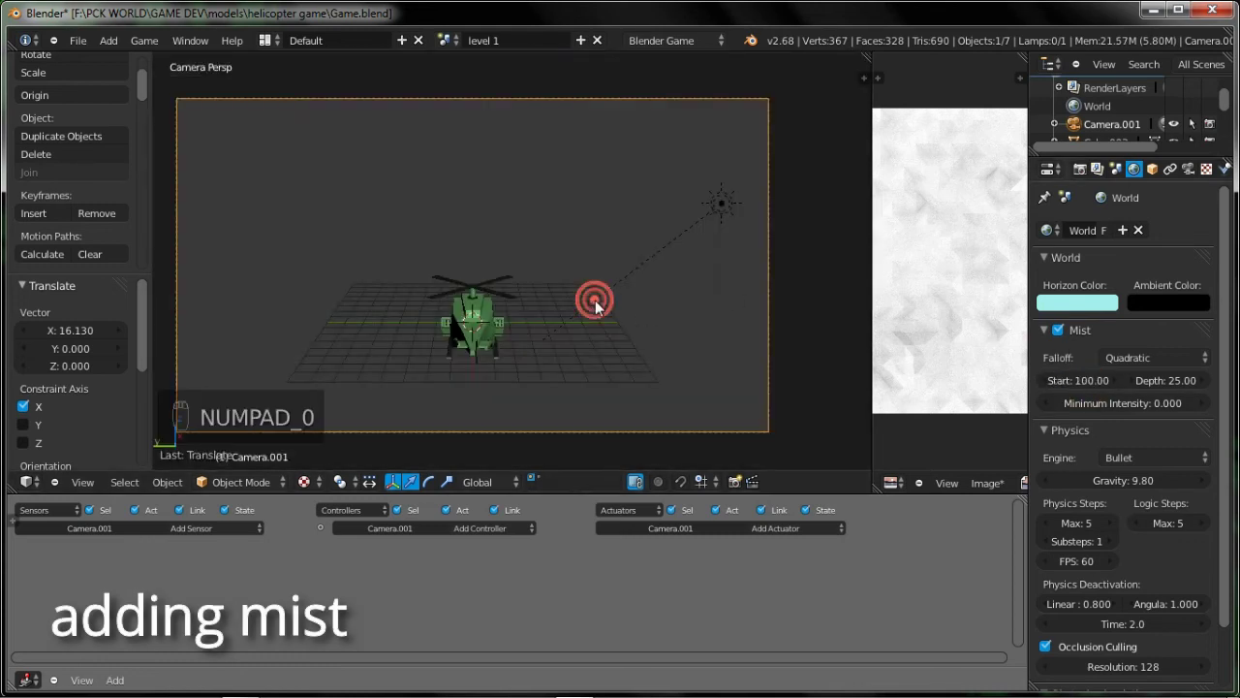
Try mist start values of 100, 50 and 80, test-running the game with each.
key("p")
key("Escape")
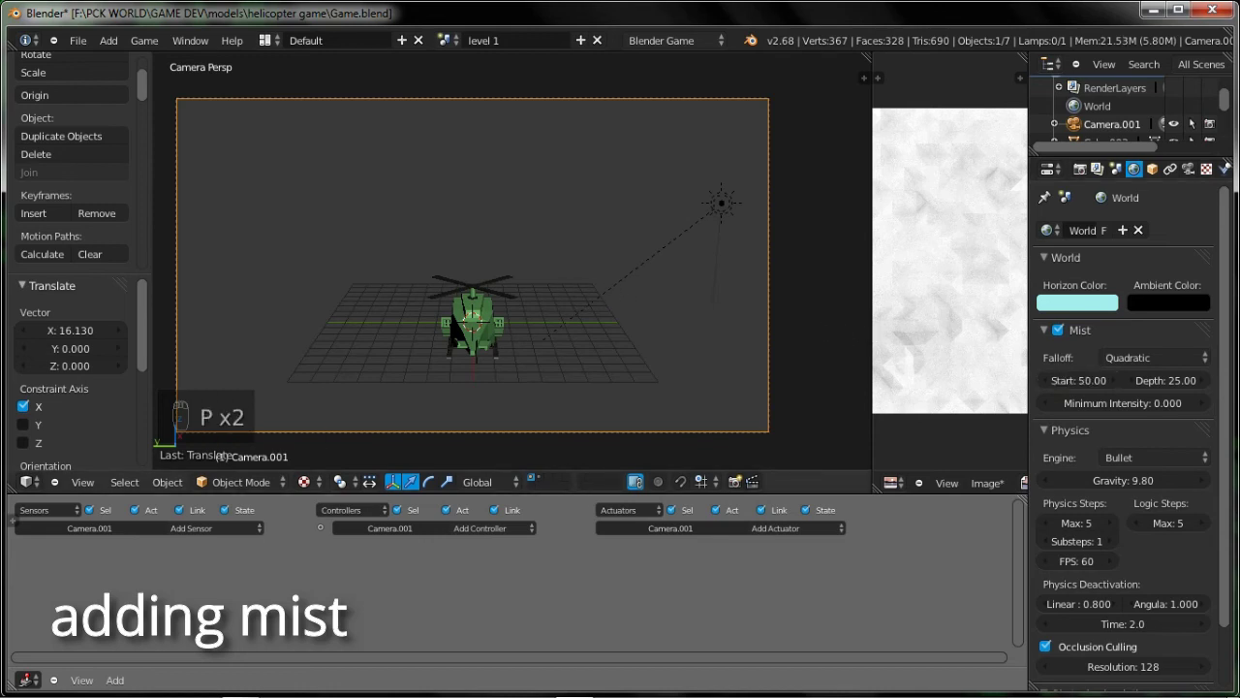
key("p")
key("Escape")
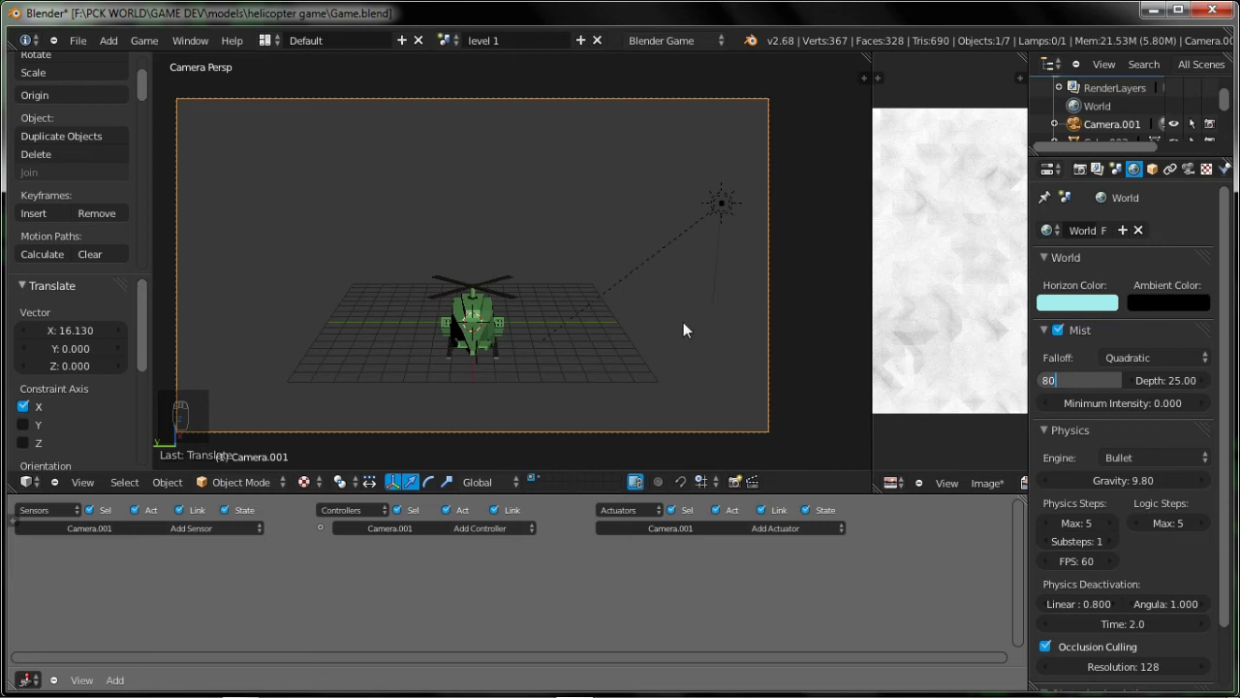
key("p")
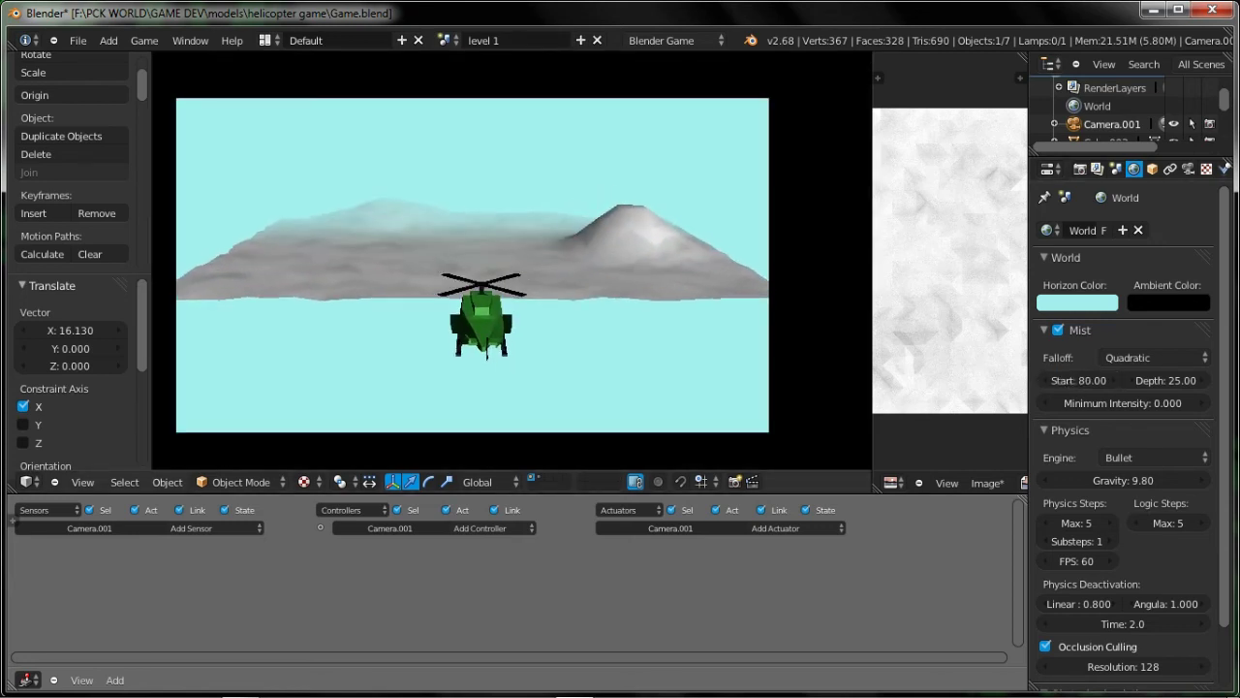
key("Escape")
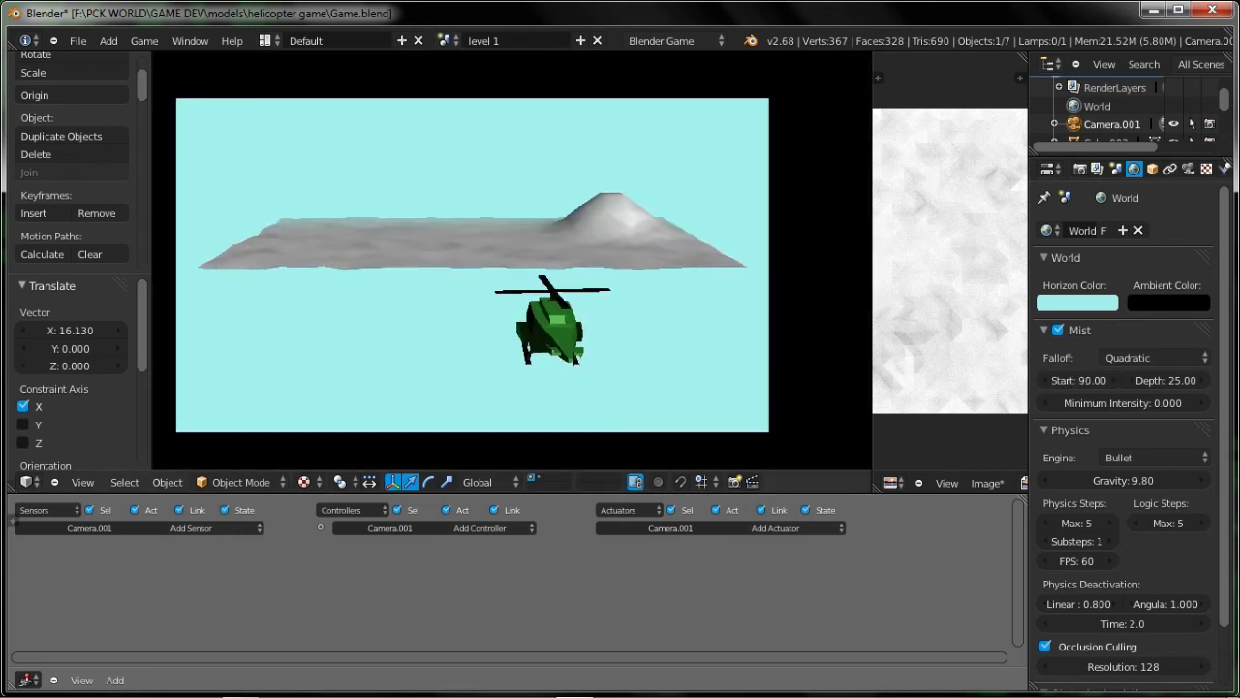
Set the mist start to 90 and its depth to 50, test-running the game after each change.
key("Escape")
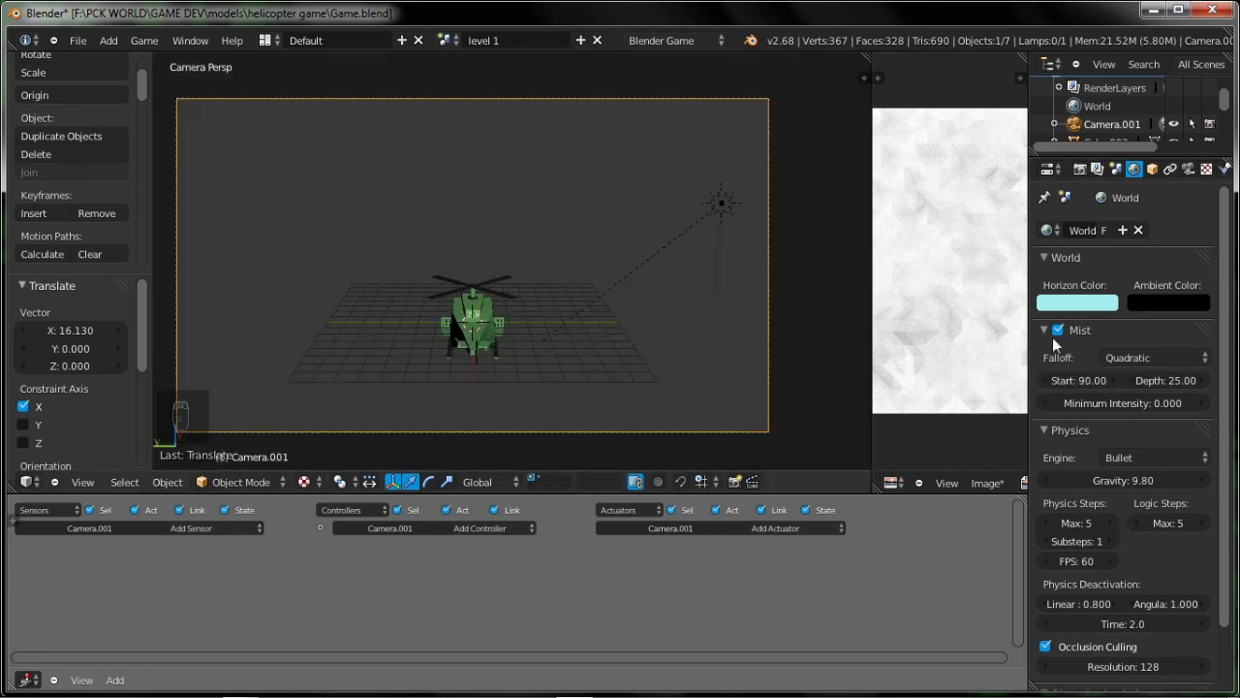
key("p")
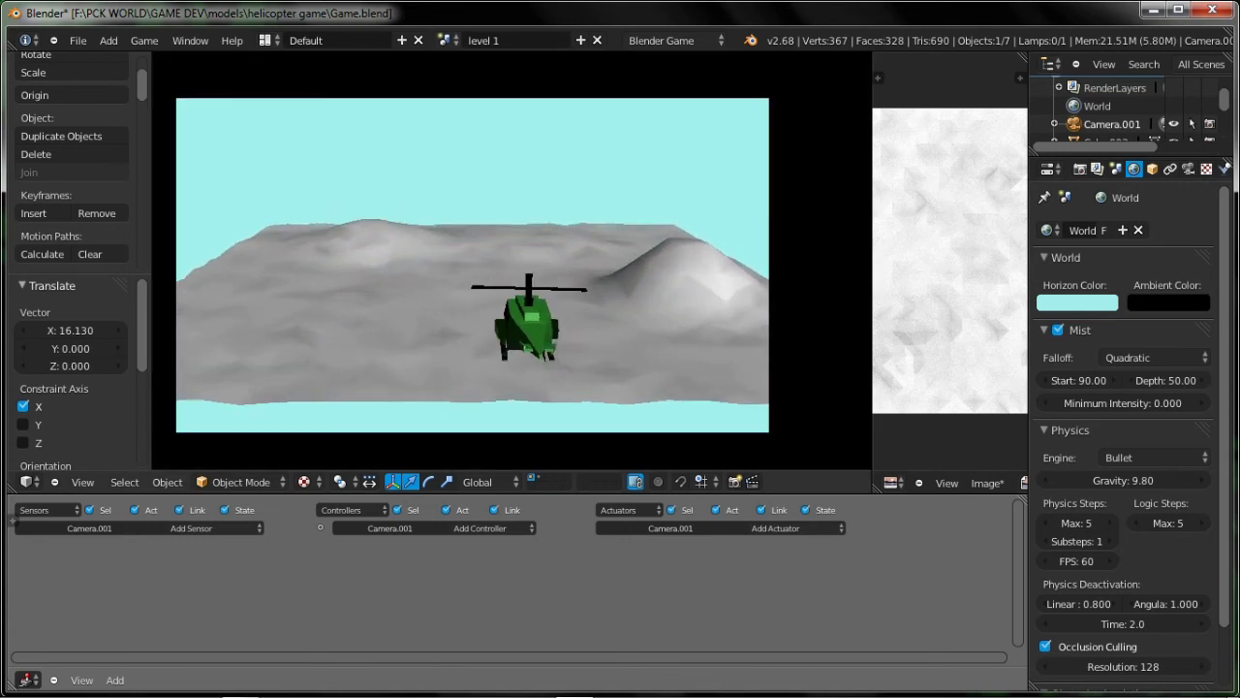
key("Right")
key("Escape")
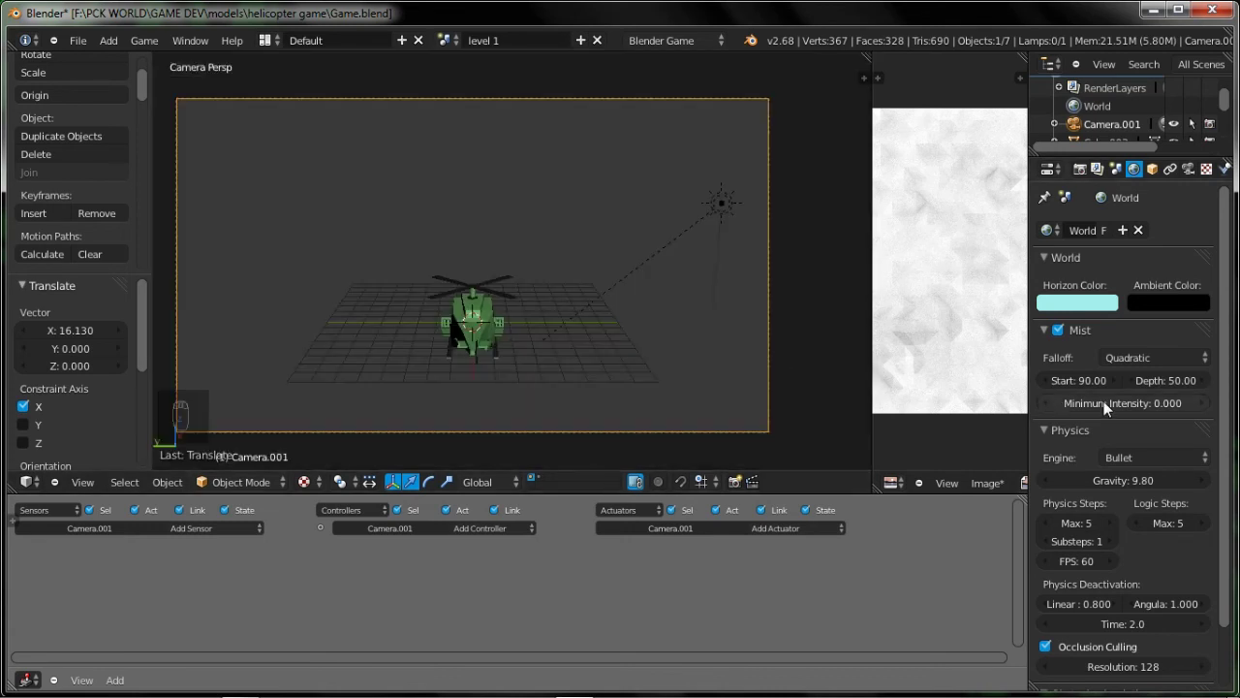
Set the mist minimum intensity to 0.028 and test-run the game from camera view.
left_click_drag(1104, 401, 1201, 379)
key("KP_0")
key("p")
key("Escape")
key("p")
key("Escape")
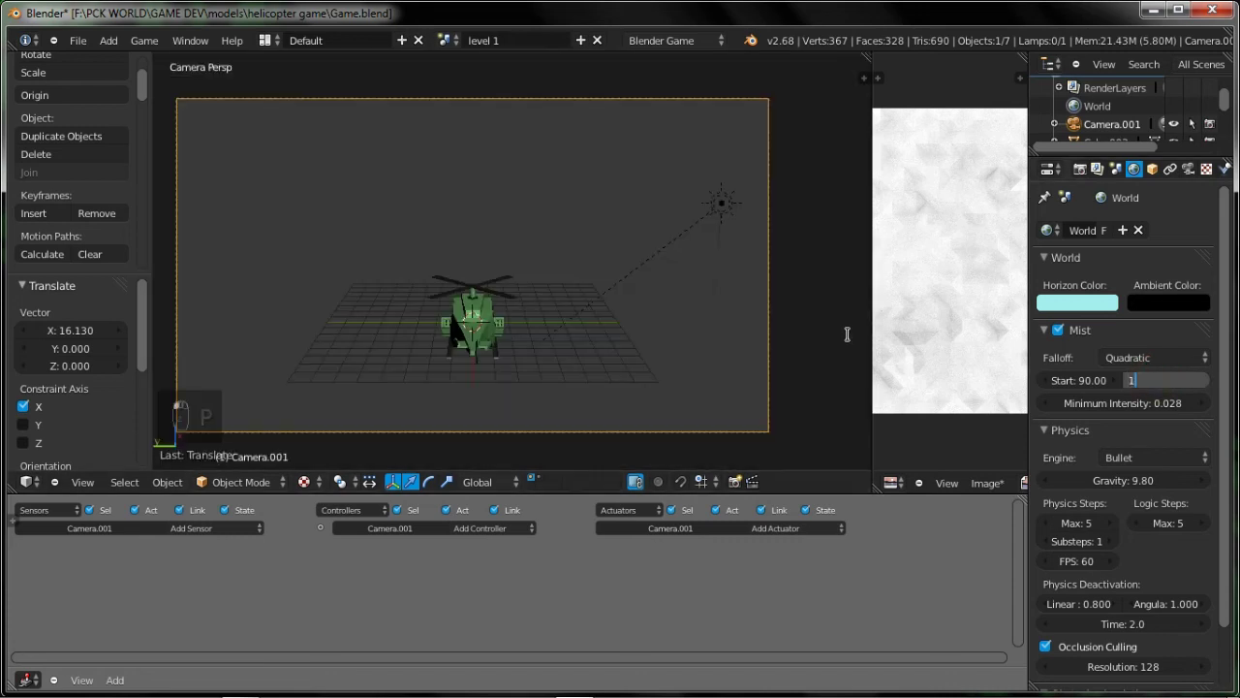
Test-run the game with mist depths of 1 and 10, keep 10 and save the file.
key("p")
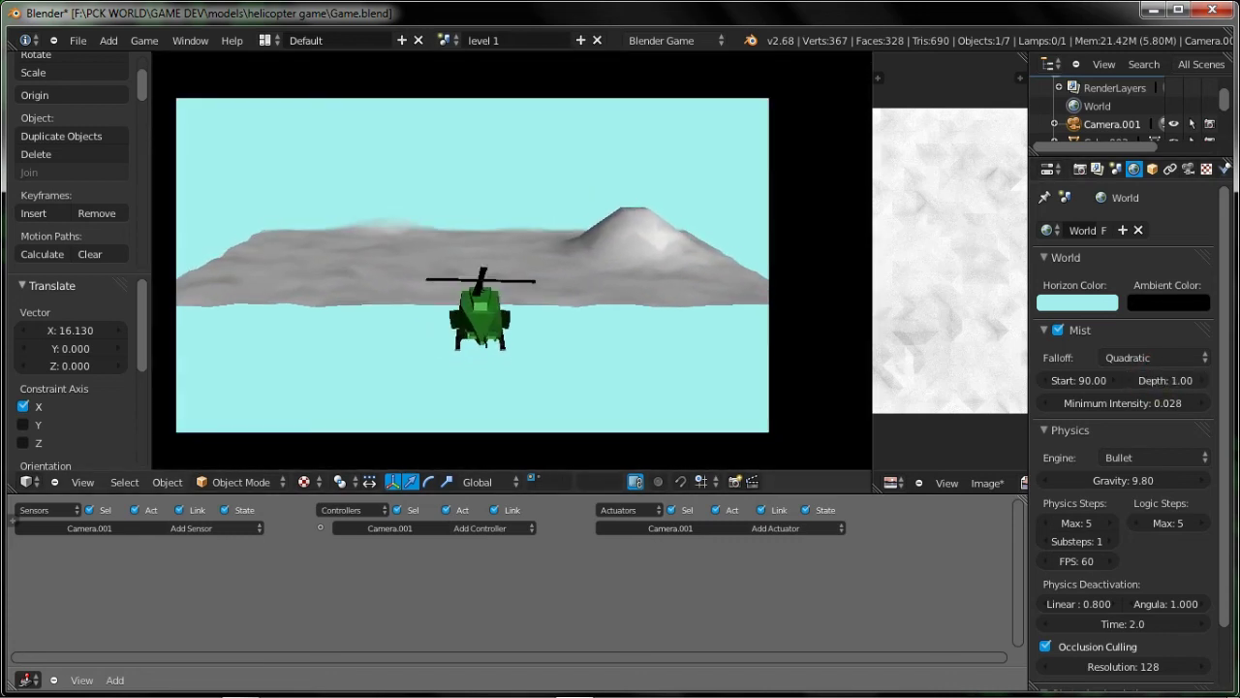
key("Escape")
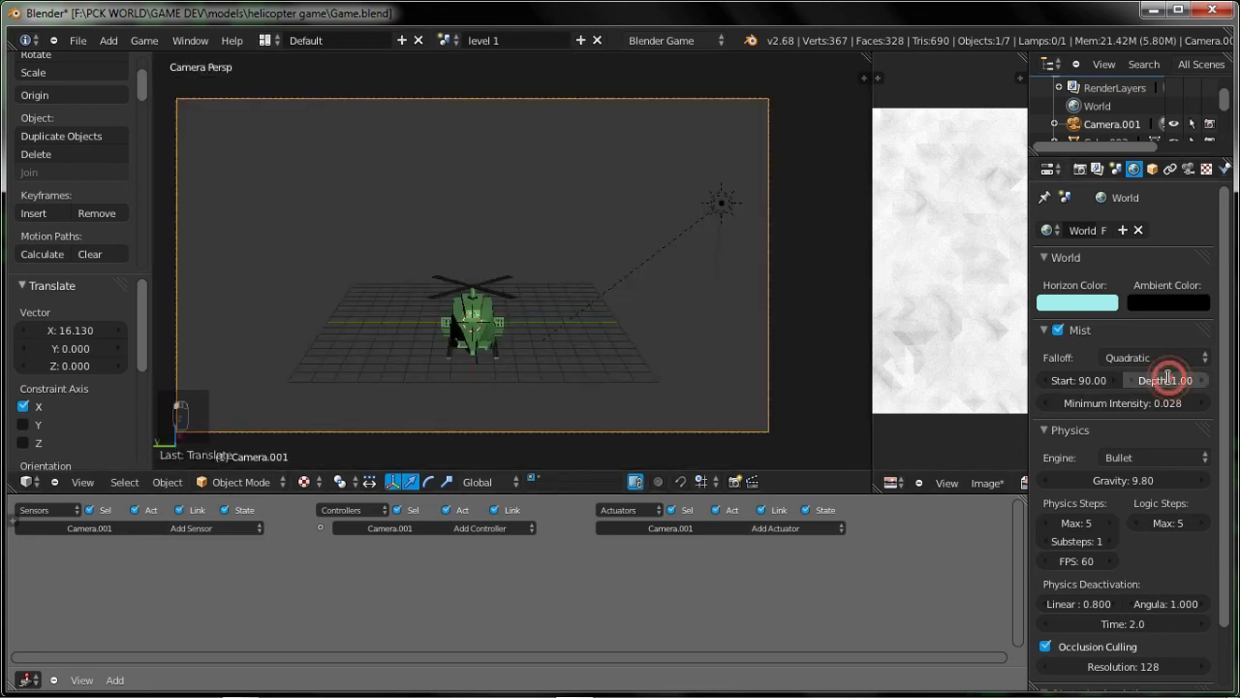
key("p")
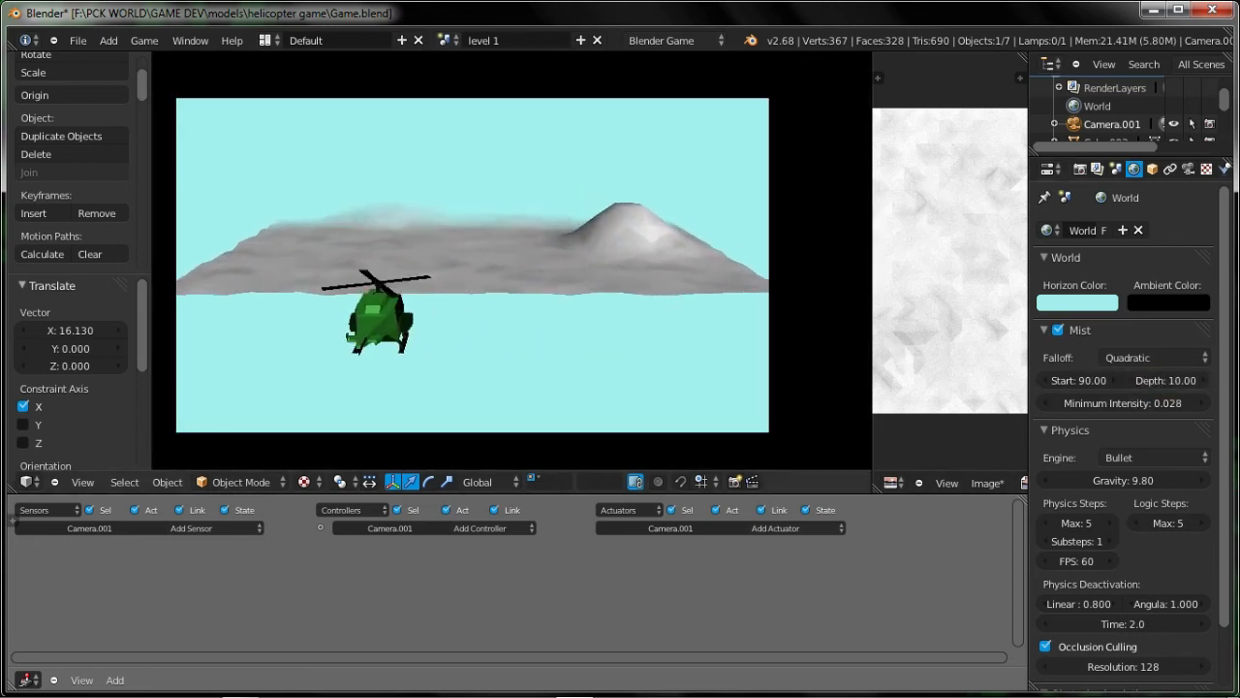
key("Escape")
key("ctrl+s")
left_click(469, 264)
Move landsystem about 36.12 units along X in top view and return to camera view.
key("KP_7")
key("KP_5")
scroll(511, 258, "down", 2)
right_click(583, 261)
left_click_drag(641, 259, 783, 262)
key("KP_0")
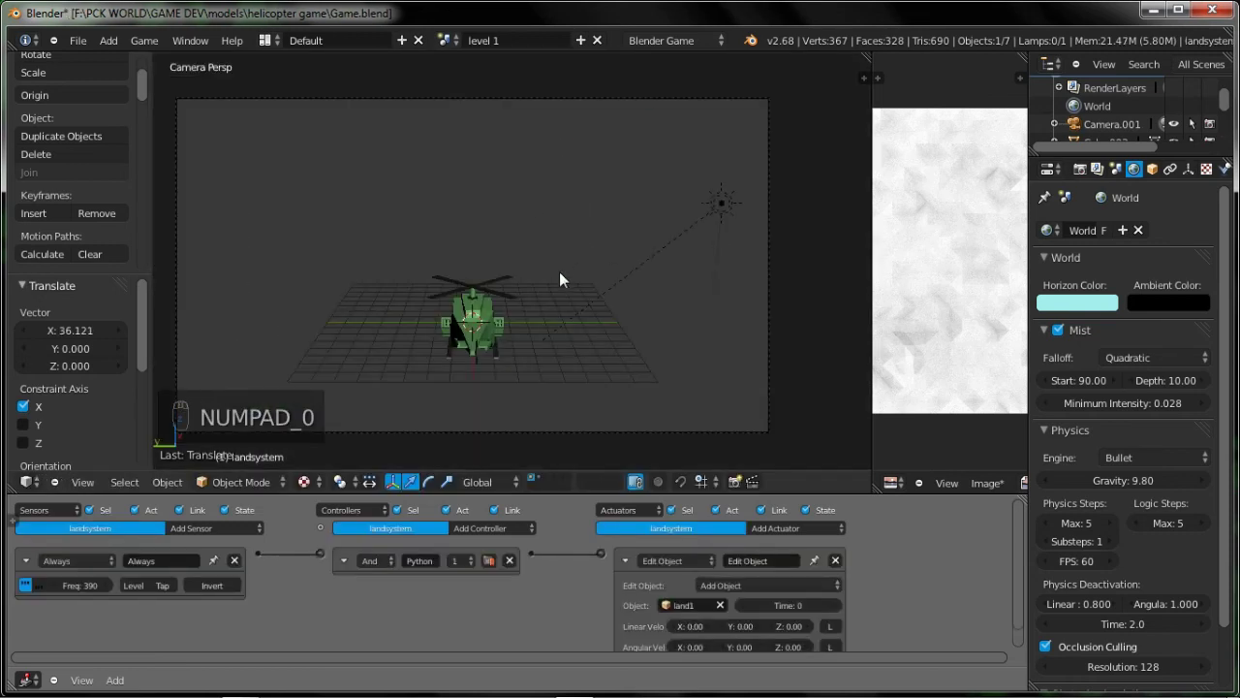
Play the game while steering the helicopter left and right over the terrain, stop it and save the file.
key("p")
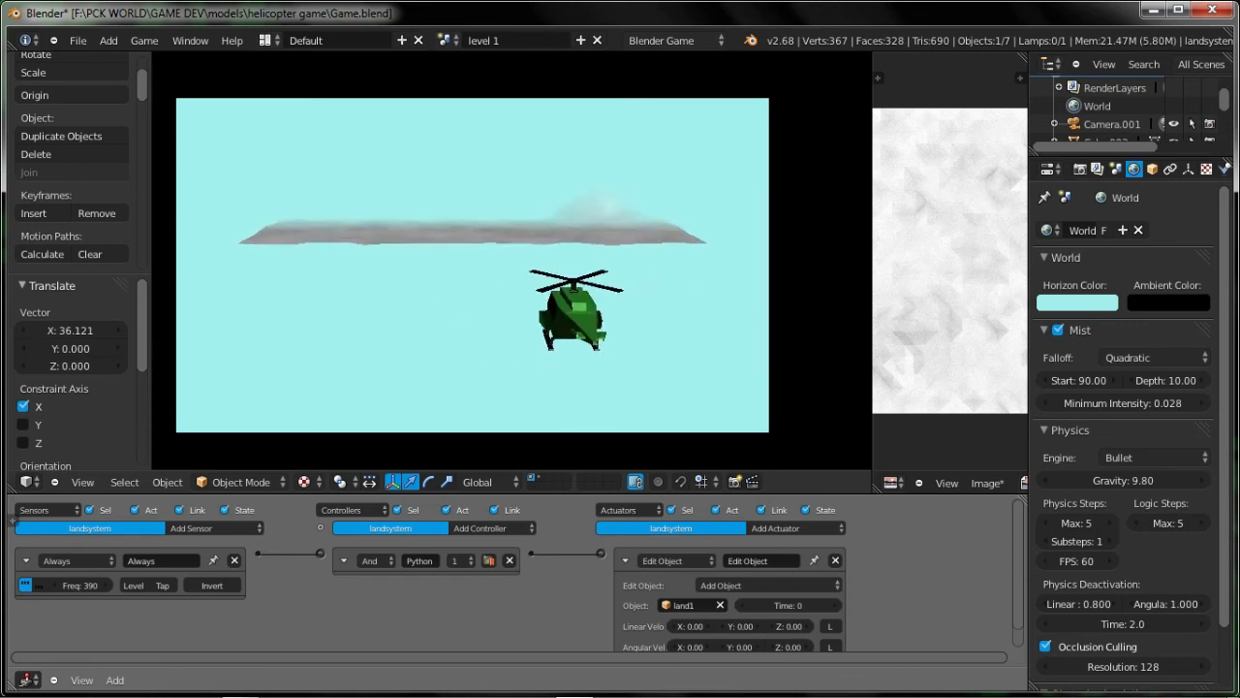
key("Left")
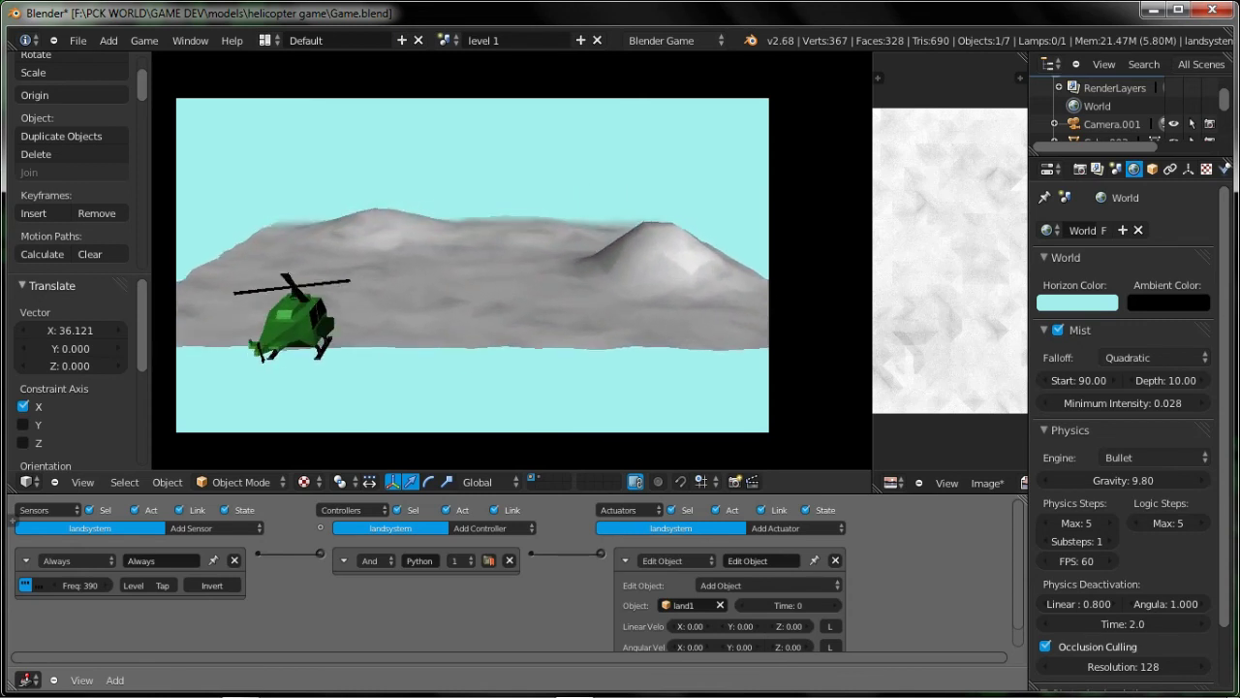
key("Right")
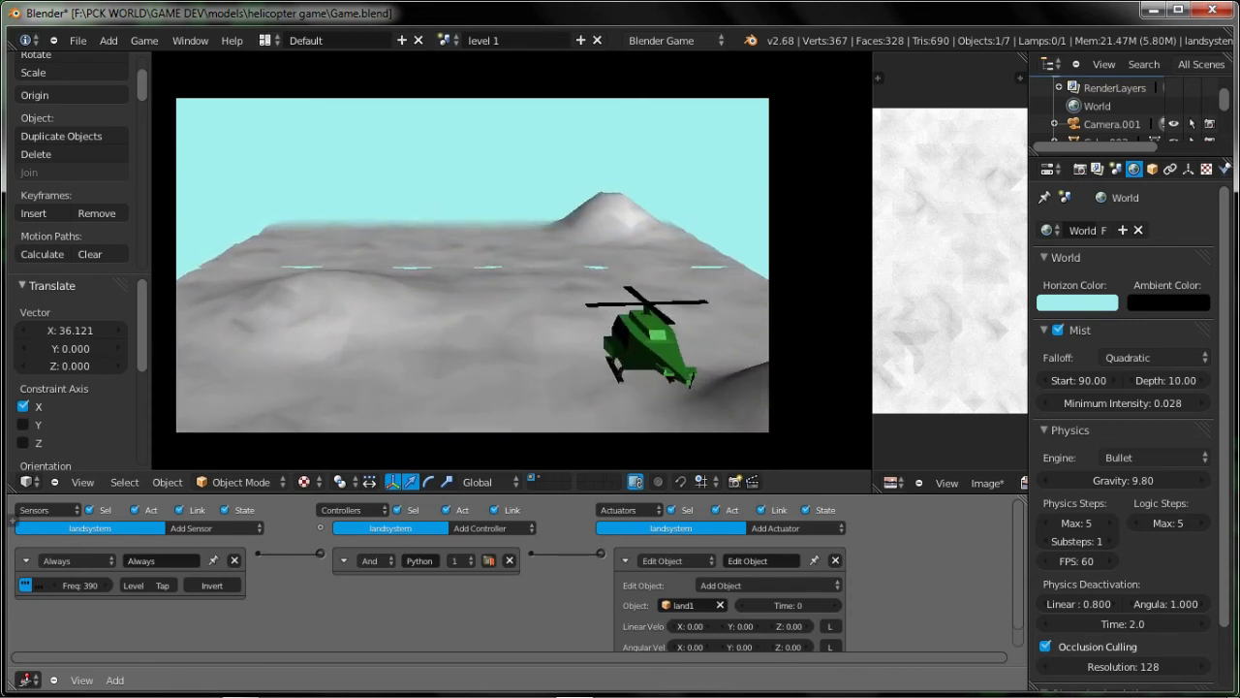
key("Left")
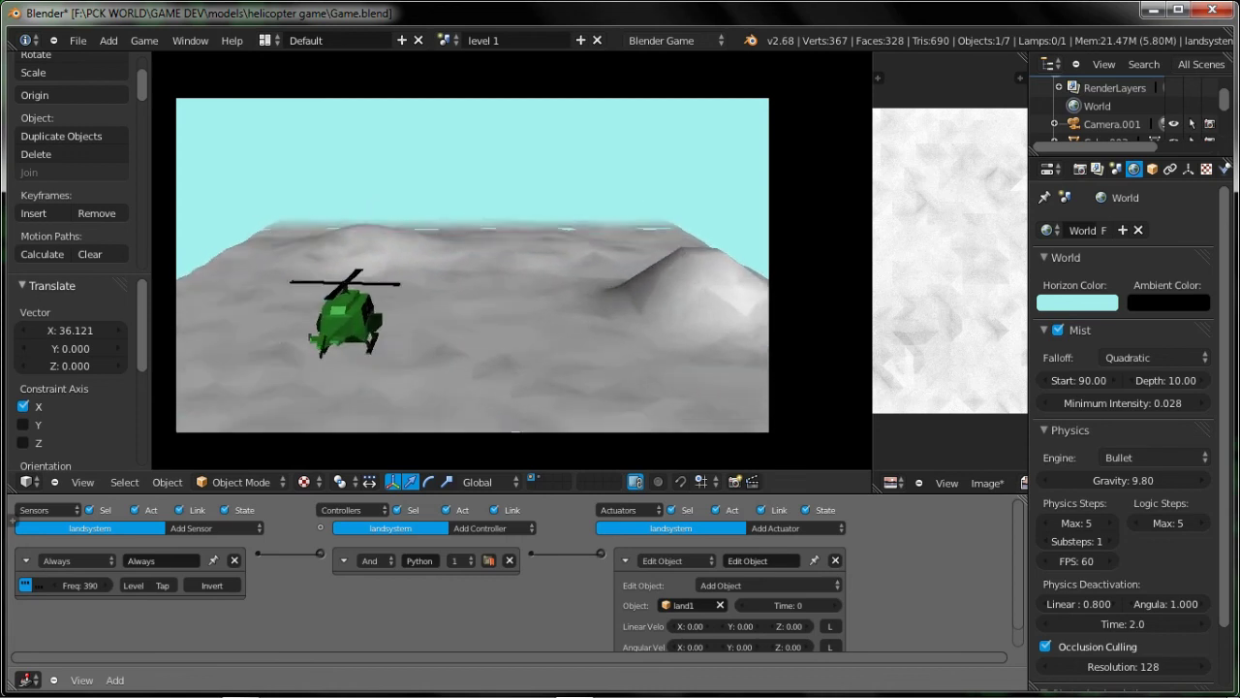
key("Right")
key("Escape")
key("ctrl+s")
key("ctrl+s")
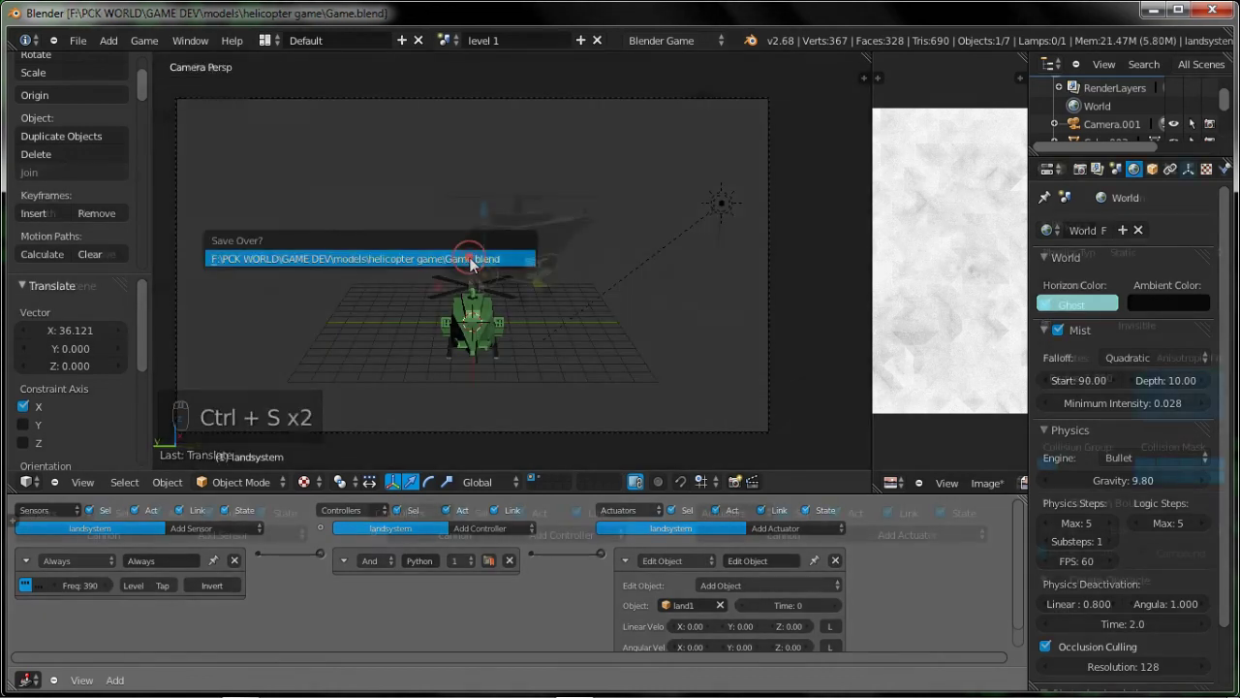
left_click(470, 259)
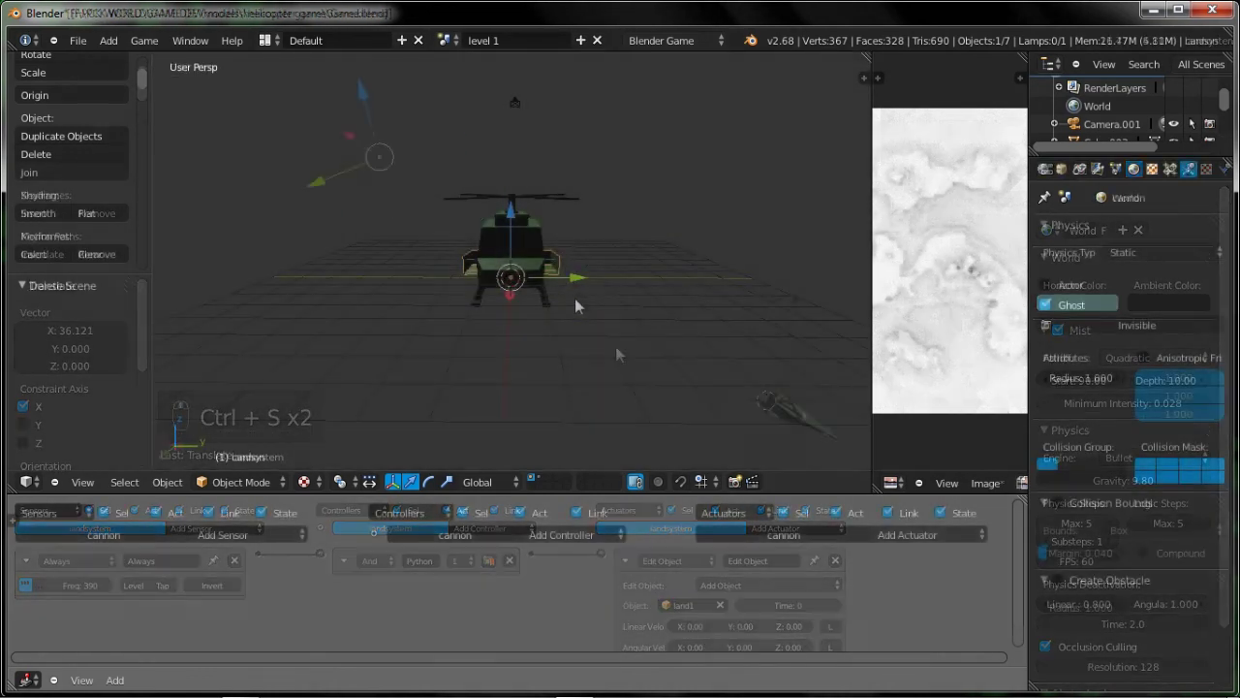
Snap the 3D cursor to the selected cannon and add a plane mesh there.
key("shift+s")
left_click(554, 340)
key("shift+a")
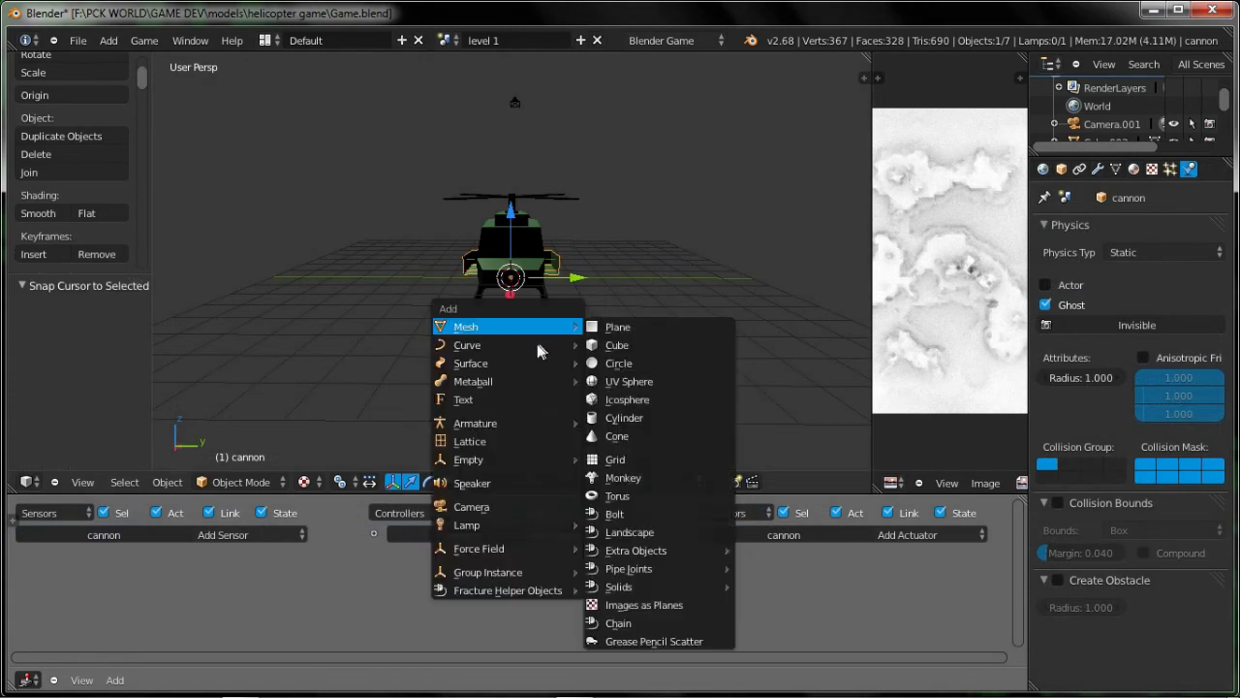
left_click(617, 326)
Move the plane about 8.01 units along X in front of the helicopter and rotate it 90° to stand upright.
middle_click_drag(623, 312, 407, 330)
key("g")
key("x")
left_click(360, 358)
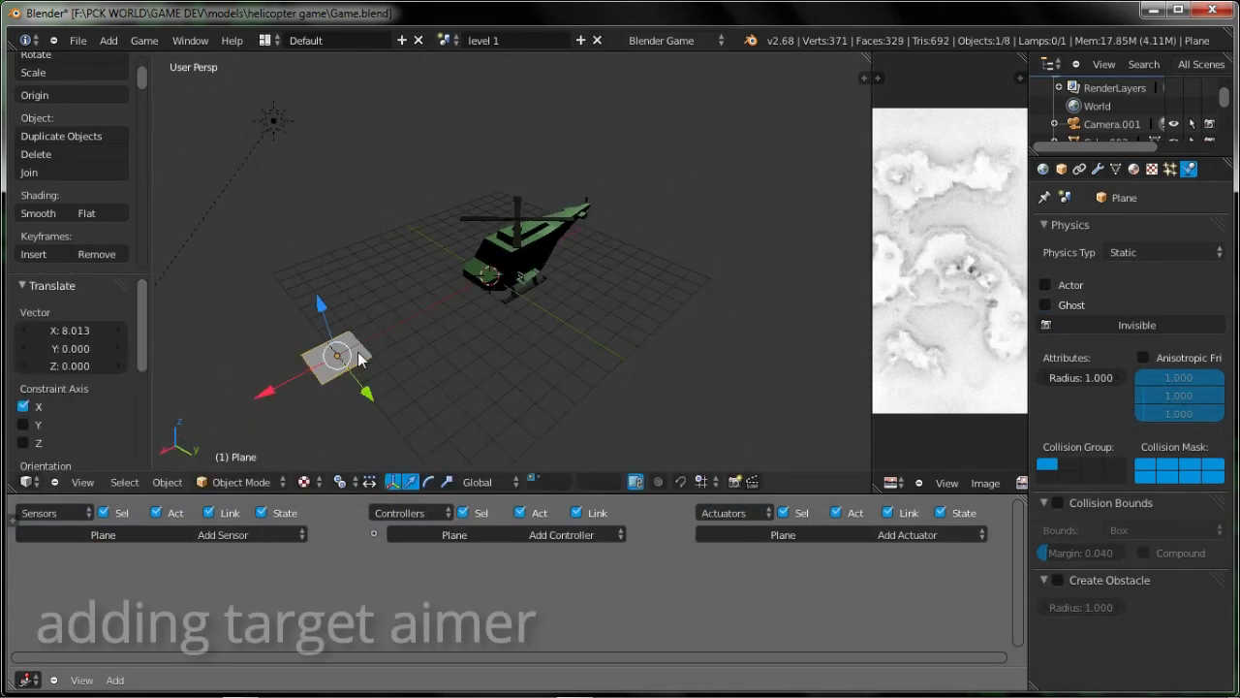
key("Return")
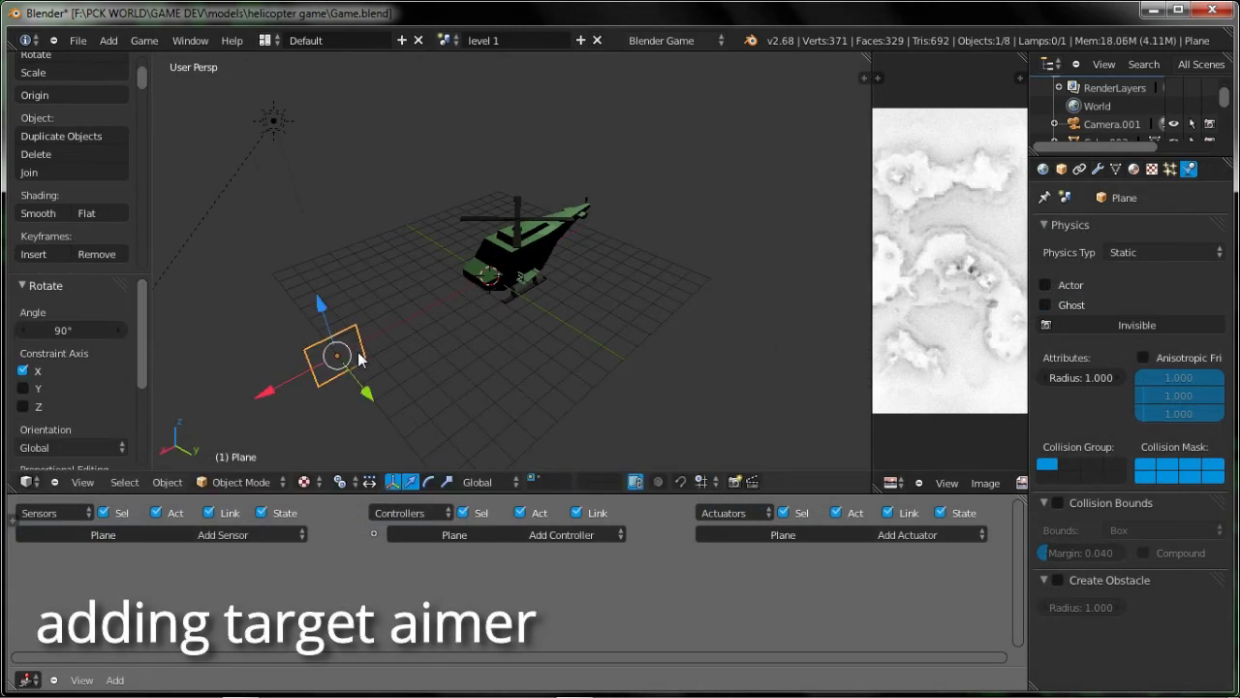
key("Return")
Extrude the upright plane about 0.092 units along X into a thin panel and save the file.
key("KP_Decimal")
key("Tab")
middle_click_drag(648, 248, 555, 251)
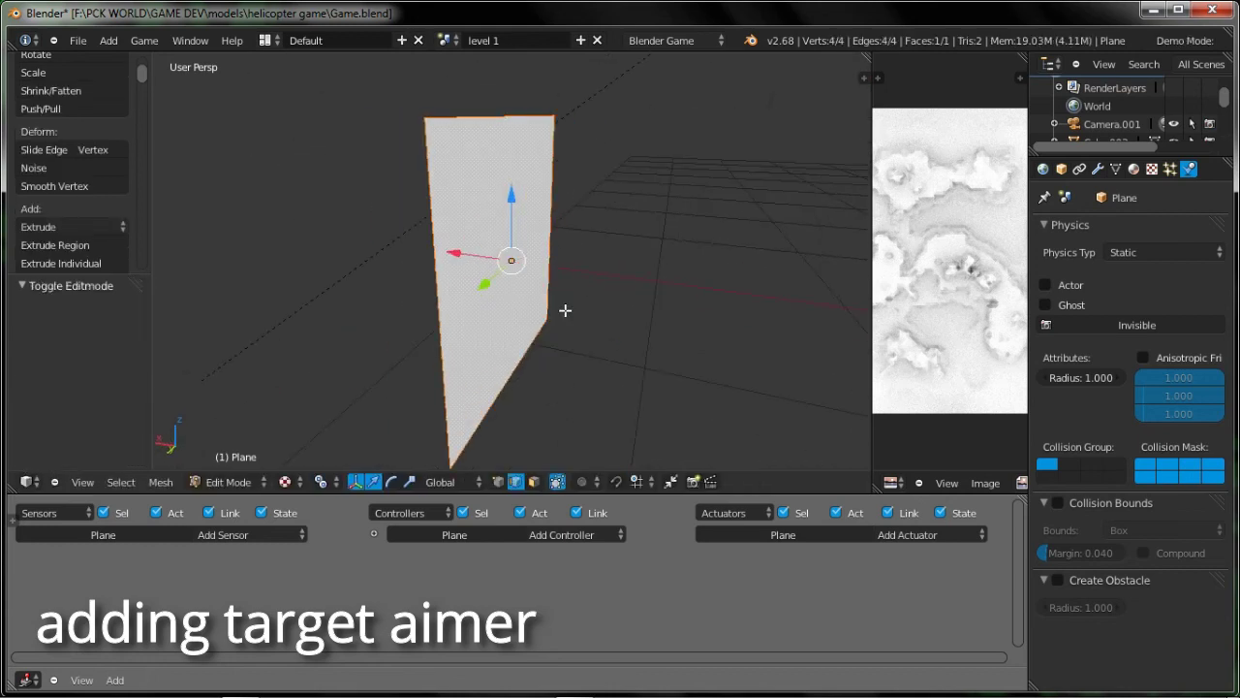
left_click(511, 298)
scroll(512, 408, "down", 2)
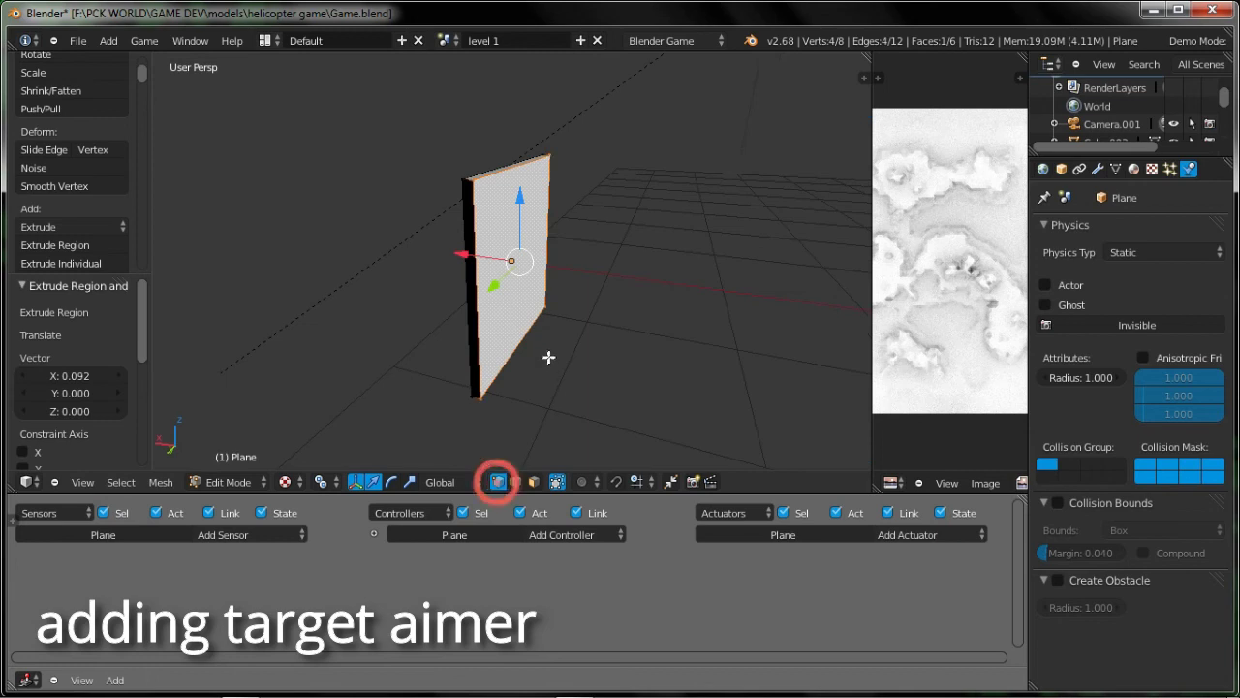
middle_click_drag(548, 358, 357, 496)
scroll(455, 372, "up", 3)
key("Tab")
scroll(543, 378, "down", 2)
middle_click_drag(593, 325, 542, 278)
key("ctrl+s")
left_click(484, 282)
Extrude the panel's four narrow side faces individually outward to form a cross-shaped target aimer.
key("Tab")
middle_click_drag(634, 388, 532, 448)
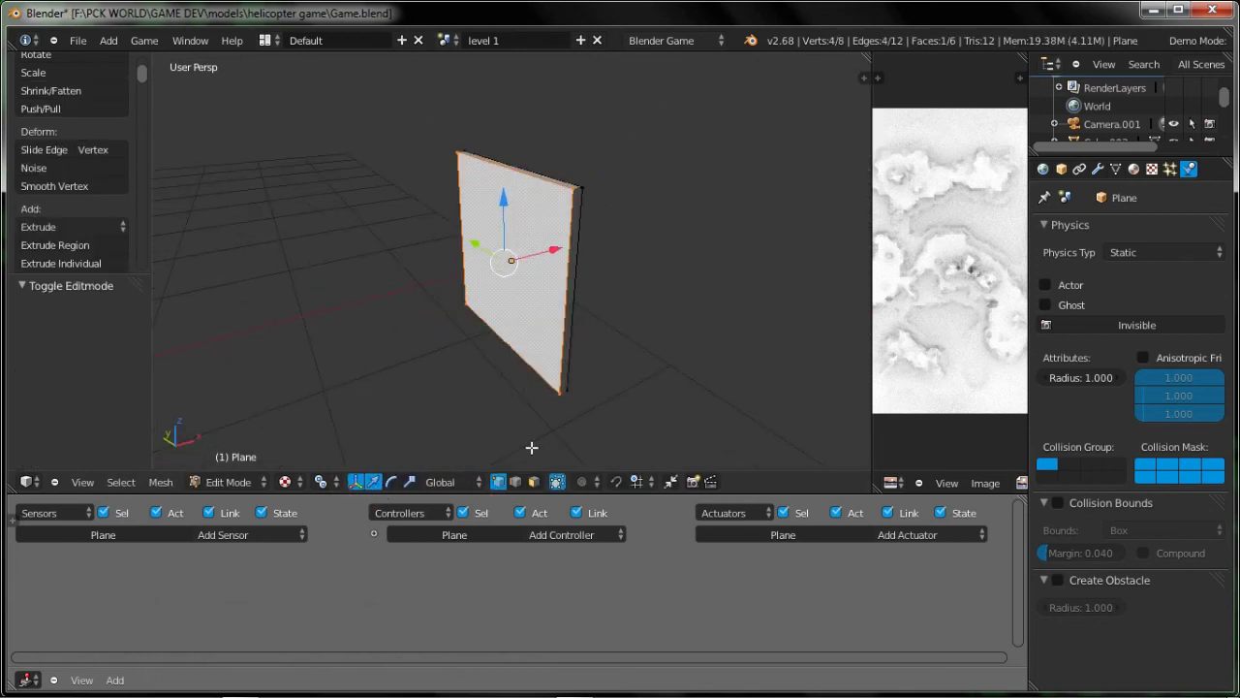
key("z")
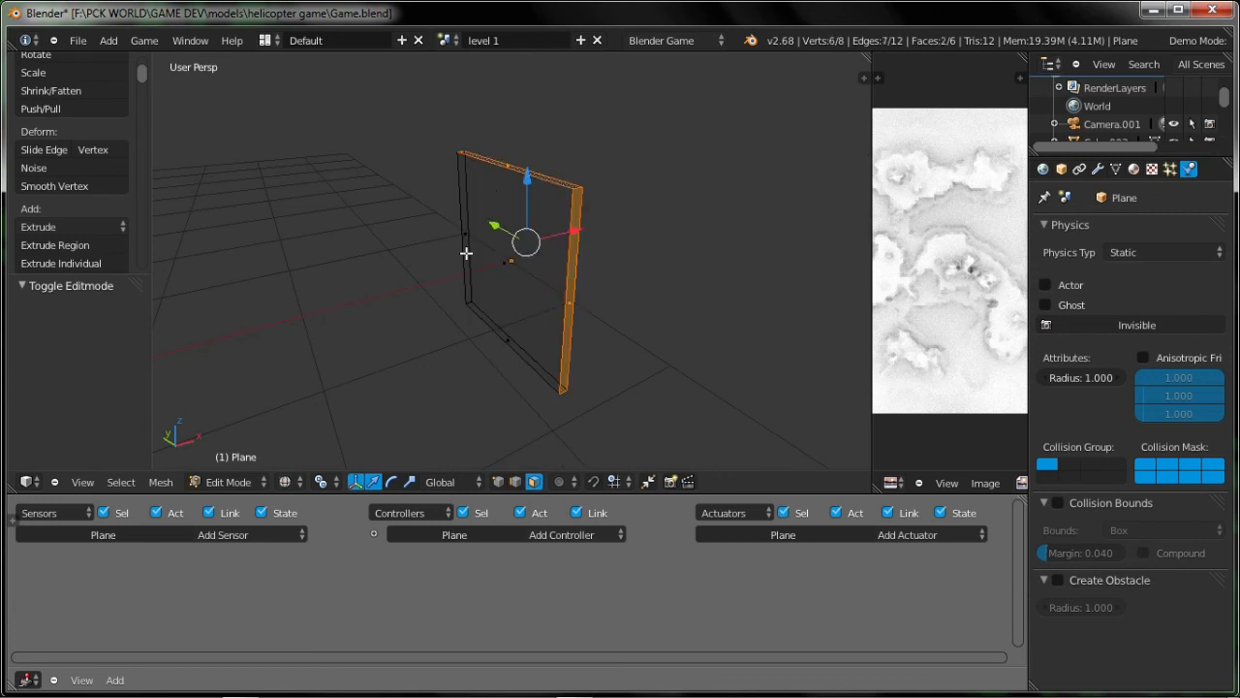
middle_click_drag(525, 344, 608, 295)
key("alt+e")
left_click(608, 311)
left_click(609, 312)
key("Tab")
key("z")
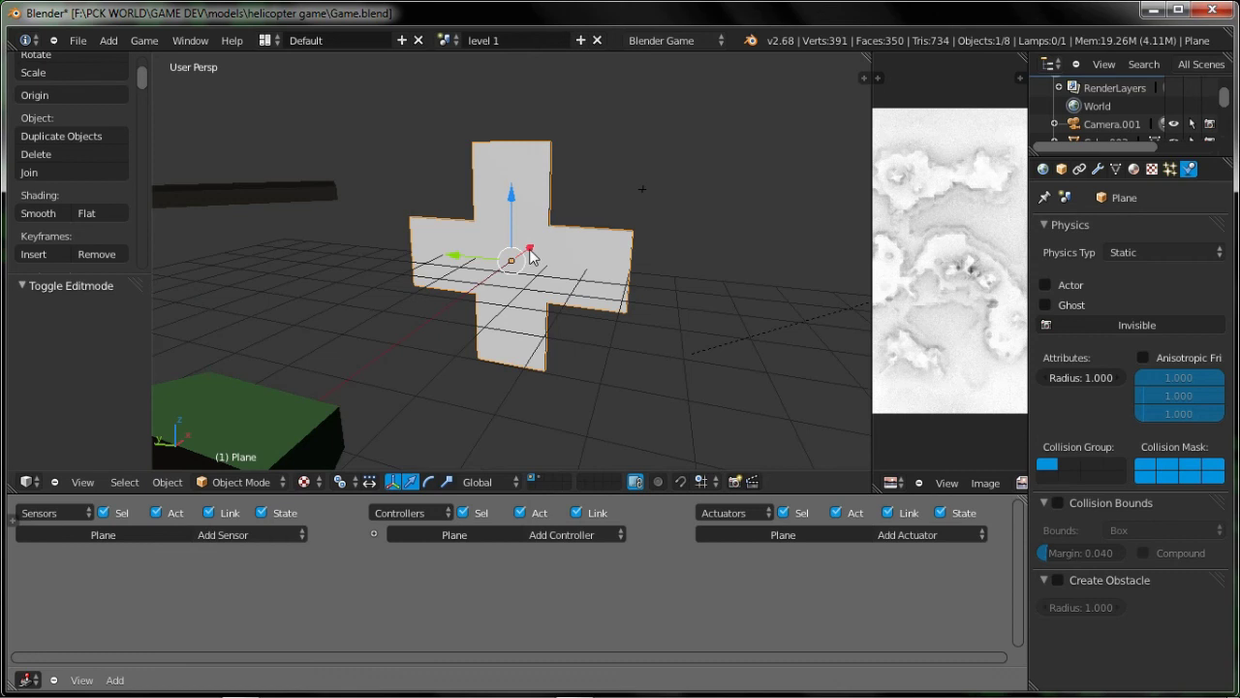
Move the cross-shaped aimer about 12.22 units along X and switch to camera view.
left_click_drag(530, 254, 604, 190)
key("KP_0")
key("g")
key("z")
key("Escape")
key("g")
key("z")
key("Escape")
Move the cross-shaped aimer farther ahead of the helicopter along X, and pull it back about 2.917 units along the same axis.
key("g")
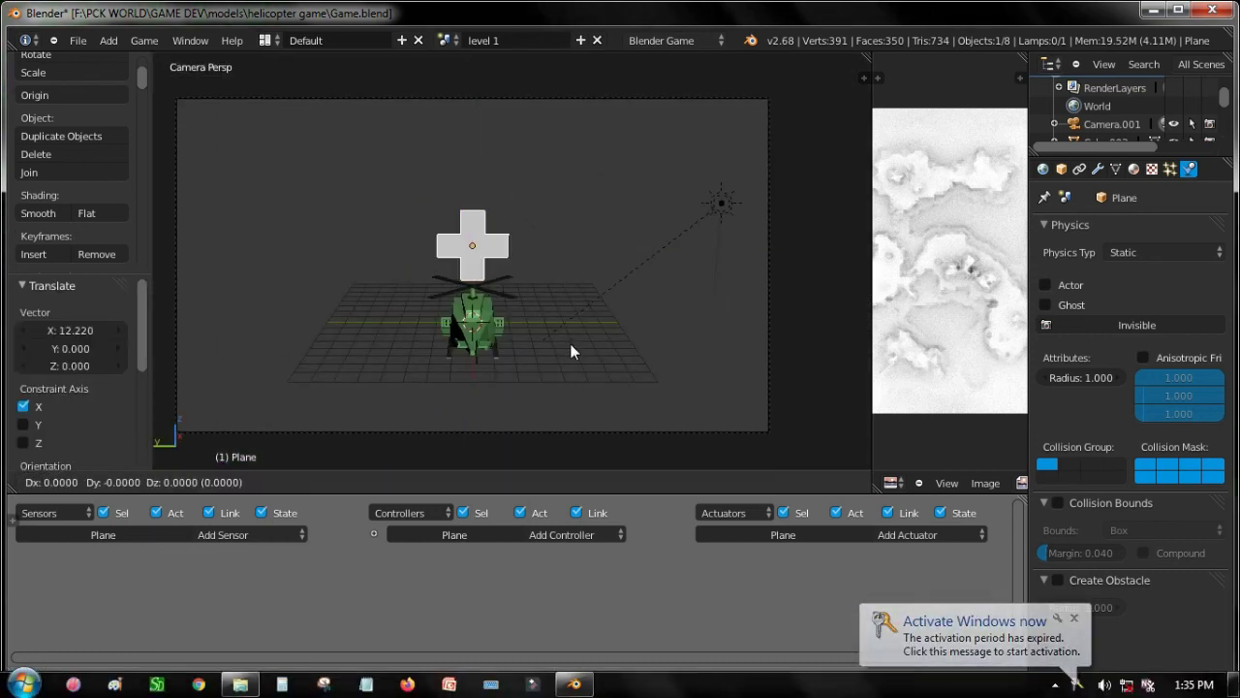
key("x")
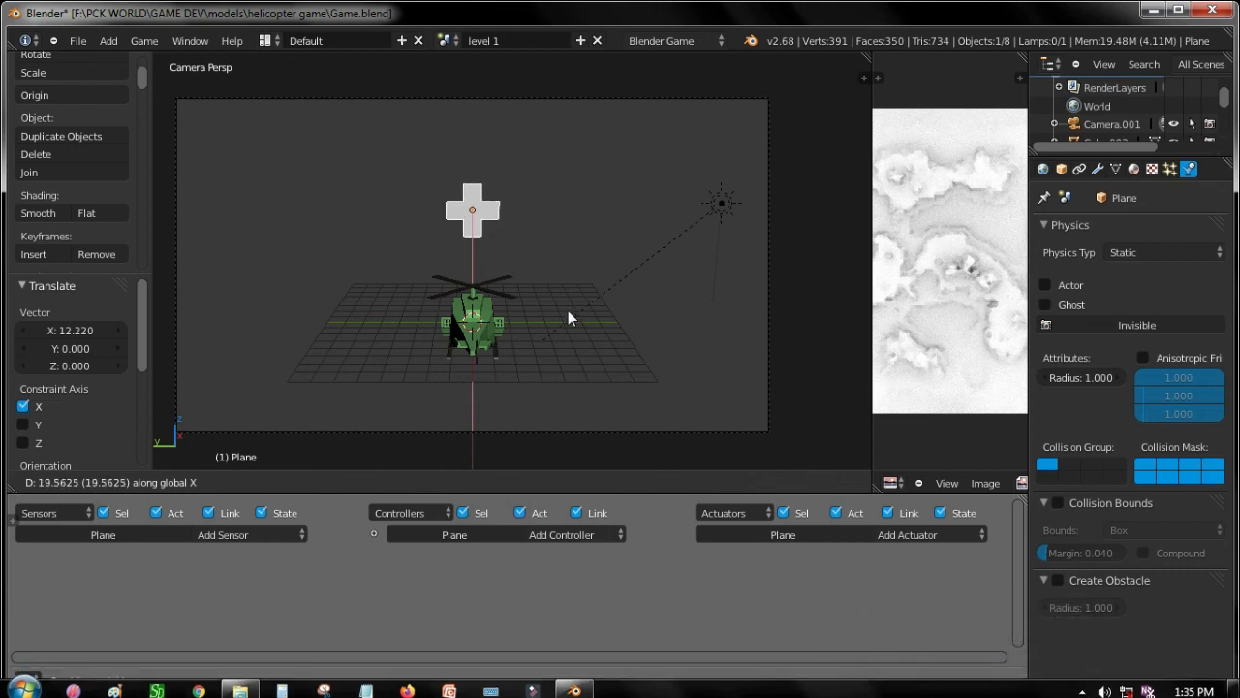
left_click(568, 312)
key("g")
key("x")
left_click(569, 318)
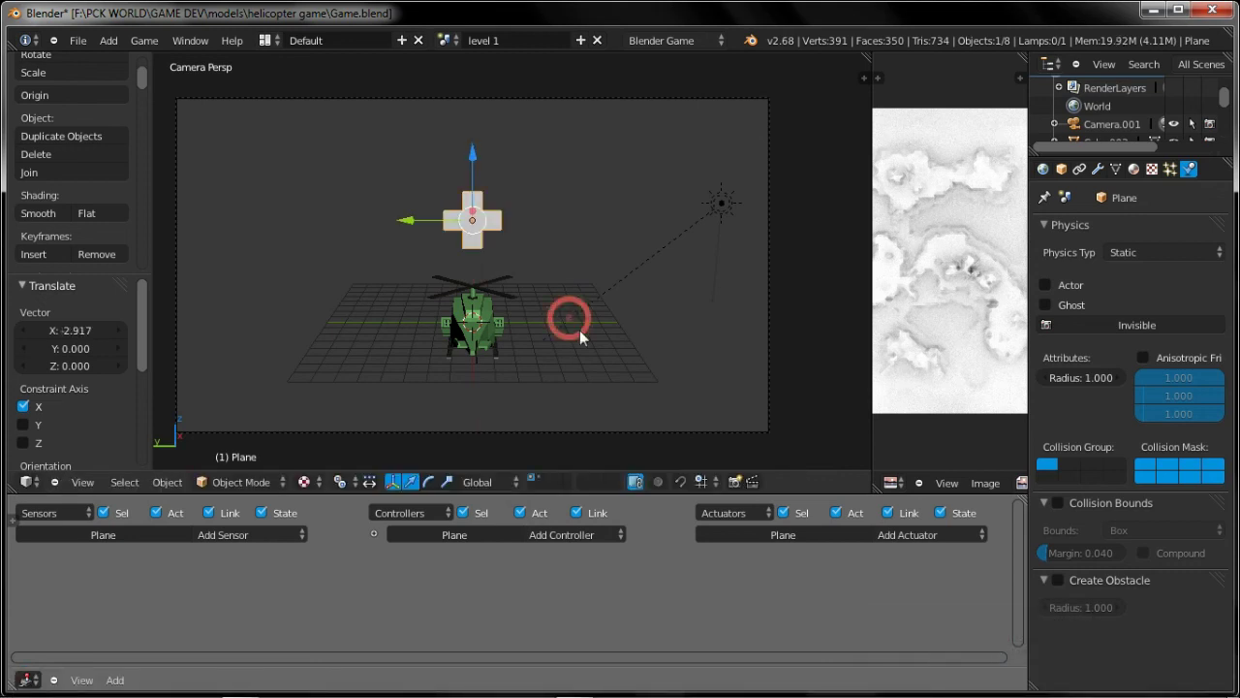
Scale the aimer down by a factor of about 0.193 and test-run the game.
key("p")
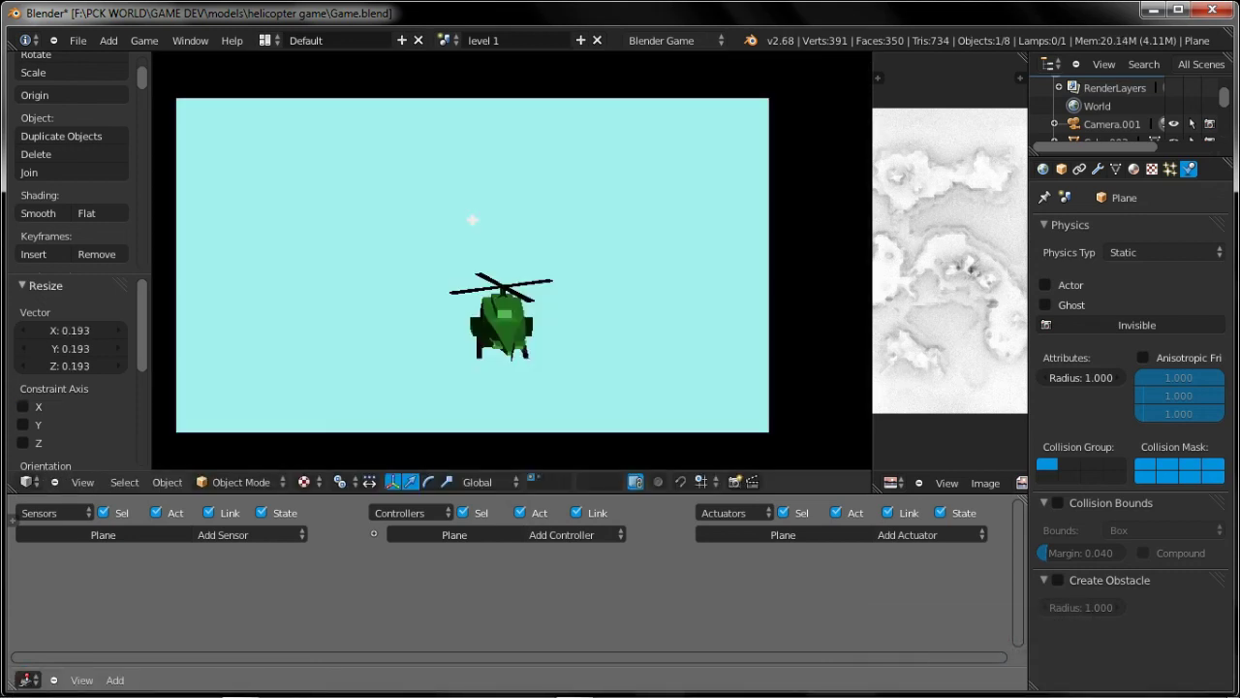
key("Escape")
Parent the cross-shaped aimer to the helicopter body as an object, using wireframe display to select the body.
middle_click_drag(518, 265, 317, 419)
right_click(331, 419)
right_click(332, 420)
key("z")
right_click(341, 429, "shift")
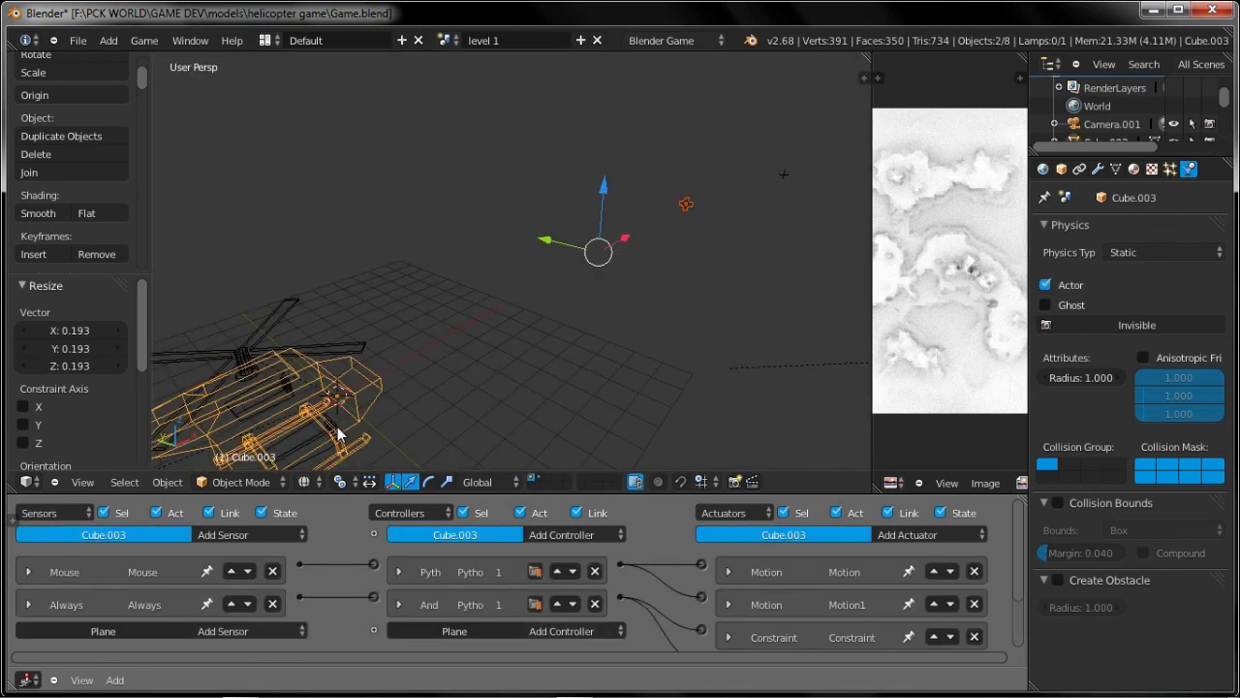
key("ctrl+p")
left_click(444, 339)
key("z")
Check the parenting by trial-moving the helicopter body and the aimer in turn, cancelling each move.
right_click(360, 364)
key("g")
right_click(499, 322)
right_click(721, 189)
key("g")
right_click(618, 242)
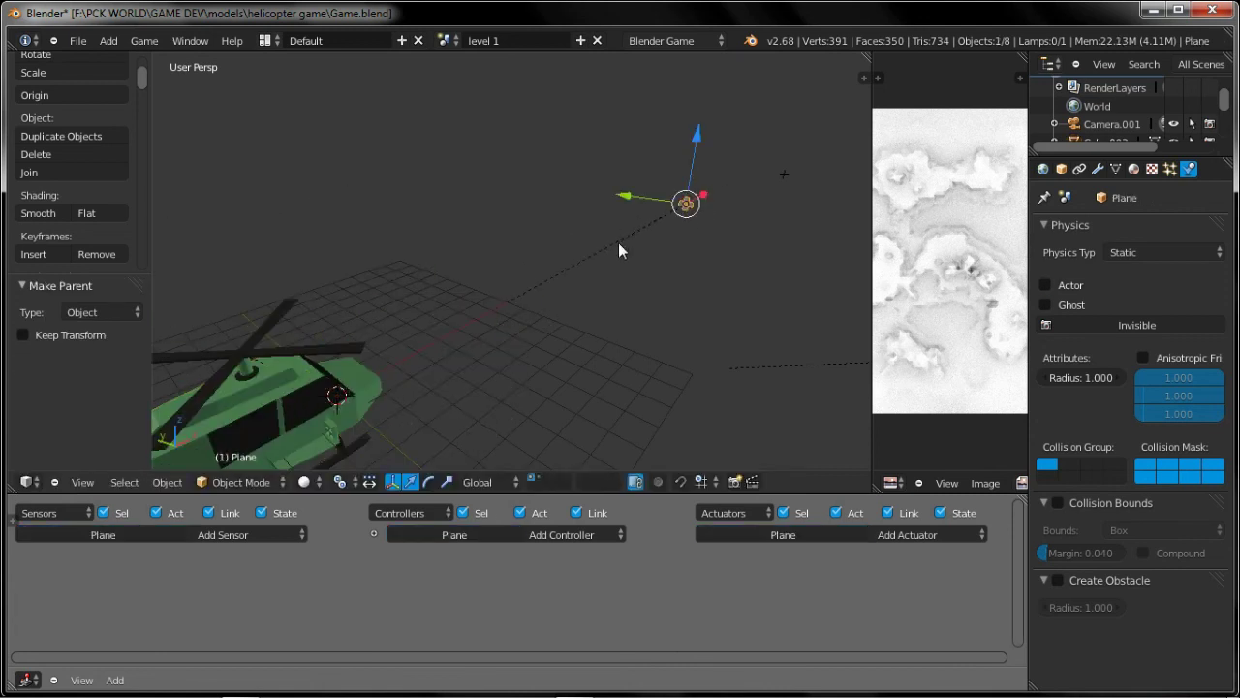
Test-run the game from the camera view, including with textured shading, and save over Game.blend.
key("KP_0")
right_click(487, 323)
key("p")
key("Escape")
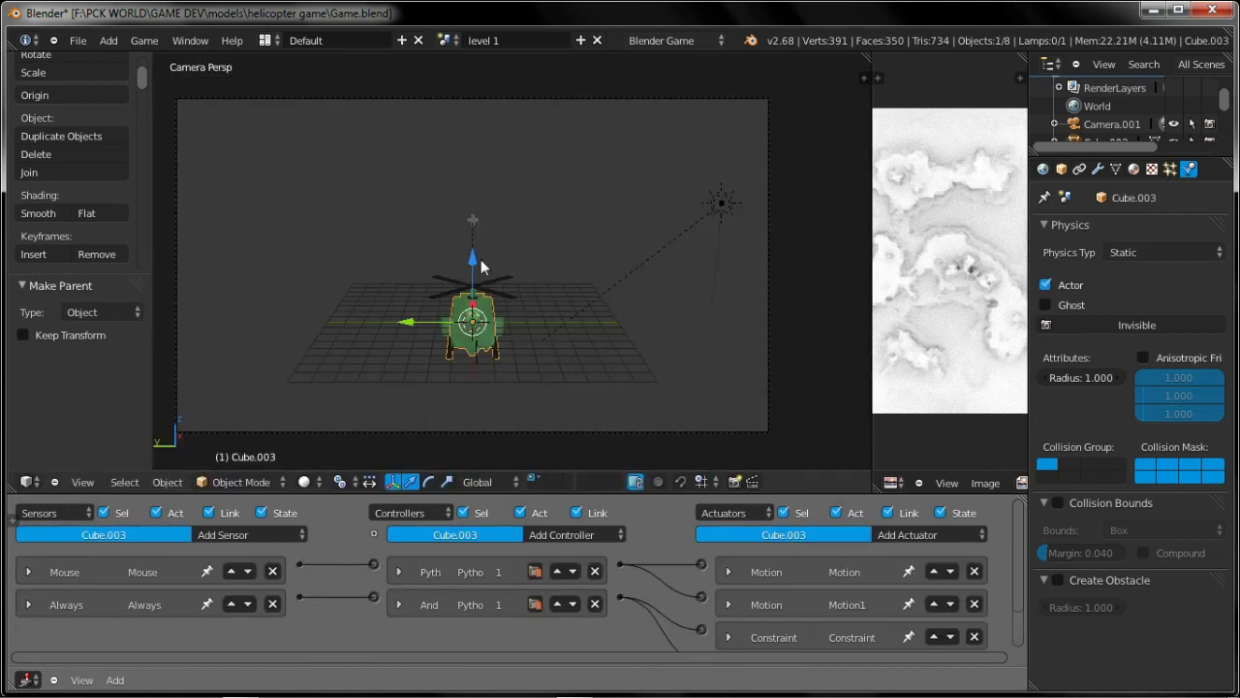
key("p")
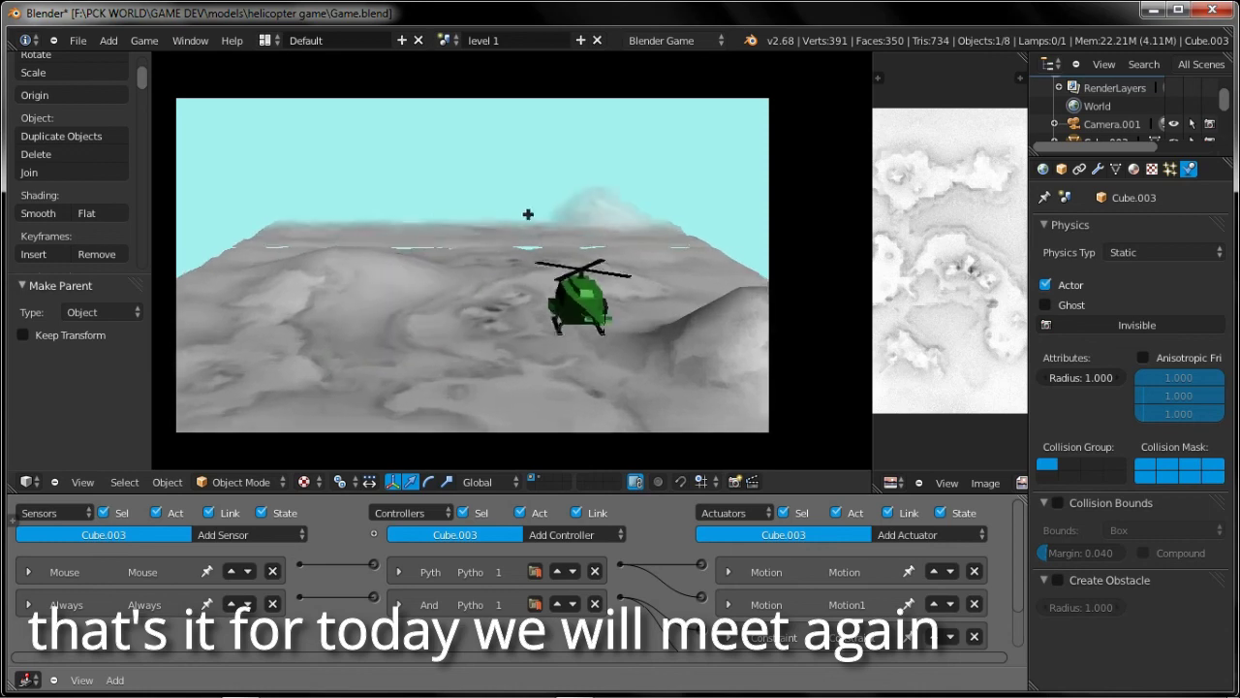
key("Escape")
key("ctrl+s")
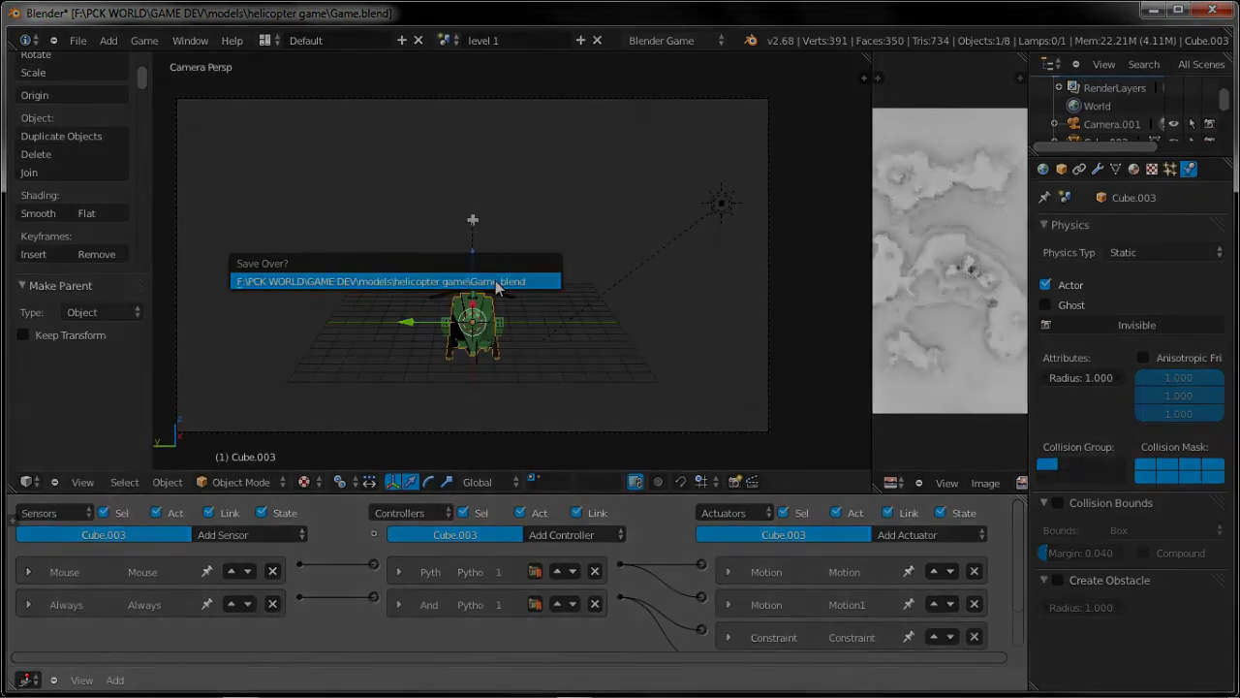